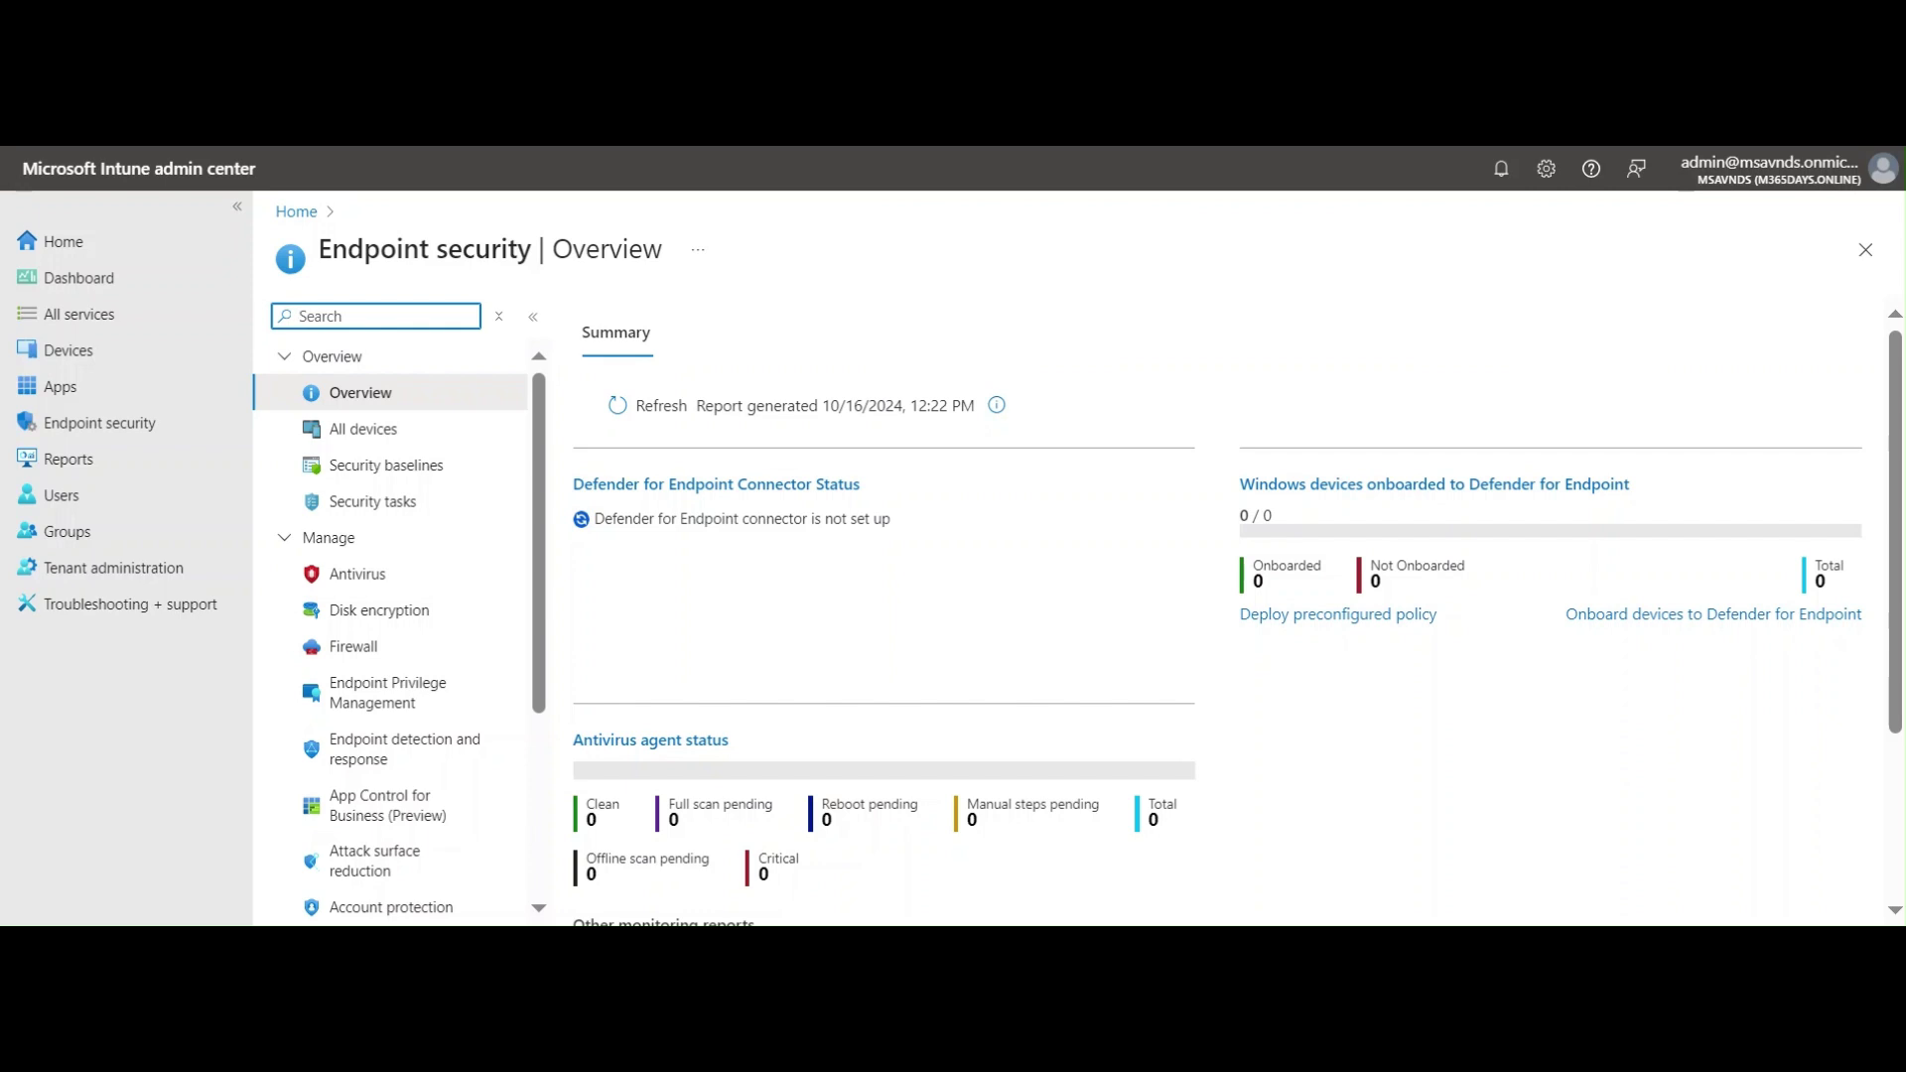
pyautogui.click(1110, 298)
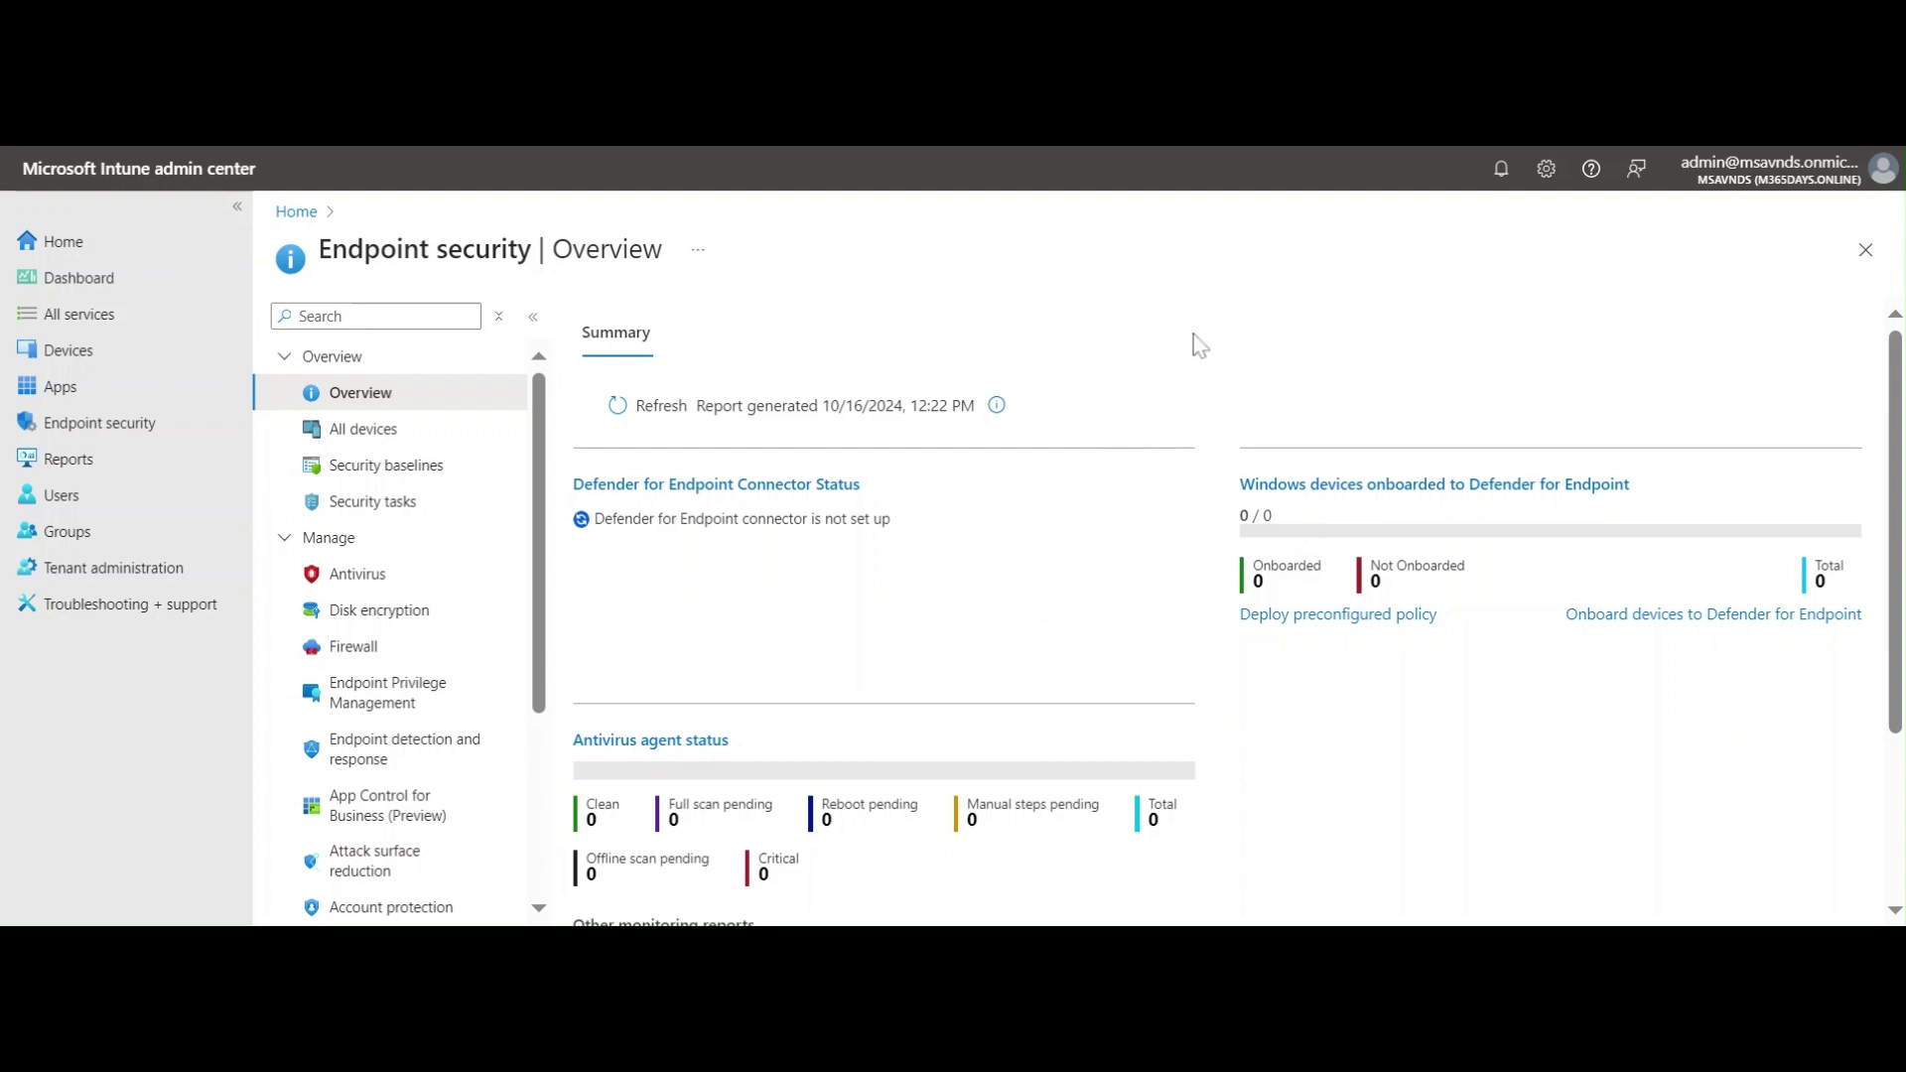
pyautogui.scroll(-3, 1413, 672)
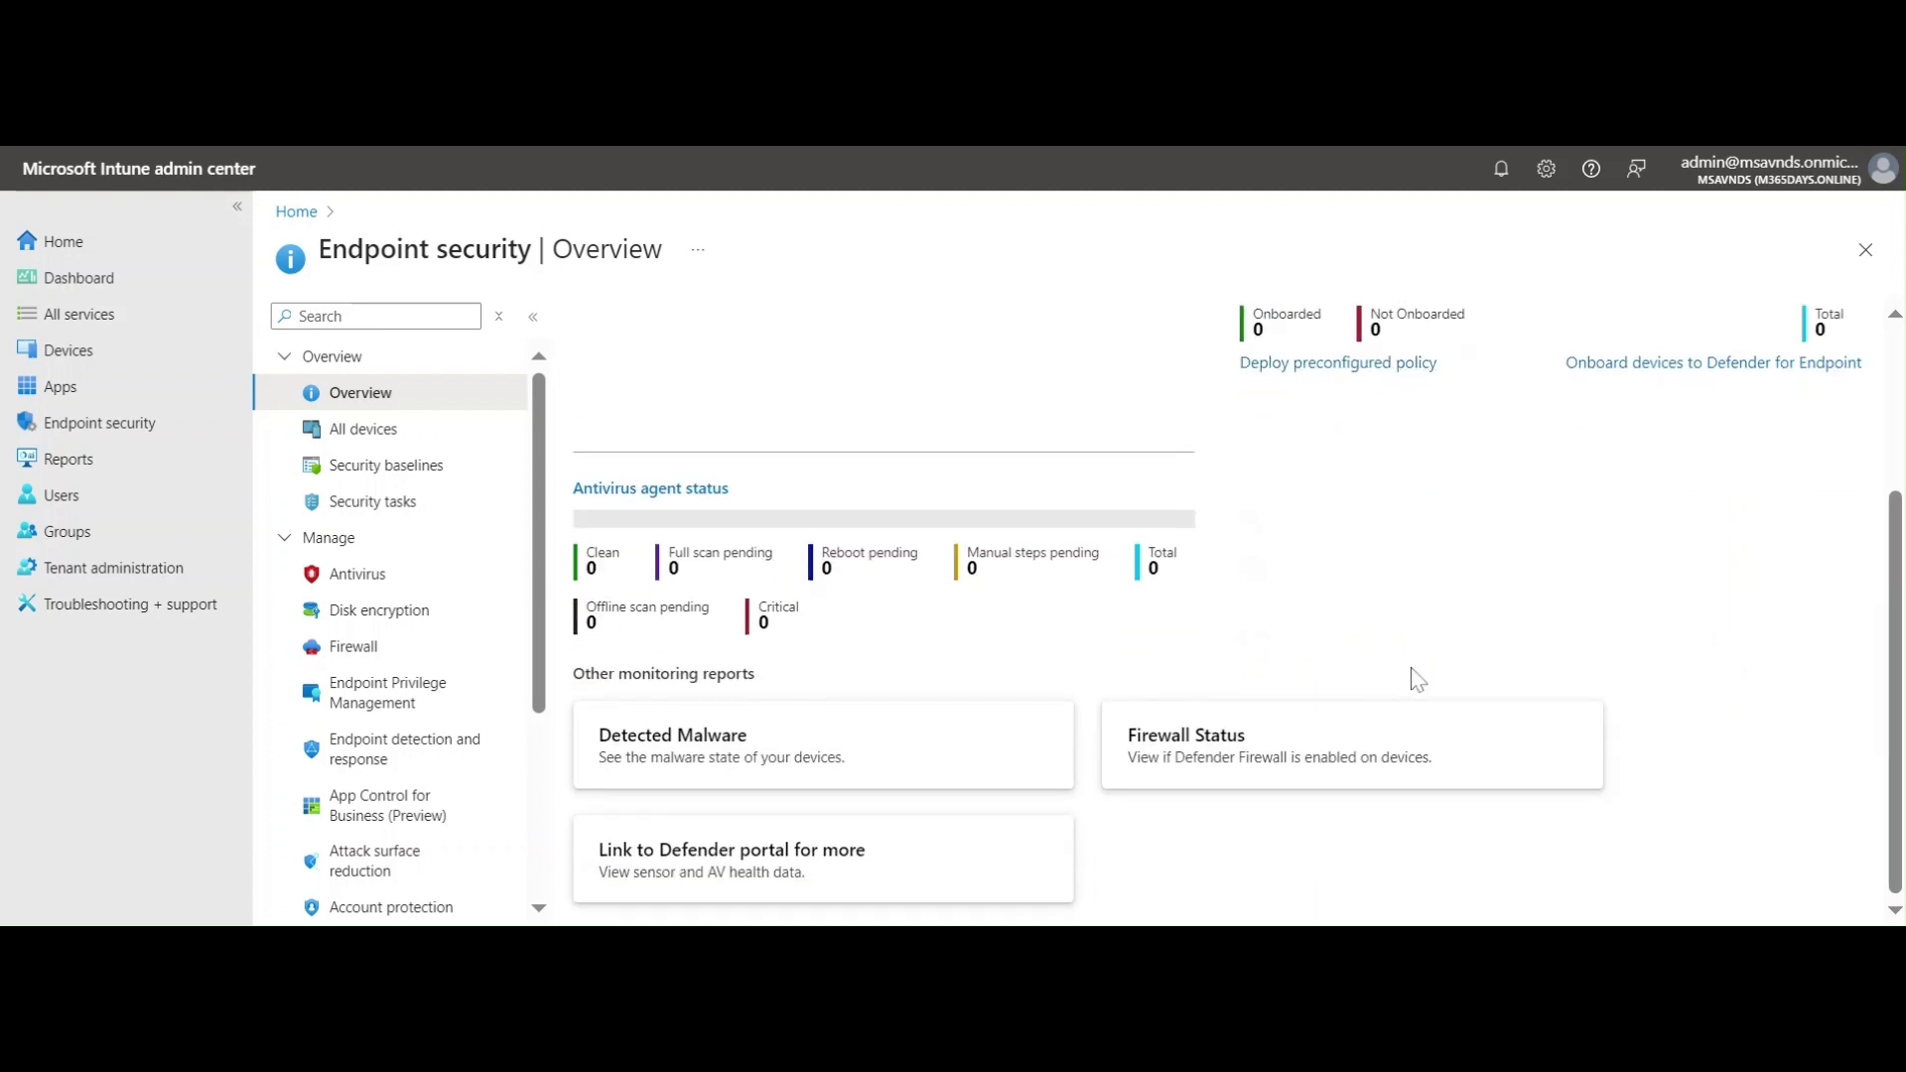
pyautogui.scroll(3, 1413, 672)
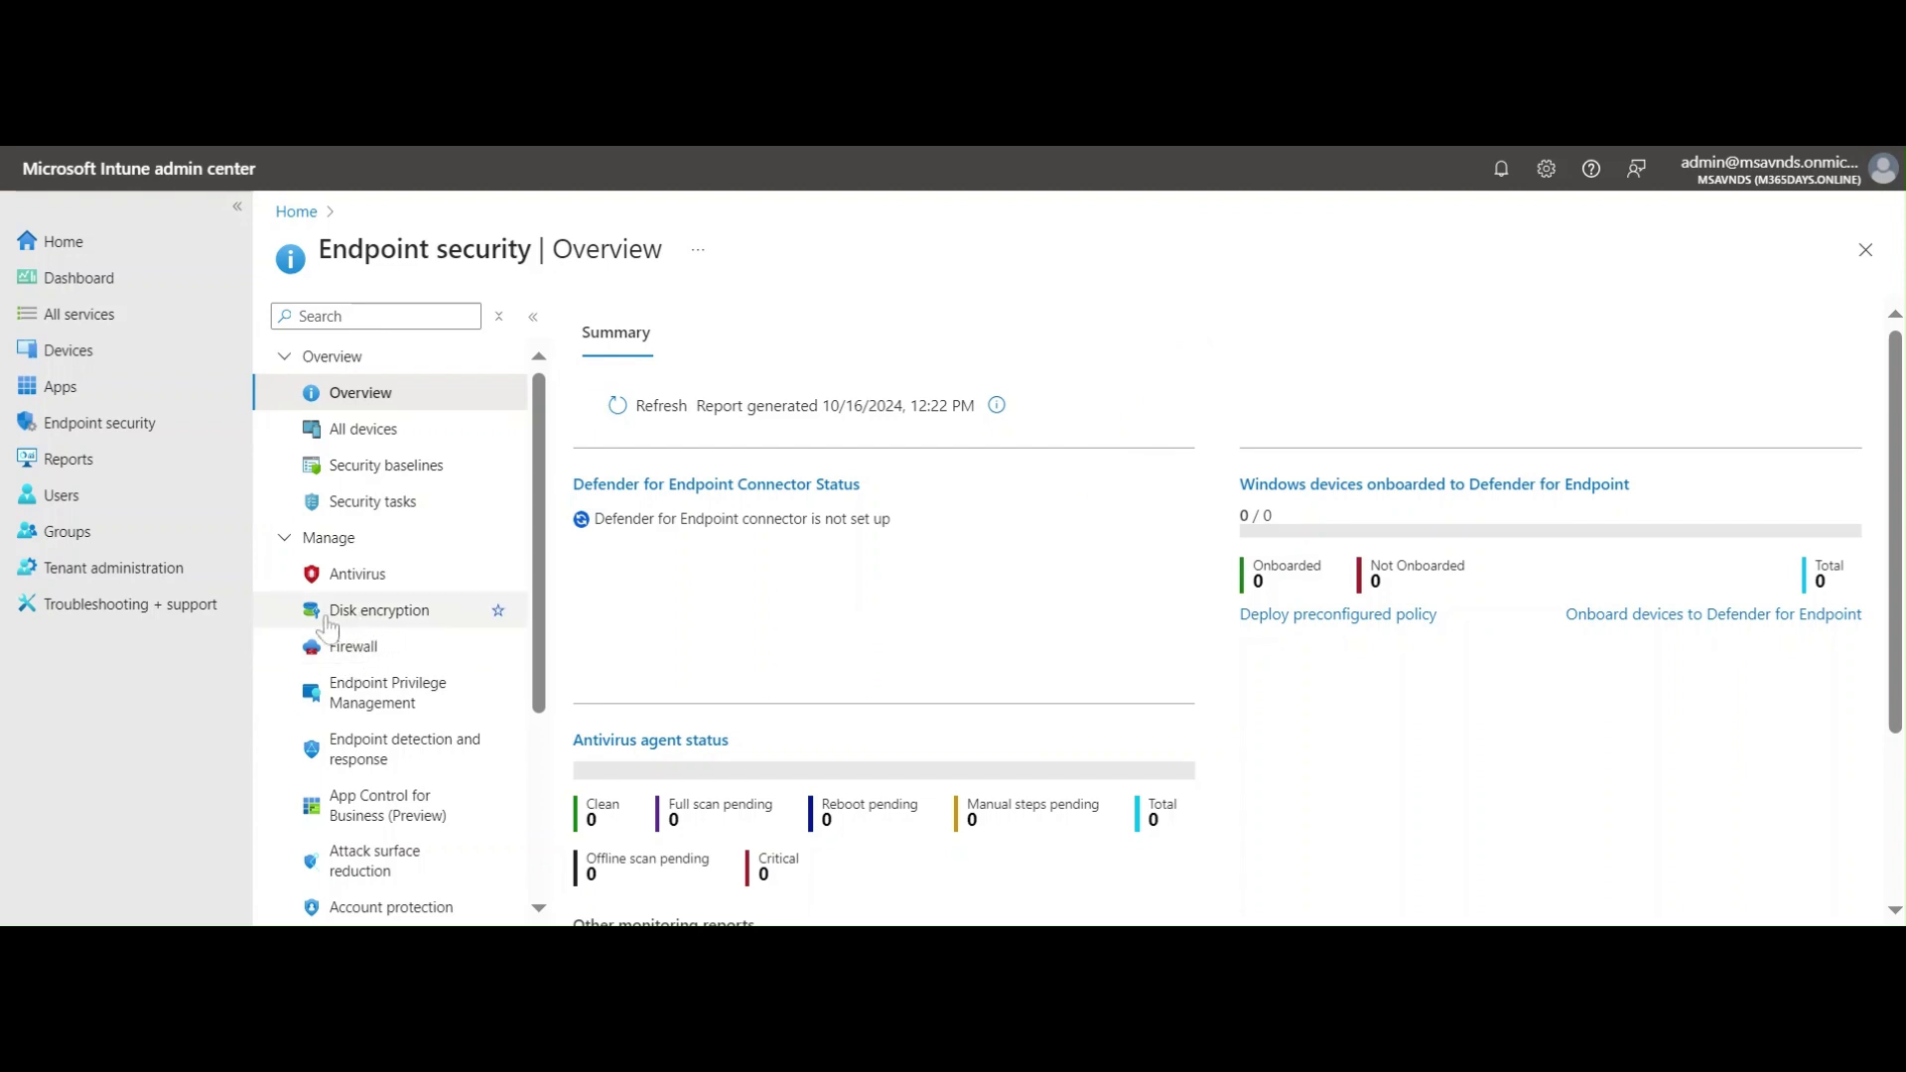
# Start a new disk encryption policy for the Windows platform with the BitLocker profile.
pyautogui.click(386, 622)
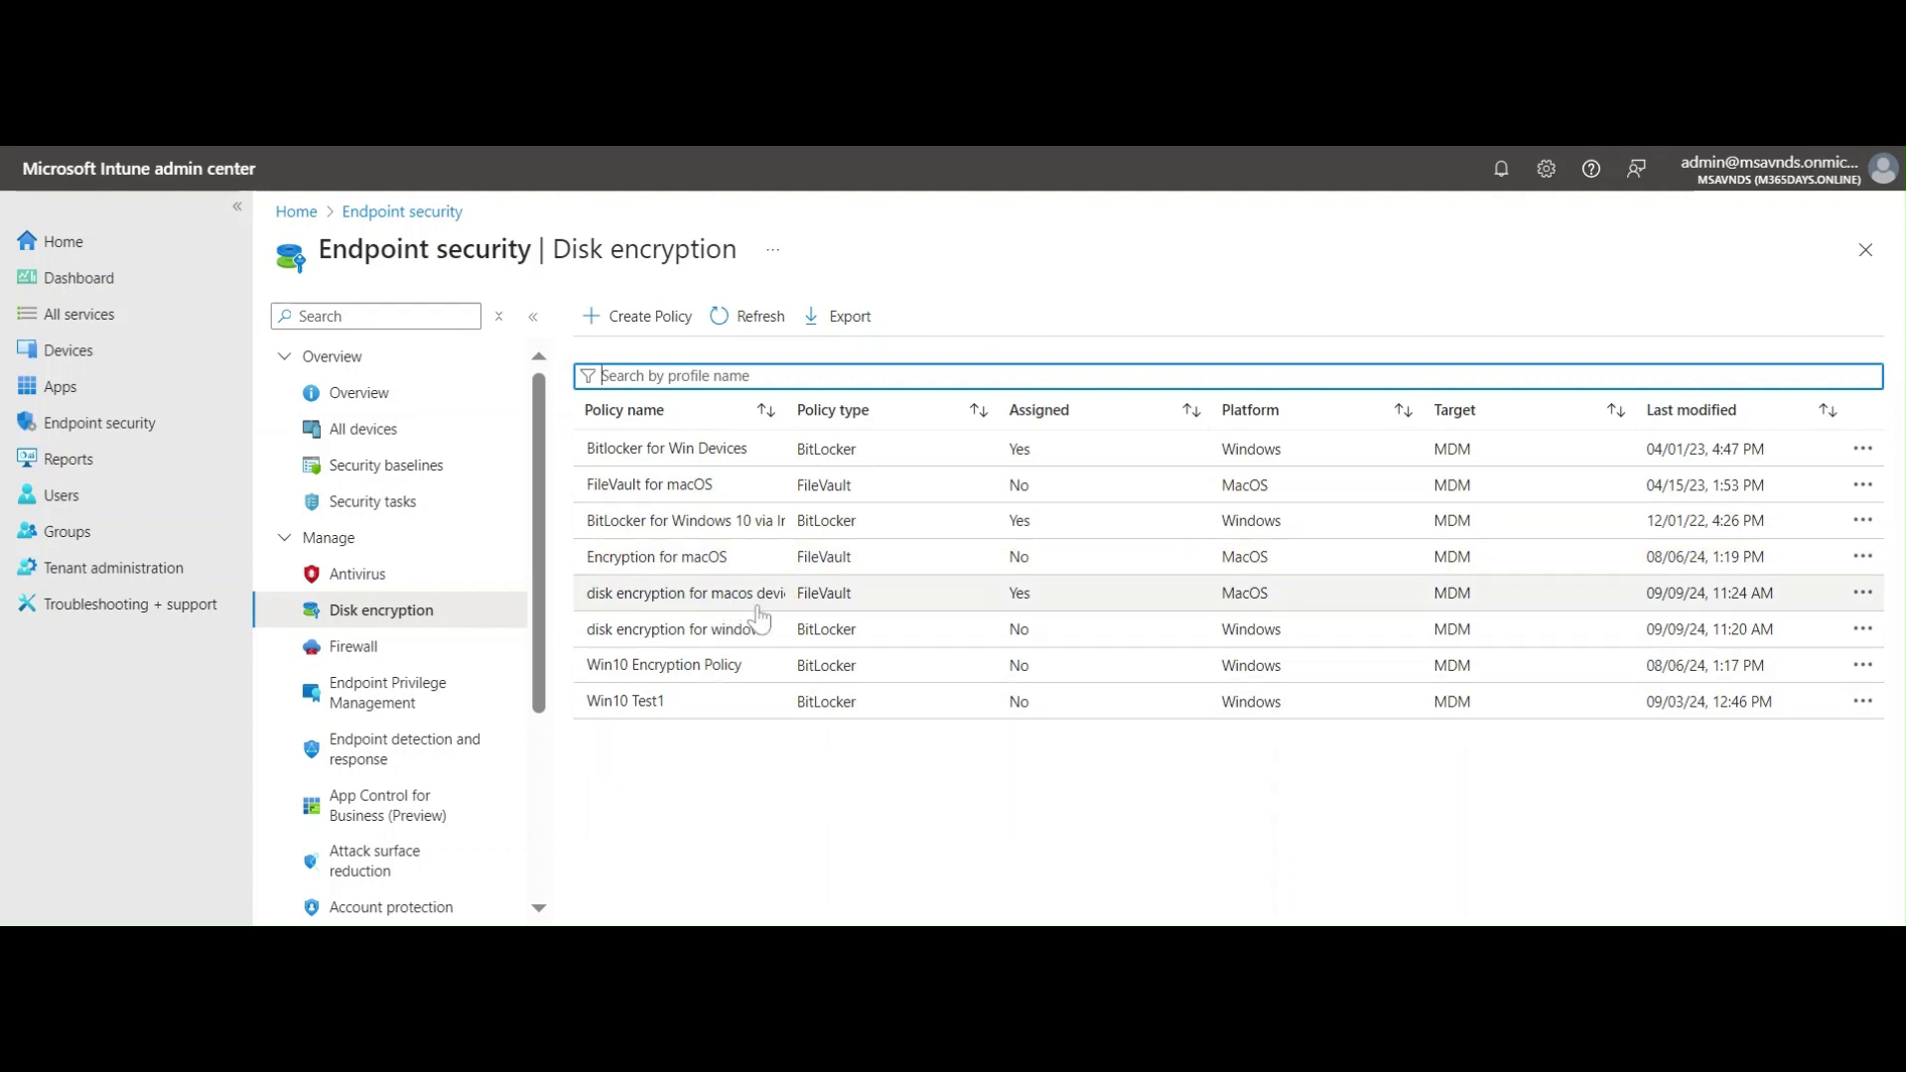
pyautogui.click(628, 338)
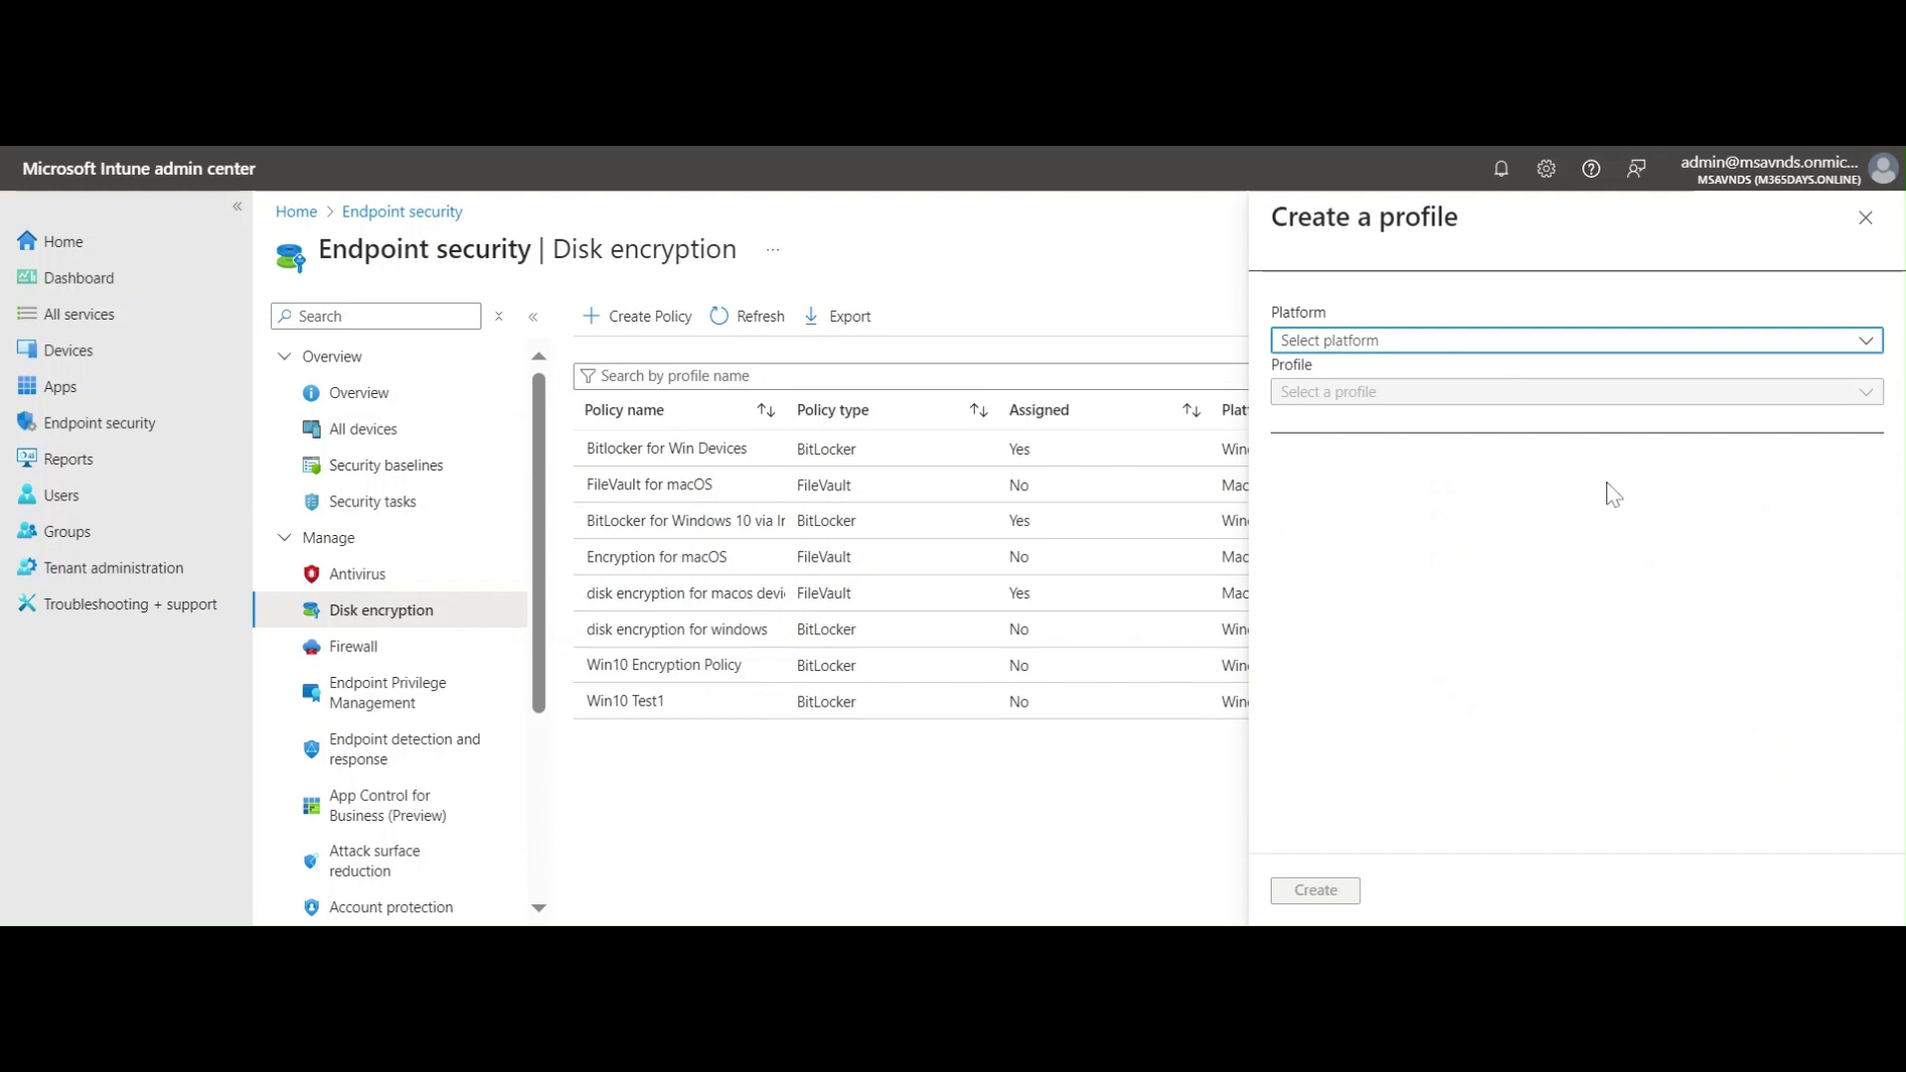
pyautogui.click(1426, 359)
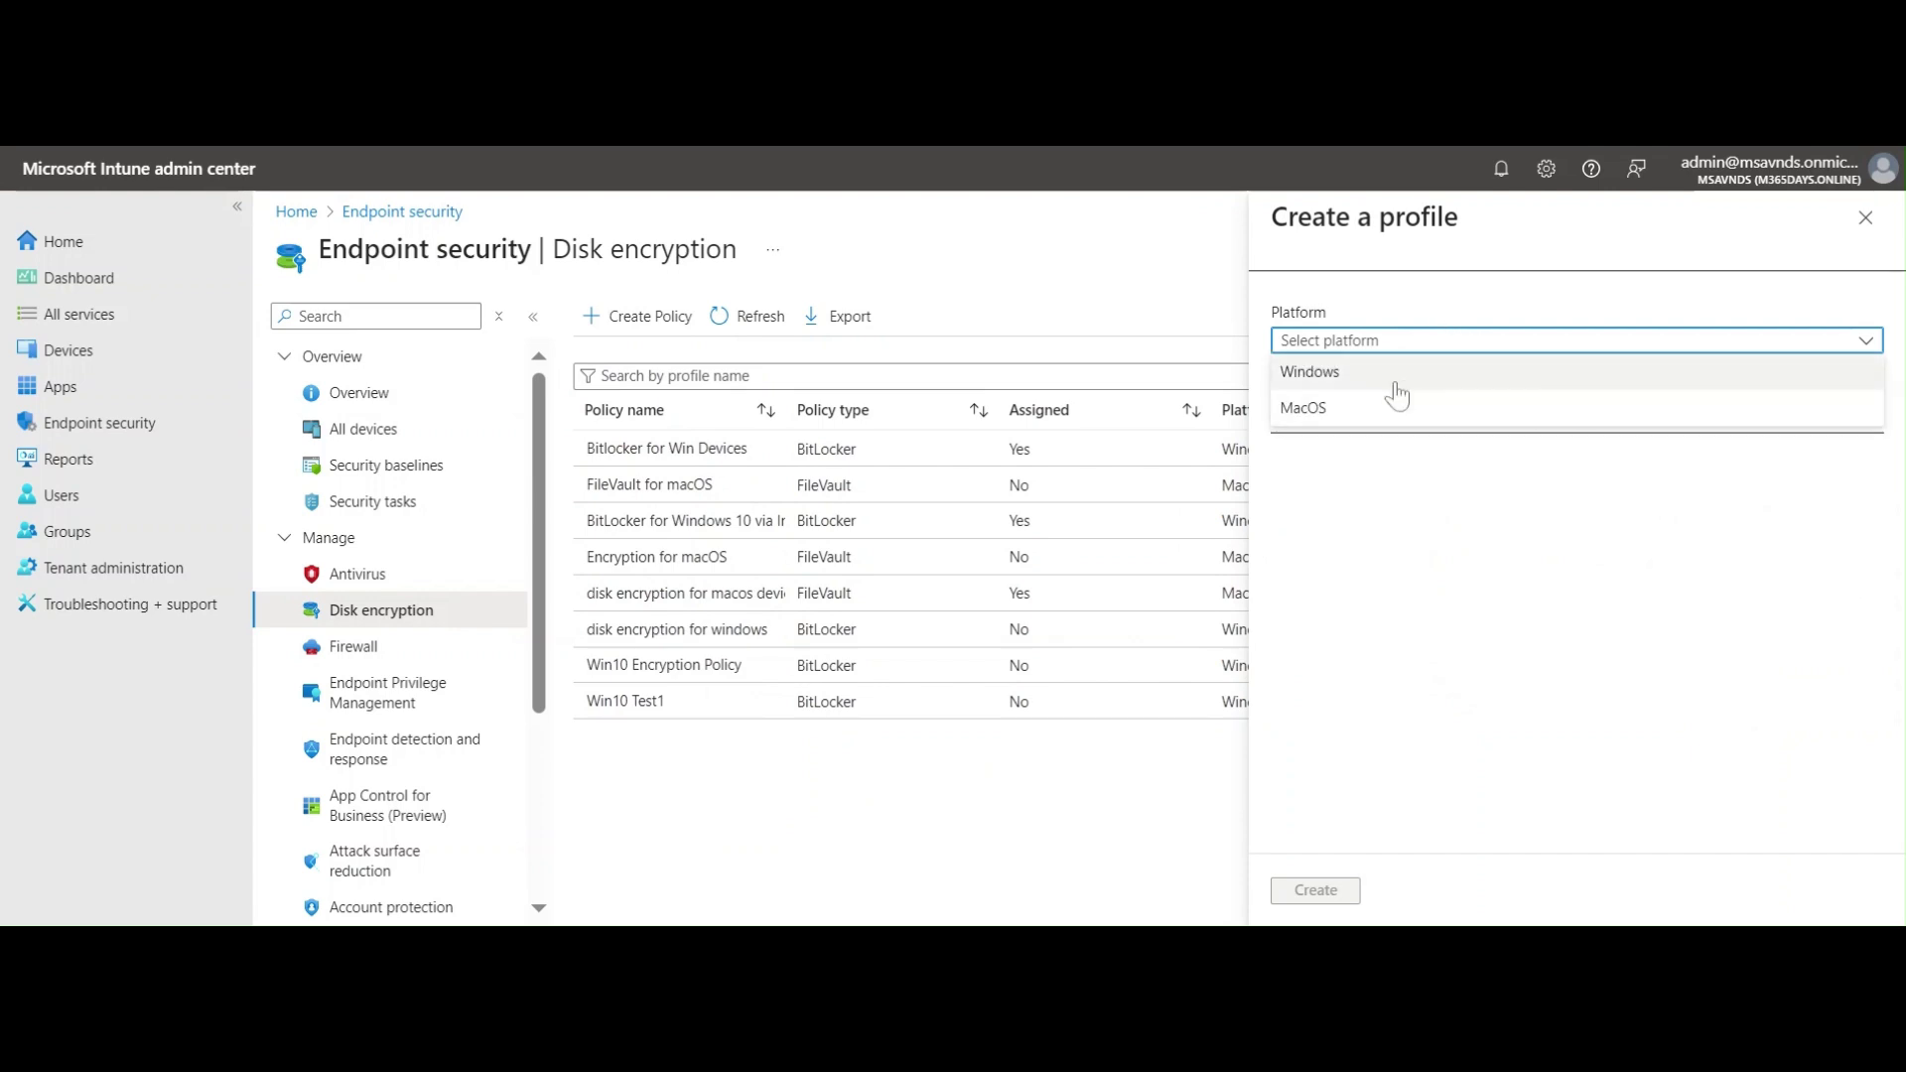
pyautogui.click(1407, 375)
pyautogui.click(1425, 393)
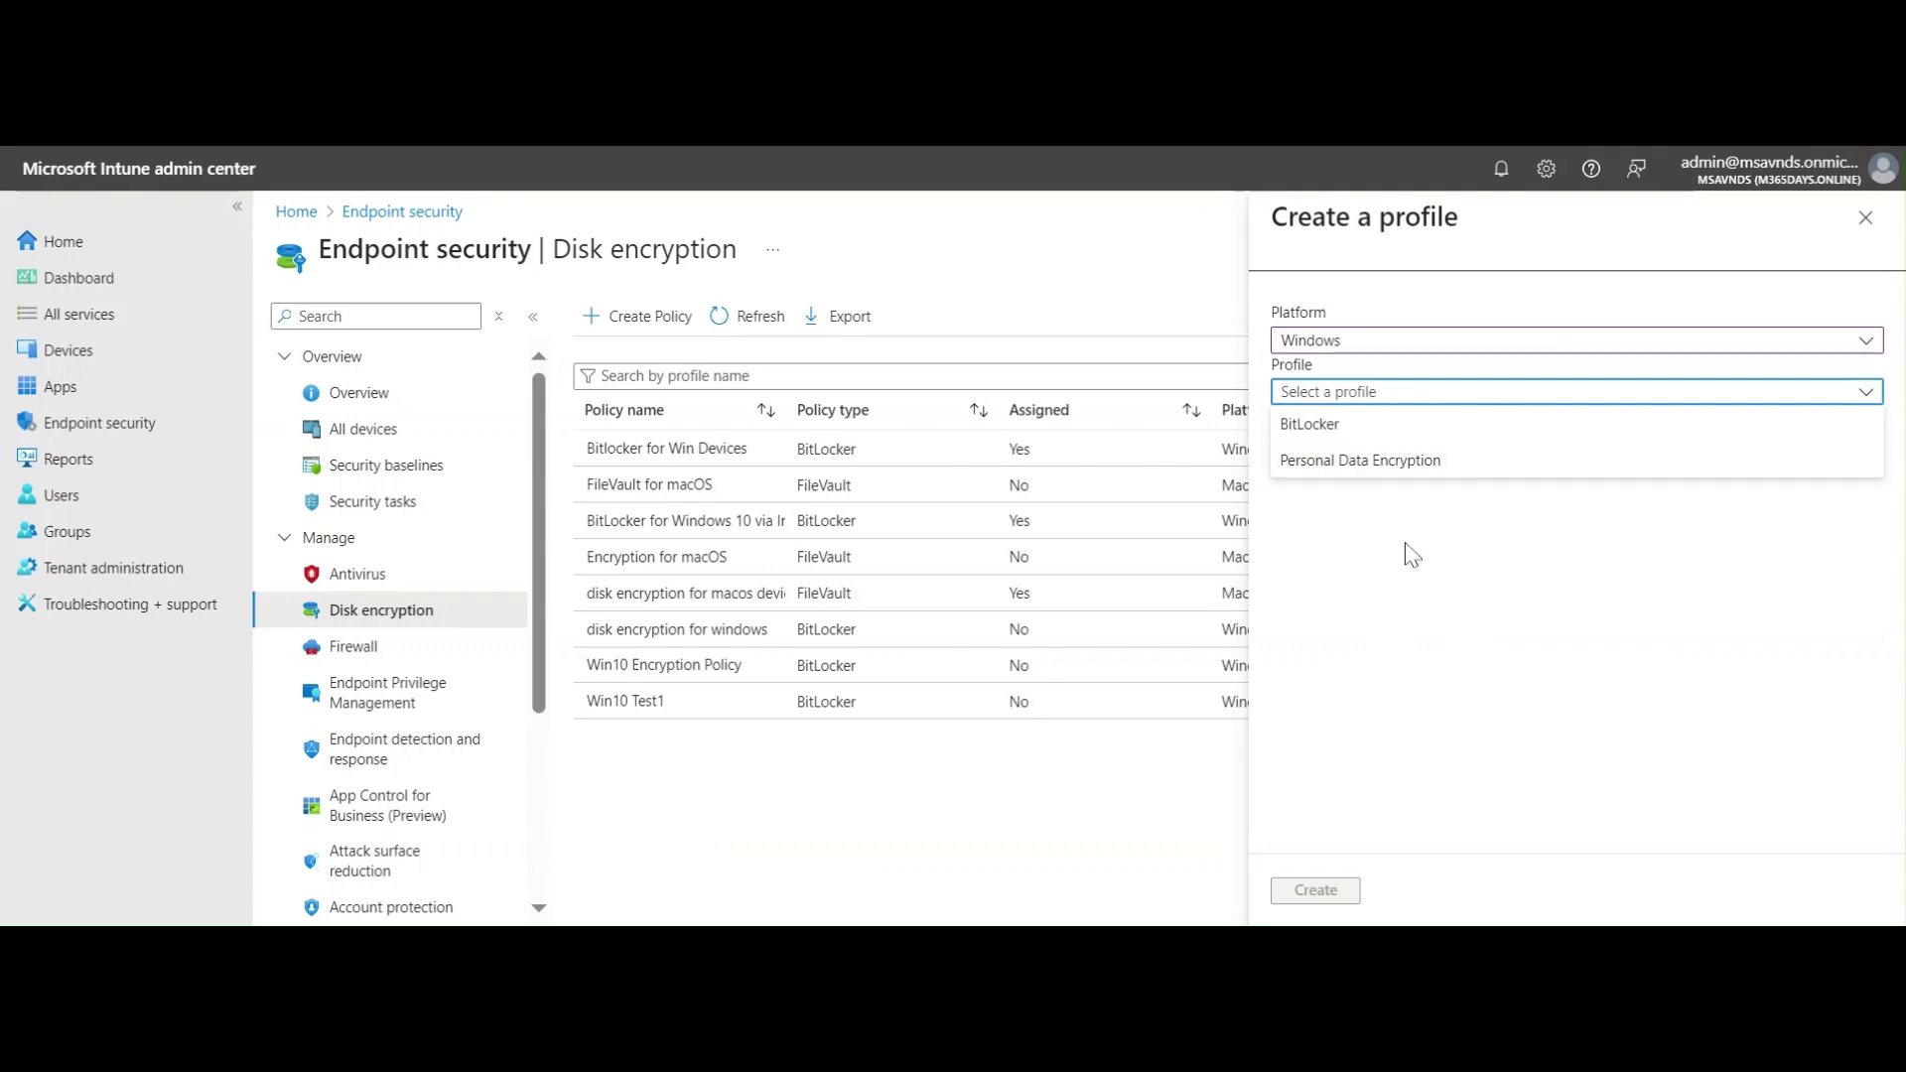
pyautogui.click(1335, 427)
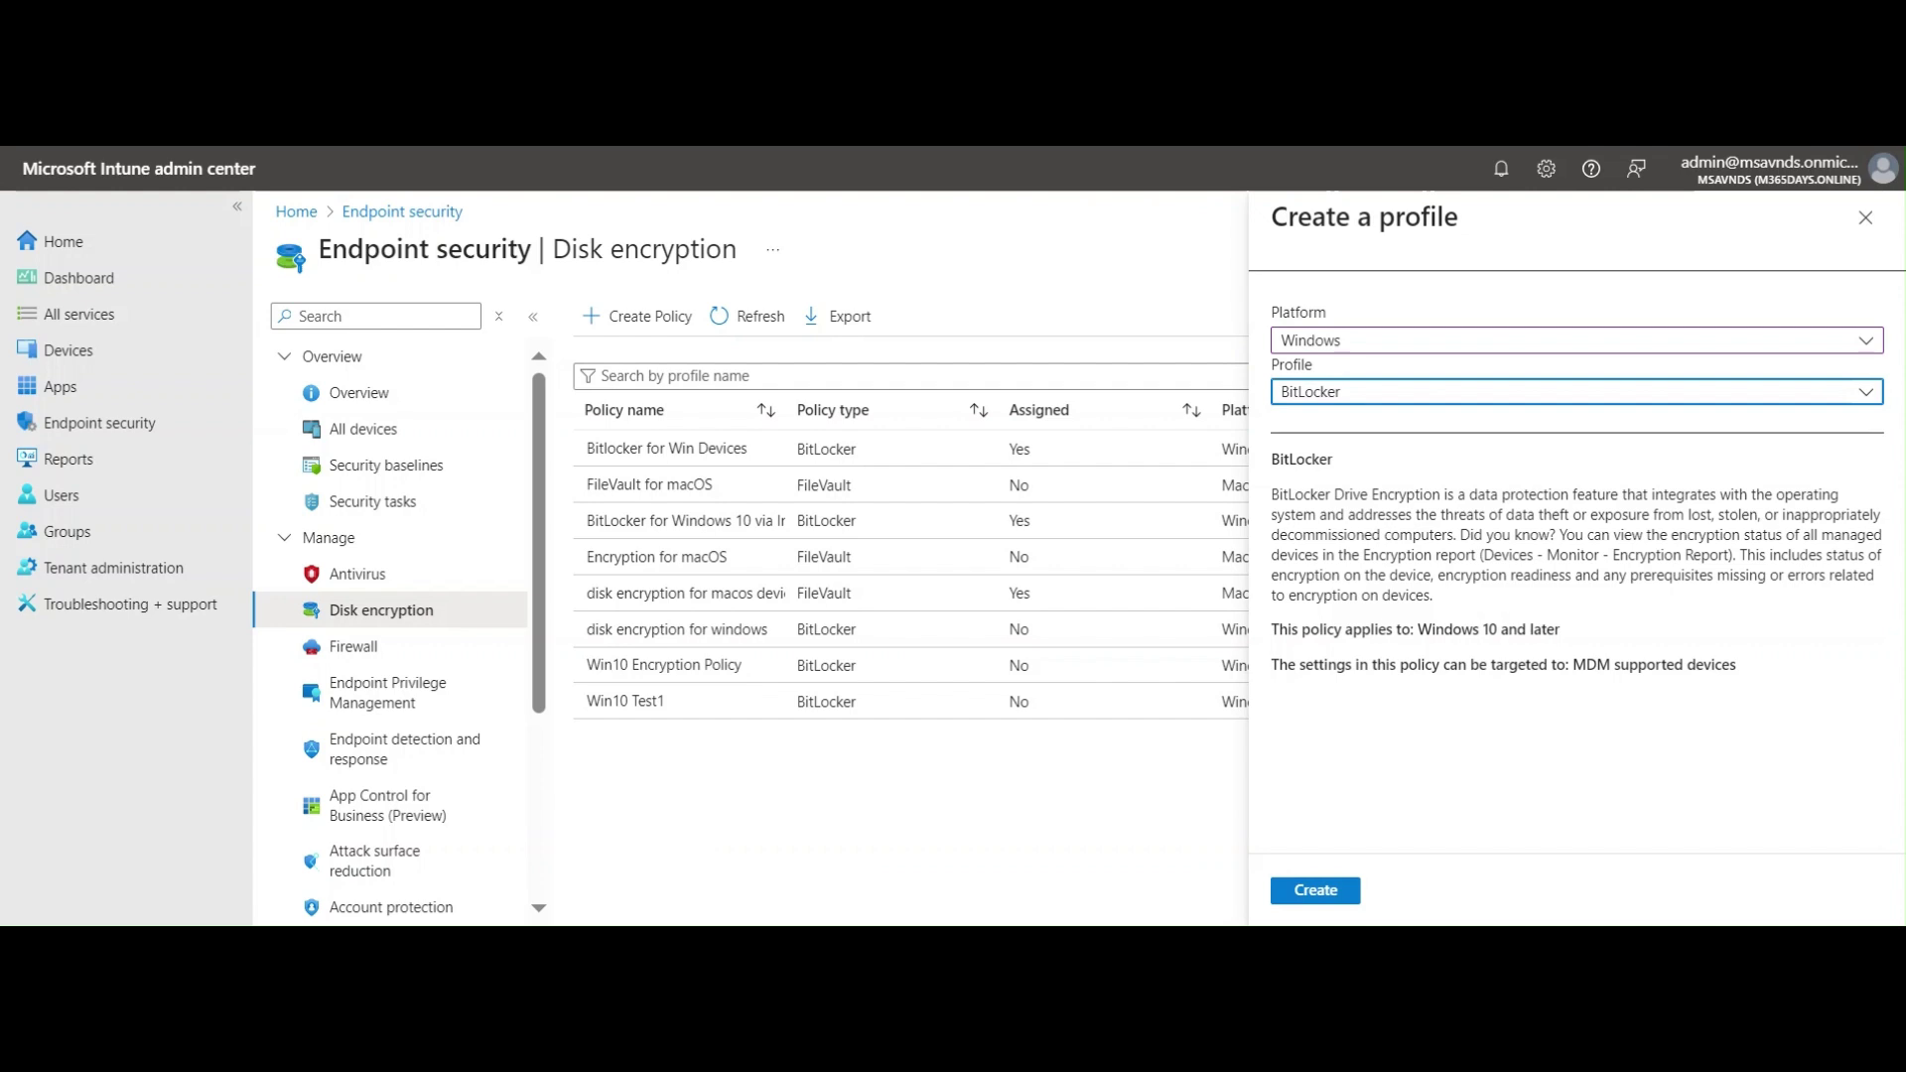
pyautogui.click(1464, 651)
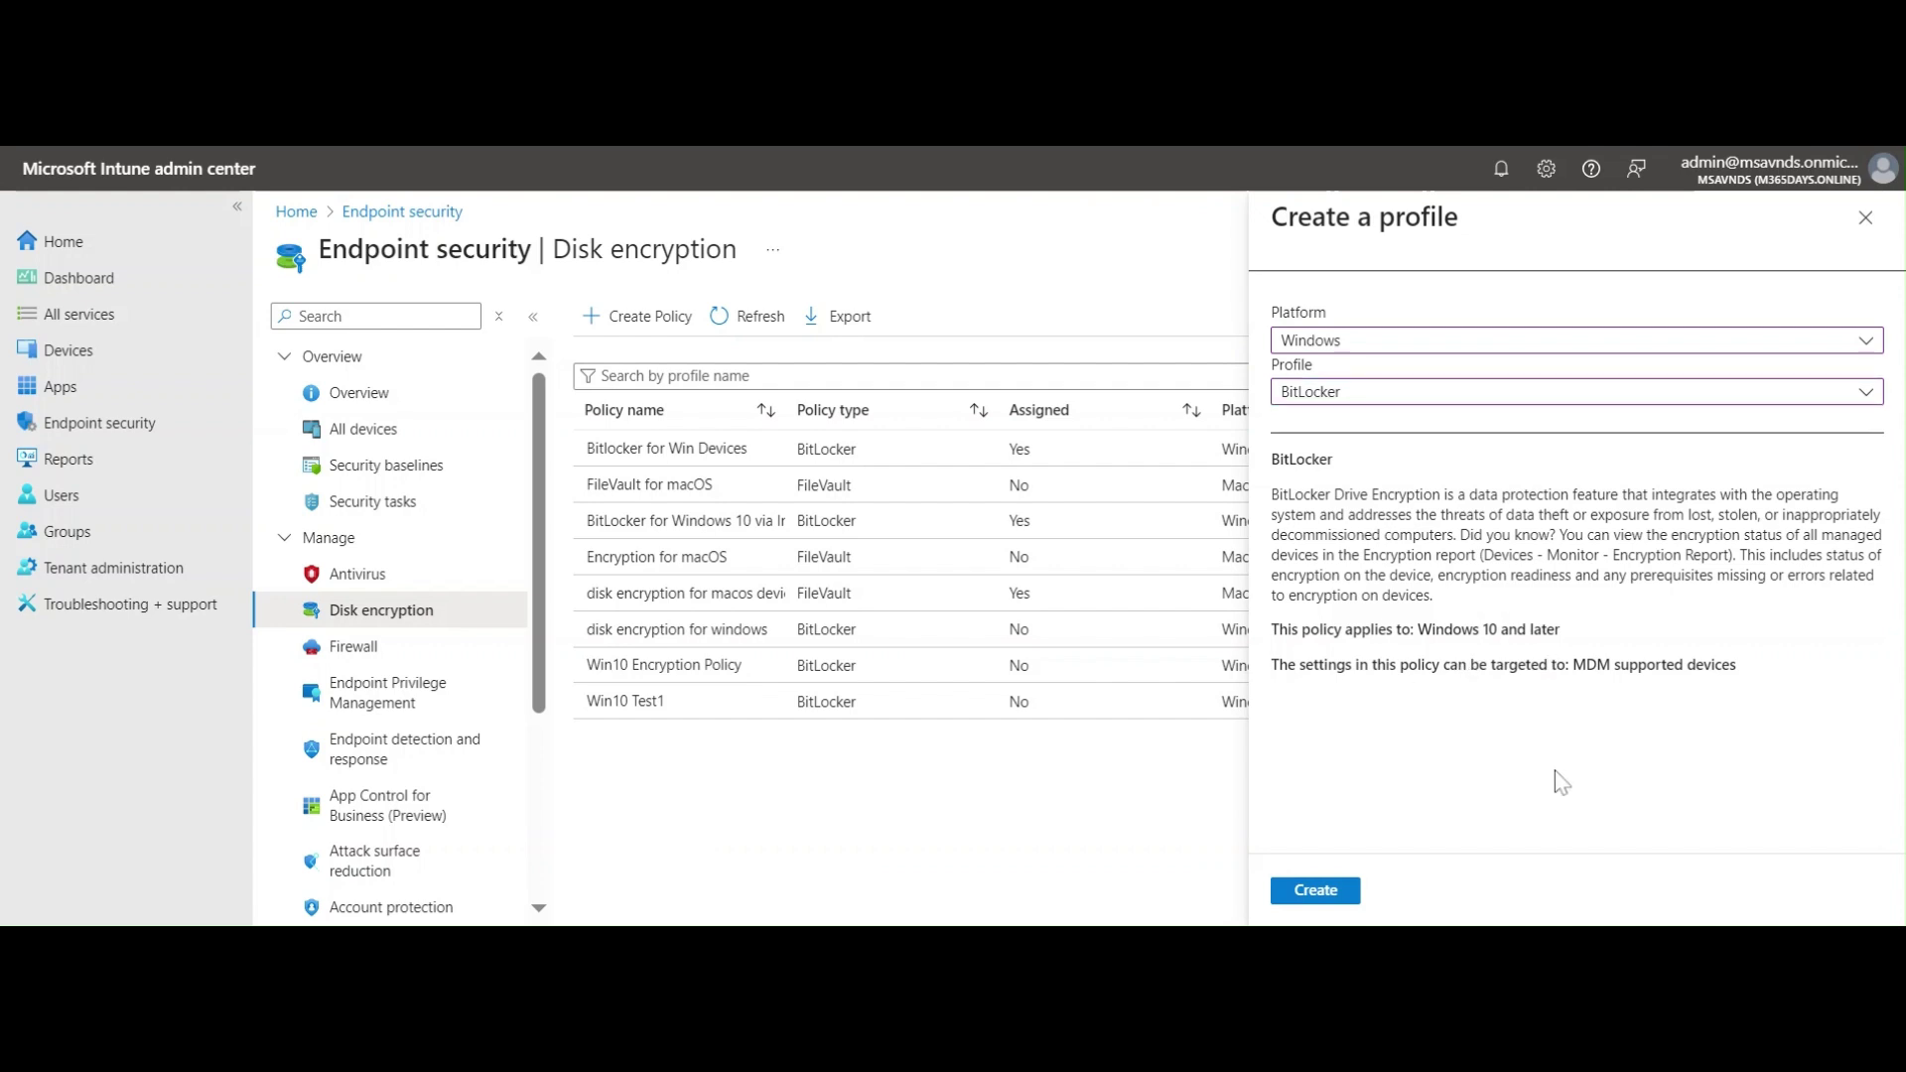
pyautogui.click(1315, 890)
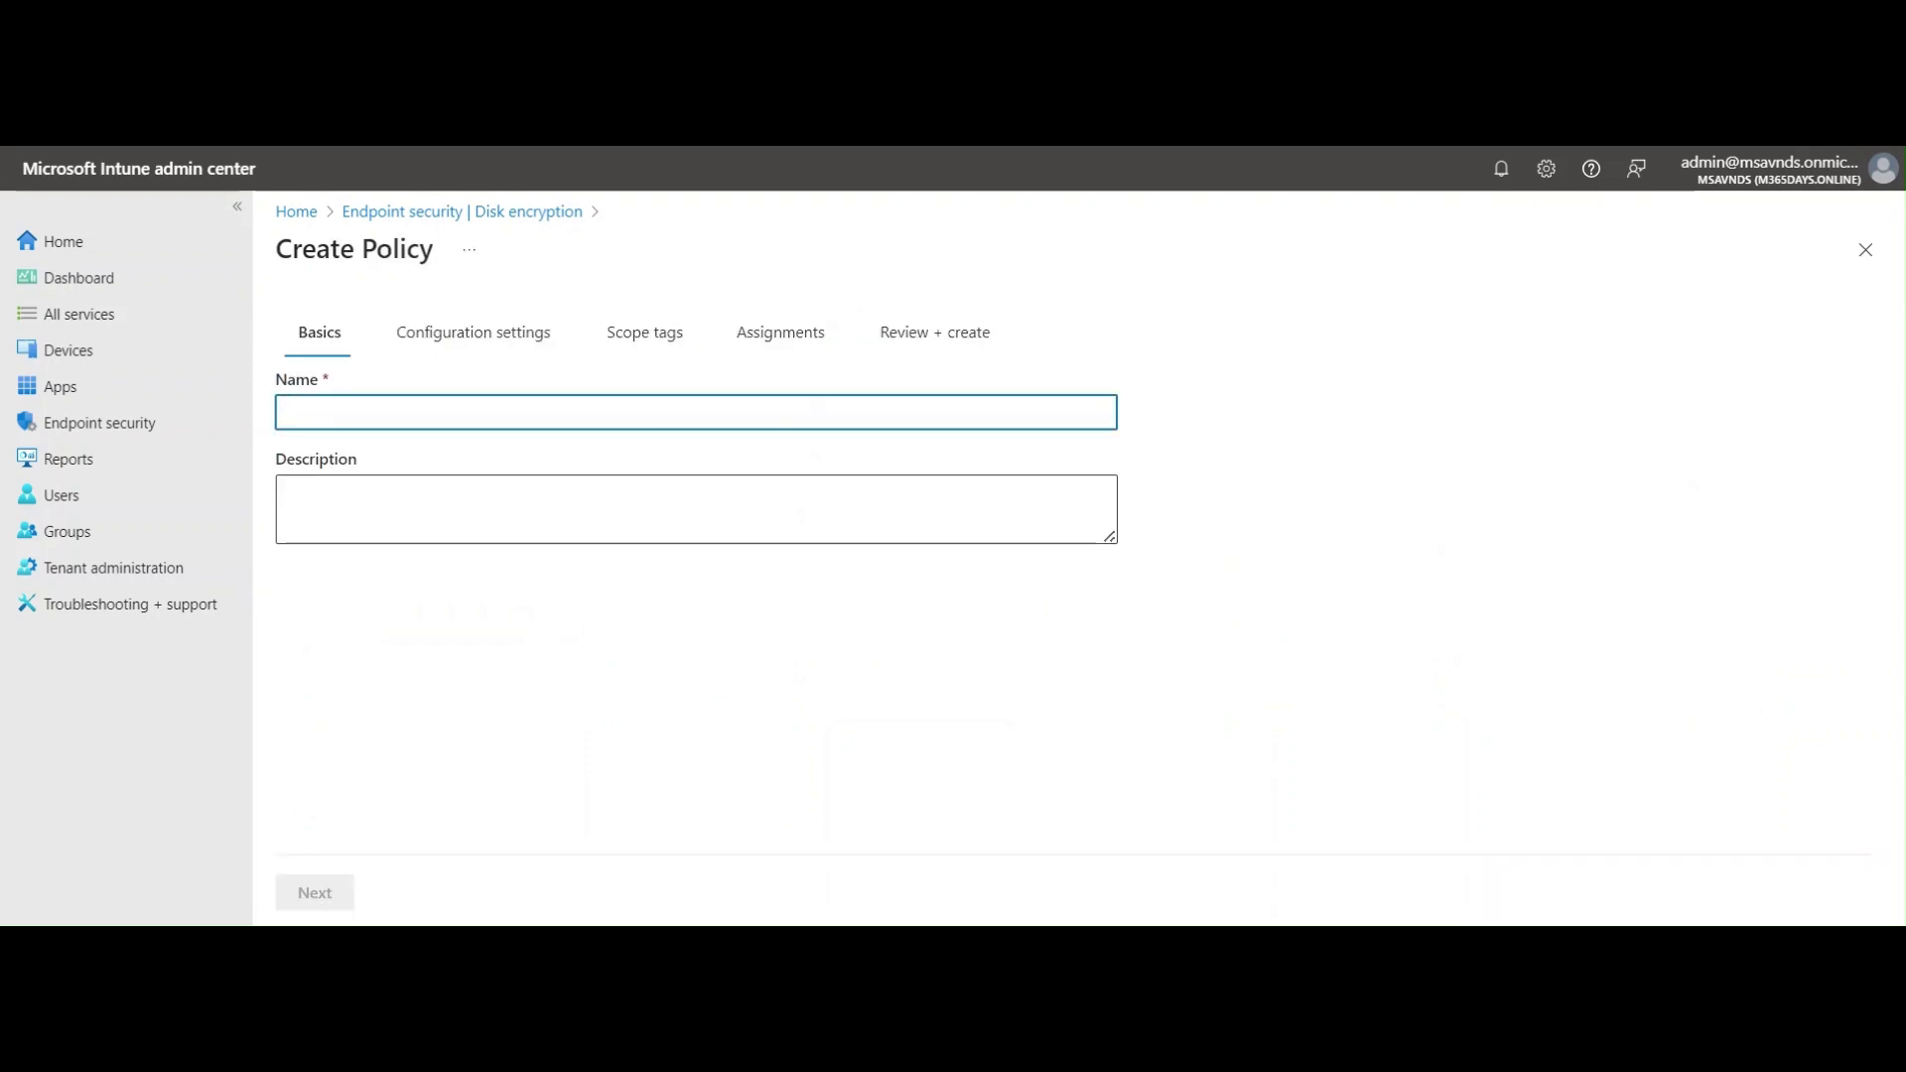
# Enter "BitLocker on Windows" as both the policy's name and description, and continue to the configuration settings.
pyautogui.write('Bi')
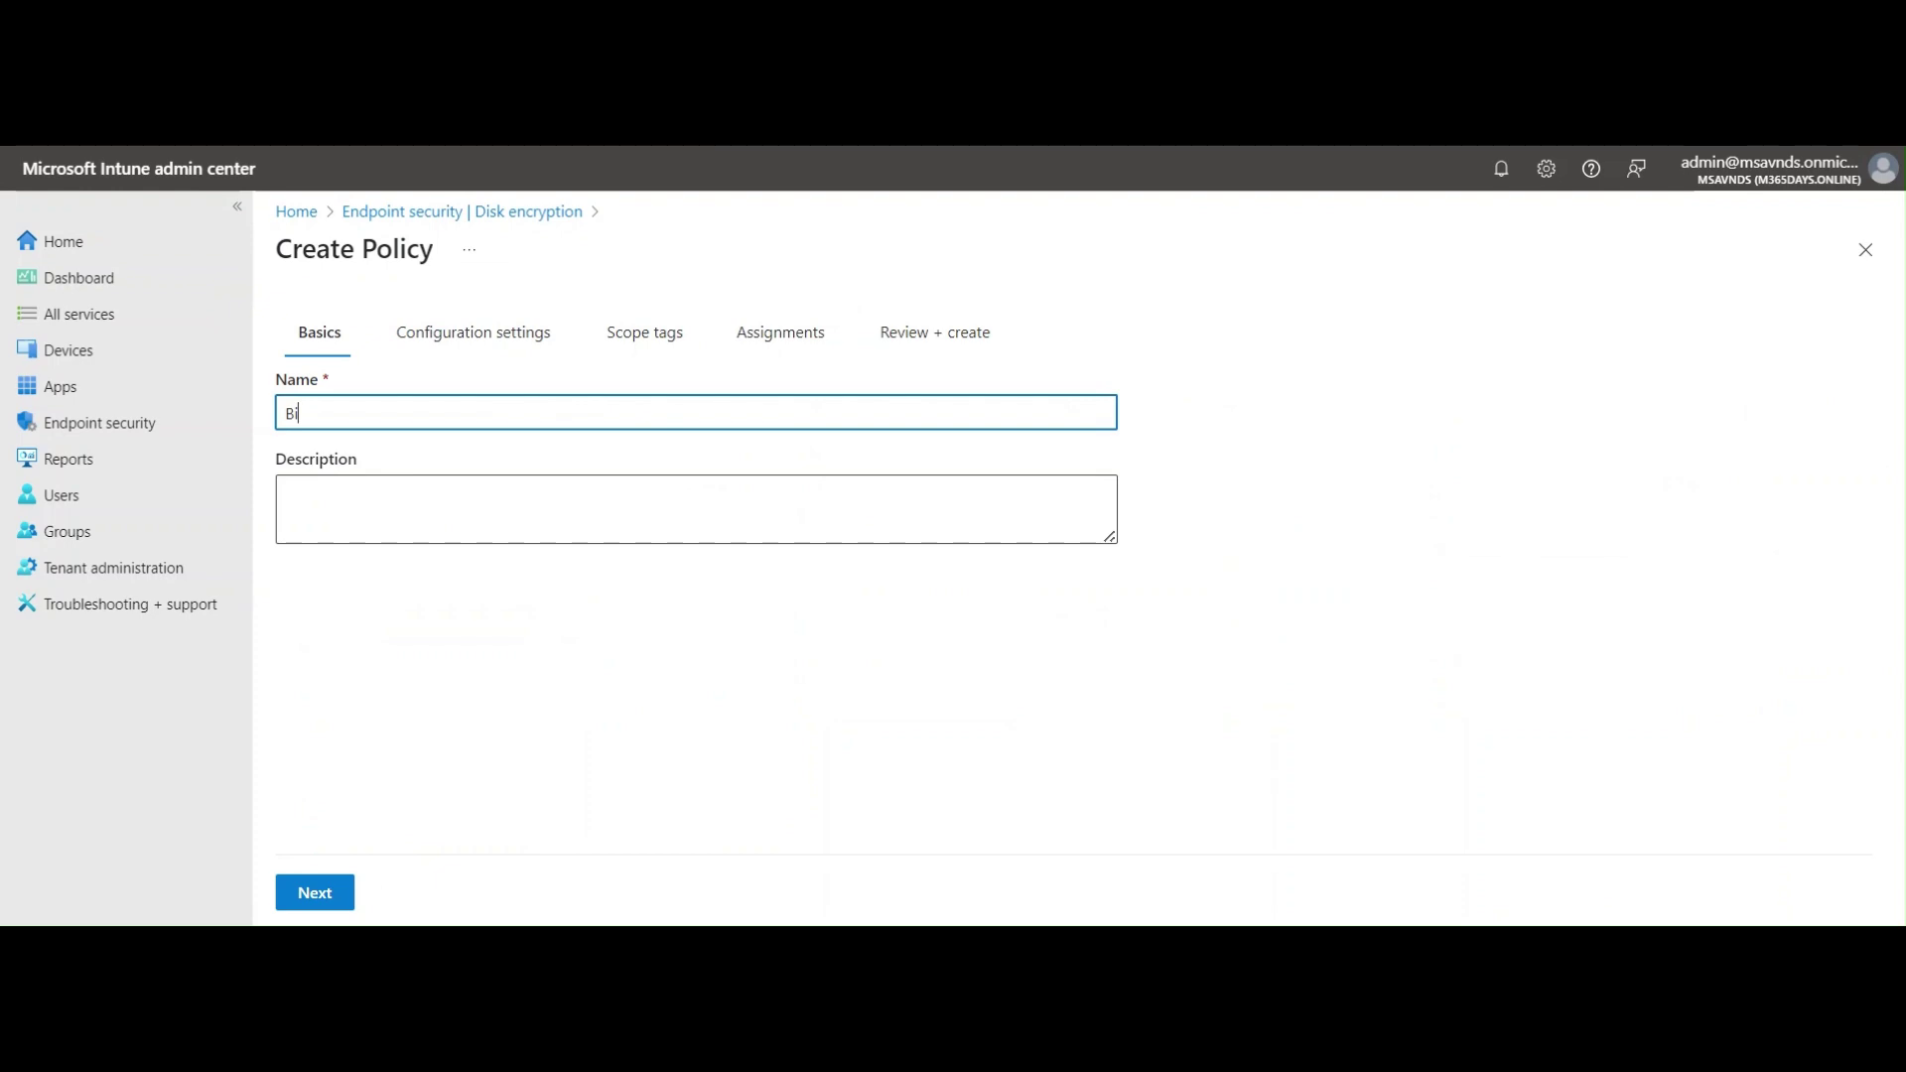
pyautogui.write('tLocker on Windows')
pyautogui.hotkey('ctrl', 'a')
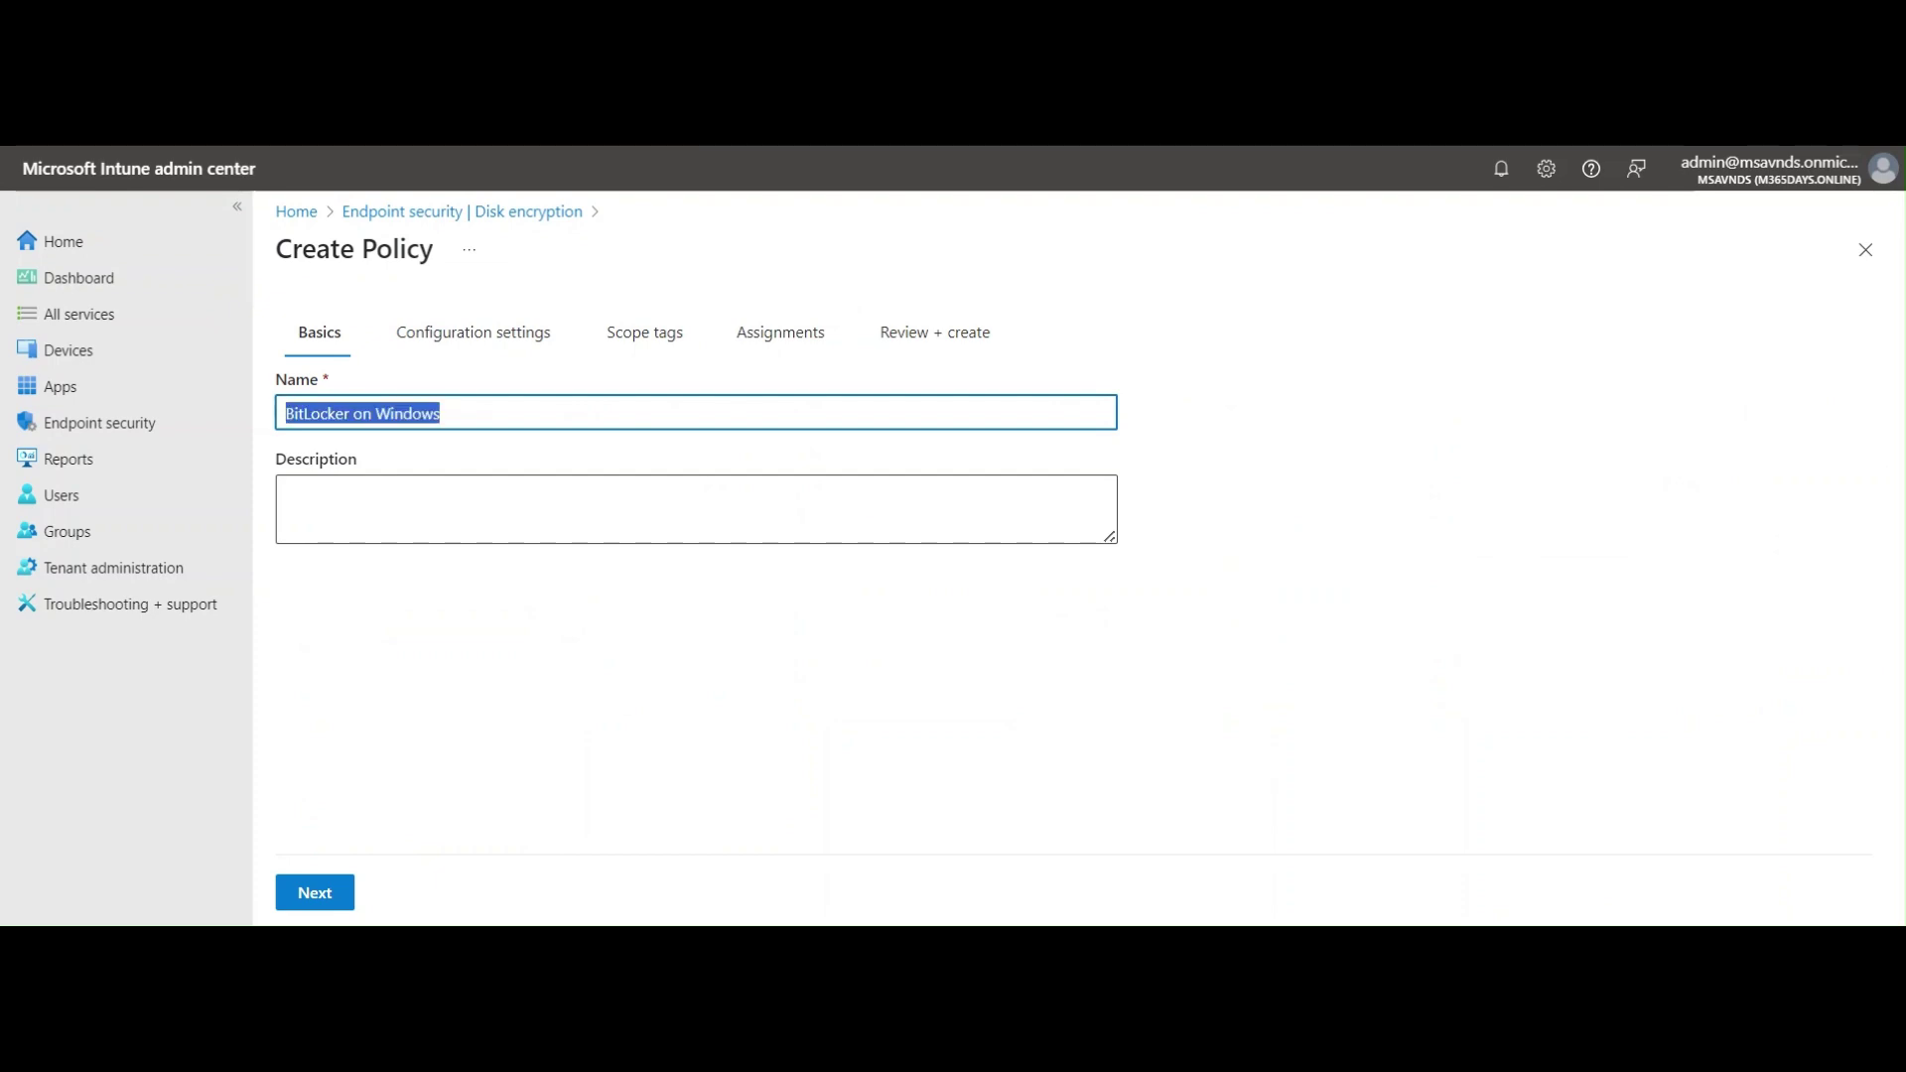
pyautogui.hotkey('ctrl', 'c')
pyautogui.click(489, 481)
pyautogui.hotkey('ctrl', 'v')
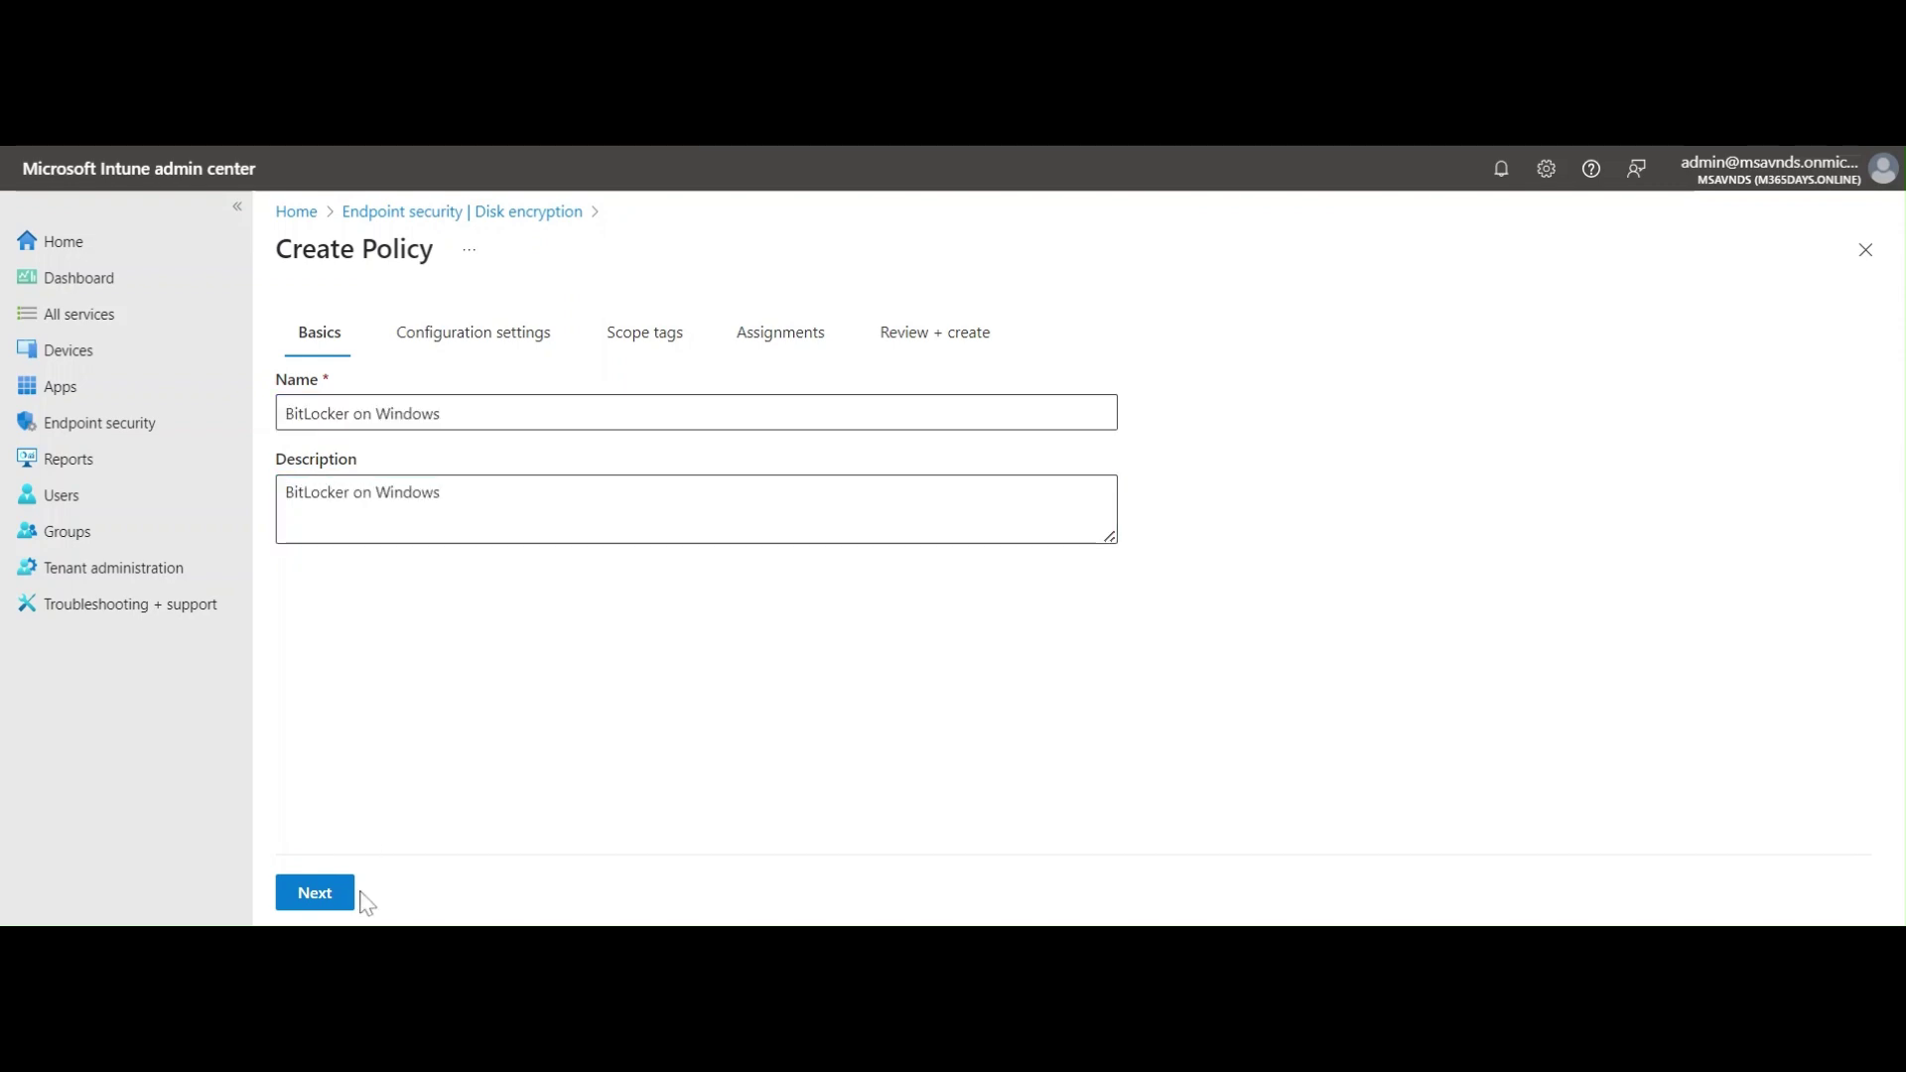
pyautogui.click(343, 904)
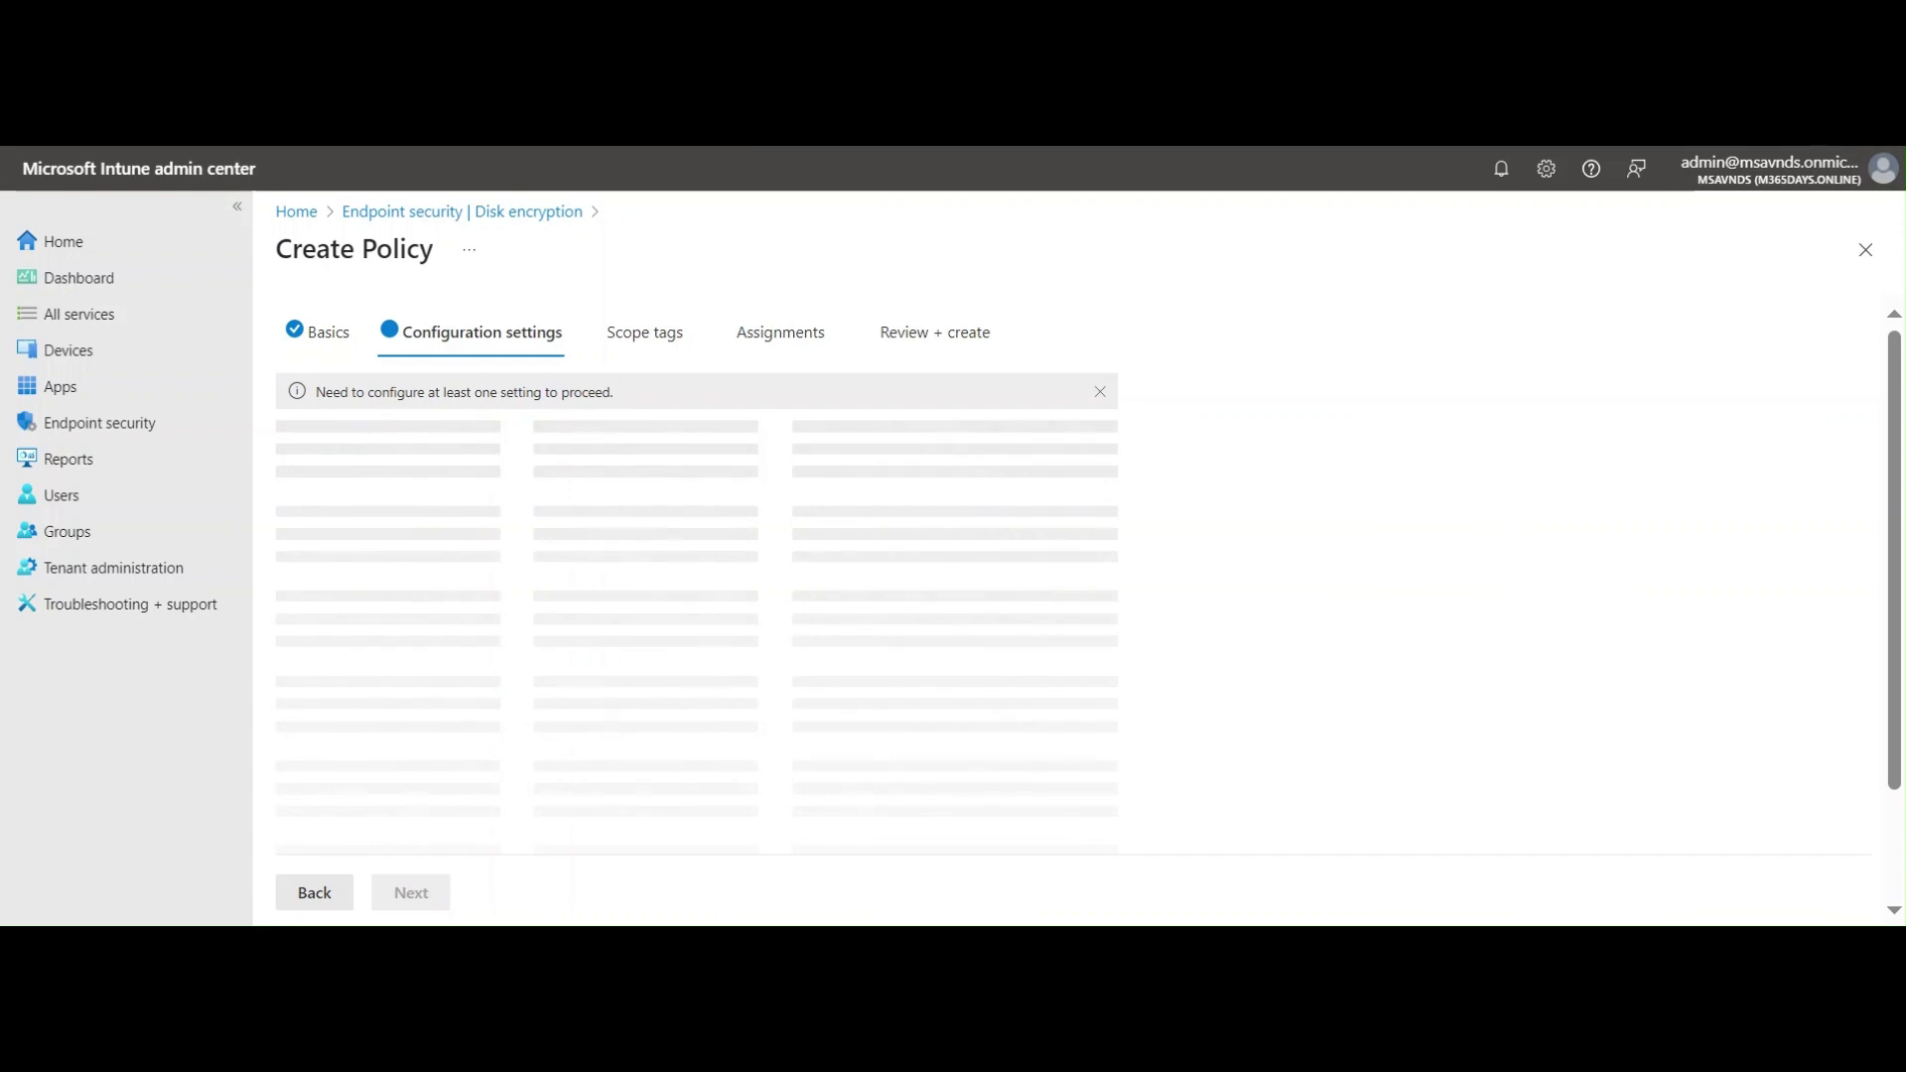
# Look through the configuration settings and collapse all of the settings categories.
pyautogui.scroll(-5, 1335, 678)
pyautogui.scroll(-15, 1339, 678)
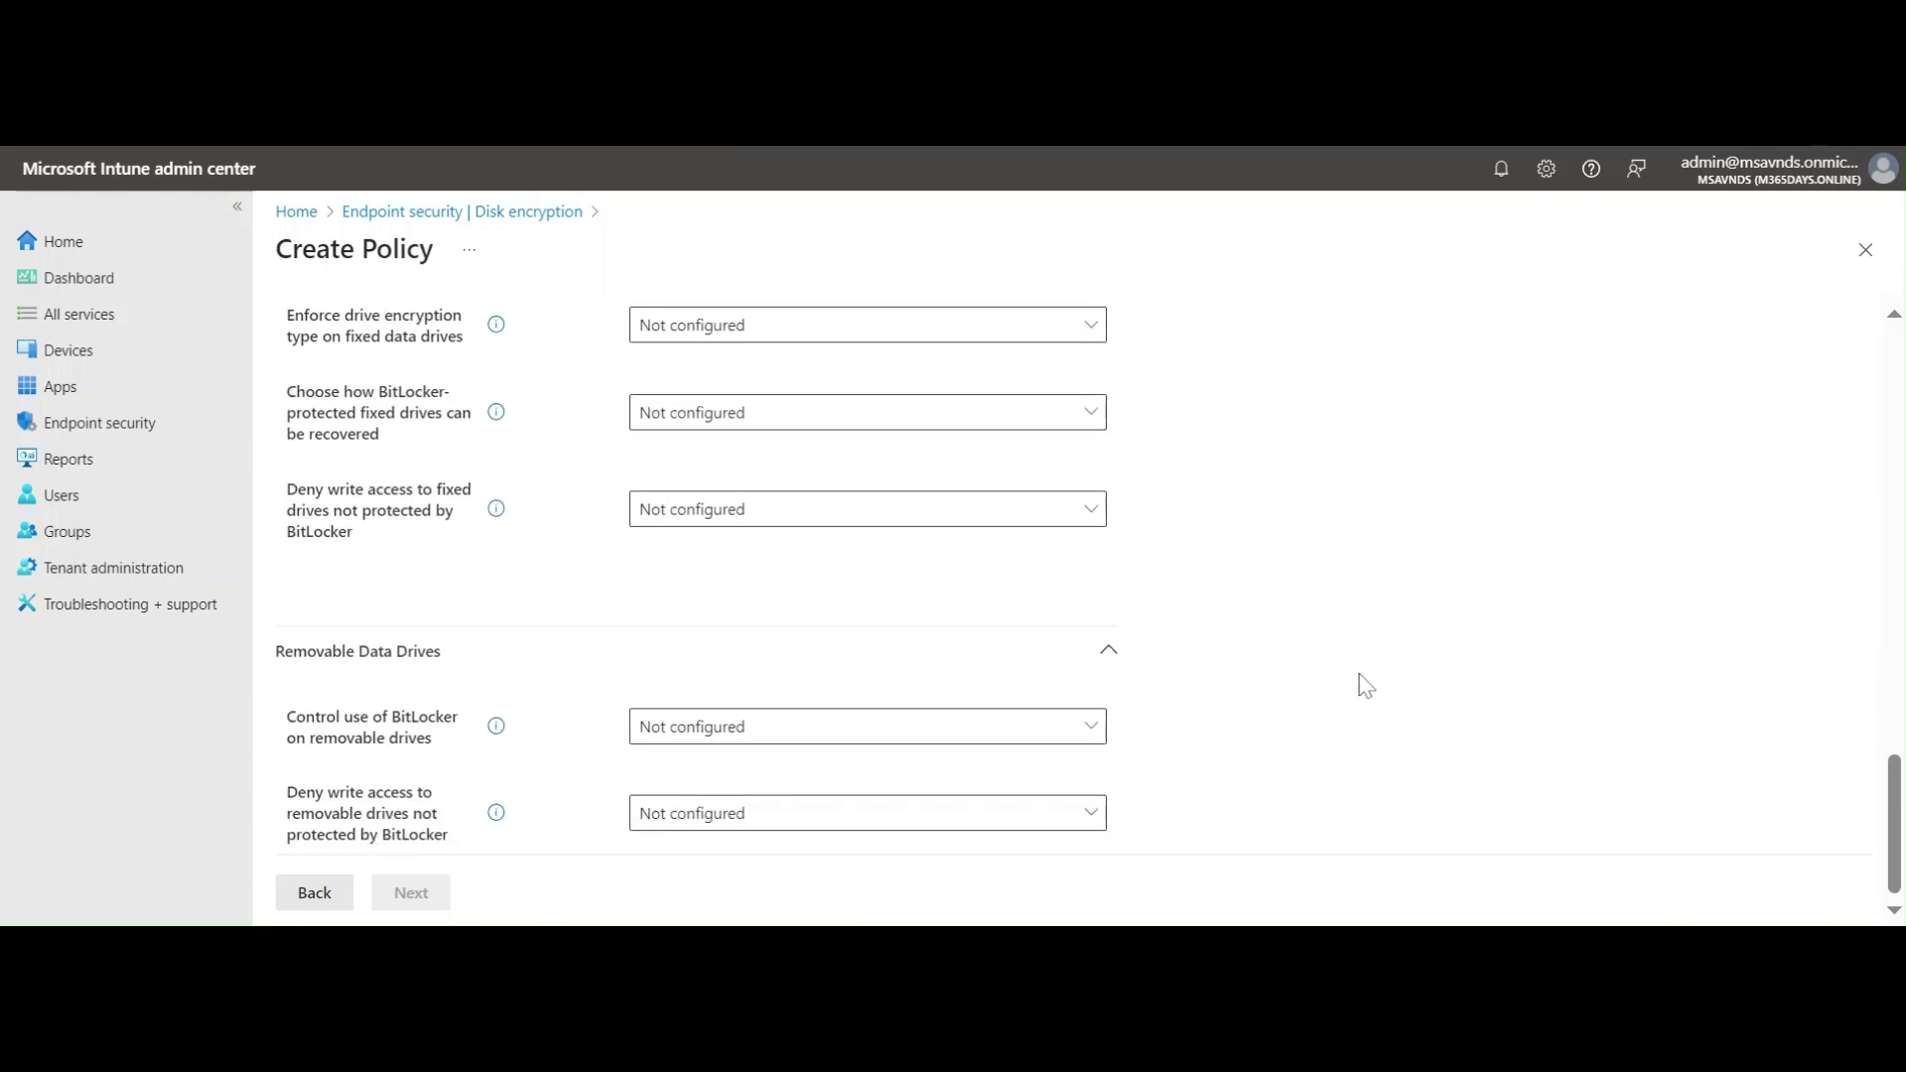
pyautogui.scroll(3, 1122, 651)
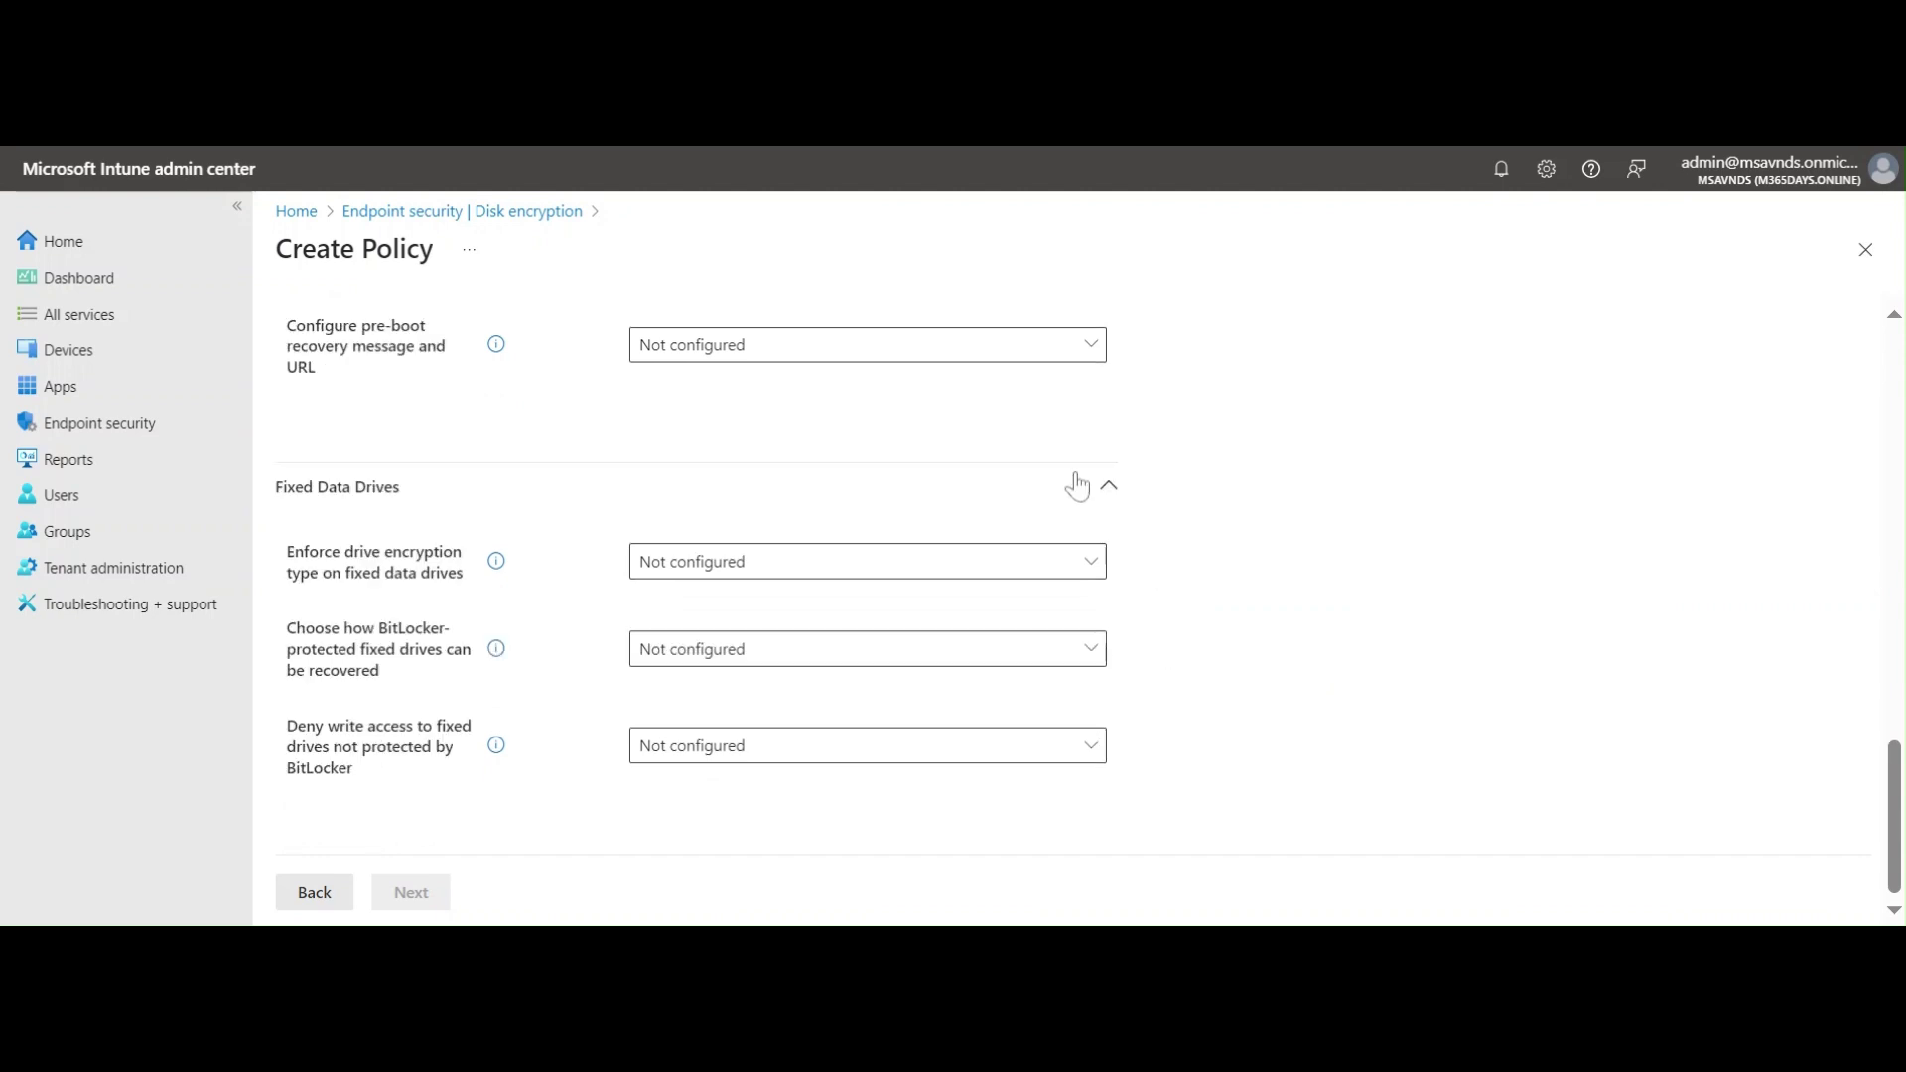
pyautogui.scroll(10, 1073, 490)
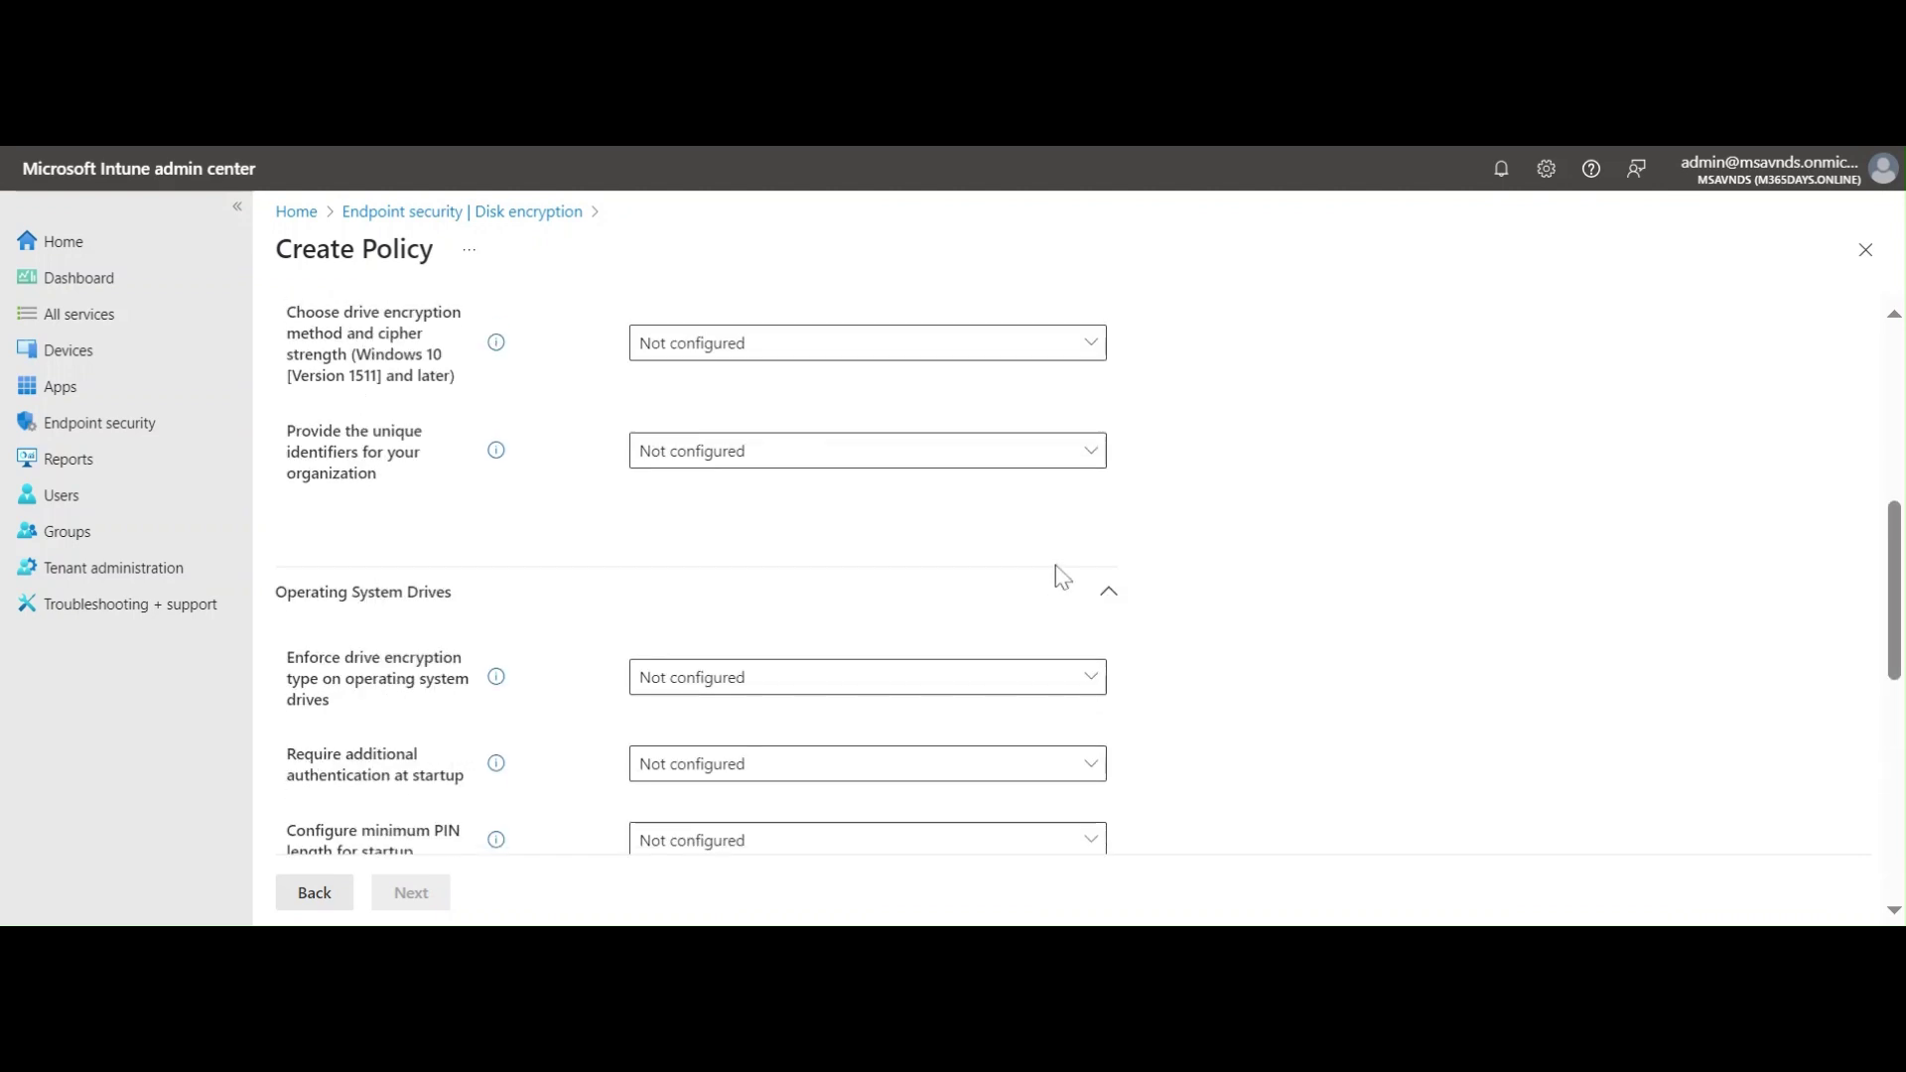
pyautogui.click(1097, 595)
pyautogui.scroll(3, 960, 596)
pyautogui.click(965, 705)
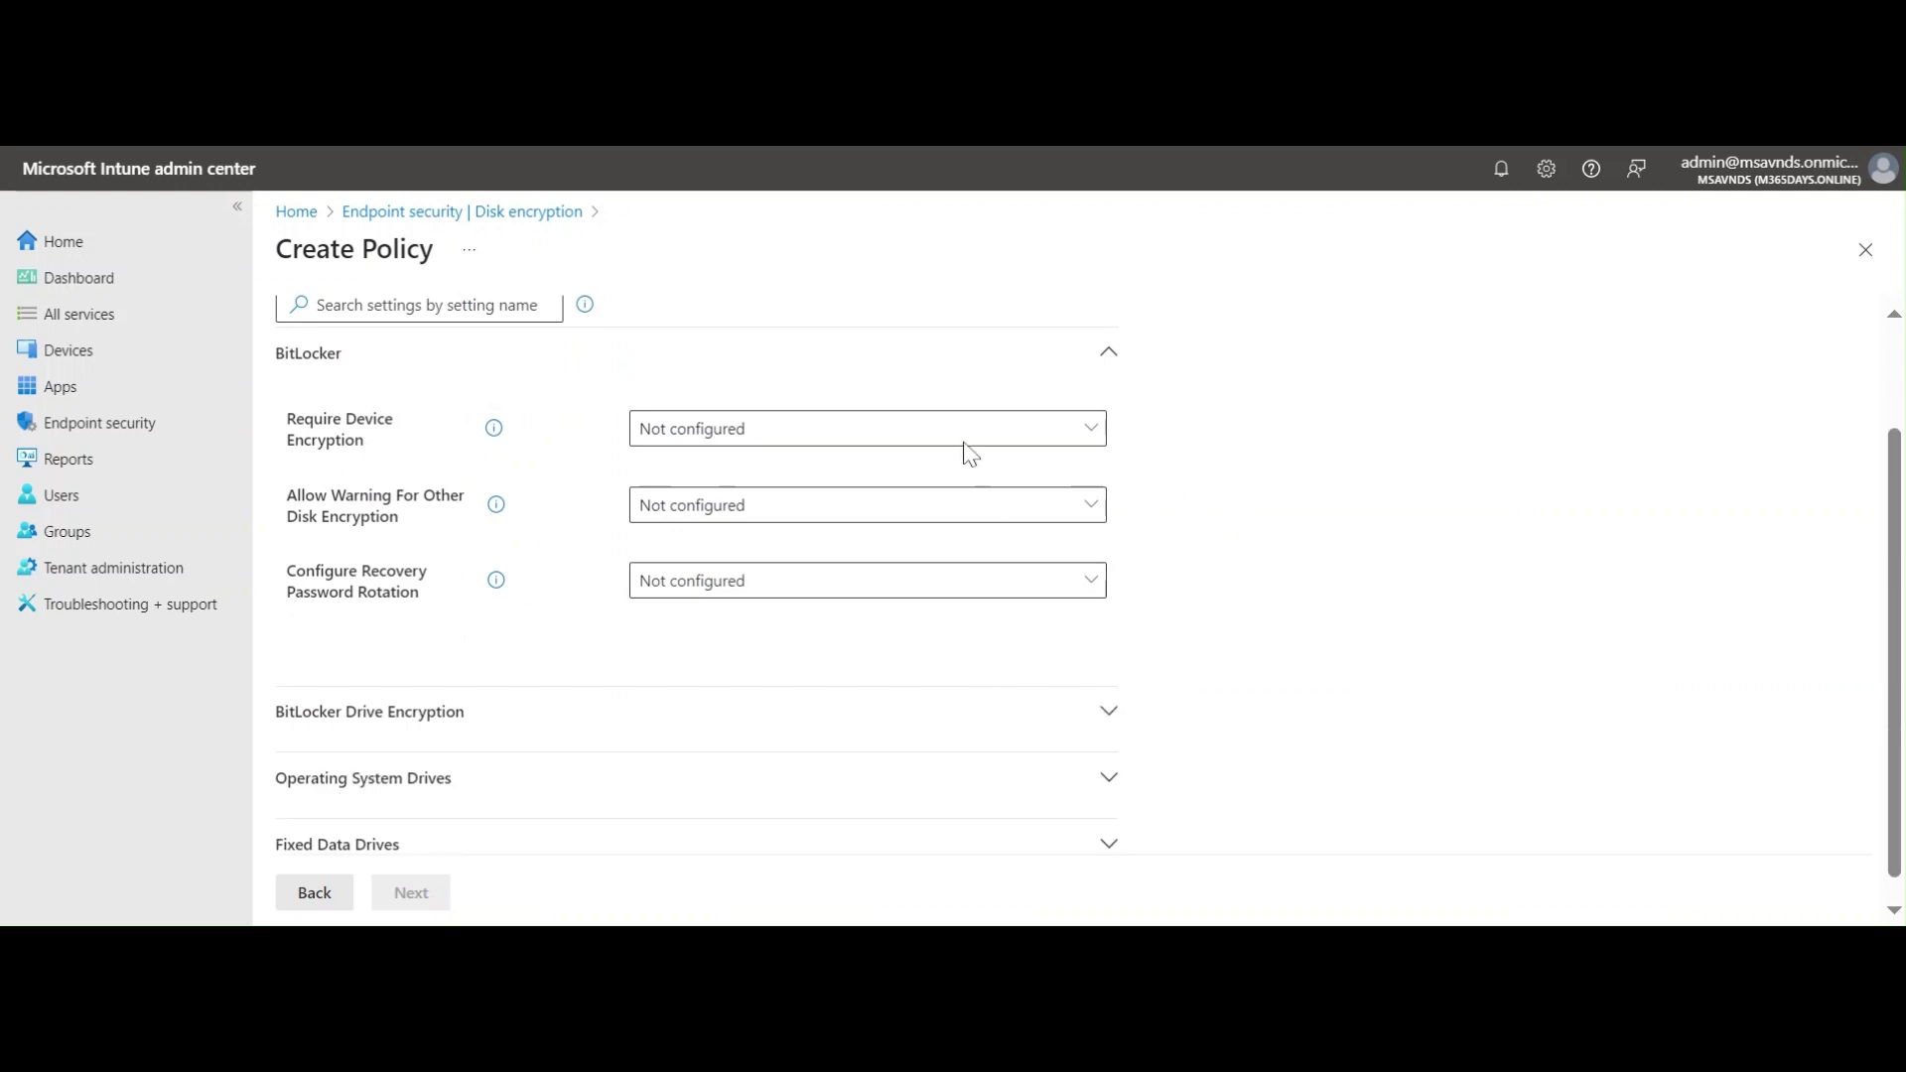
pyautogui.click(1043, 364)
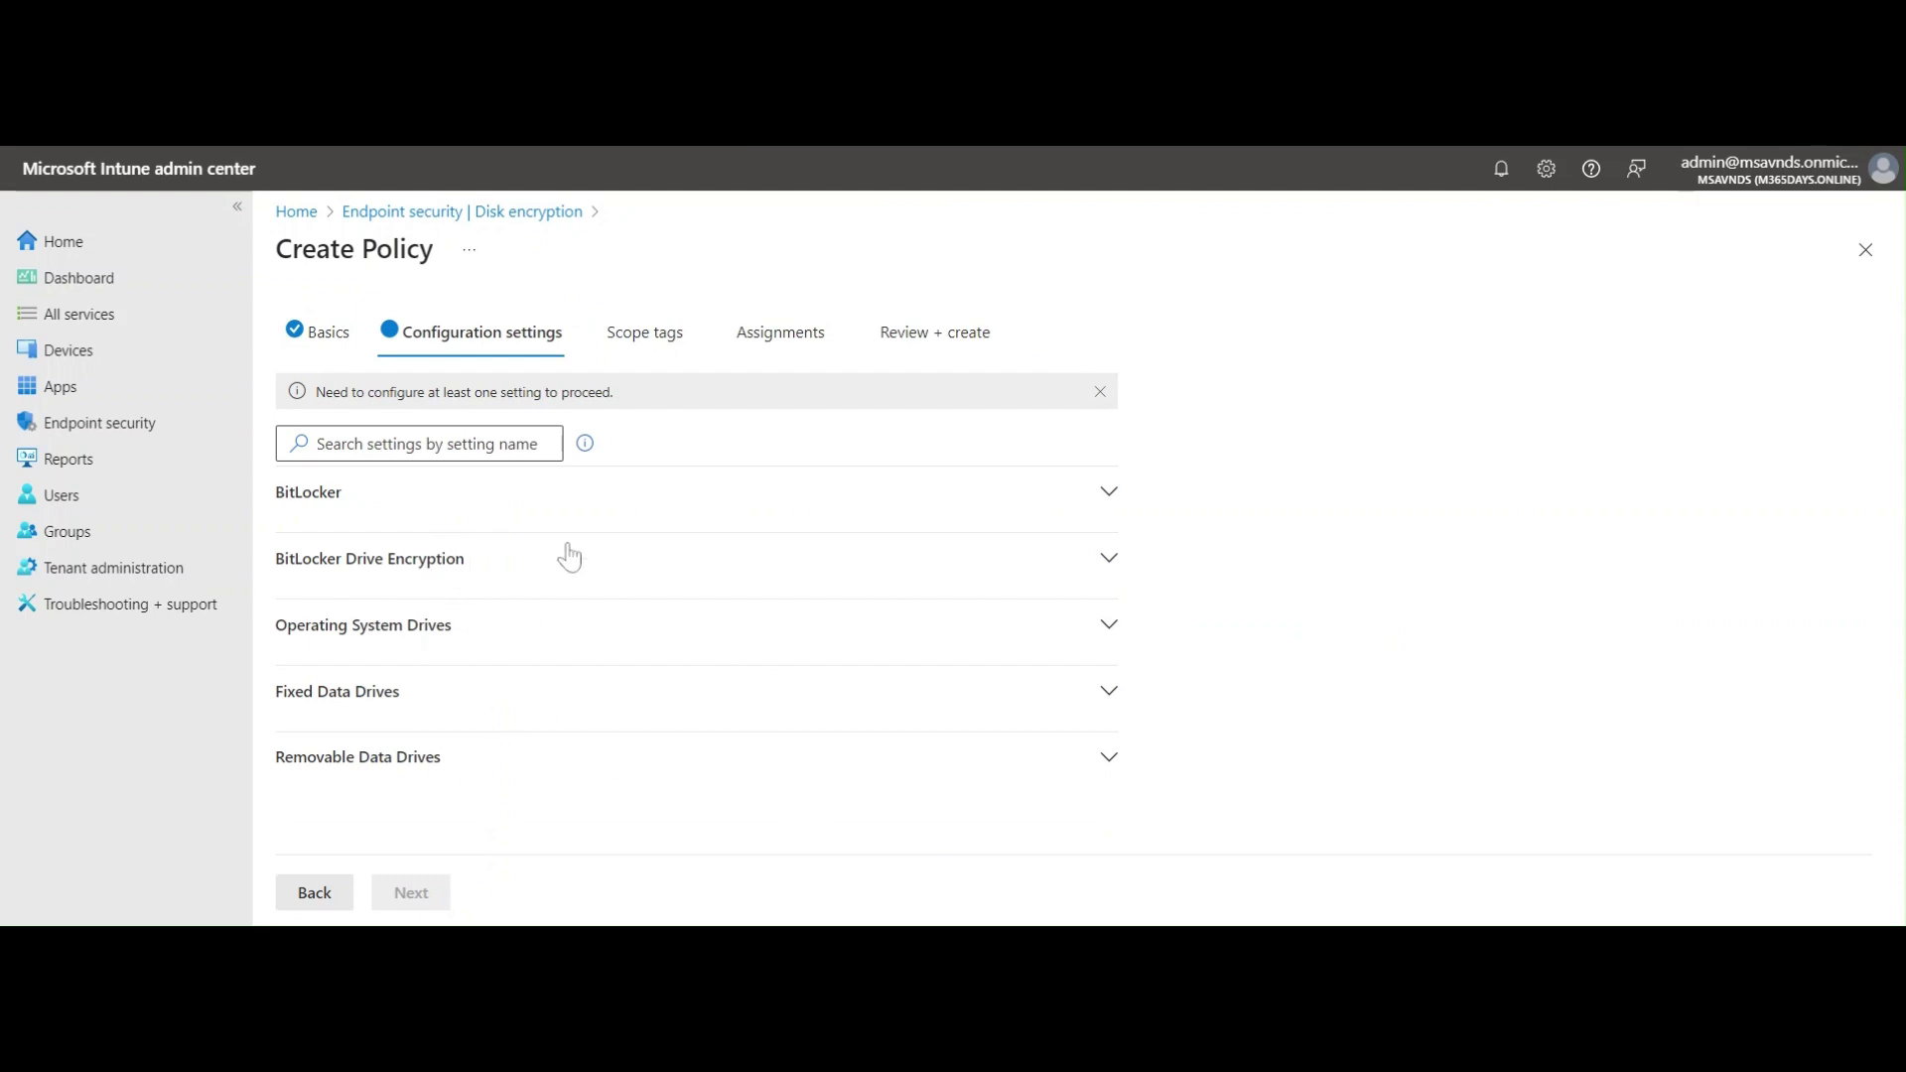
# Set Require Device Encryption to Enabled in the BitLocker category.
pyautogui.click(427, 508)
pyautogui.scroll(-2, 527, 632)
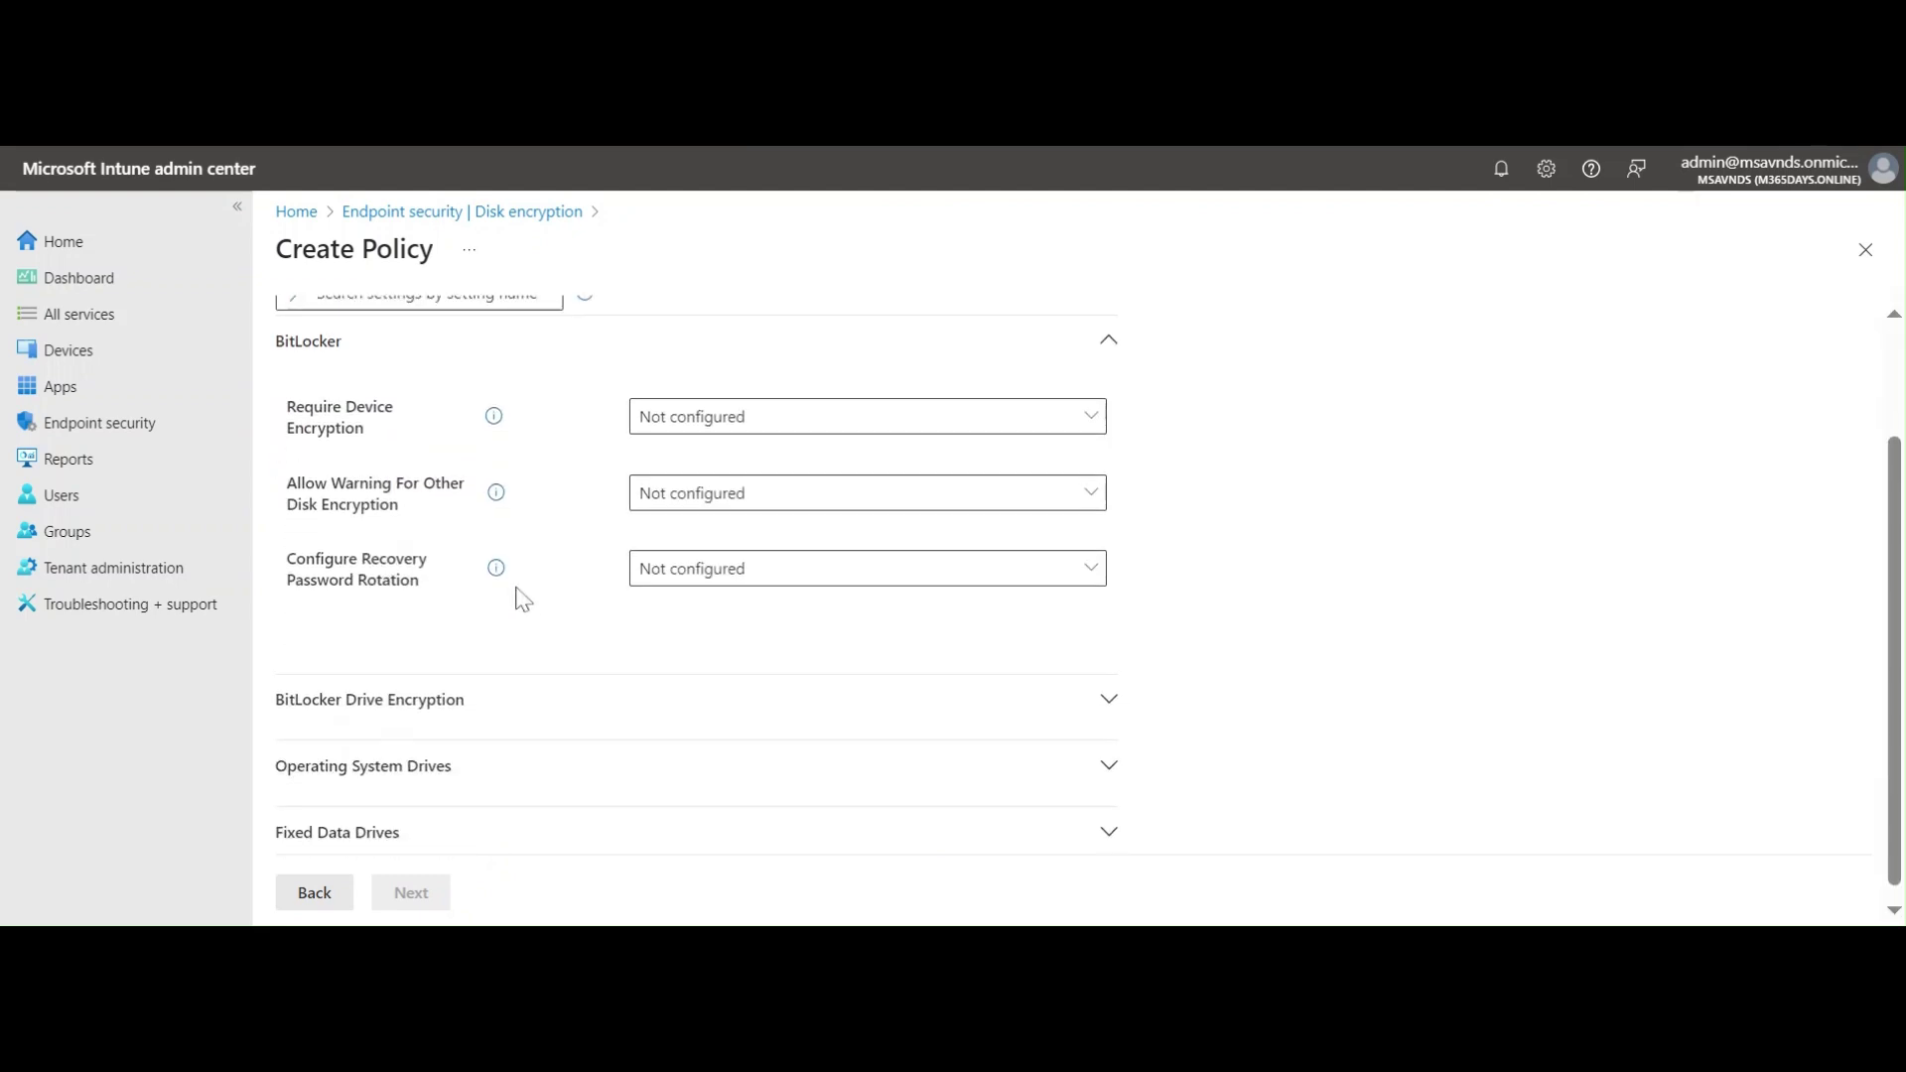
pyautogui.click(759, 422)
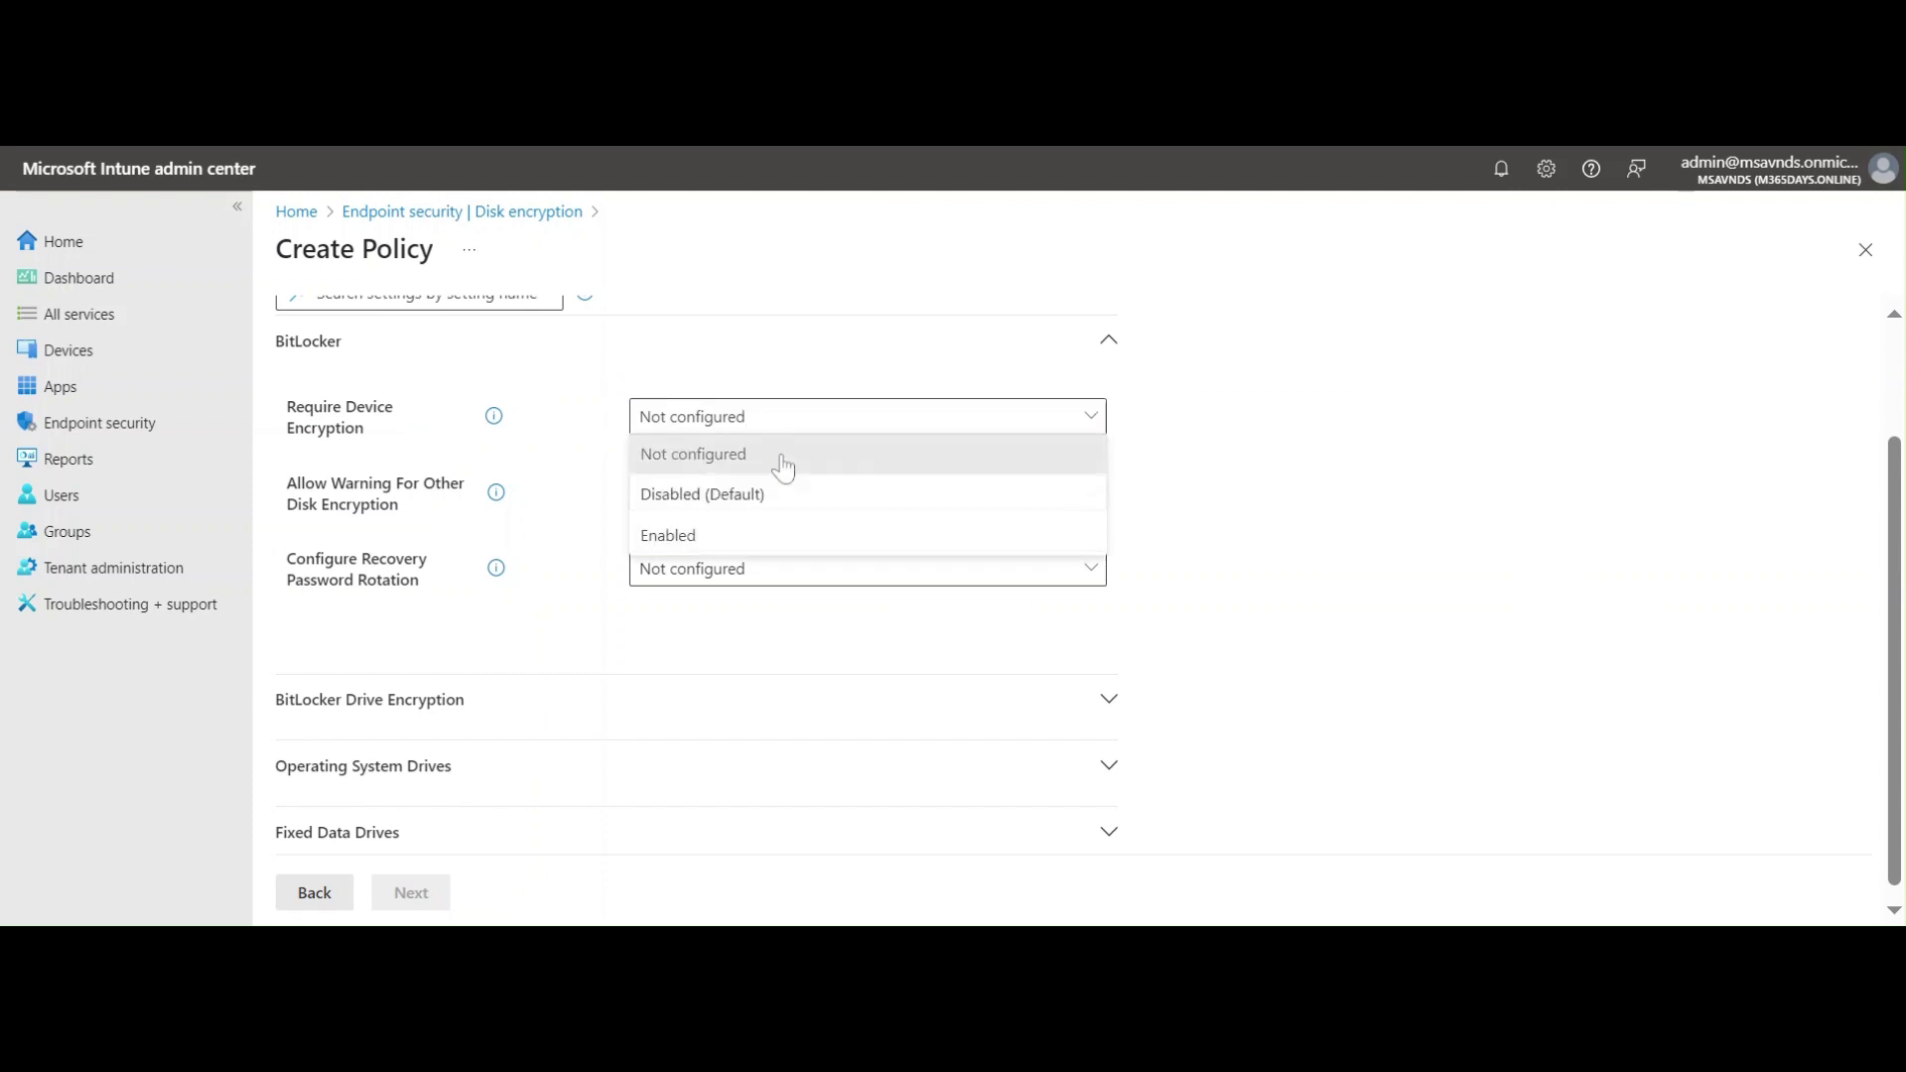
pyautogui.click(735, 536)
pyautogui.click(742, 425)
pyautogui.click(1384, 526)
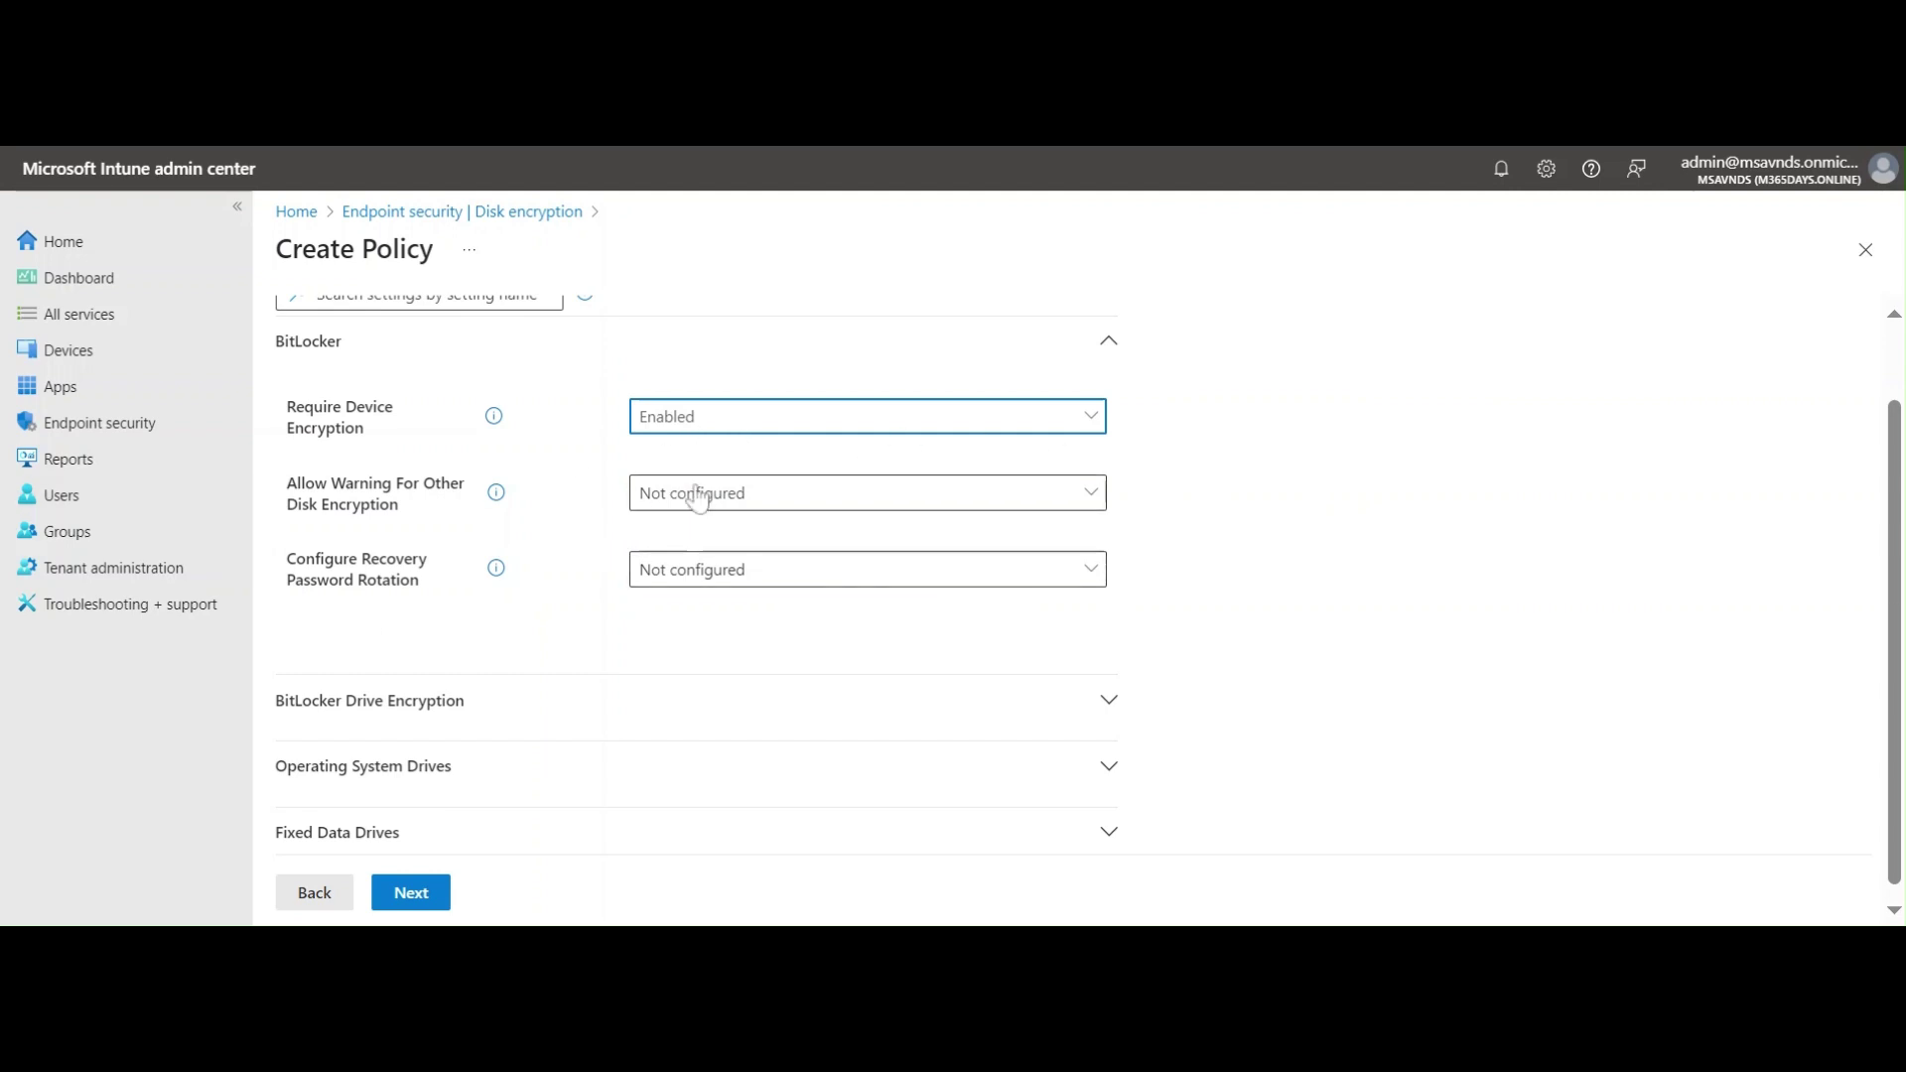
# Set Allow Warning For Other Disk Encryption to Enabled (Default) and Configure Recovery Password Rotation to Refresh on for Azure AD-joined devices.
pyautogui.click(760, 516)
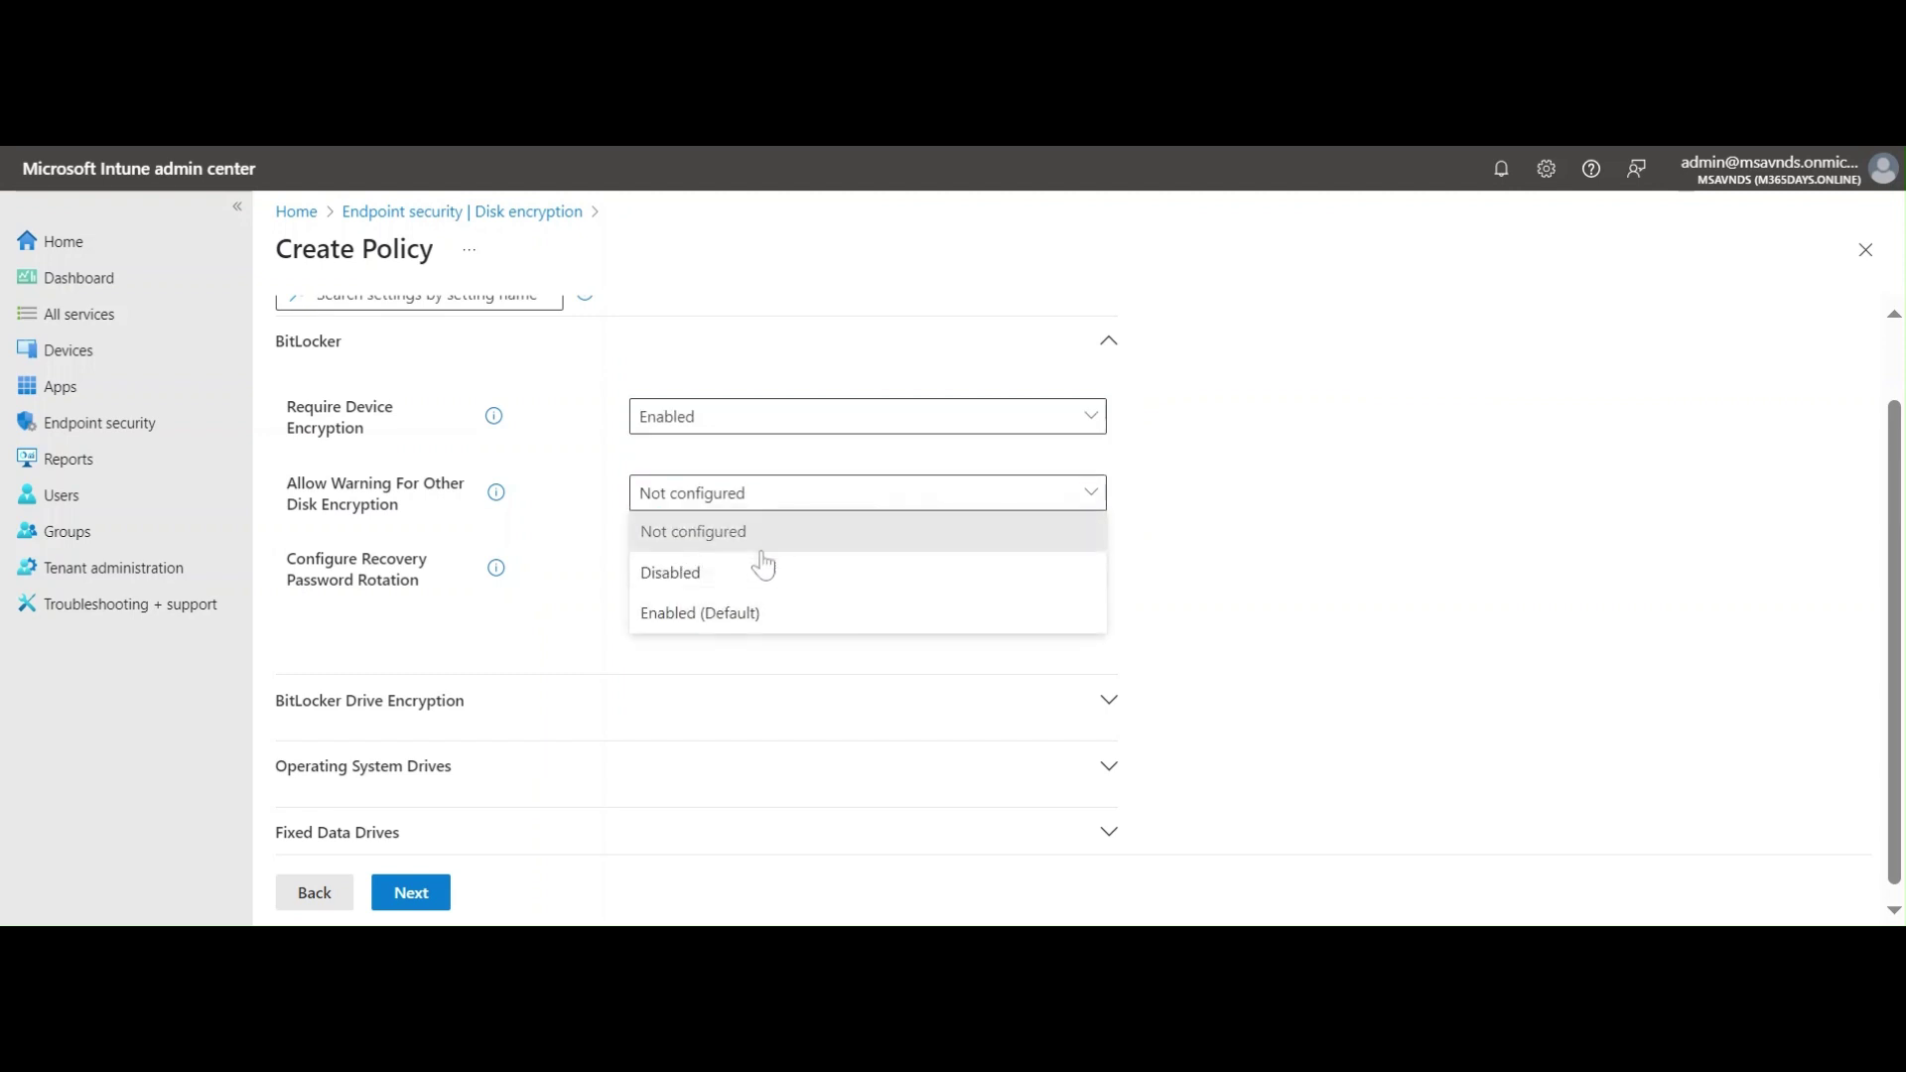
pyautogui.click(787, 615)
pyautogui.click(1416, 490)
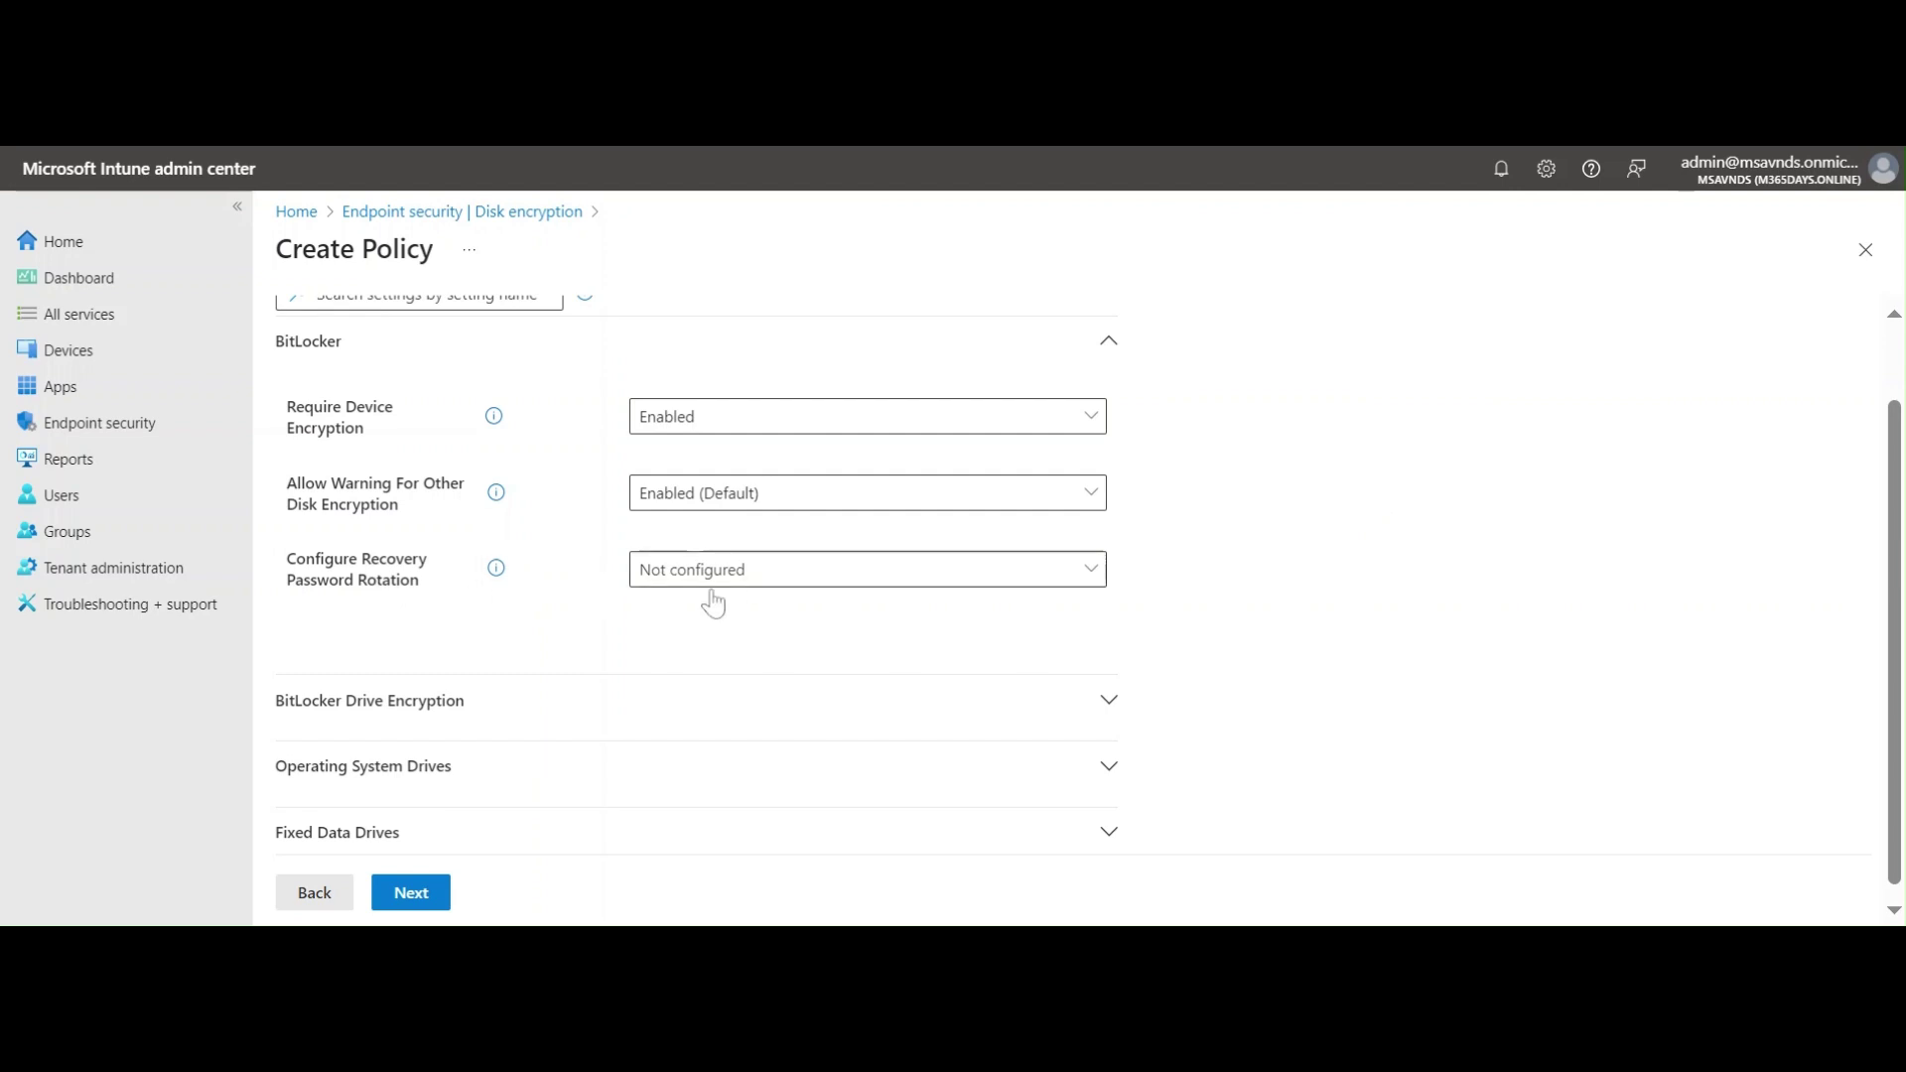
pyautogui.click(753, 579)
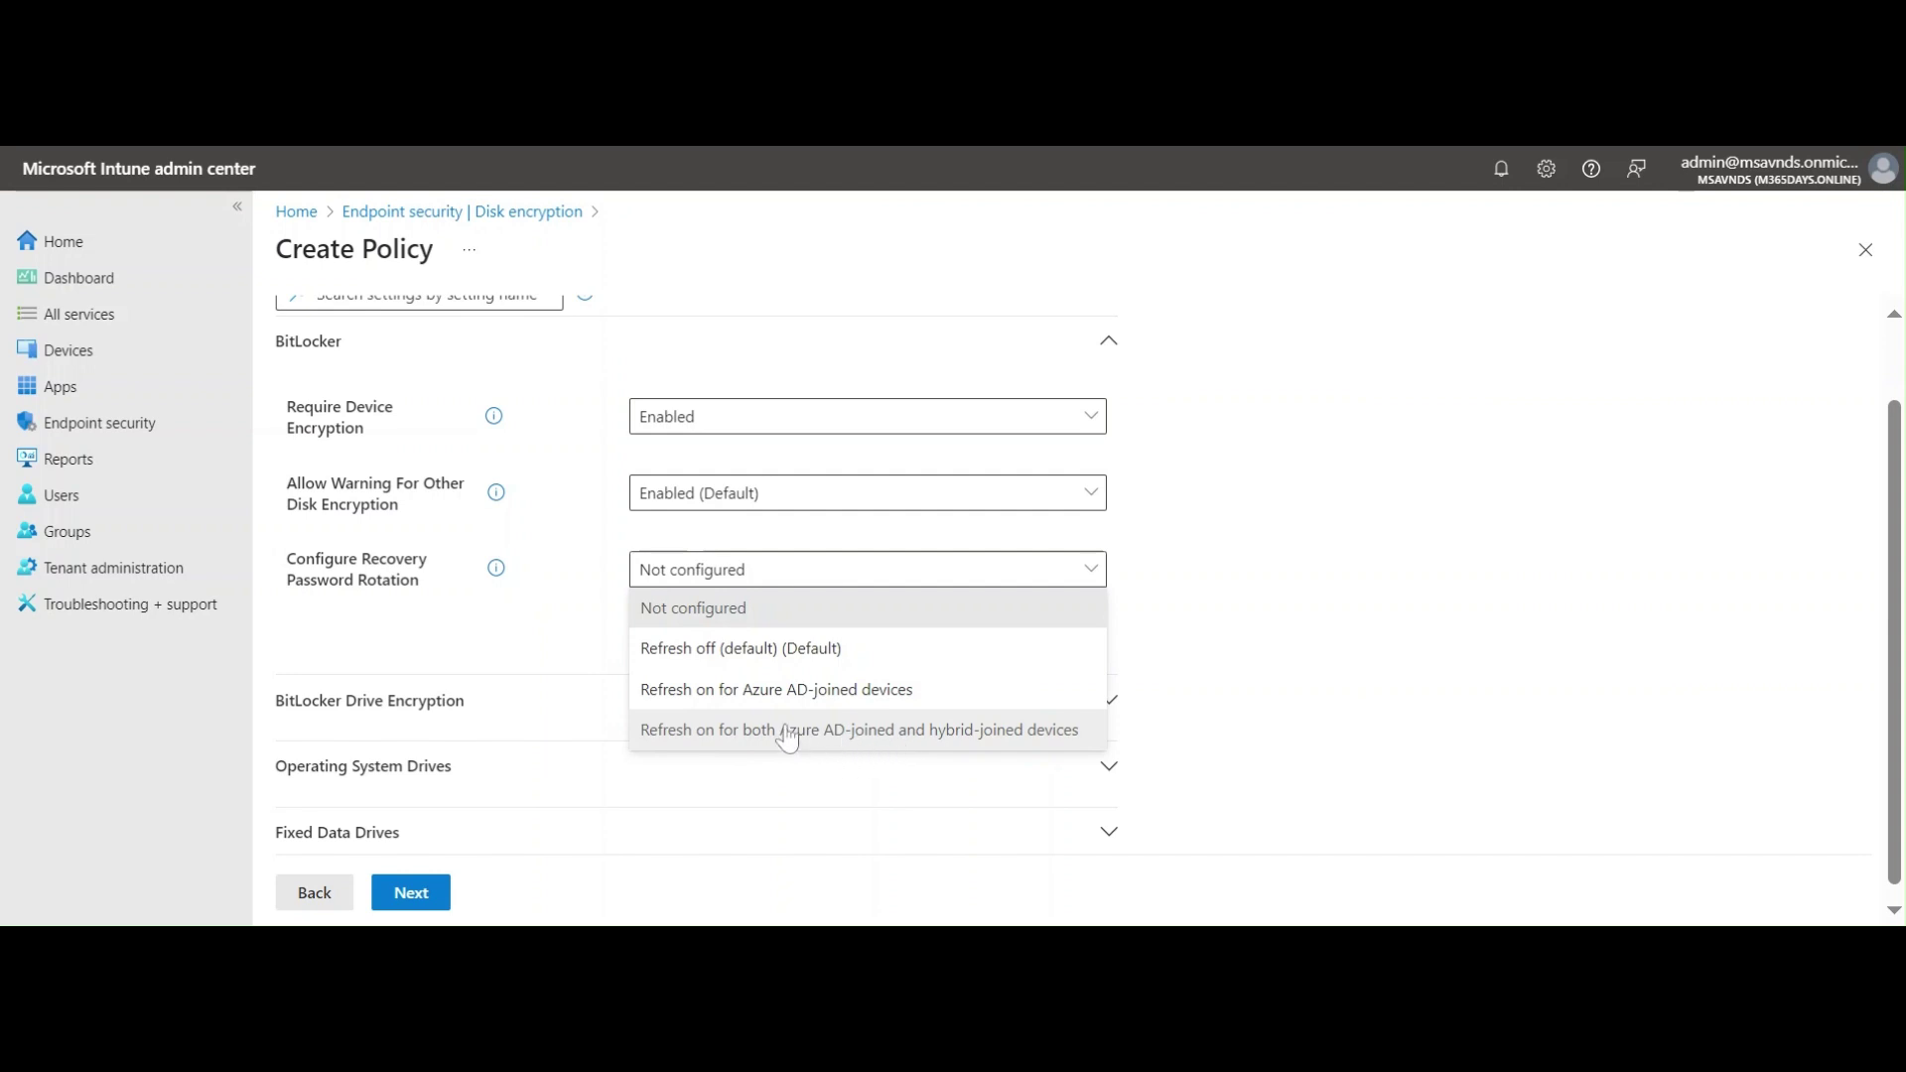
pyautogui.click(741, 705)
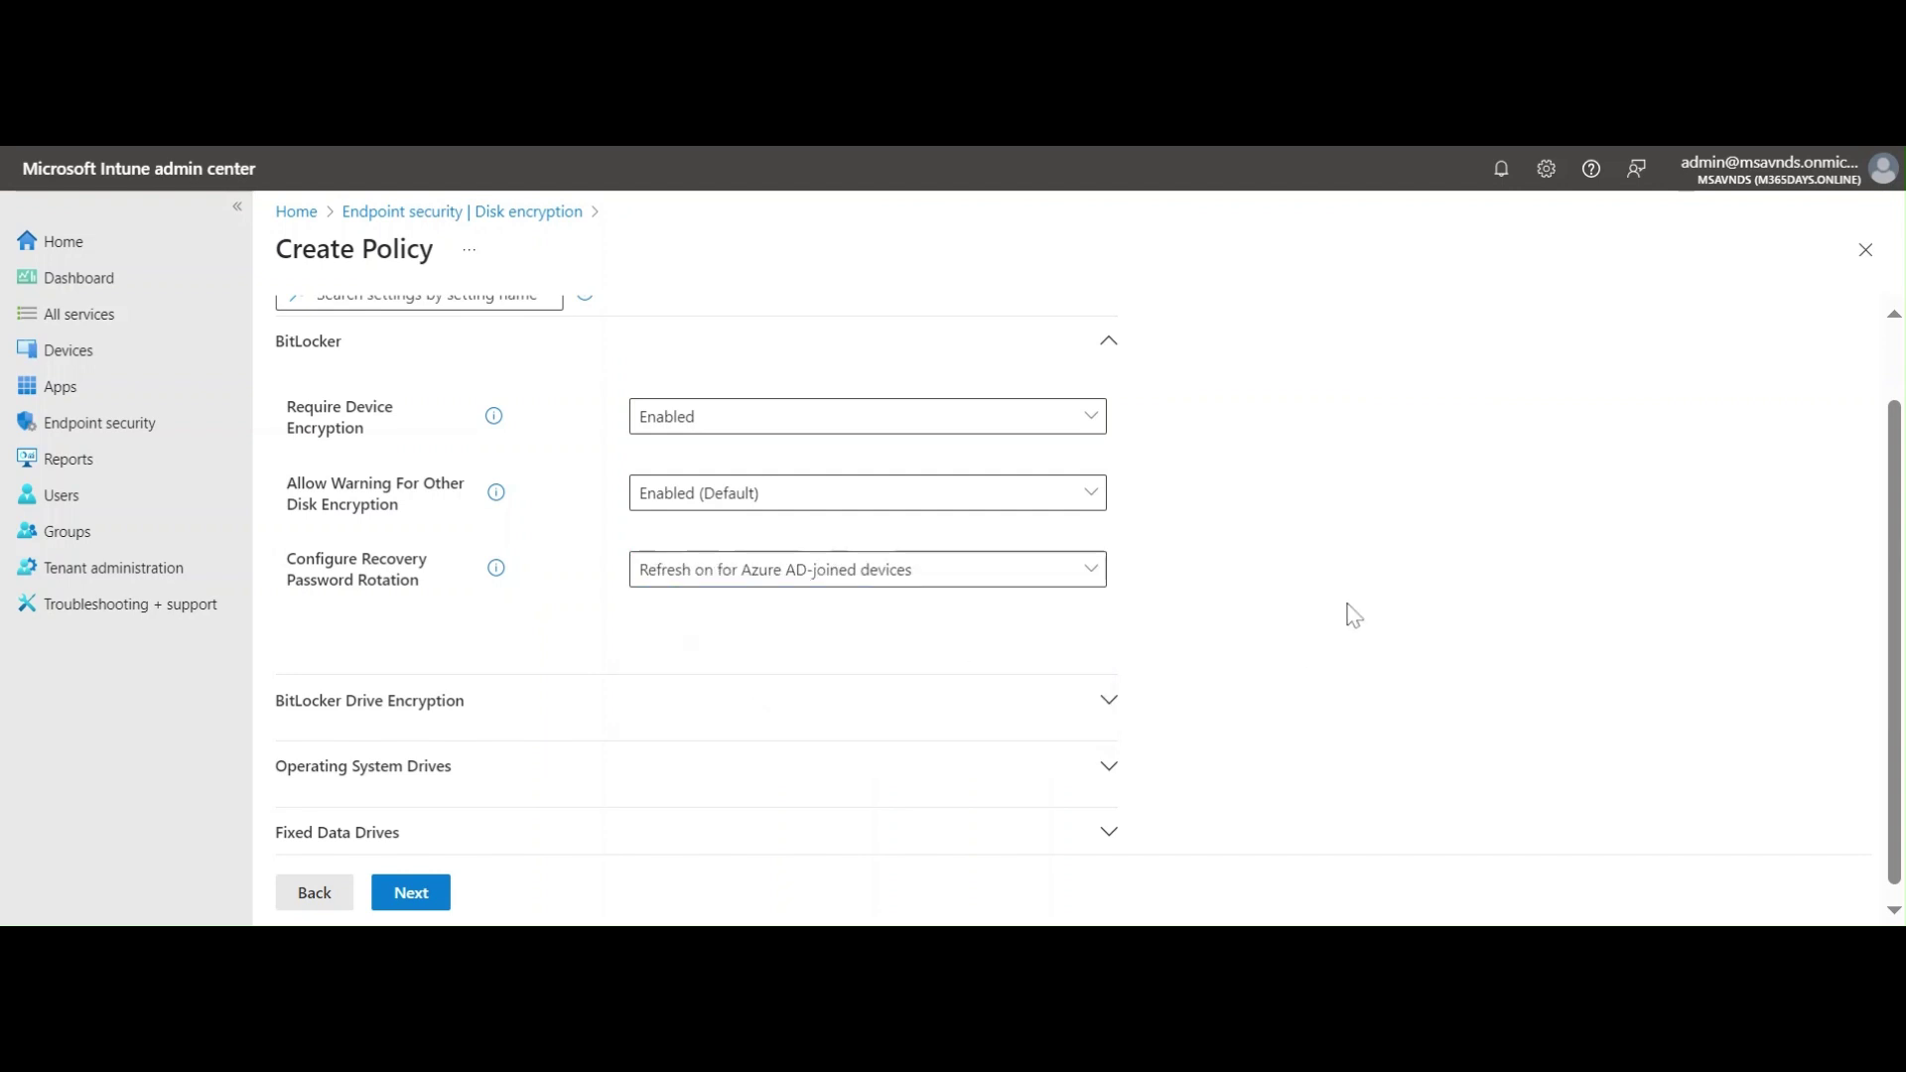
# Enable the drive encryption method and cipher strength setting for Windows 10 (Version 1511) and later under BitLocker Drive Encryption.
pyautogui.scroll(-1, 1393, 589)
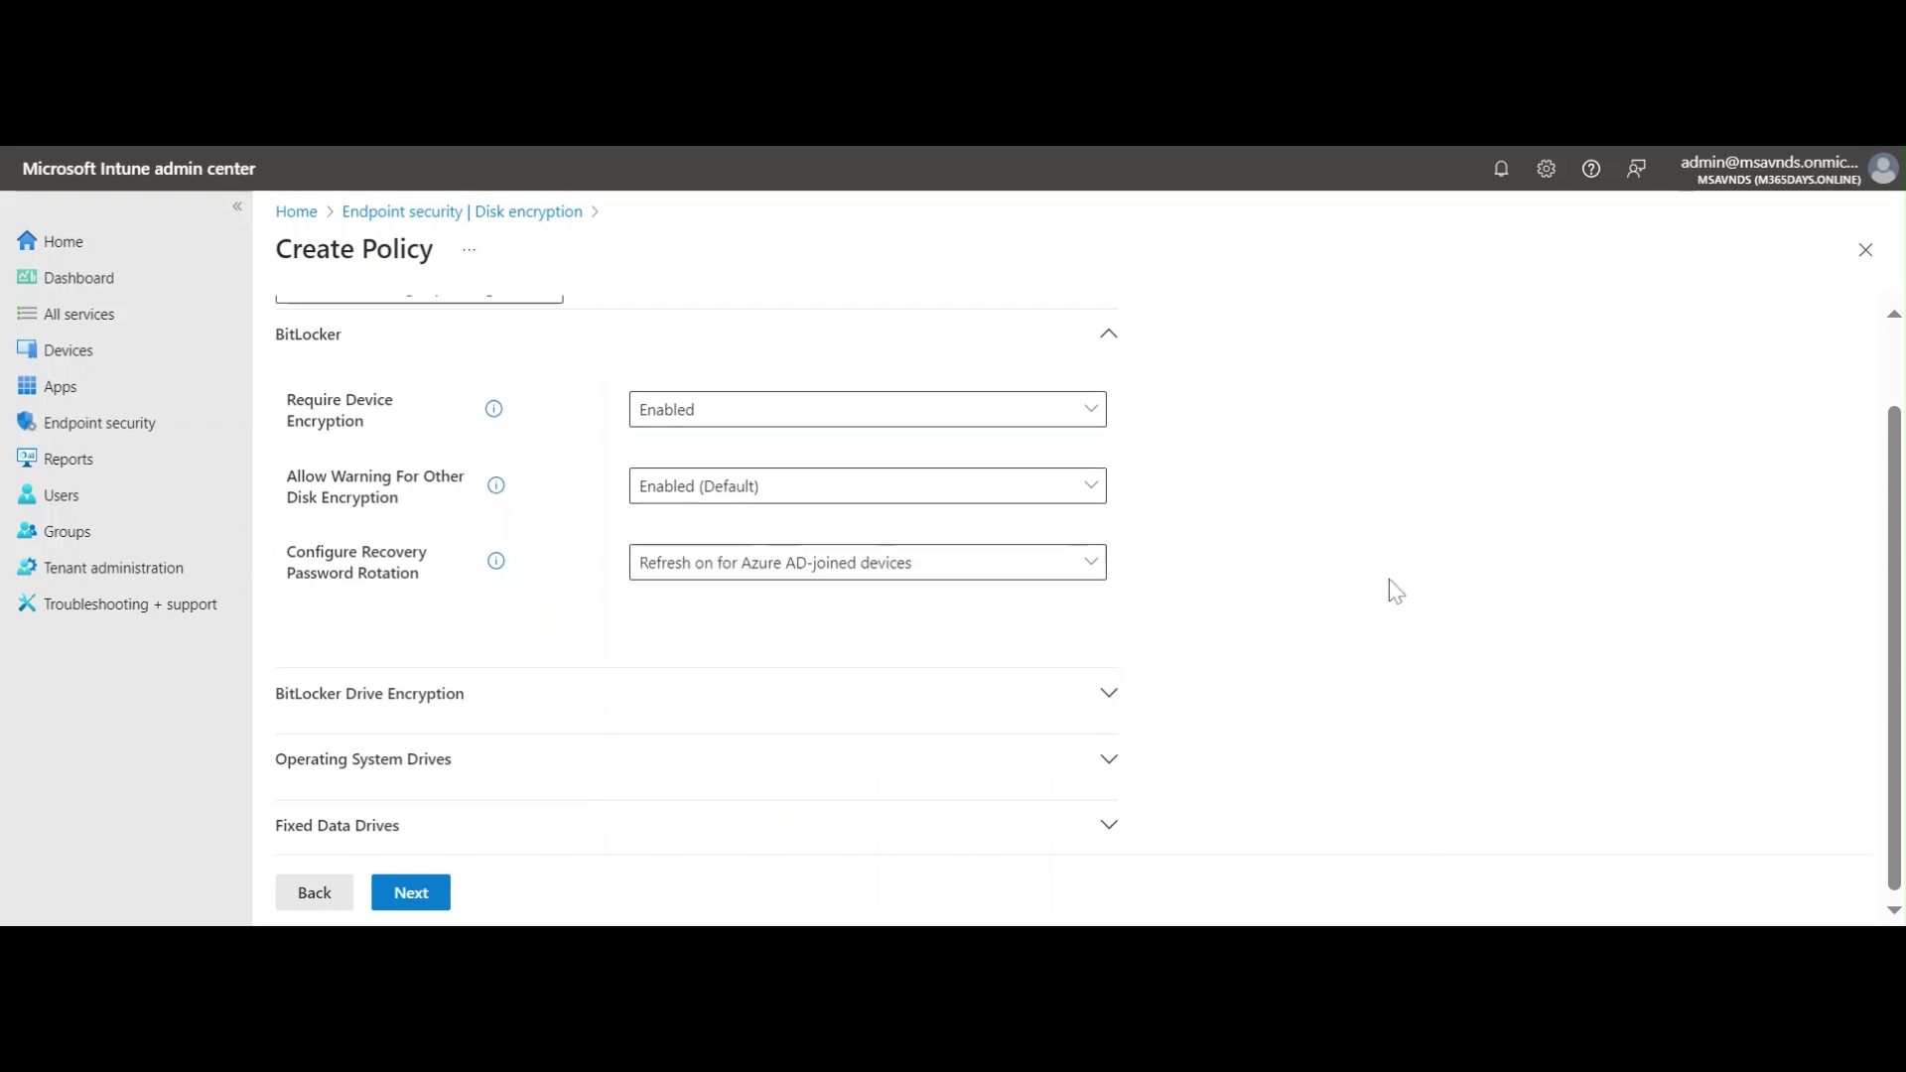
pyautogui.click(578, 708)
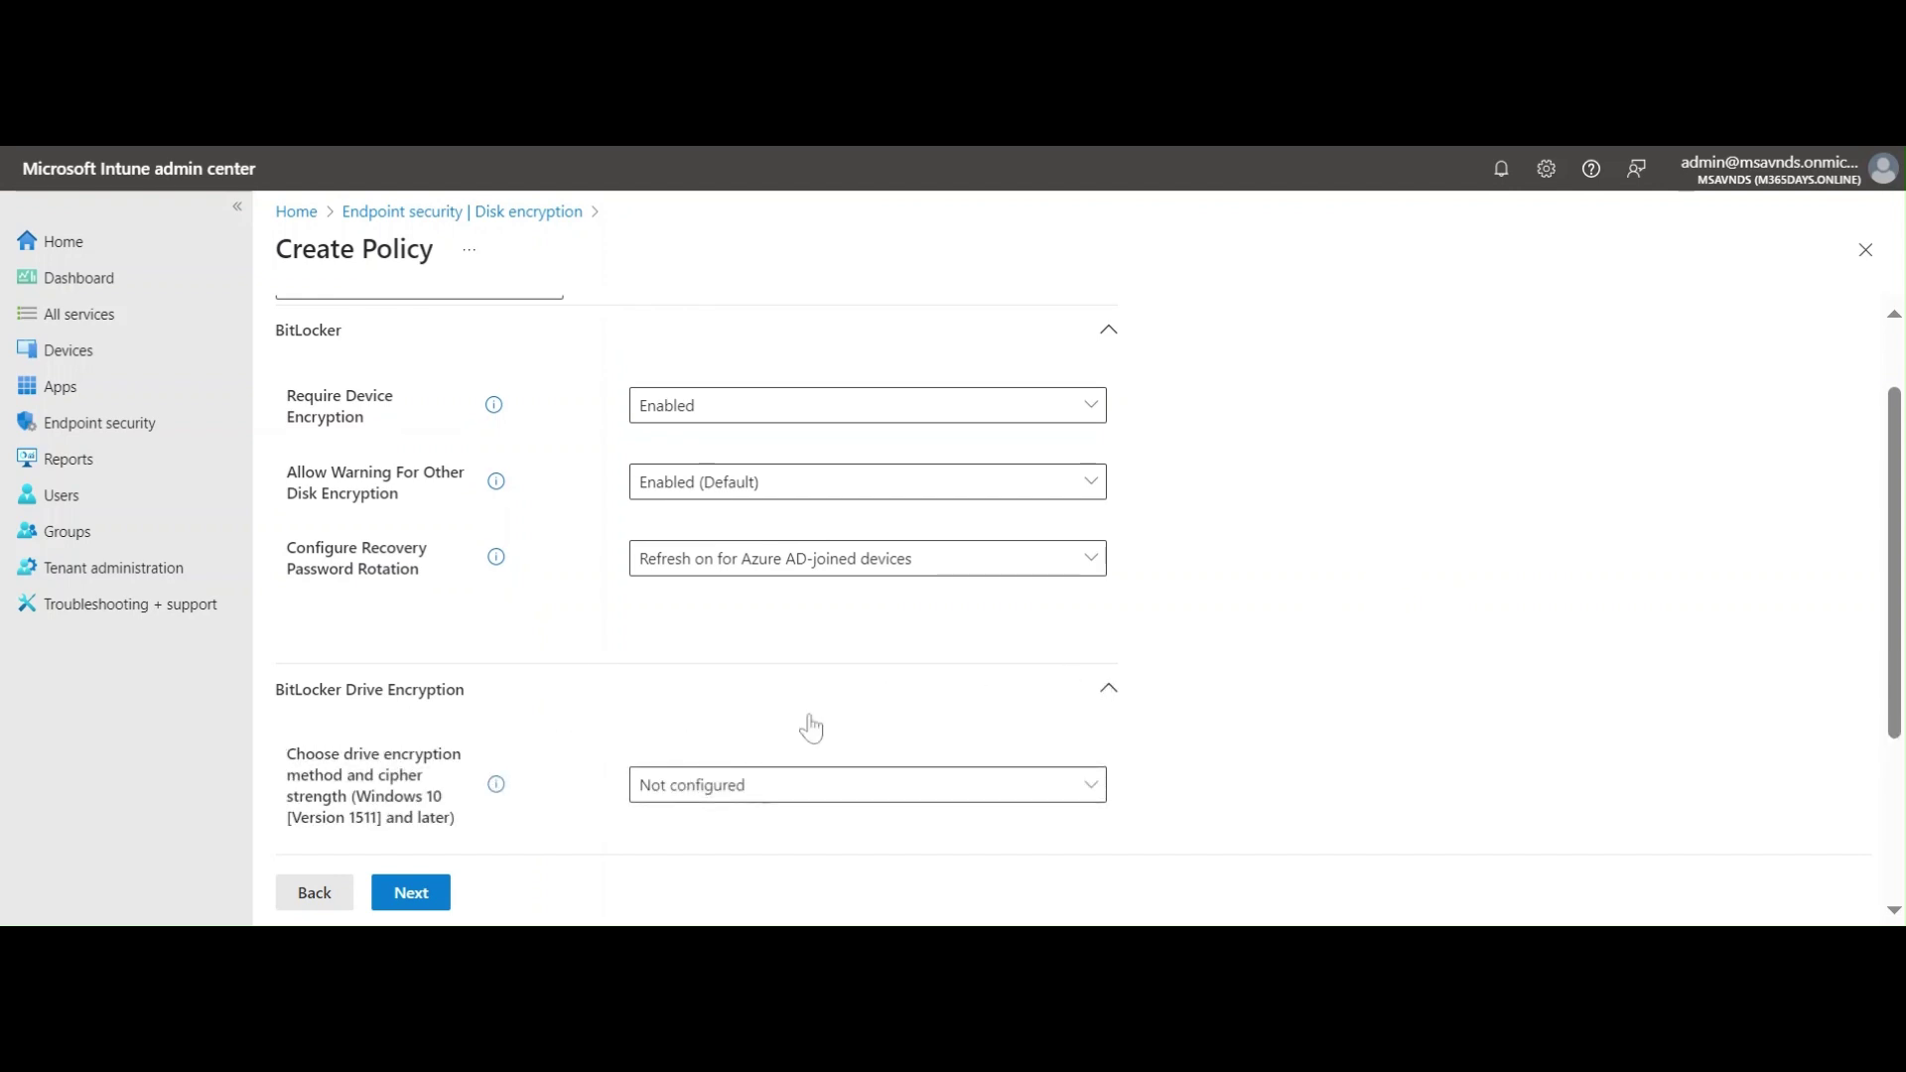
pyautogui.scroll(-3, 1454, 587)
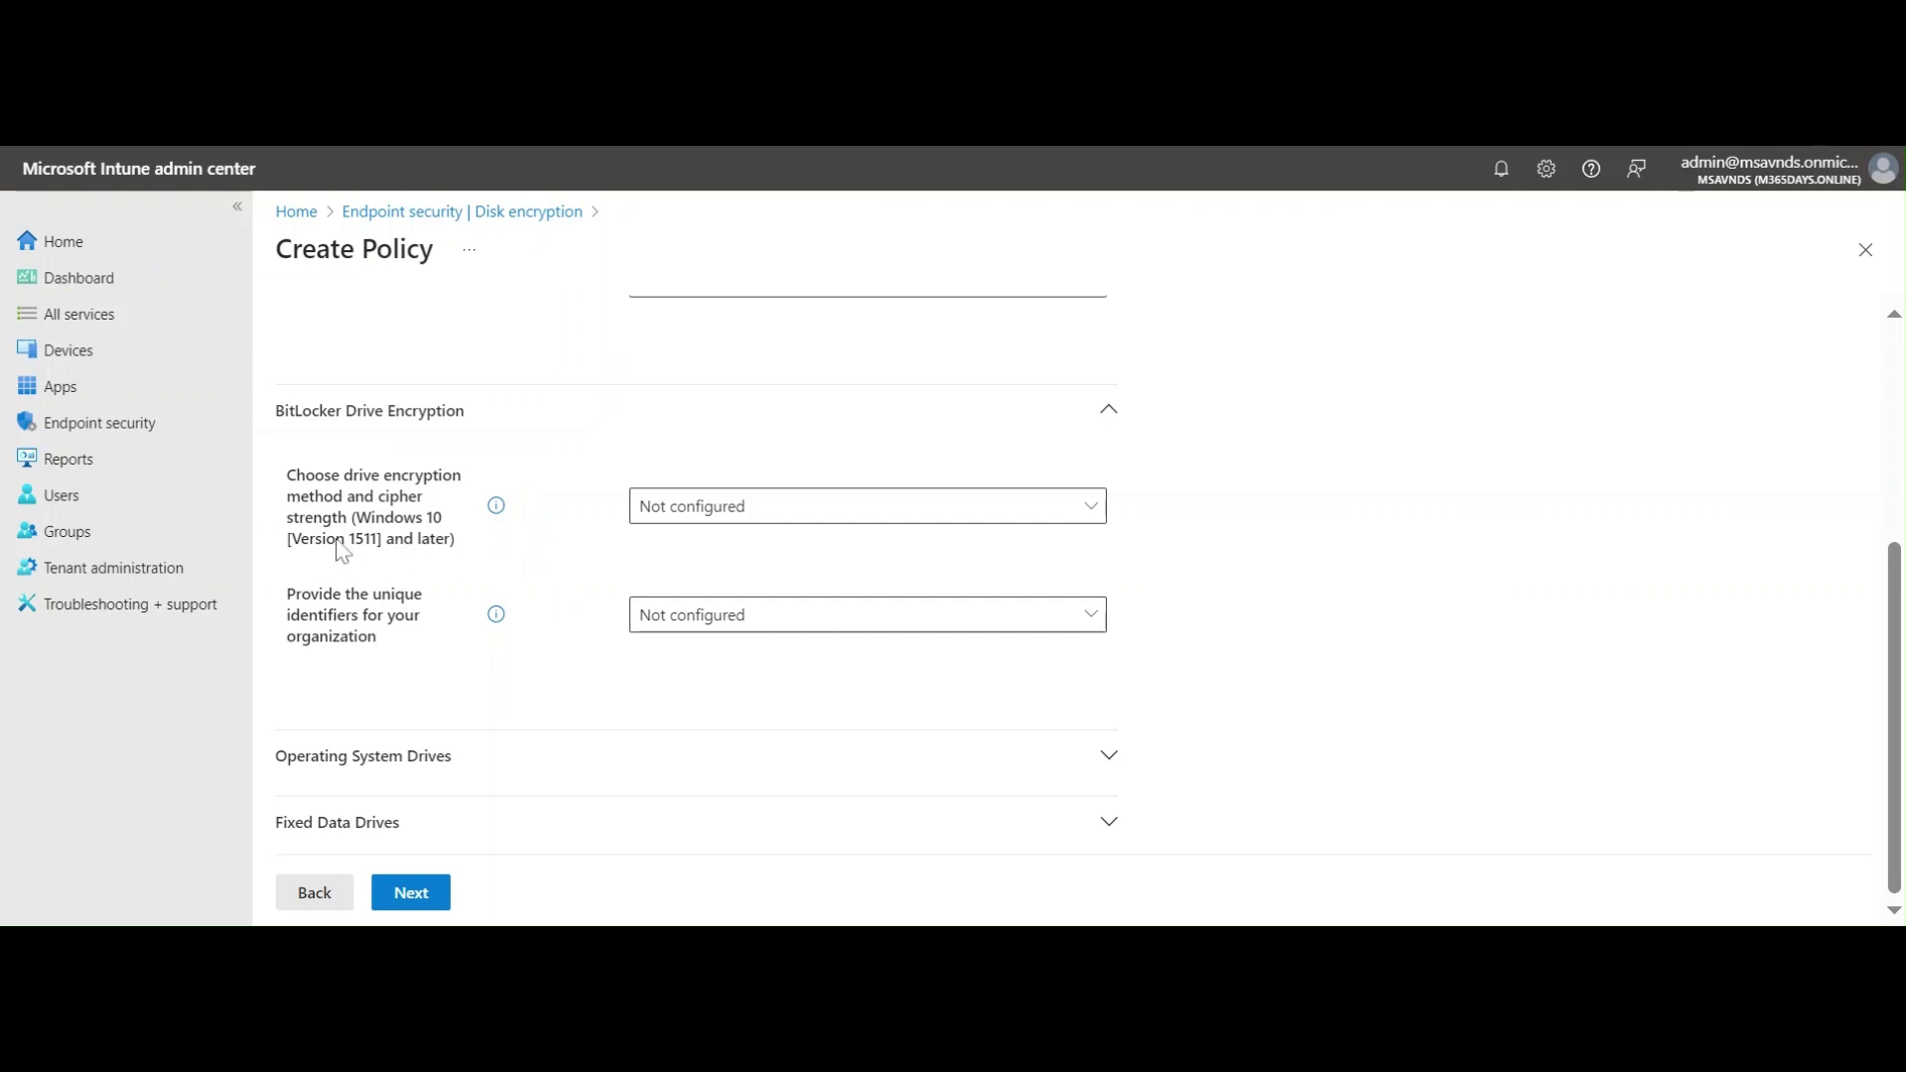
pyautogui.click(935, 514)
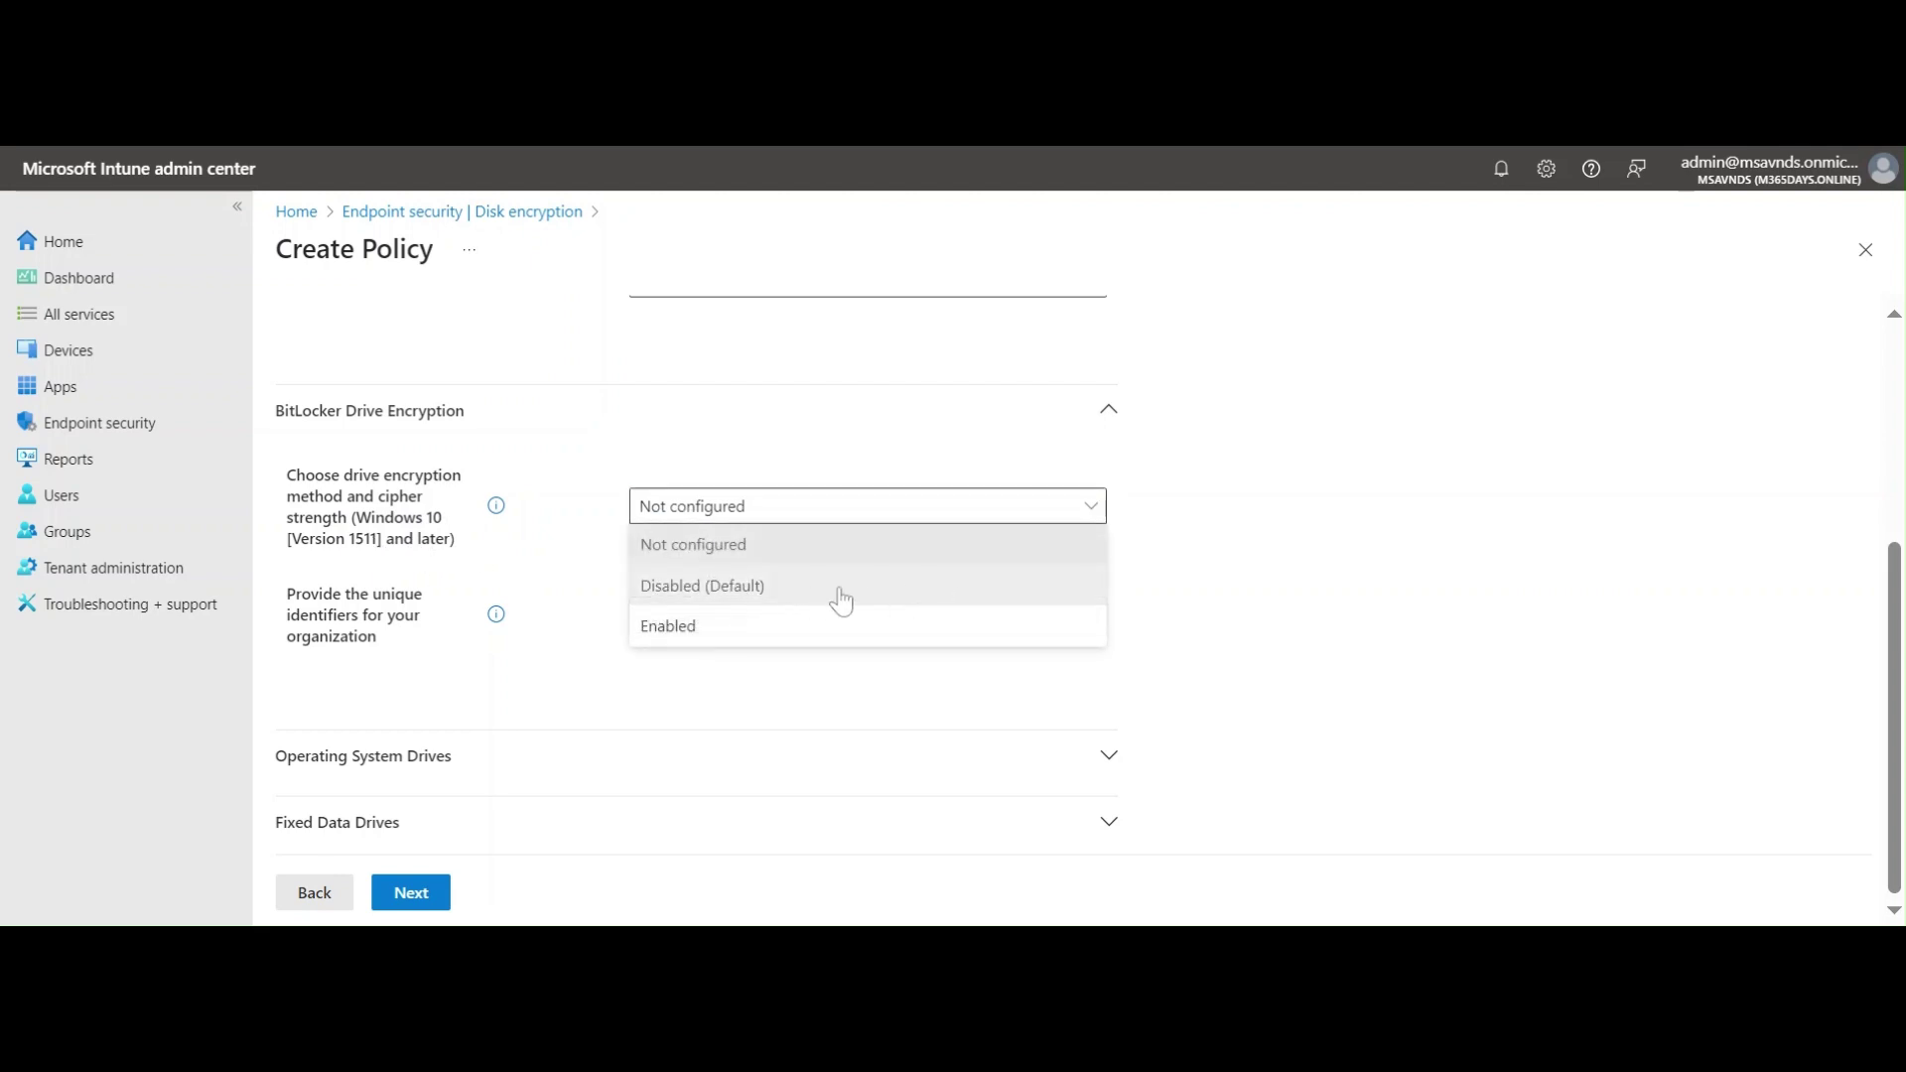
pyautogui.click(791, 628)
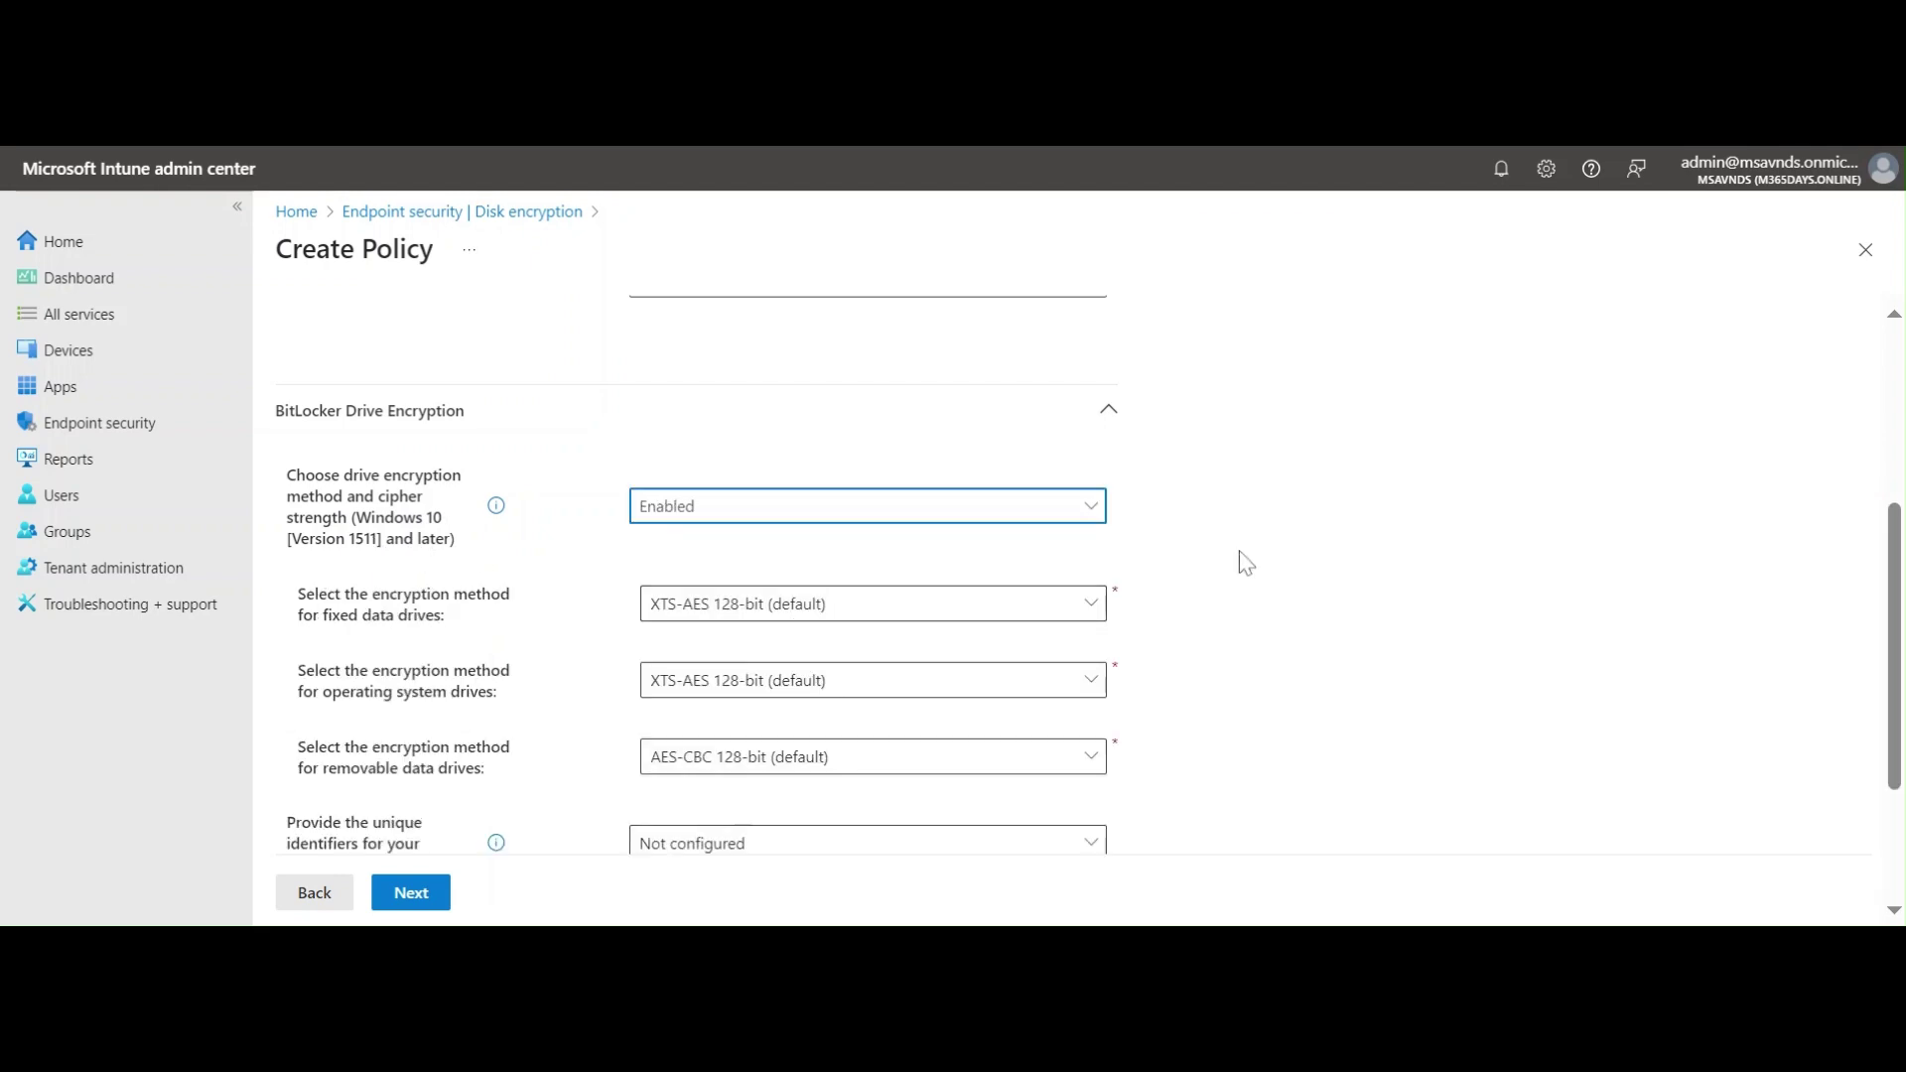
# Check the encryption method options for fixed data drives and keep XTS-AES 128-bit (default).
pyautogui.scroll(-2, 670, 534)
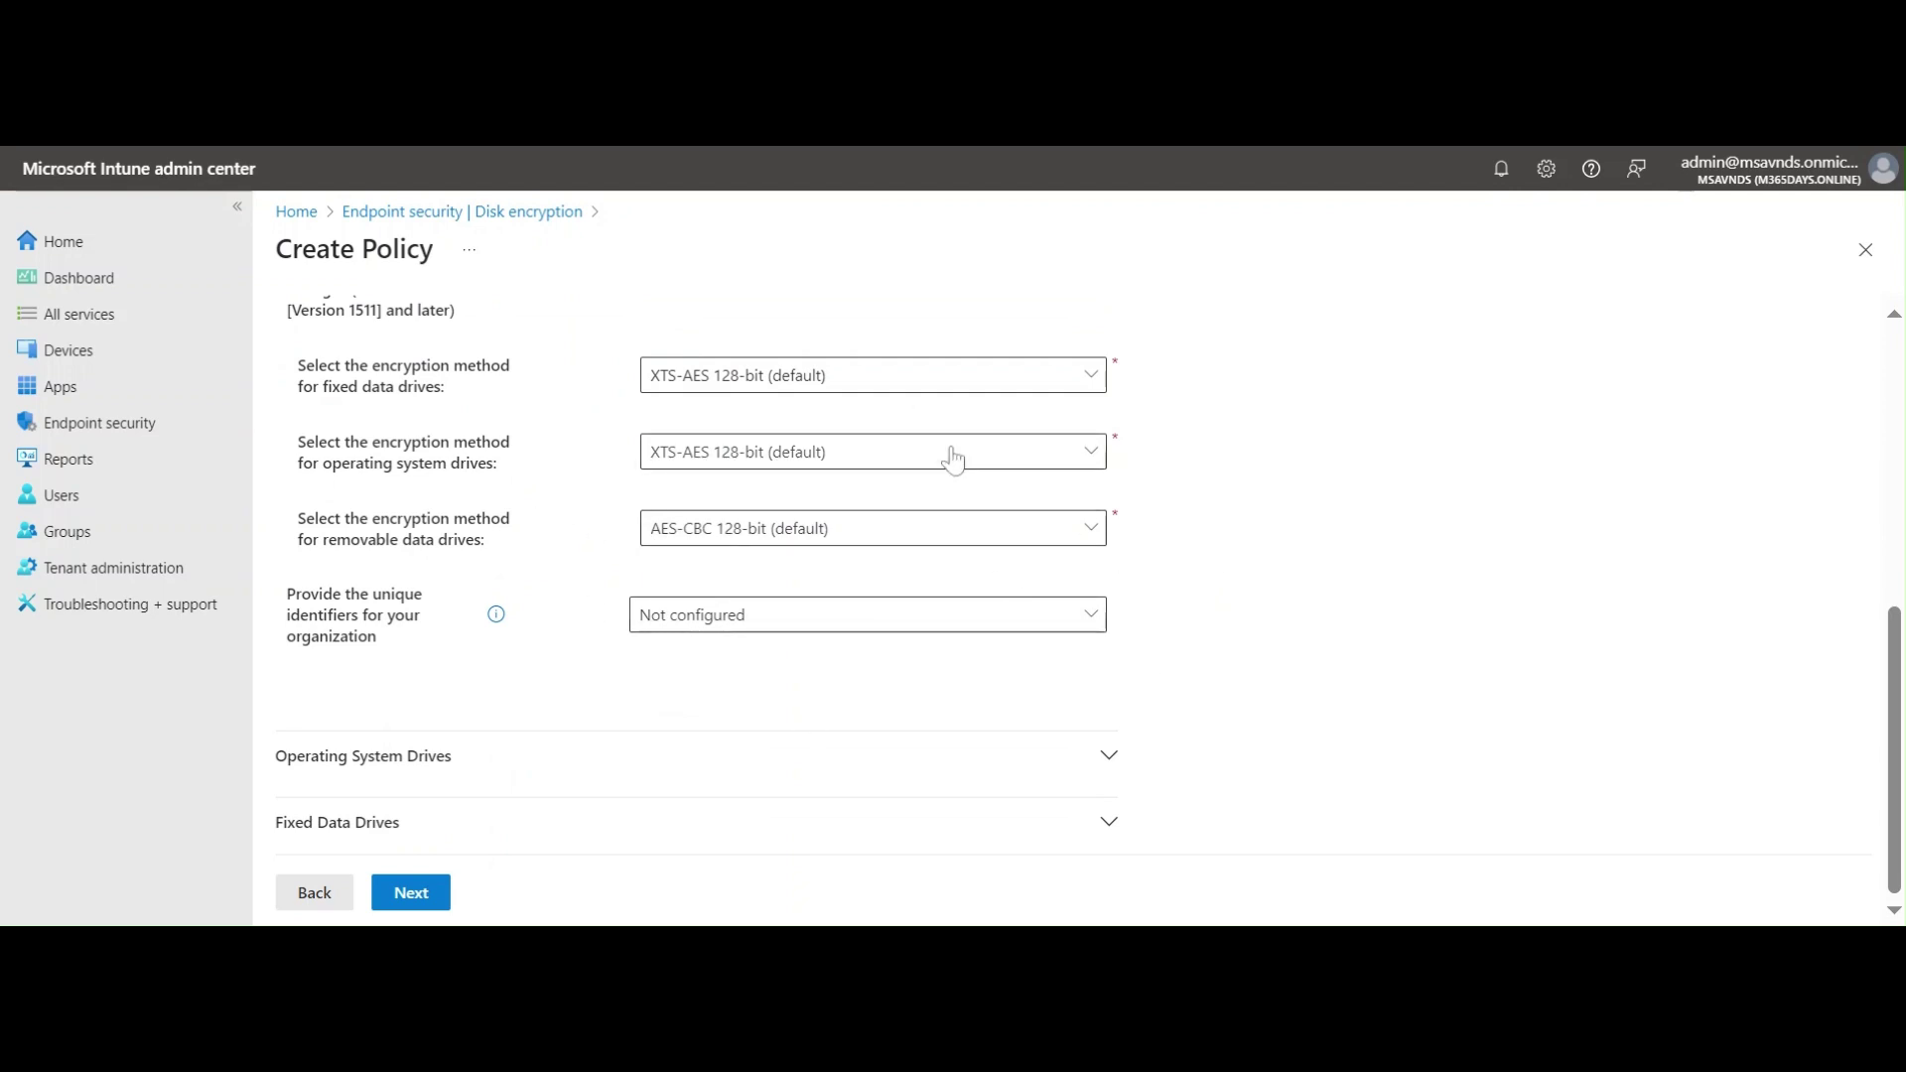
pyautogui.click(745, 382)
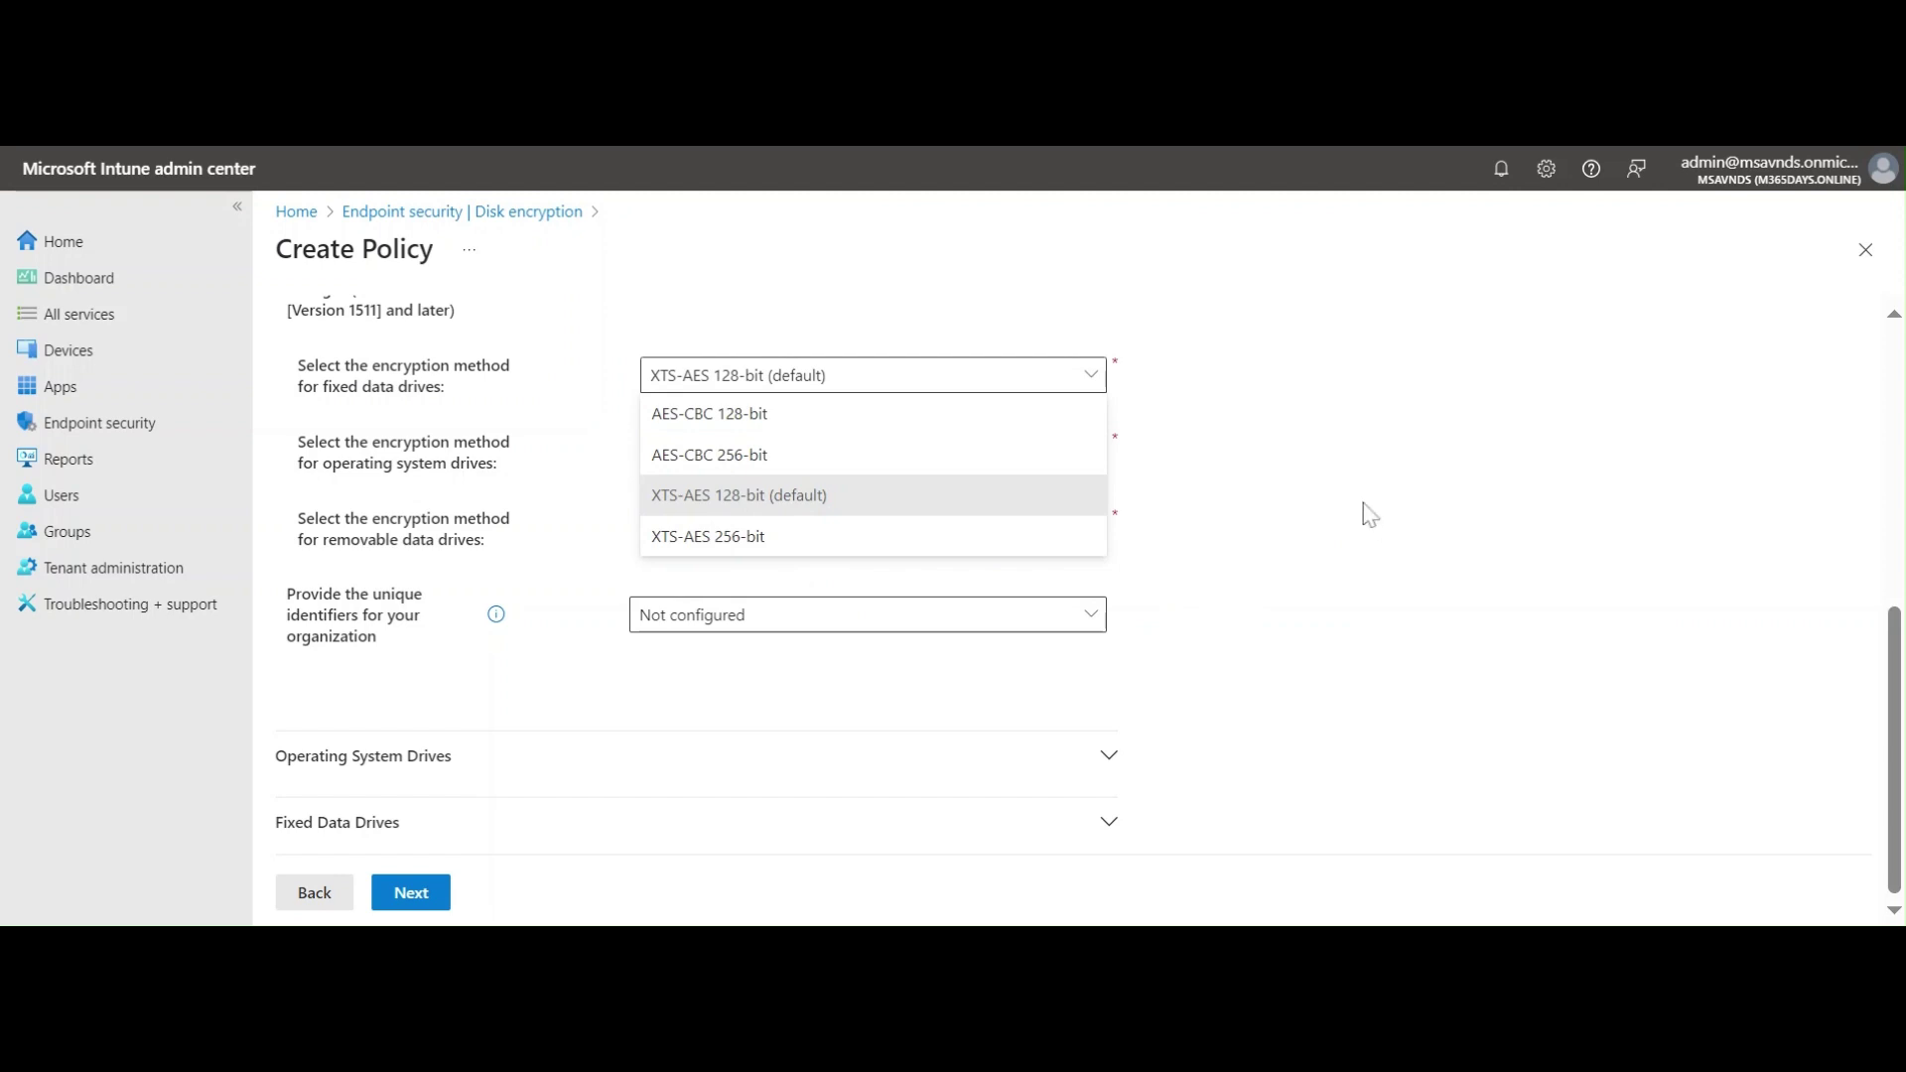
pyautogui.click(919, 504)
pyautogui.click(1496, 529)
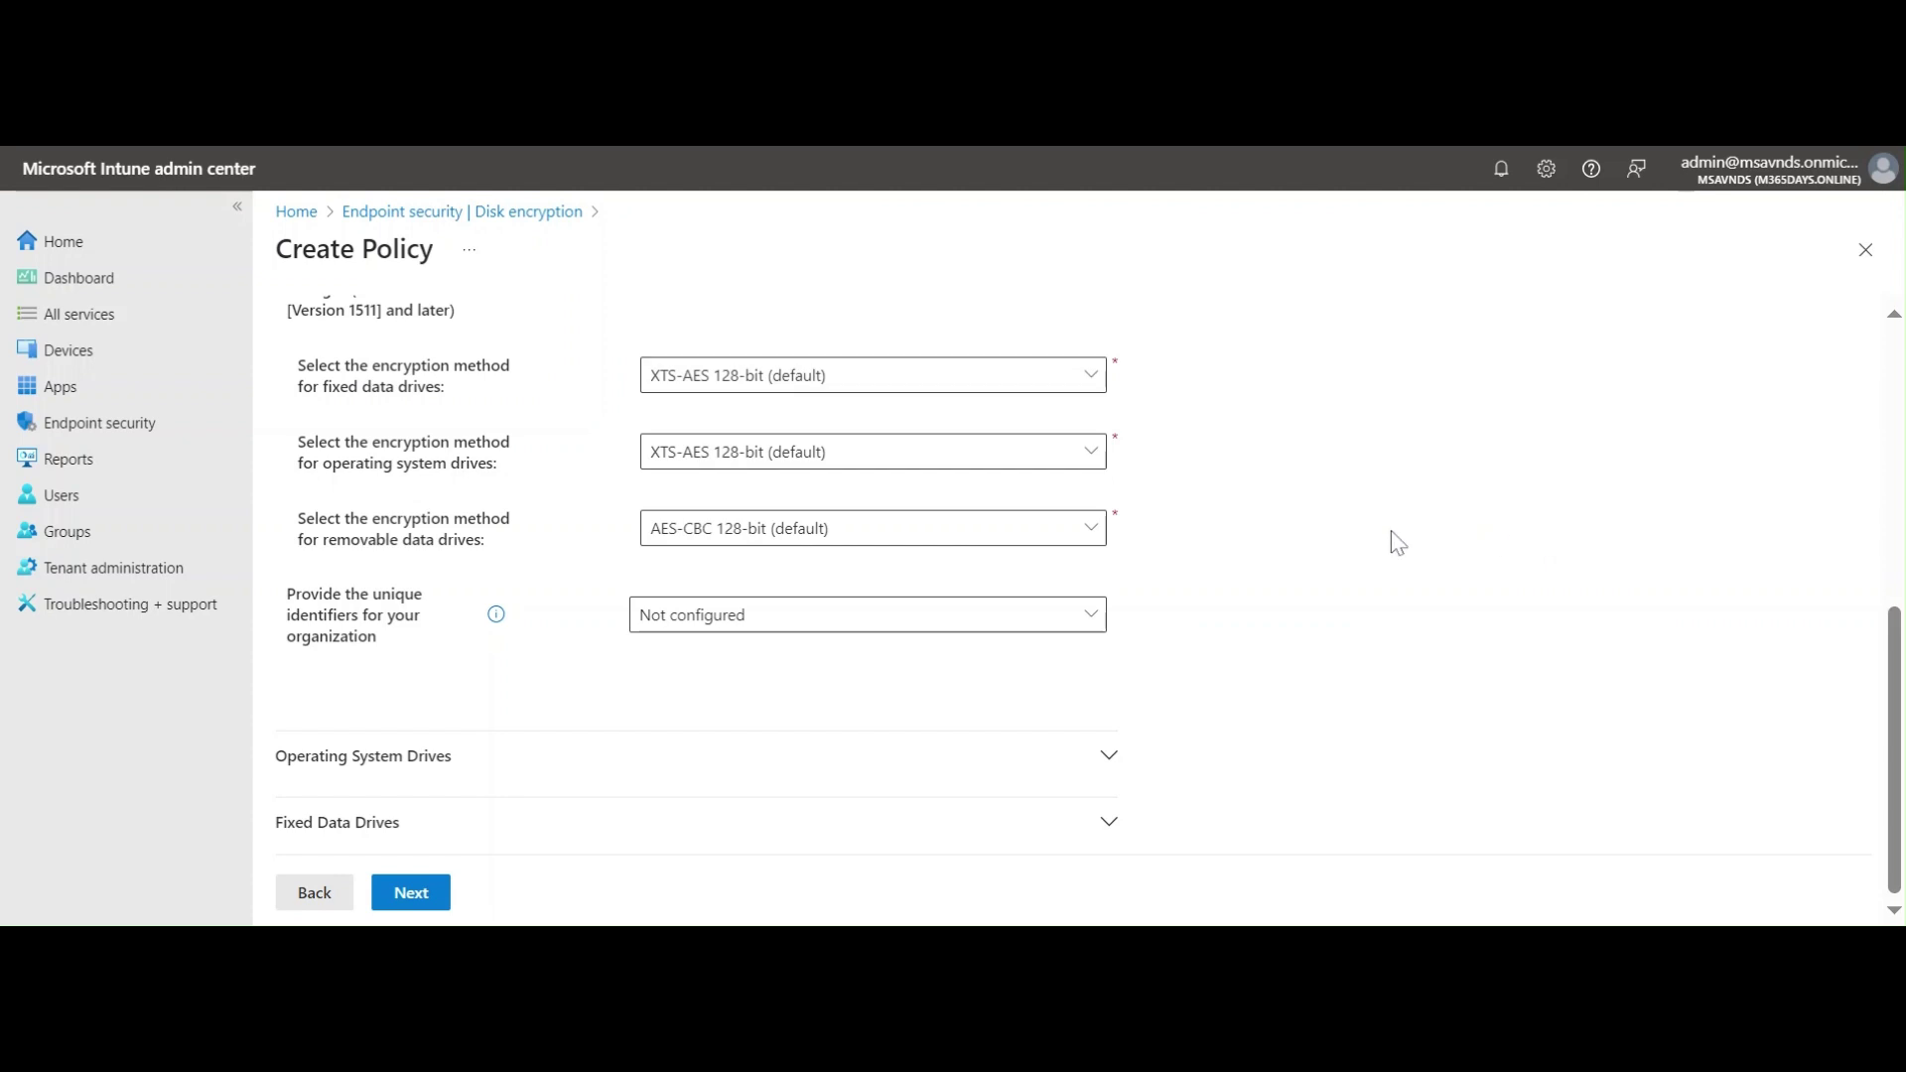
pyautogui.scroll(2, 711, 577)
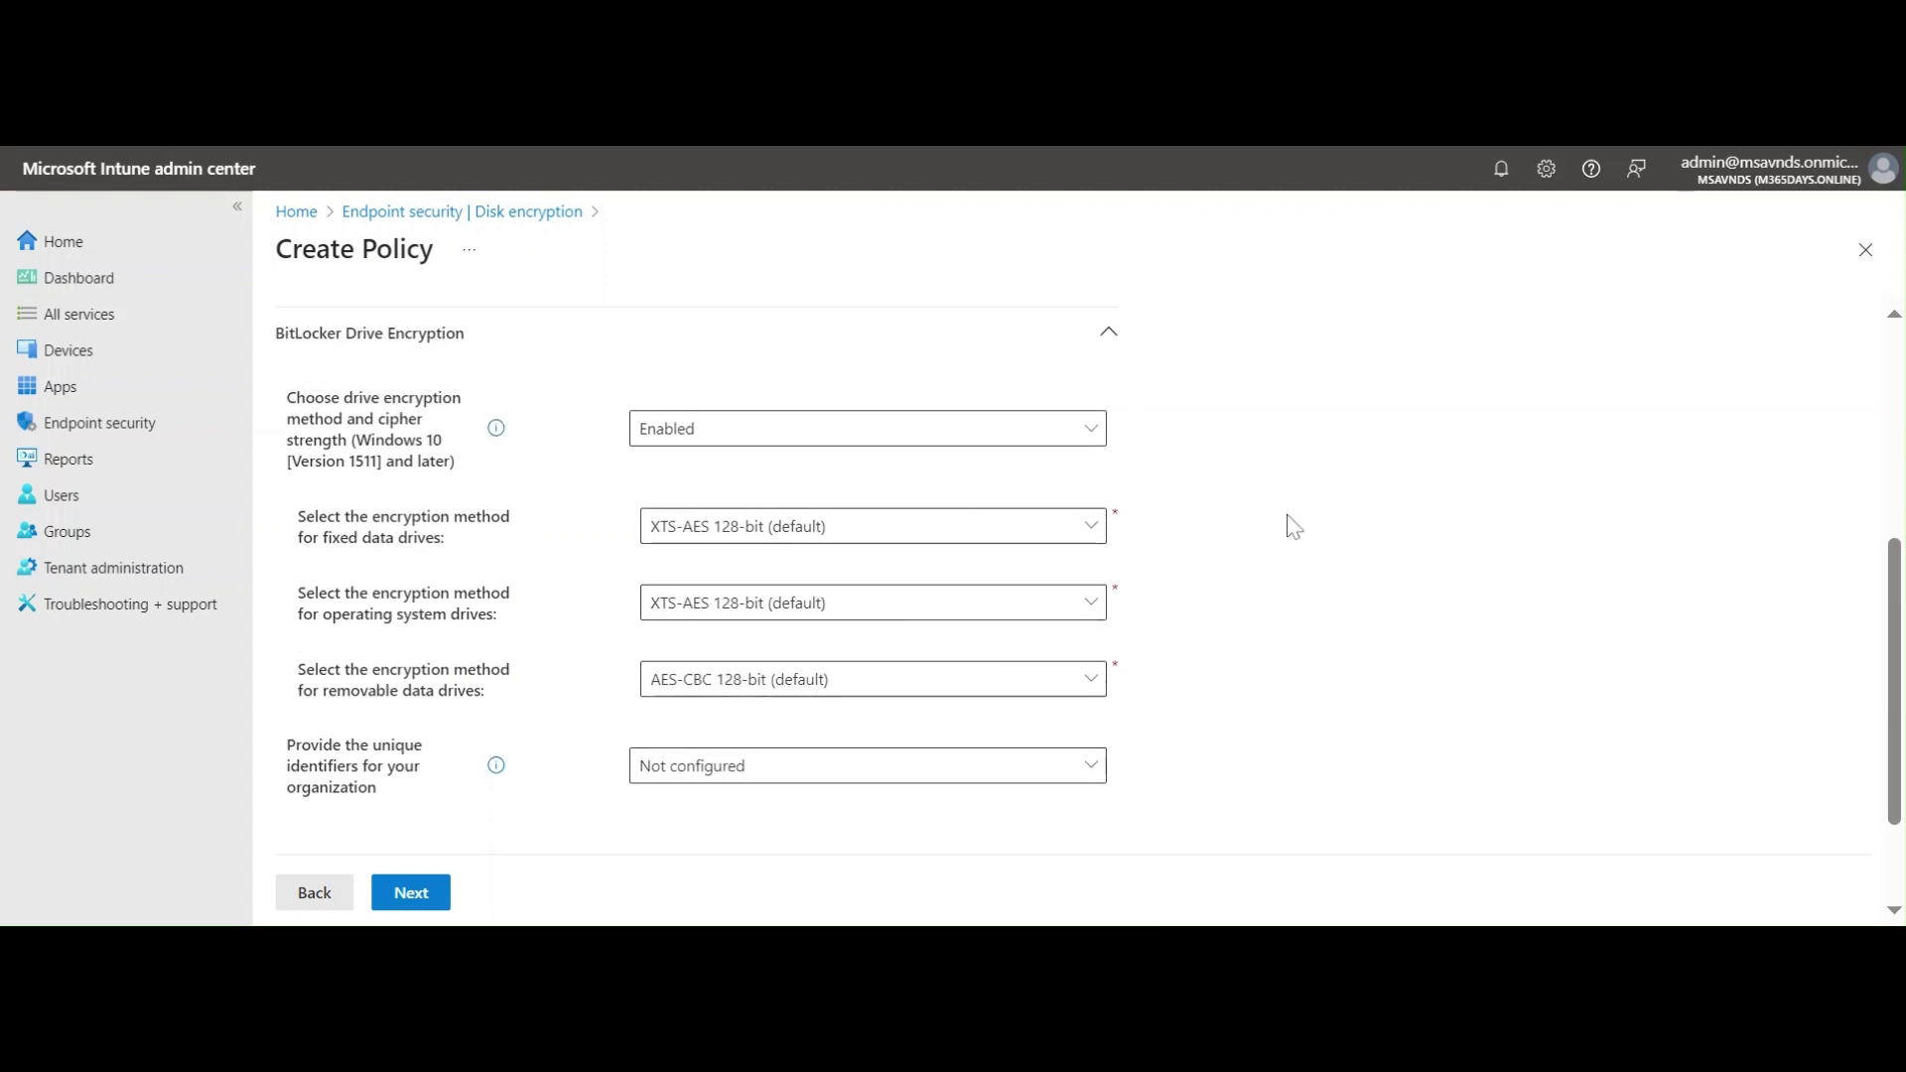
# Check the encryption method options for removable data drives and keep AES-CBC 128-bit (default).
pyautogui.scroll(-2, 1289, 516)
pyautogui.click(849, 536)
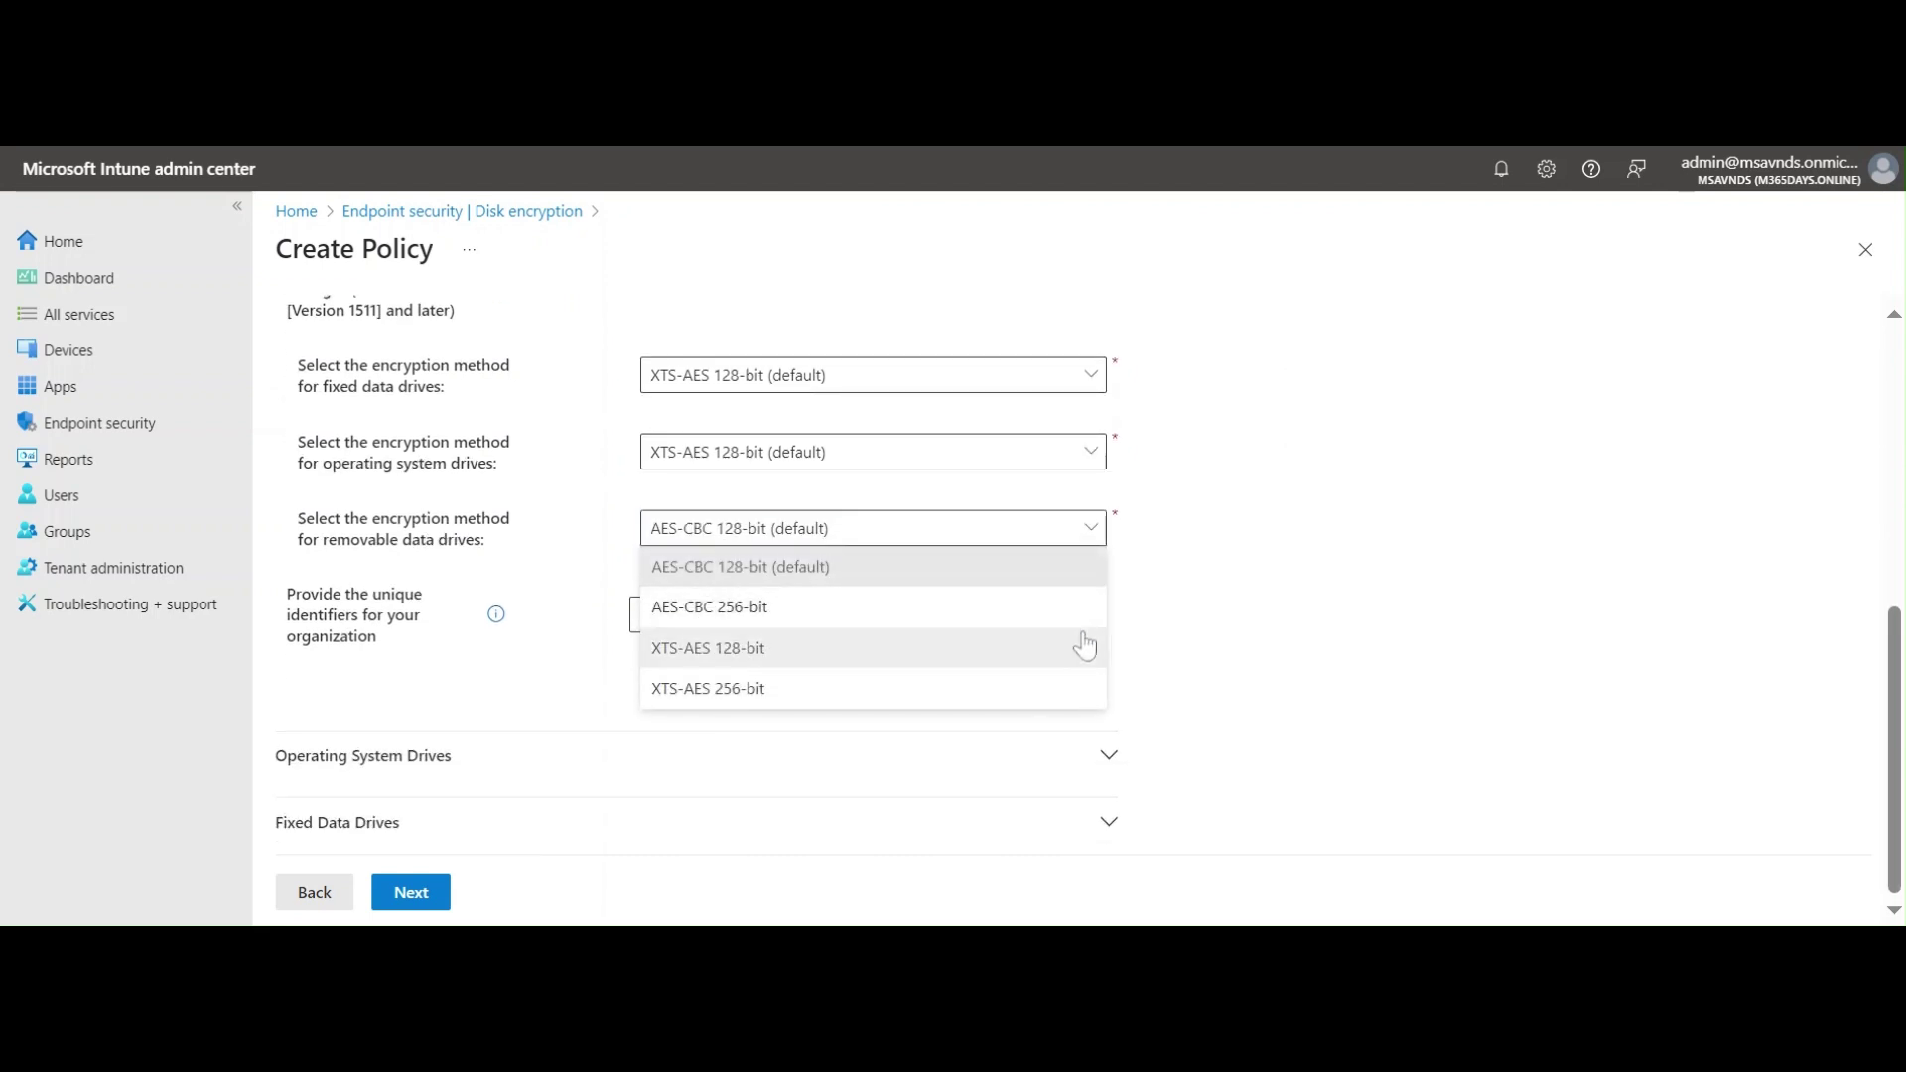
pyautogui.click(1277, 438)
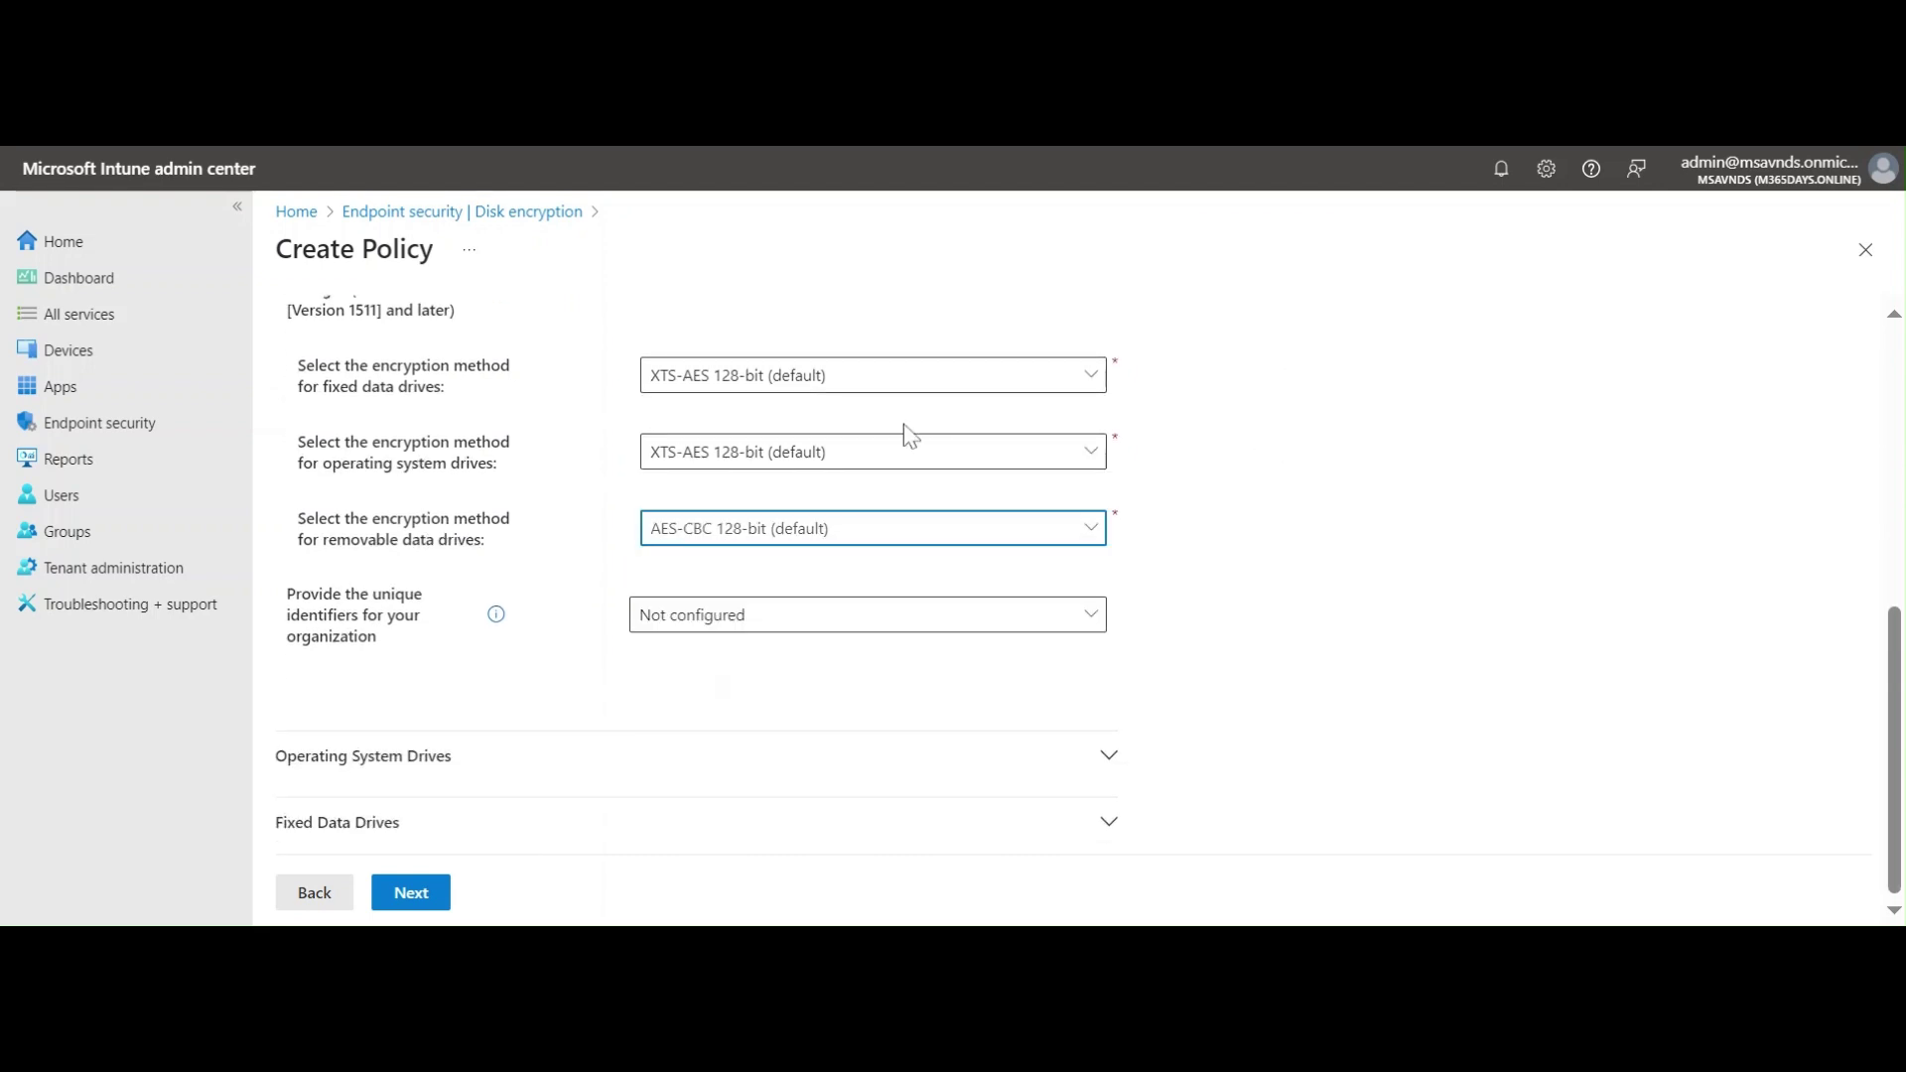
# Enable the organization's unique identifiers setting to check its BitLocker identification fields, and set it back to Disabled (Default).
pyautogui.click(759, 623)
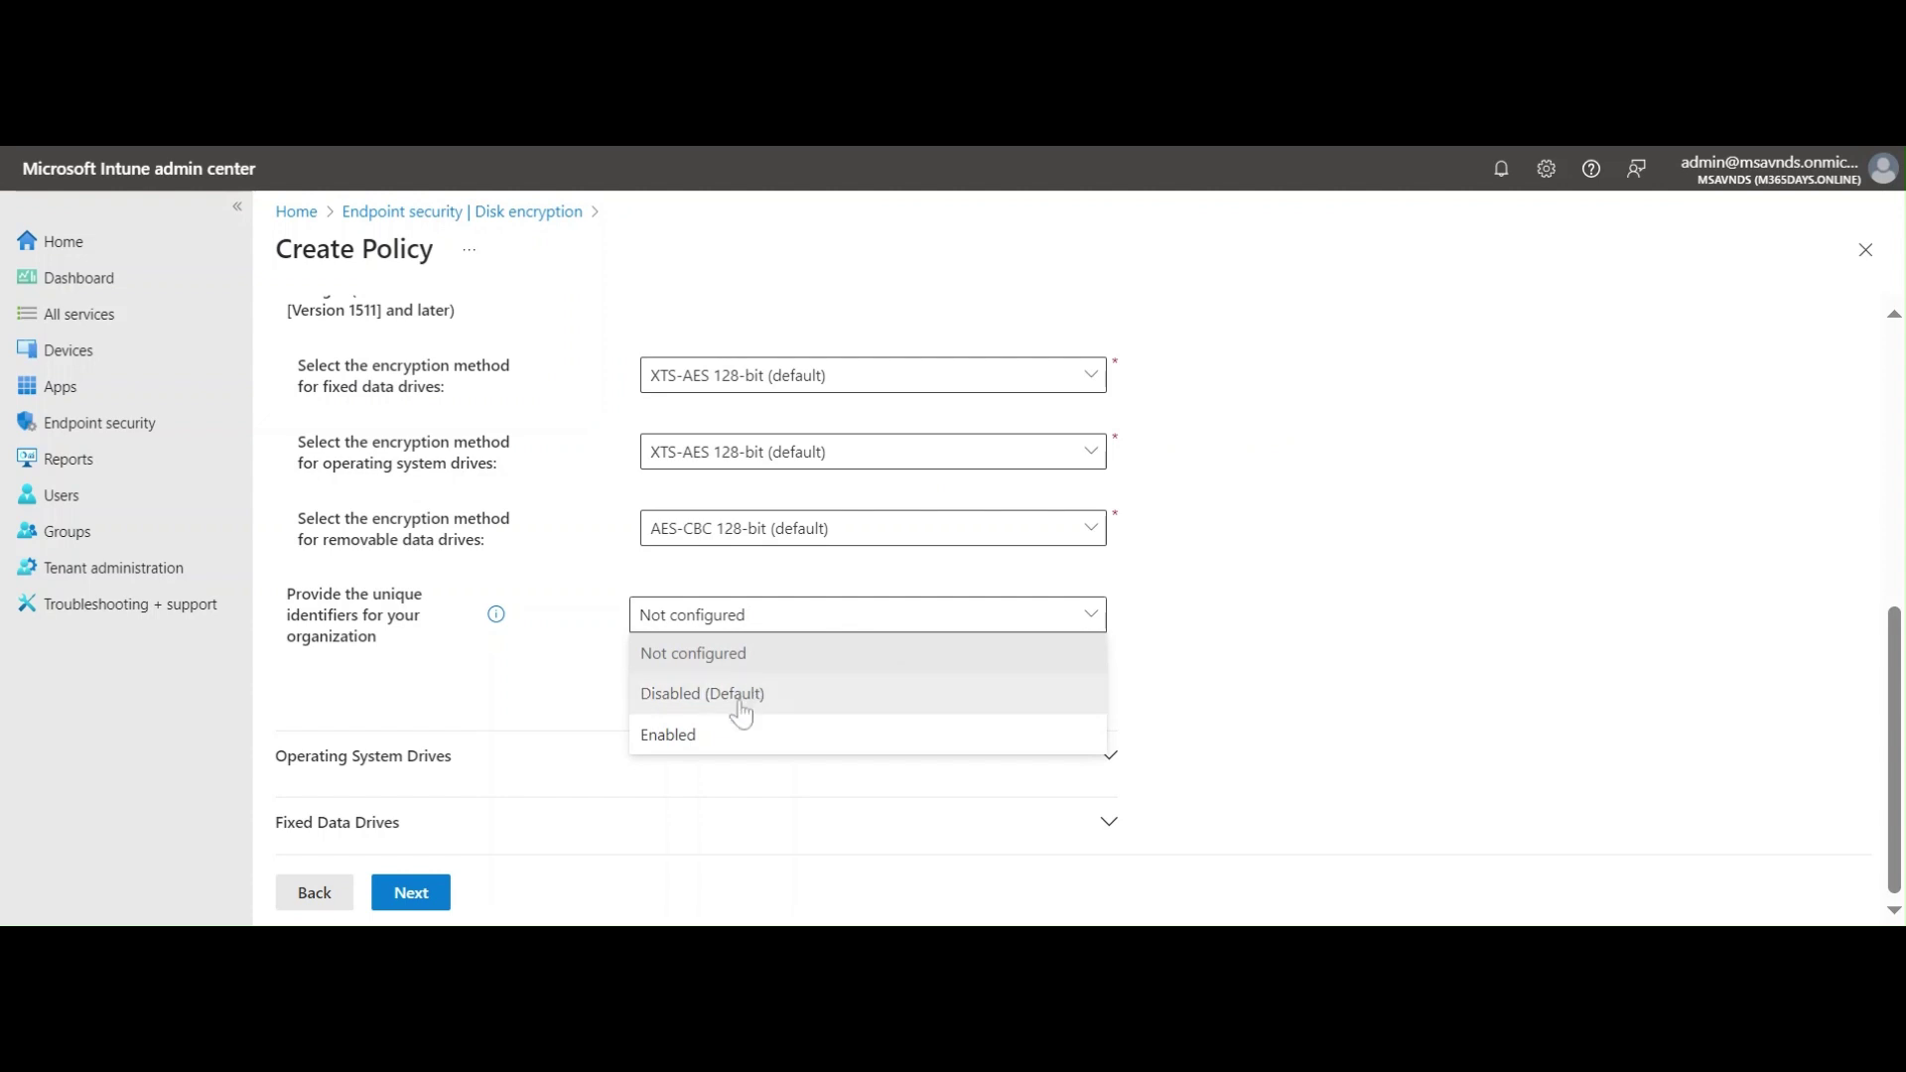
pyautogui.click(711, 736)
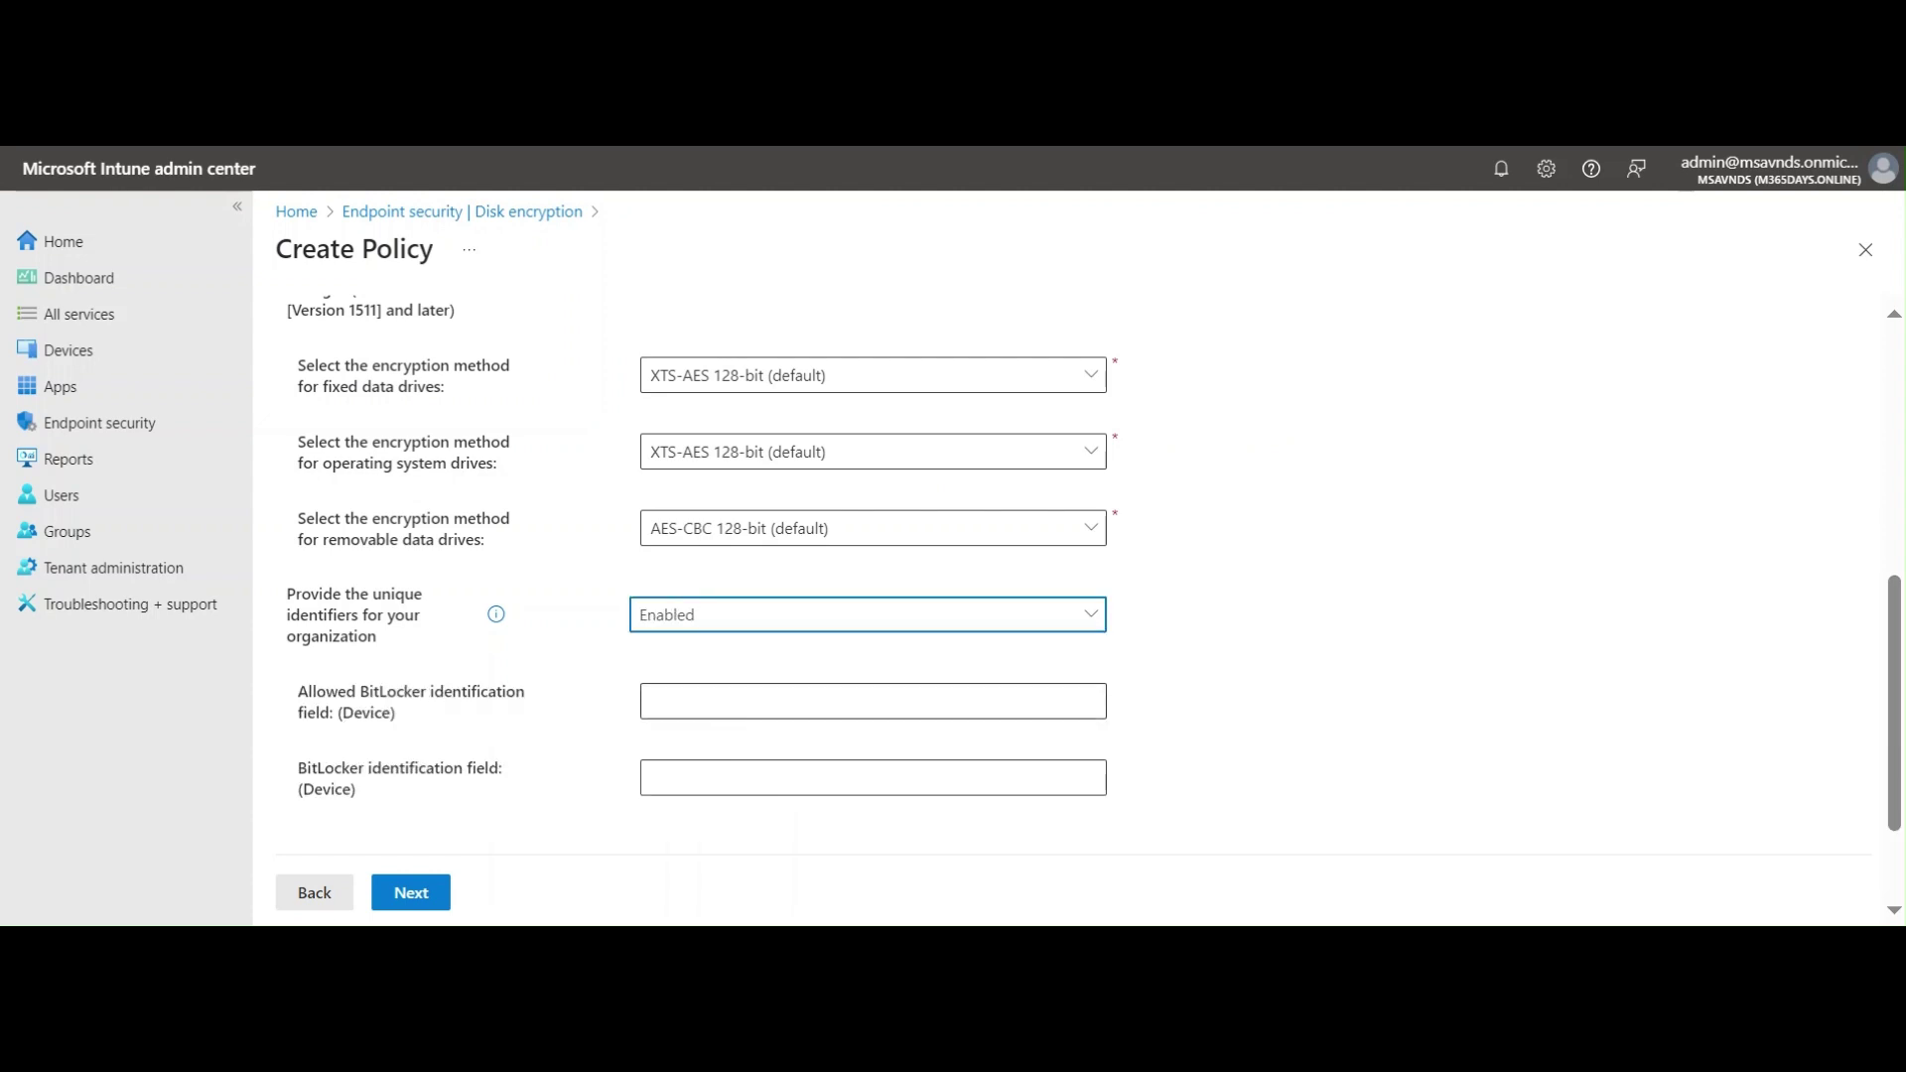
pyautogui.scroll(-2, 1356, 590)
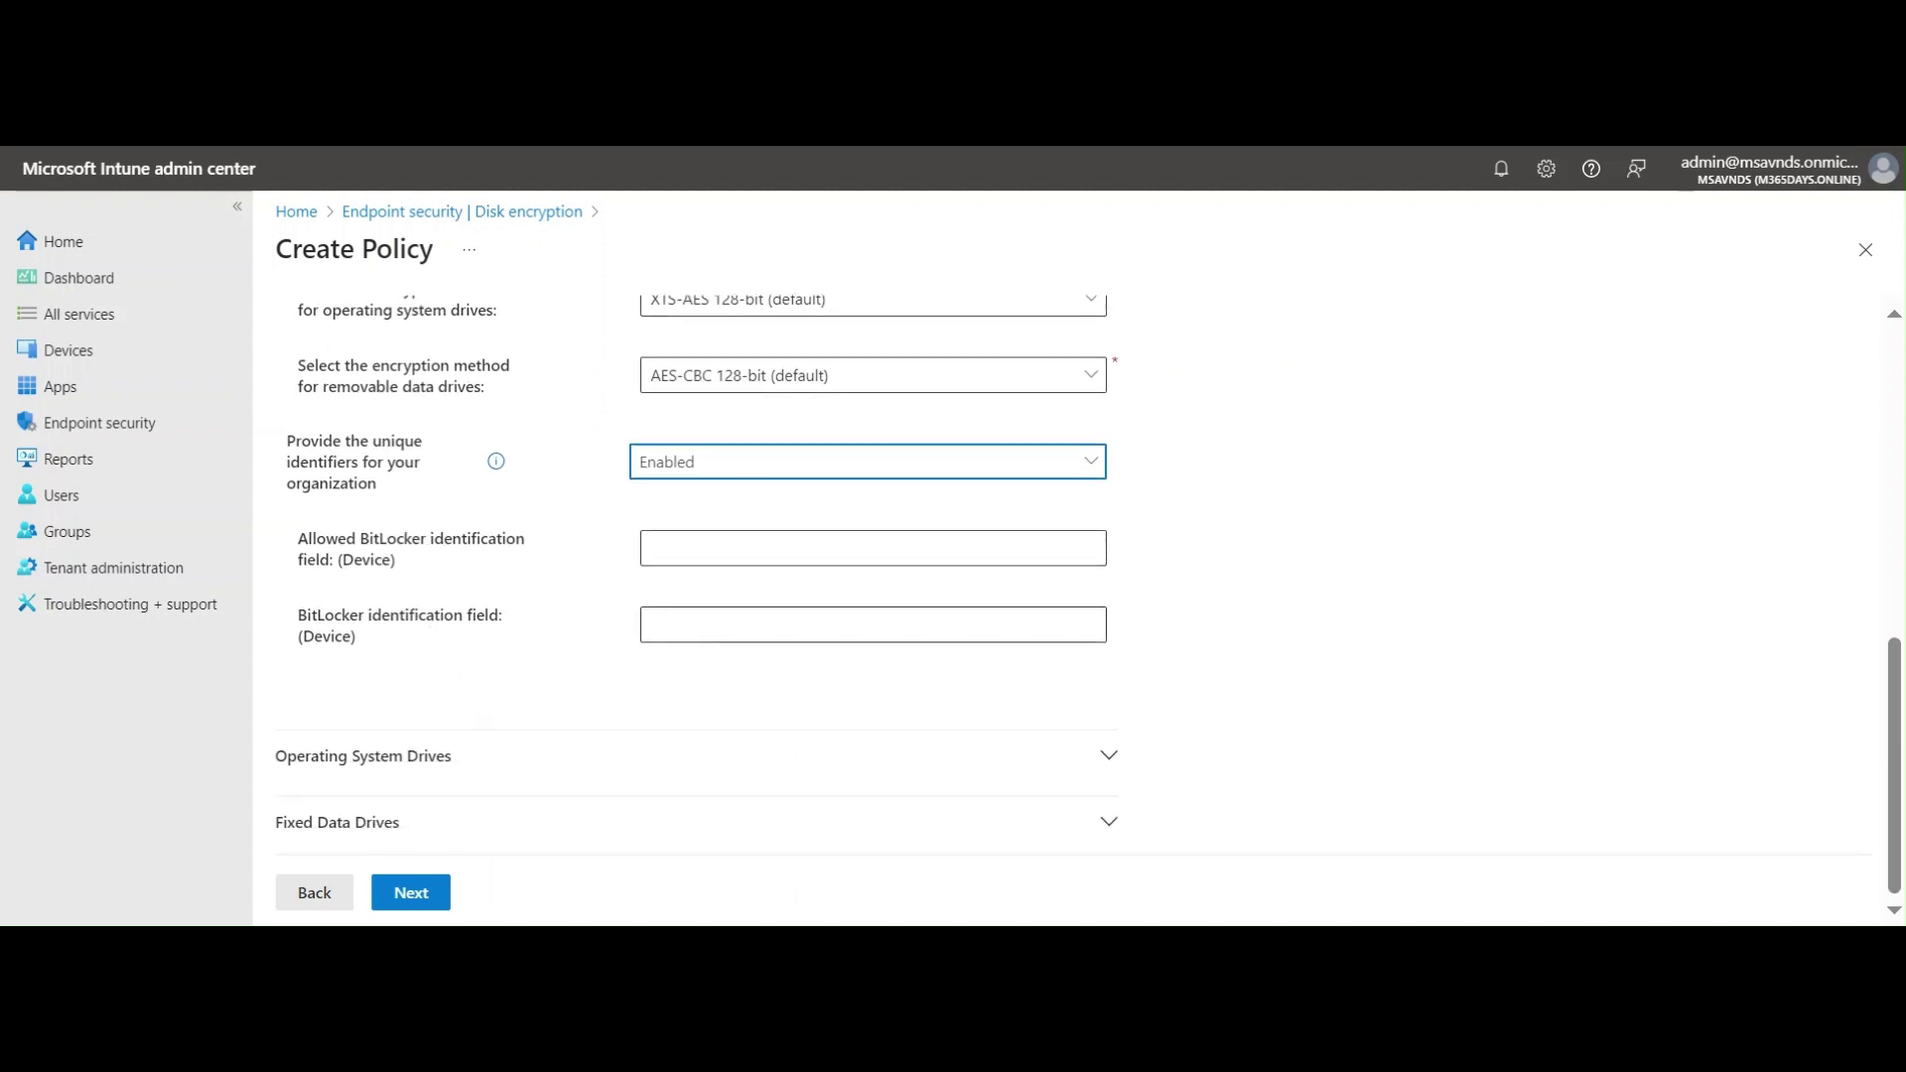
pyautogui.press('Tab')
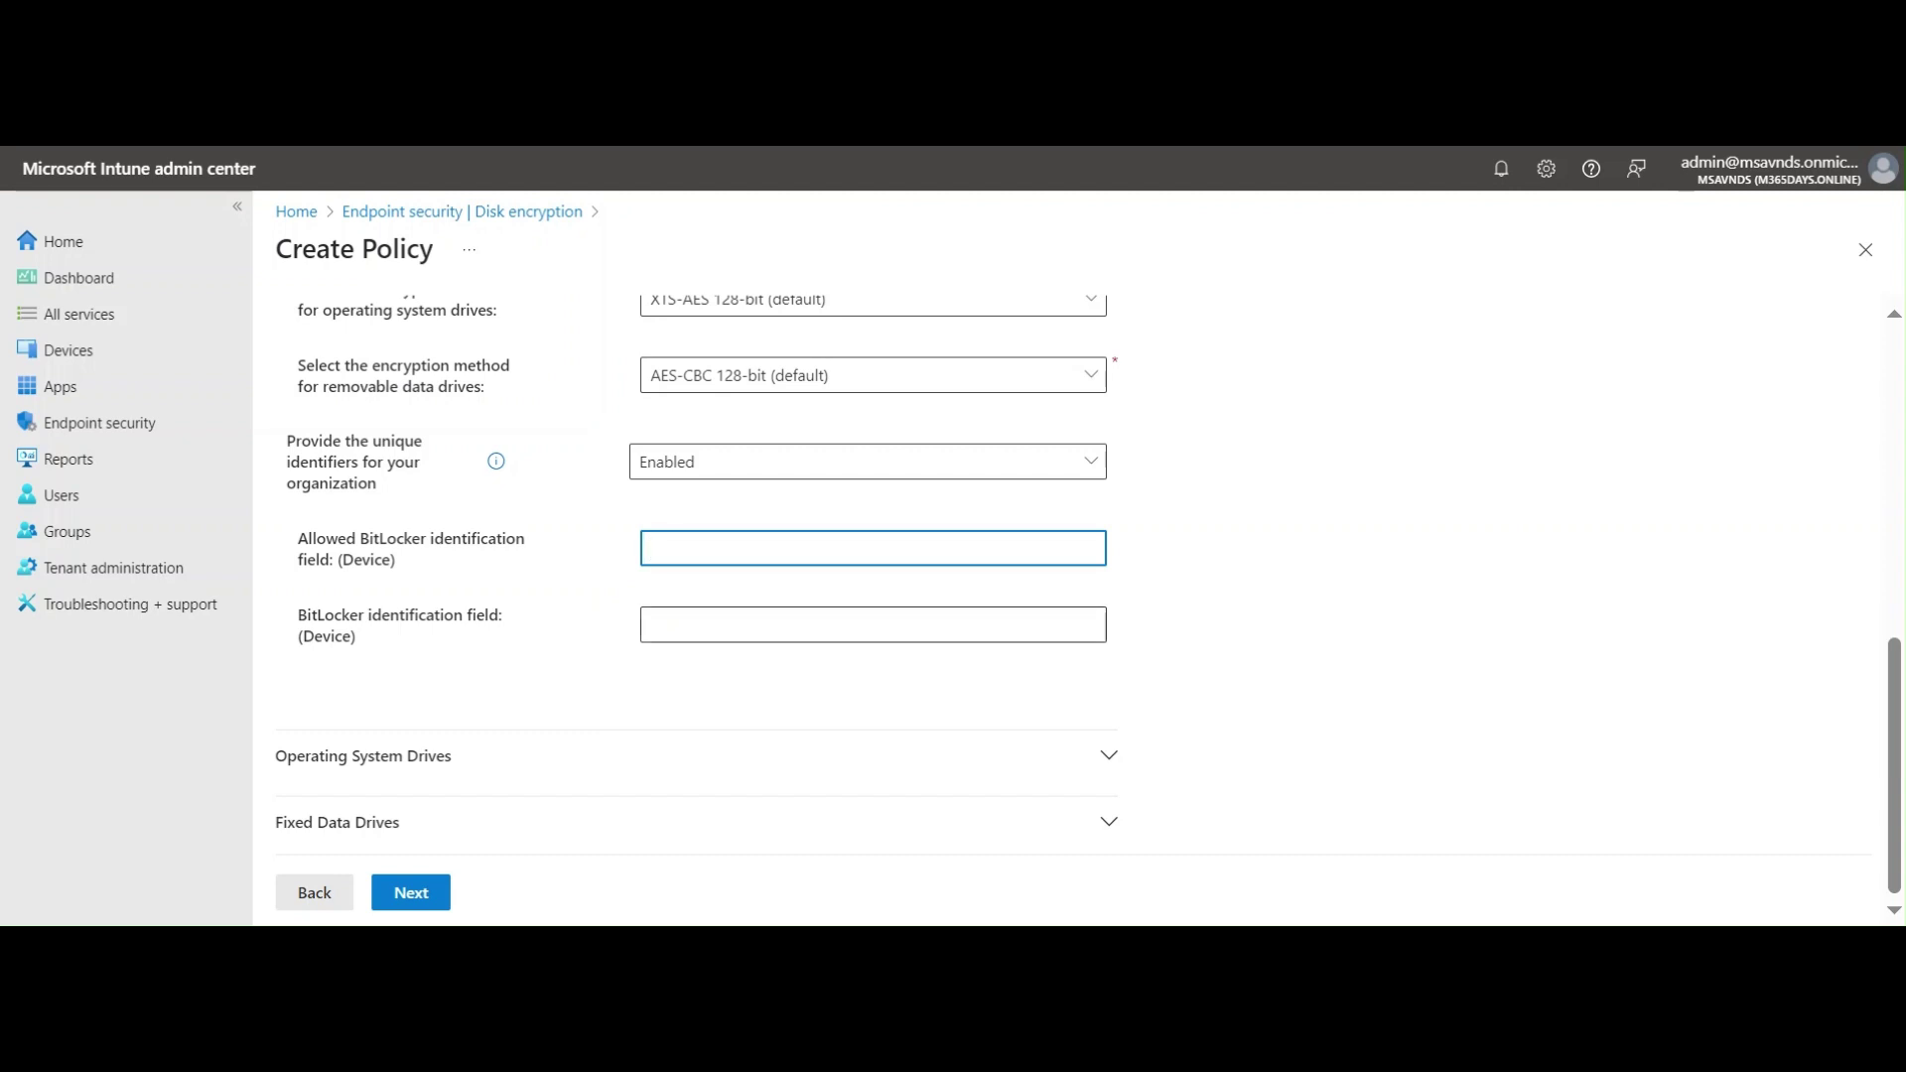
pyautogui.click(745, 459)
pyautogui.click(754, 541)
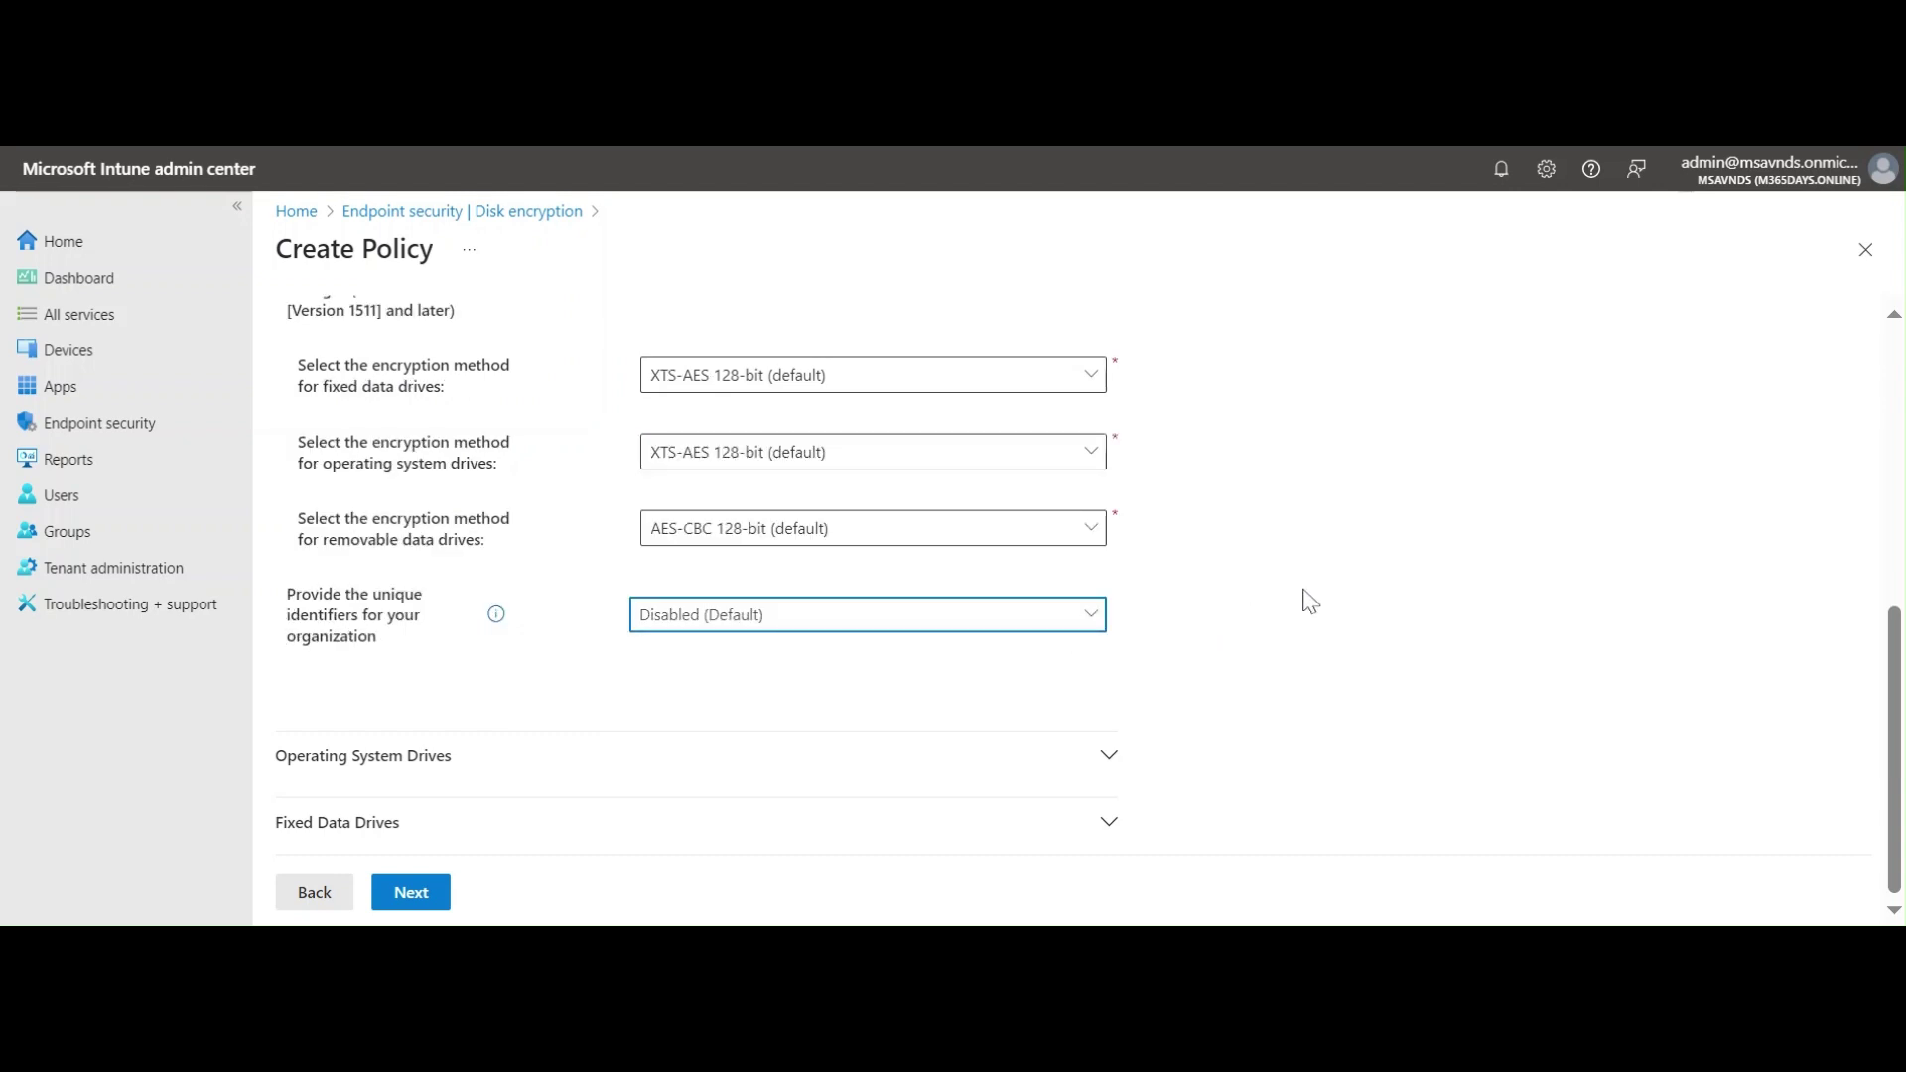
# Enable enforcing the drive encryption type under Operating System Drives, keeping Allow user to choose (default) as the encryption type.
pyautogui.click(1072, 767)
pyautogui.scroll(-5, 1280, 629)
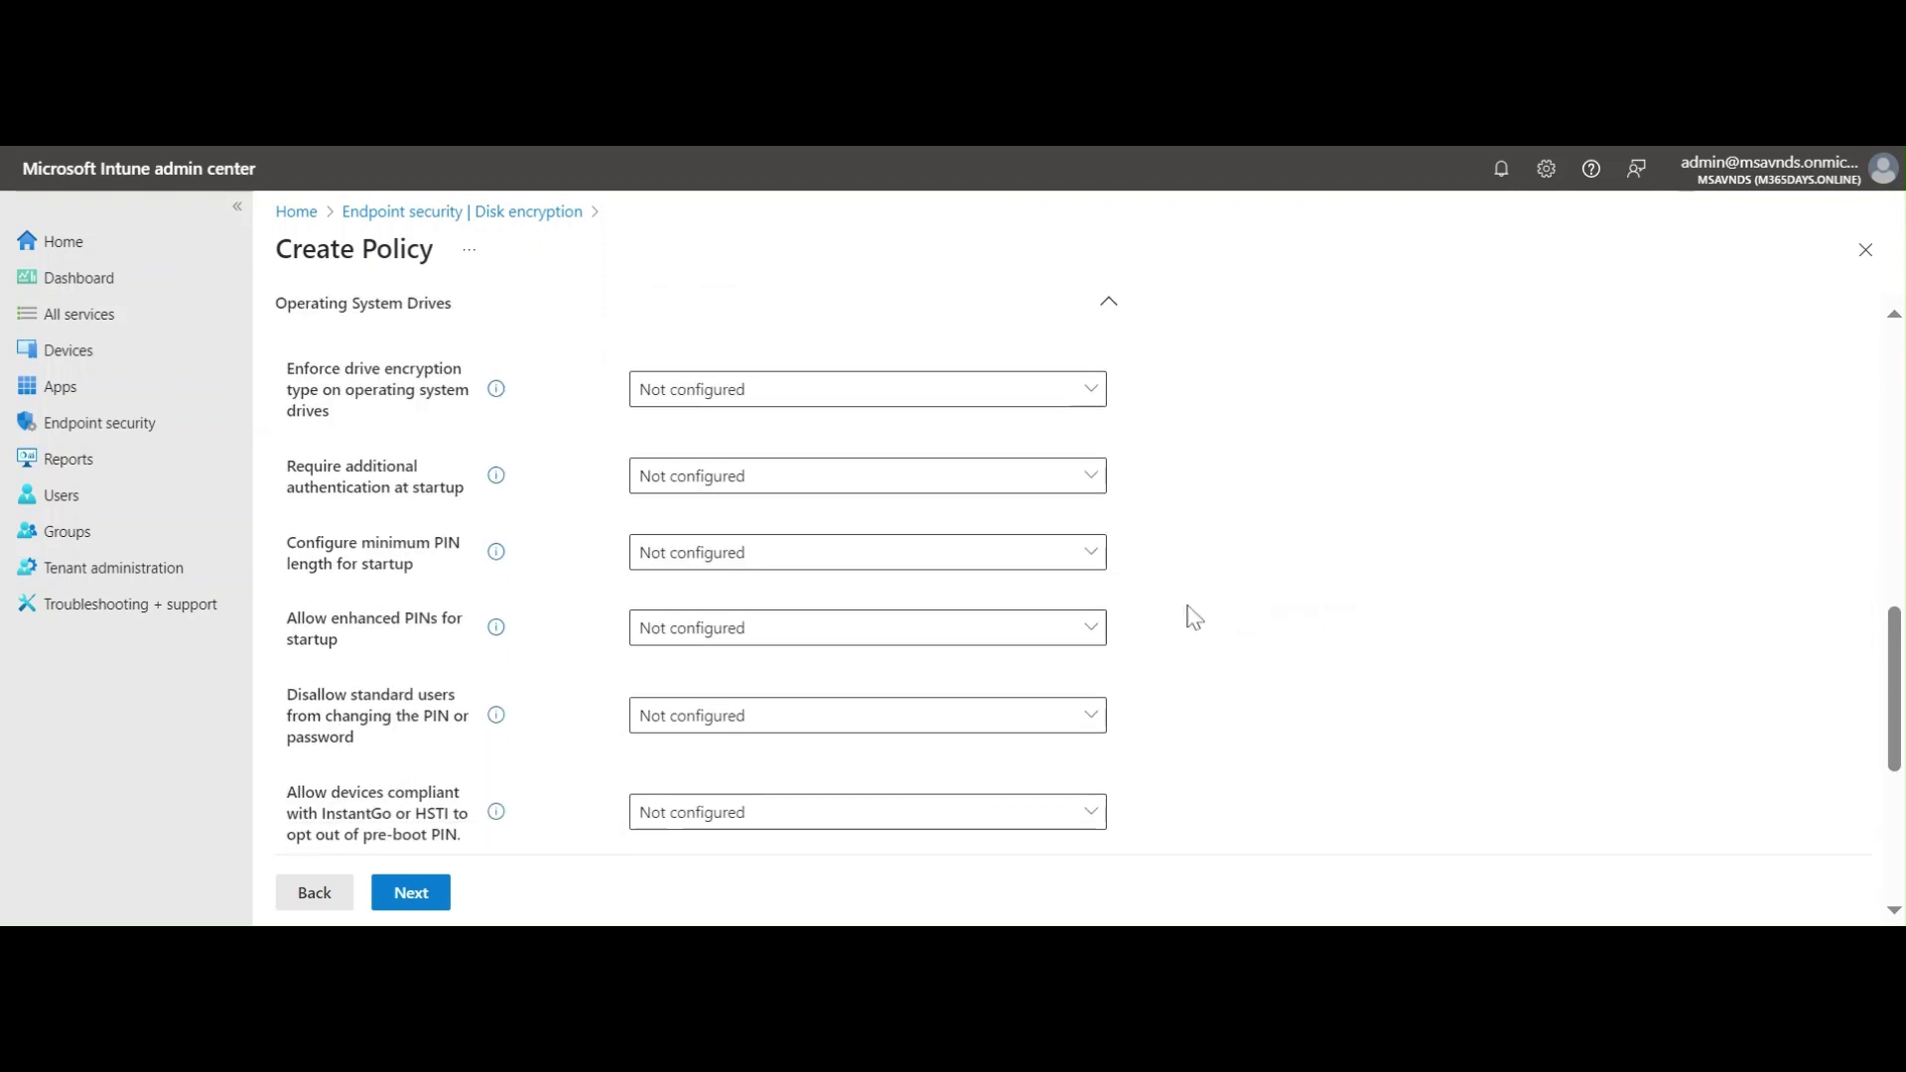
pyautogui.scroll(-5, 1192, 615)
pyautogui.scroll(5, 1227, 605)
pyautogui.click(647, 395)
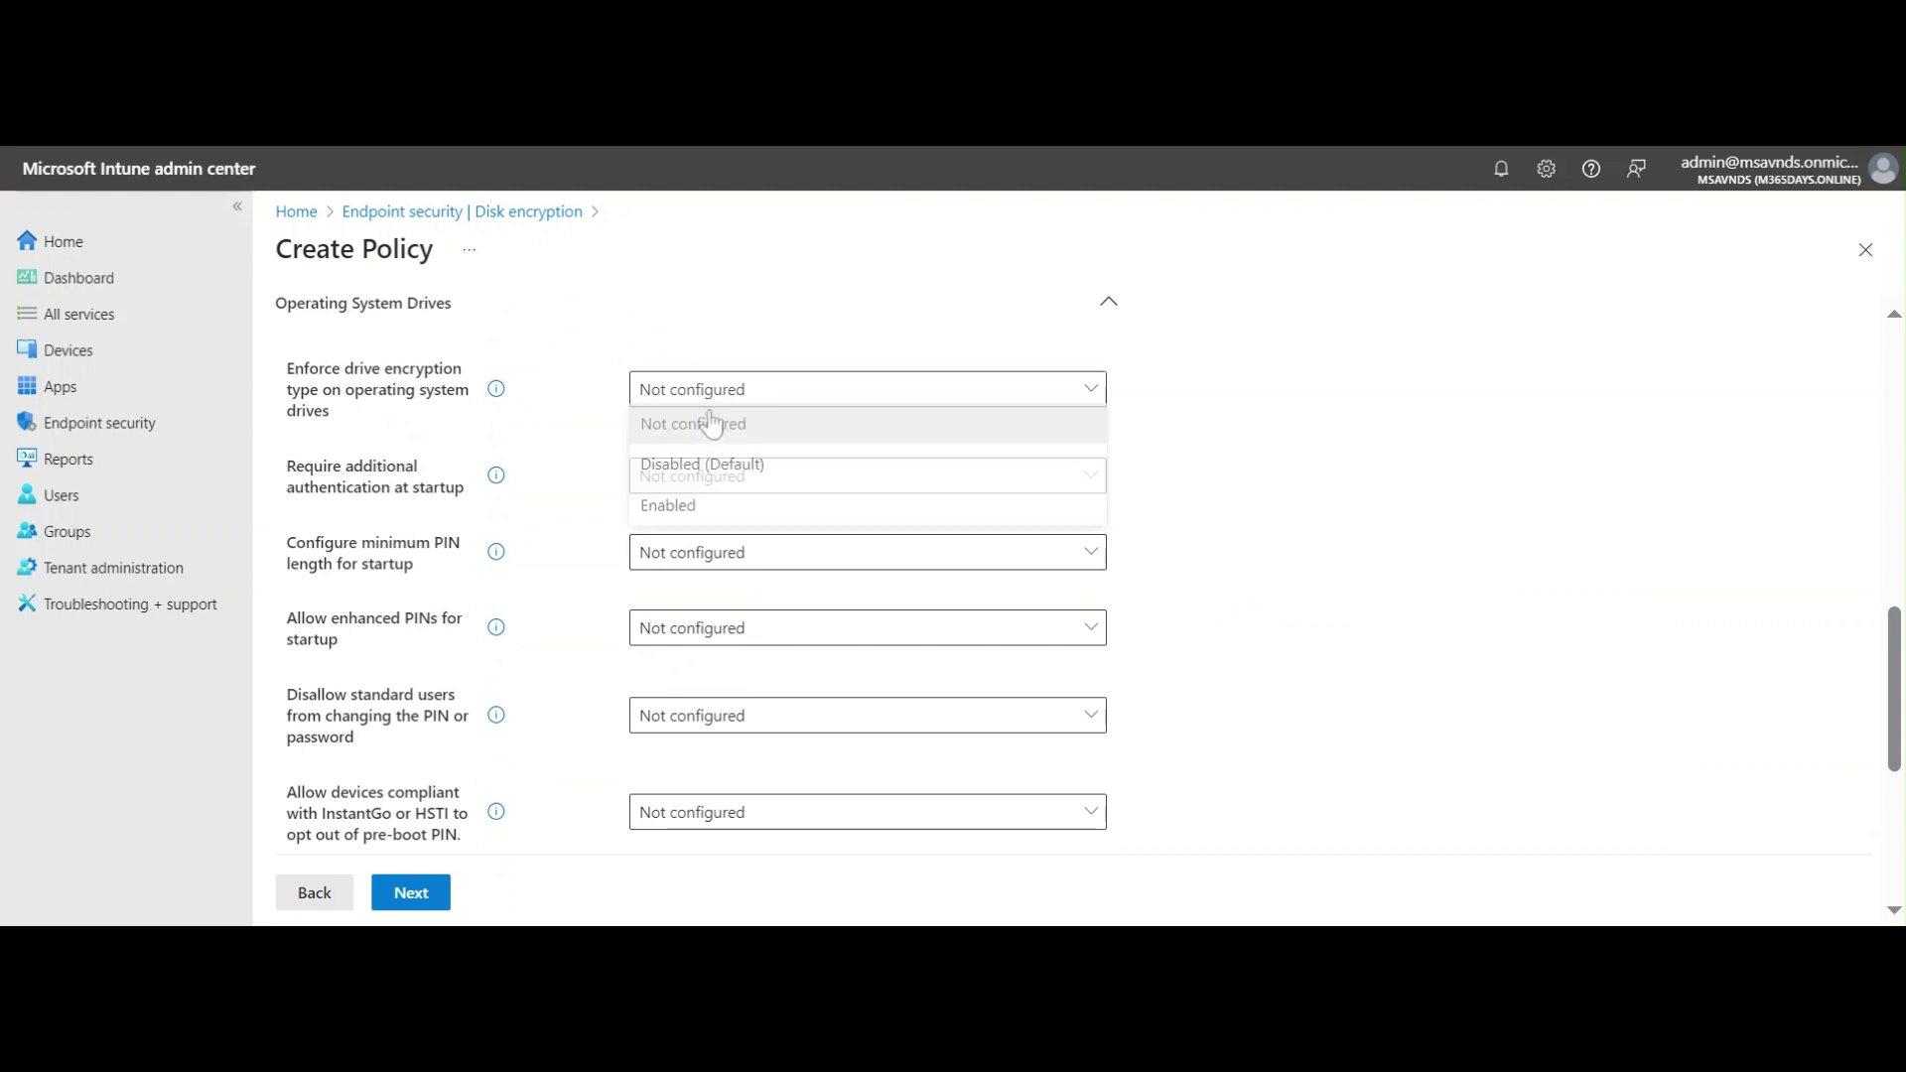
pyautogui.click(763, 506)
pyautogui.click(729, 482)
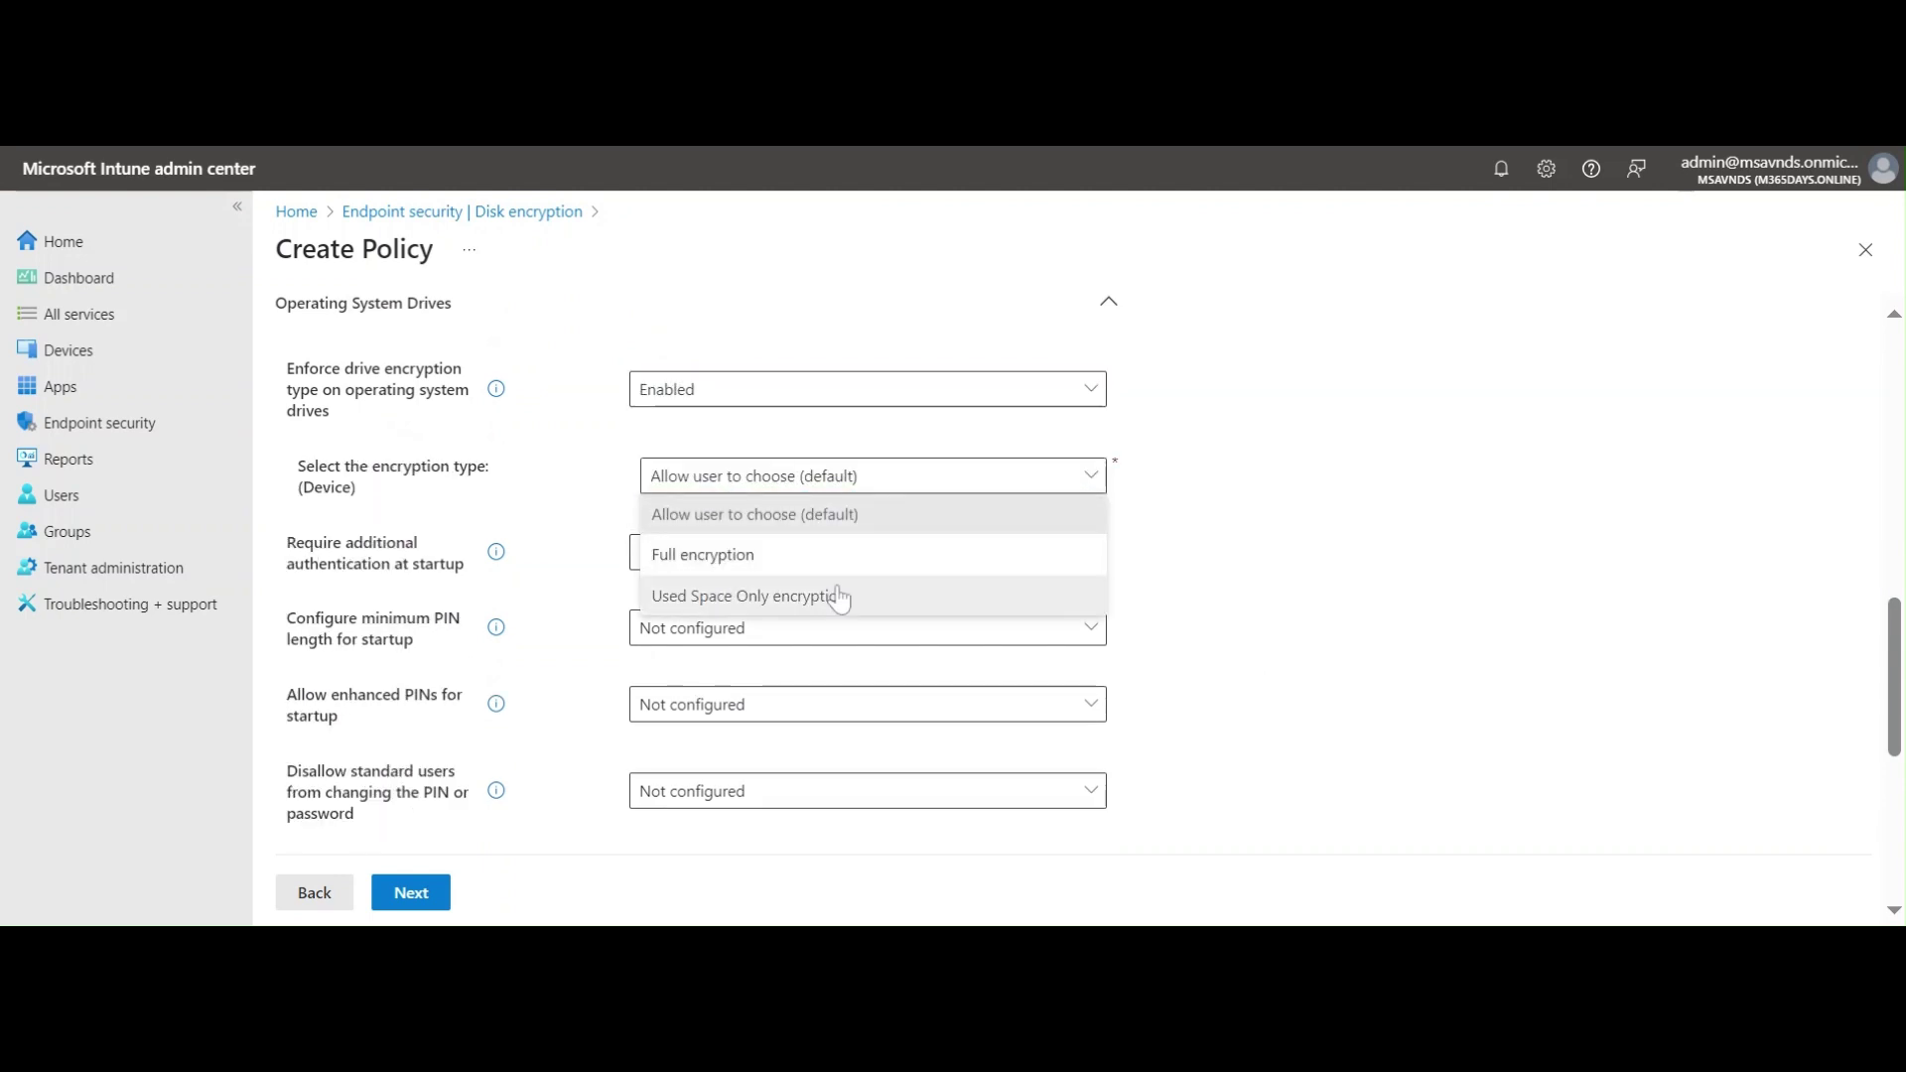
pyautogui.click(1136, 601)
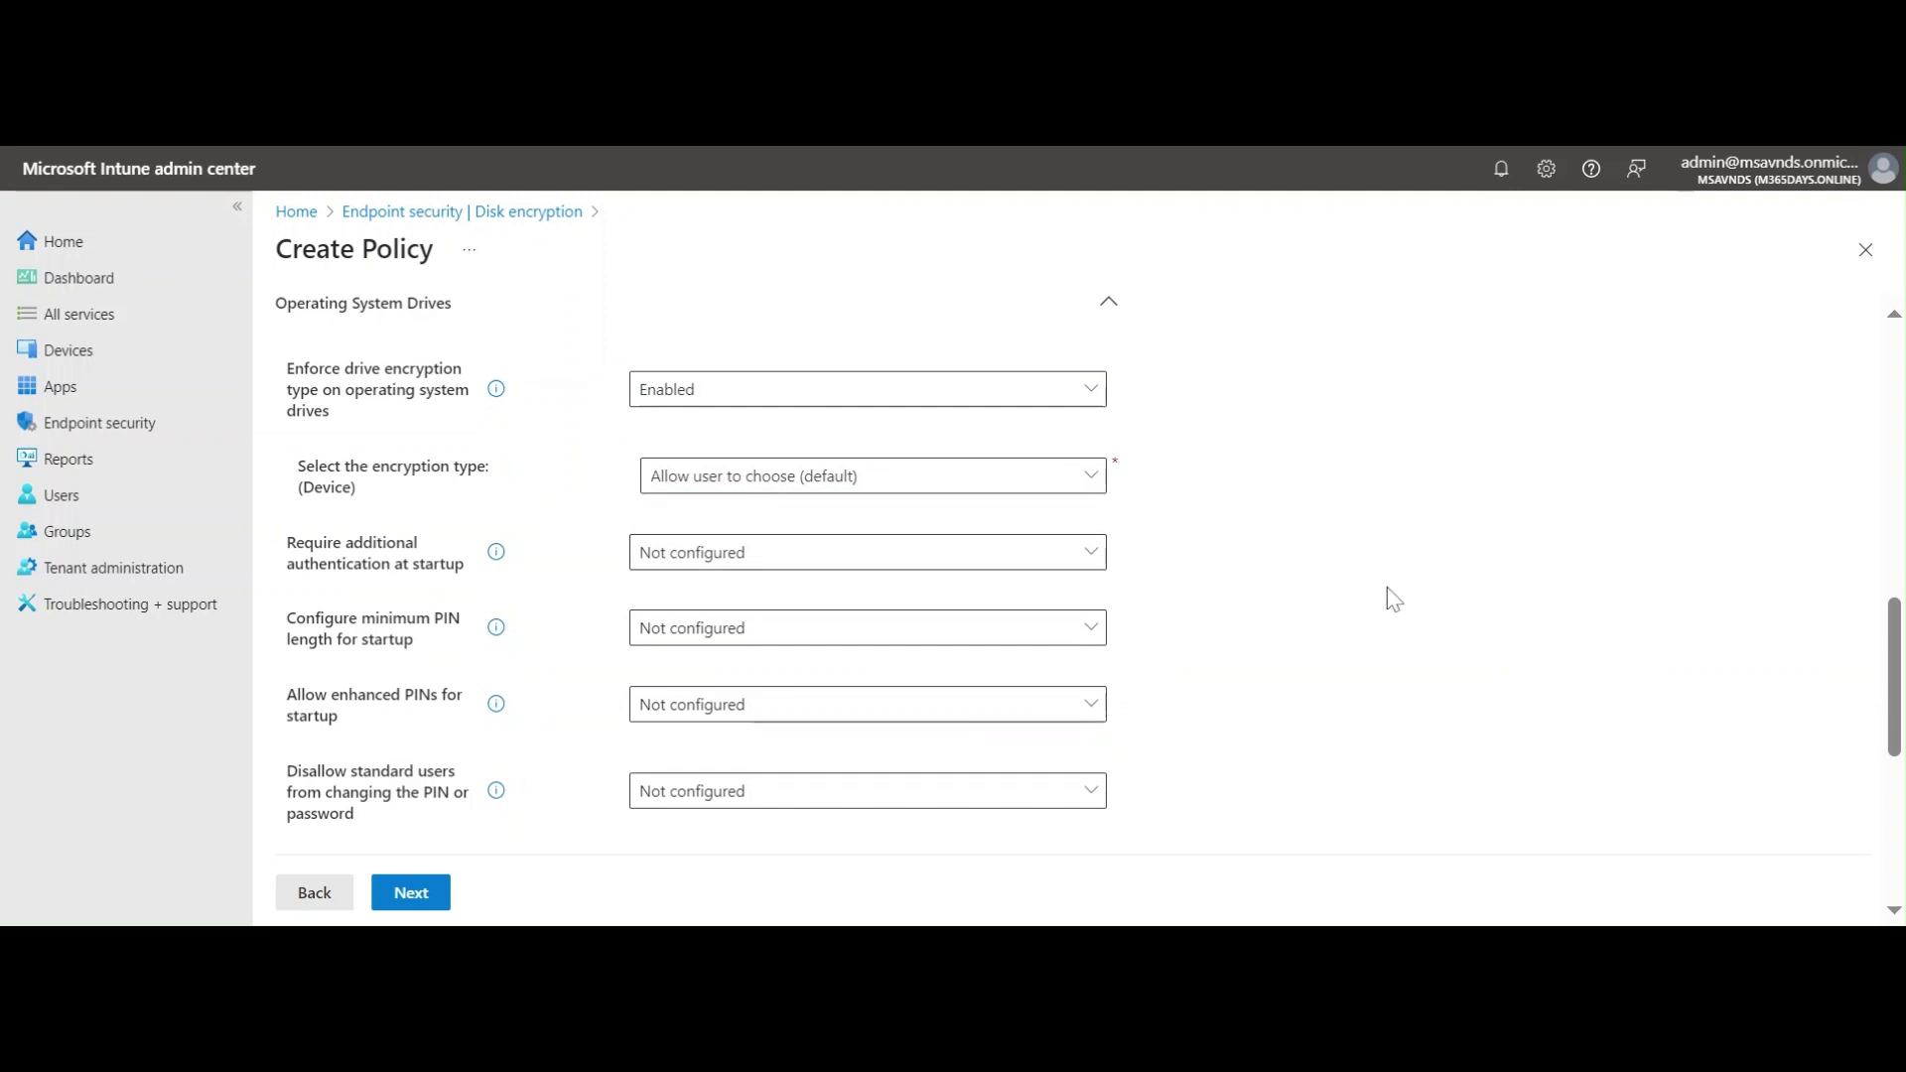
# Set Require additional authentication at startup to Enabled and Allow BitLocker without a compatible TPM to True.
pyautogui.scroll(-2, 1387, 600)
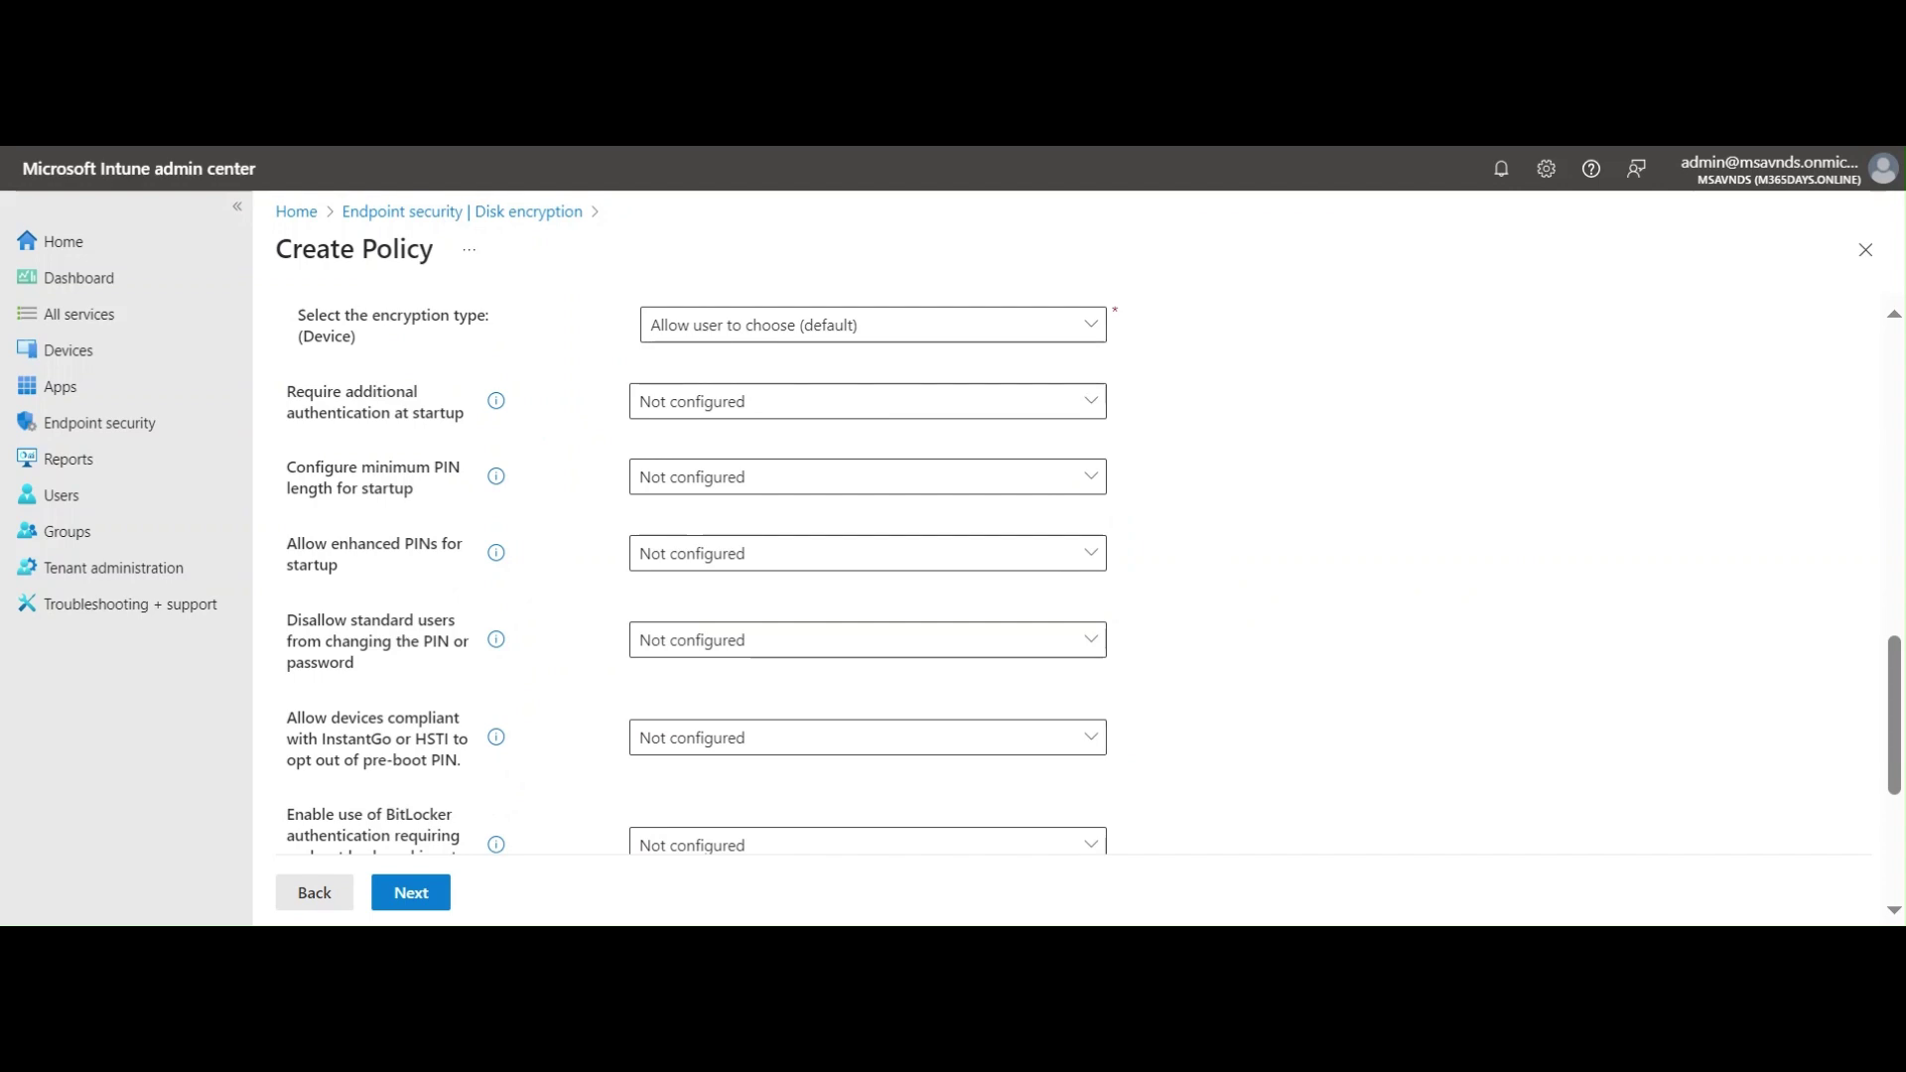
pyautogui.click(750, 407)
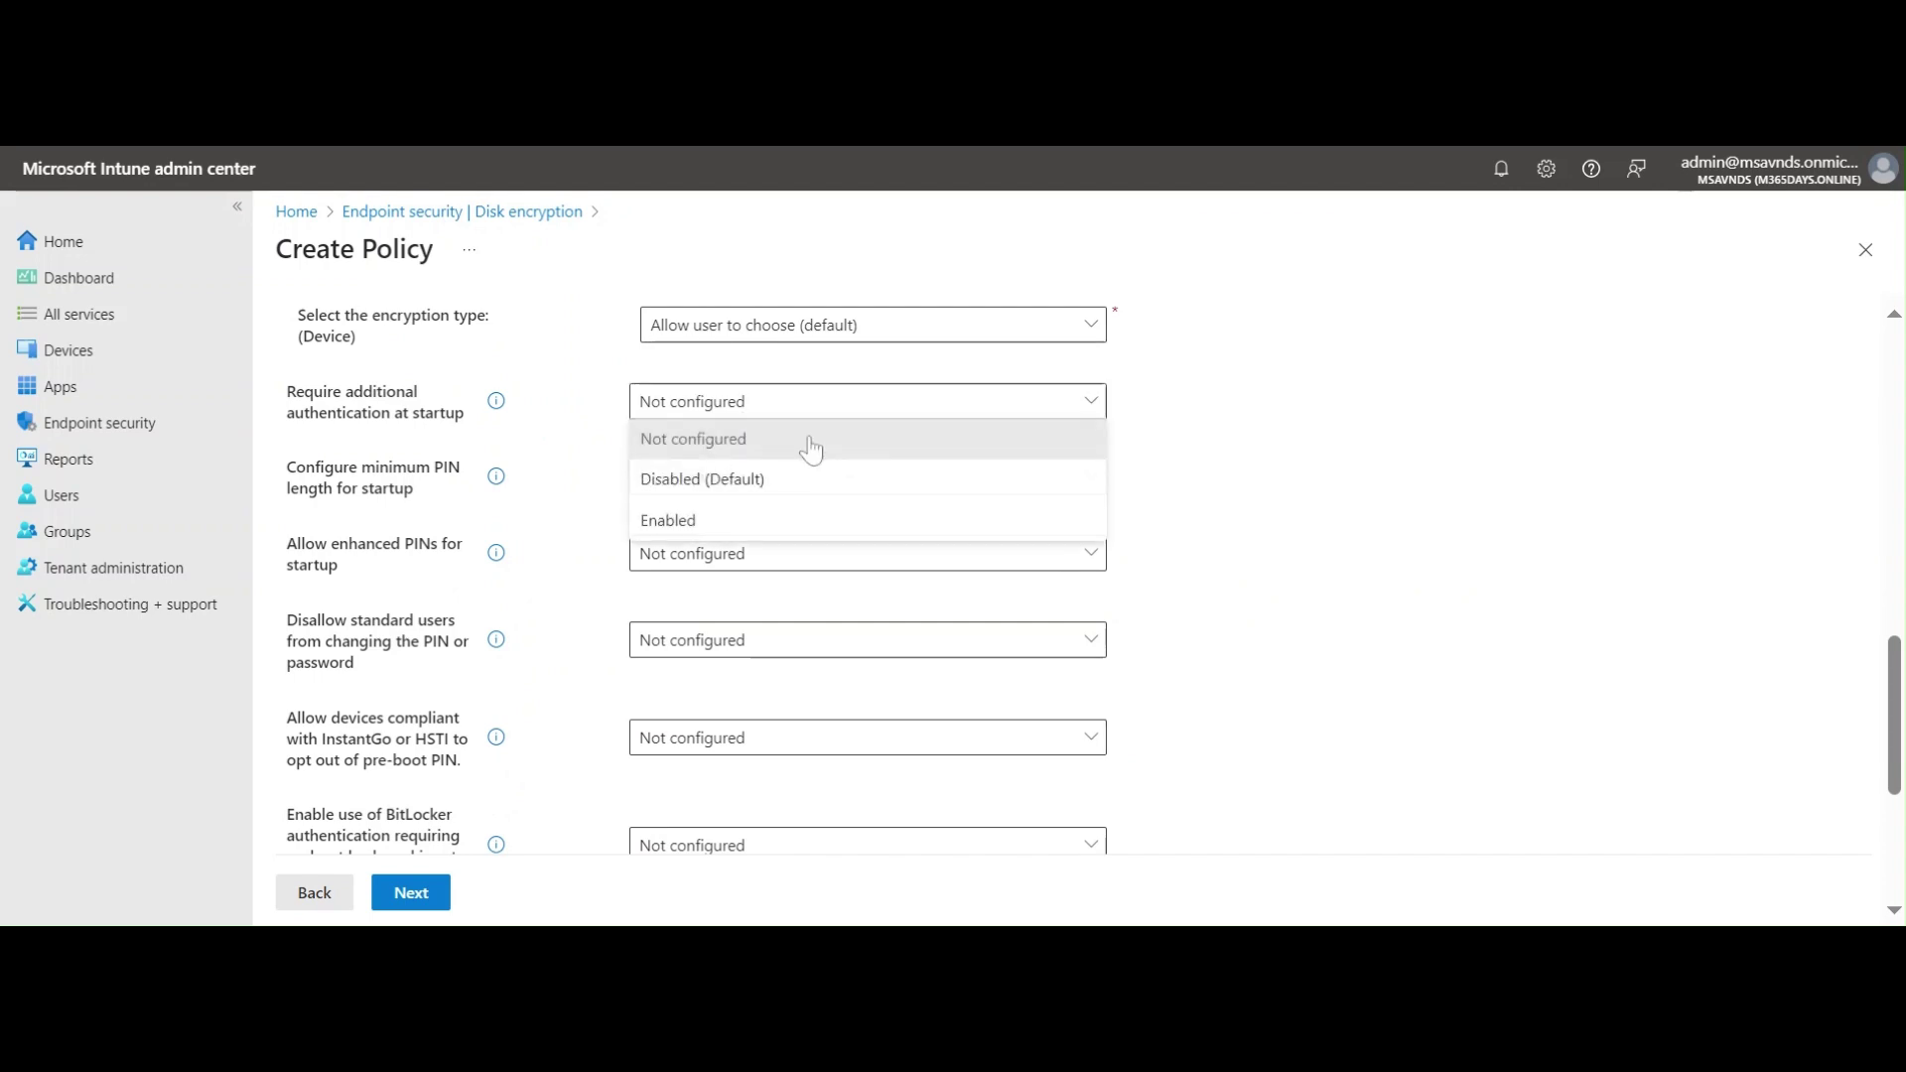
pyautogui.click(751, 524)
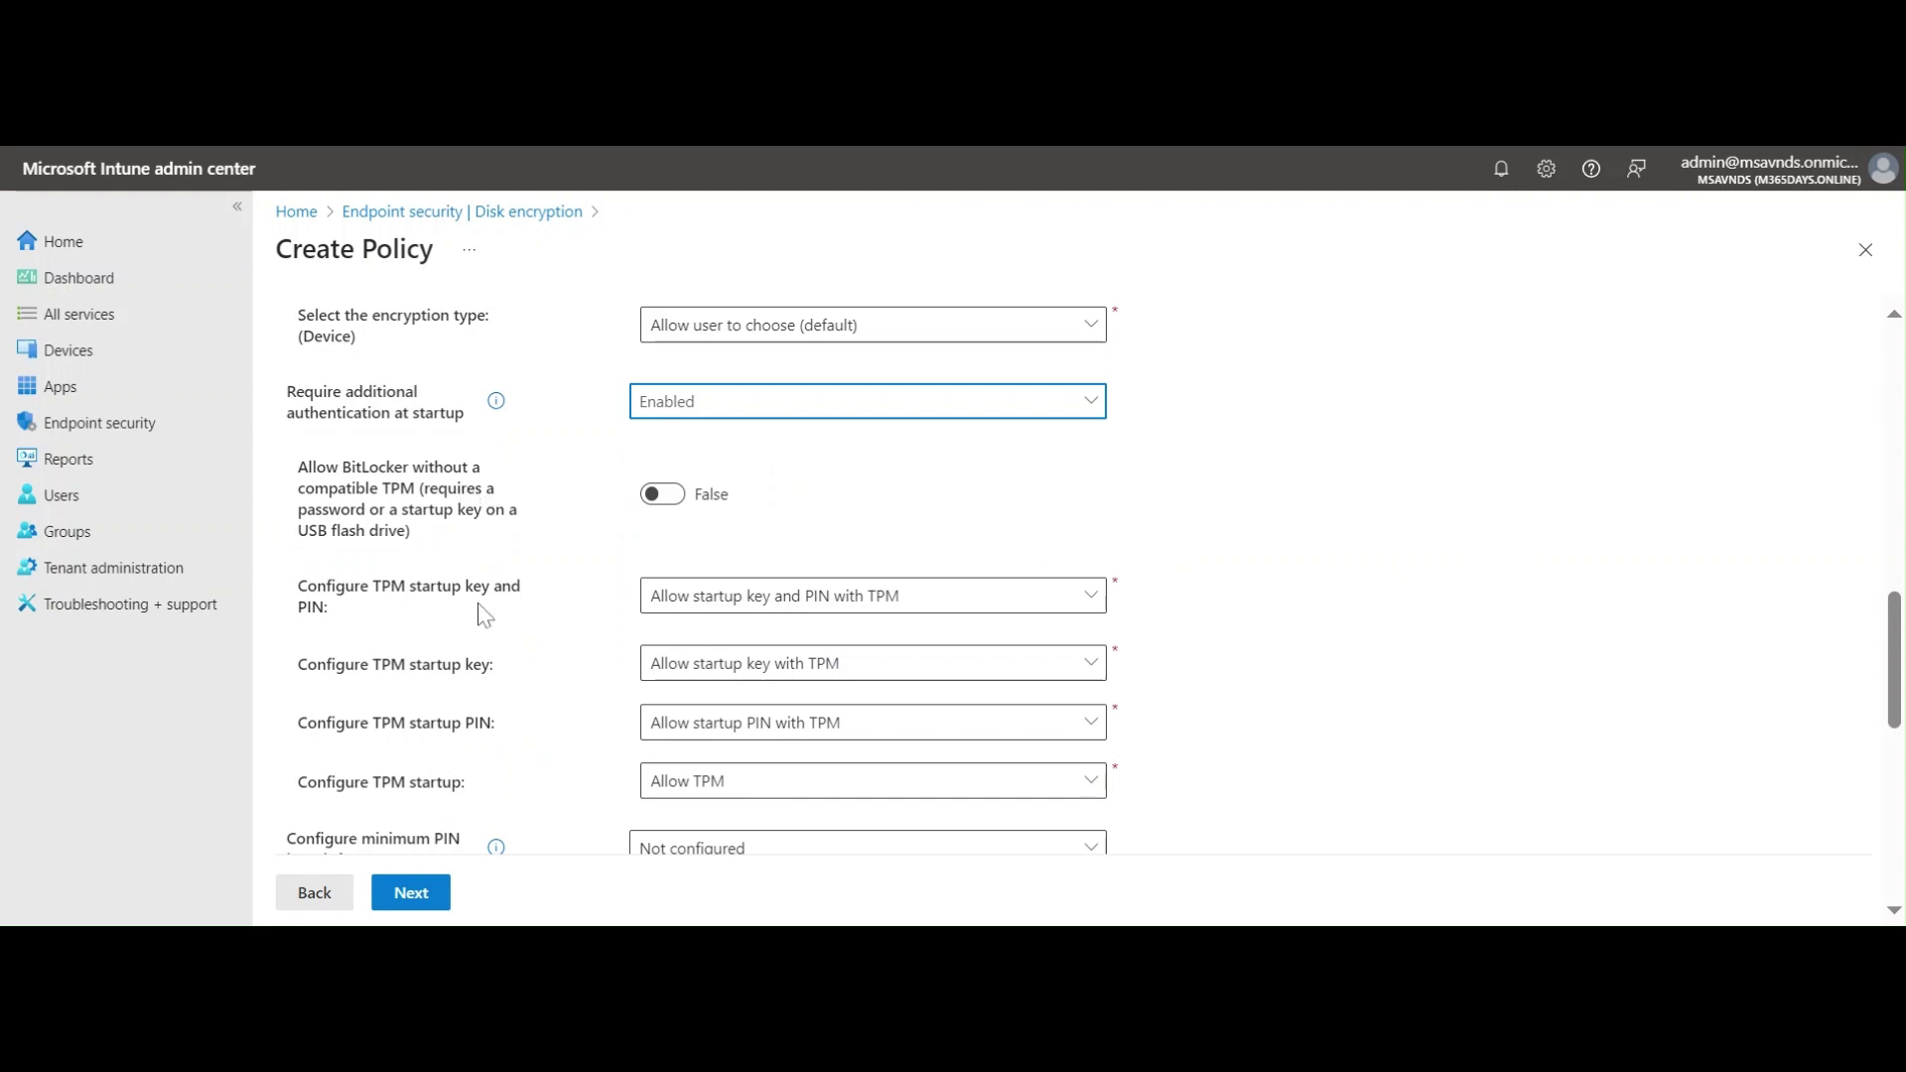
pyautogui.click(658, 500)
pyautogui.click(663, 496)
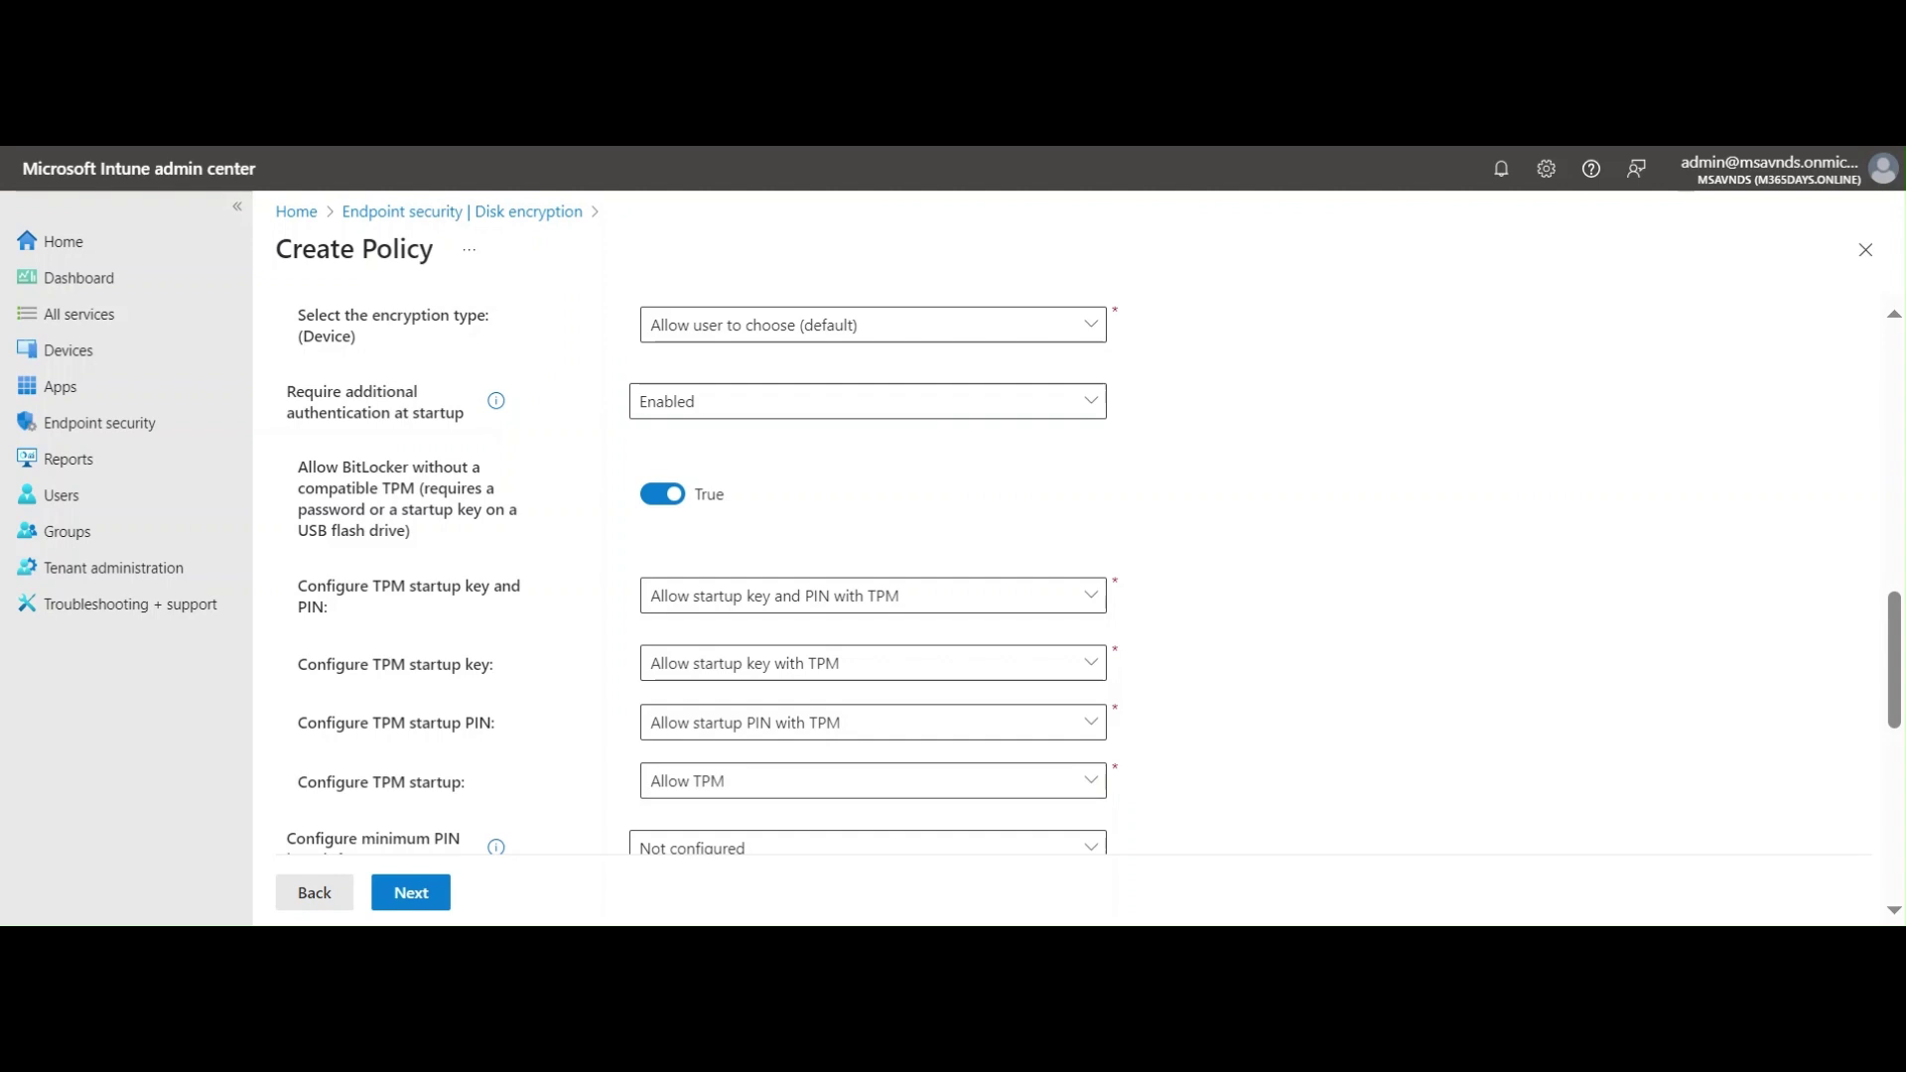
# Check the options for Configure TPM startup key and PIN and keep Allow startup key and PIN with TPM.
pyautogui.scroll(-3, 1616, 510)
pyautogui.scroll(1, 941, 471)
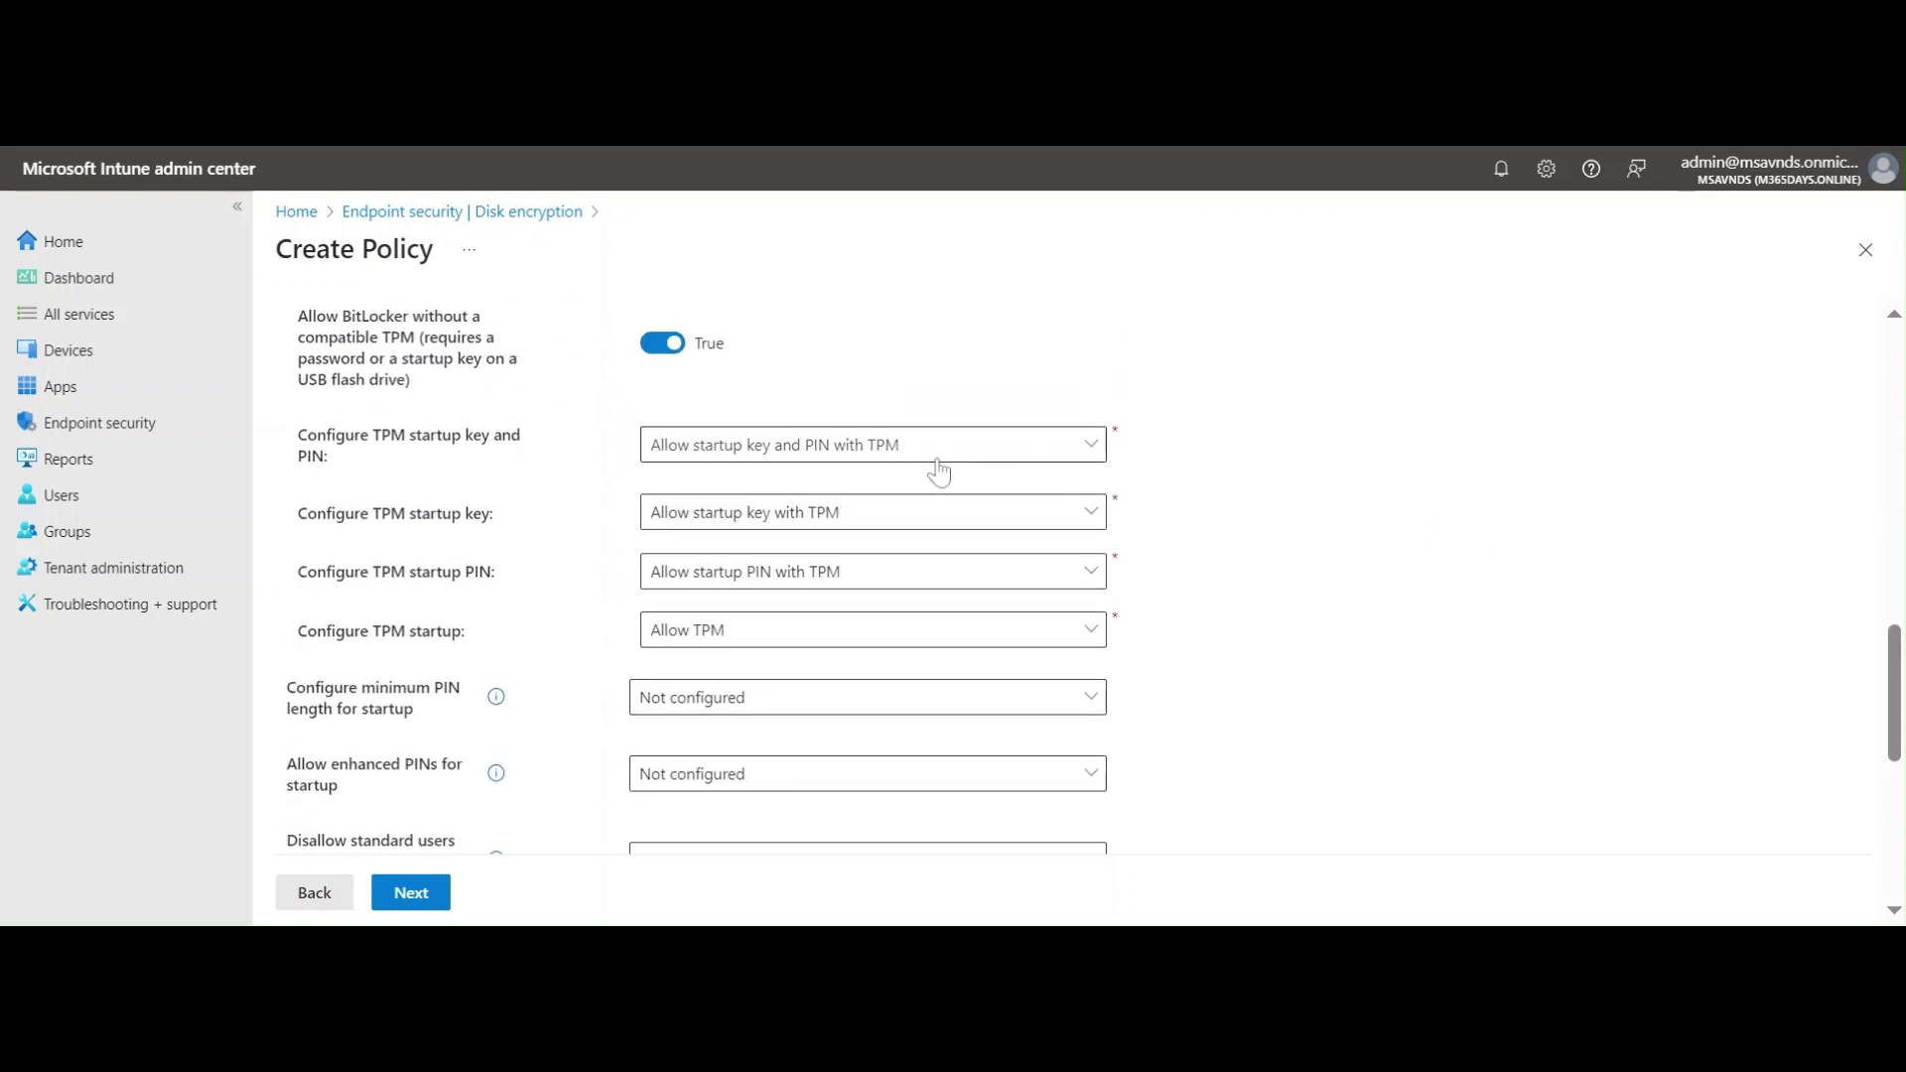
pyautogui.click(926, 460)
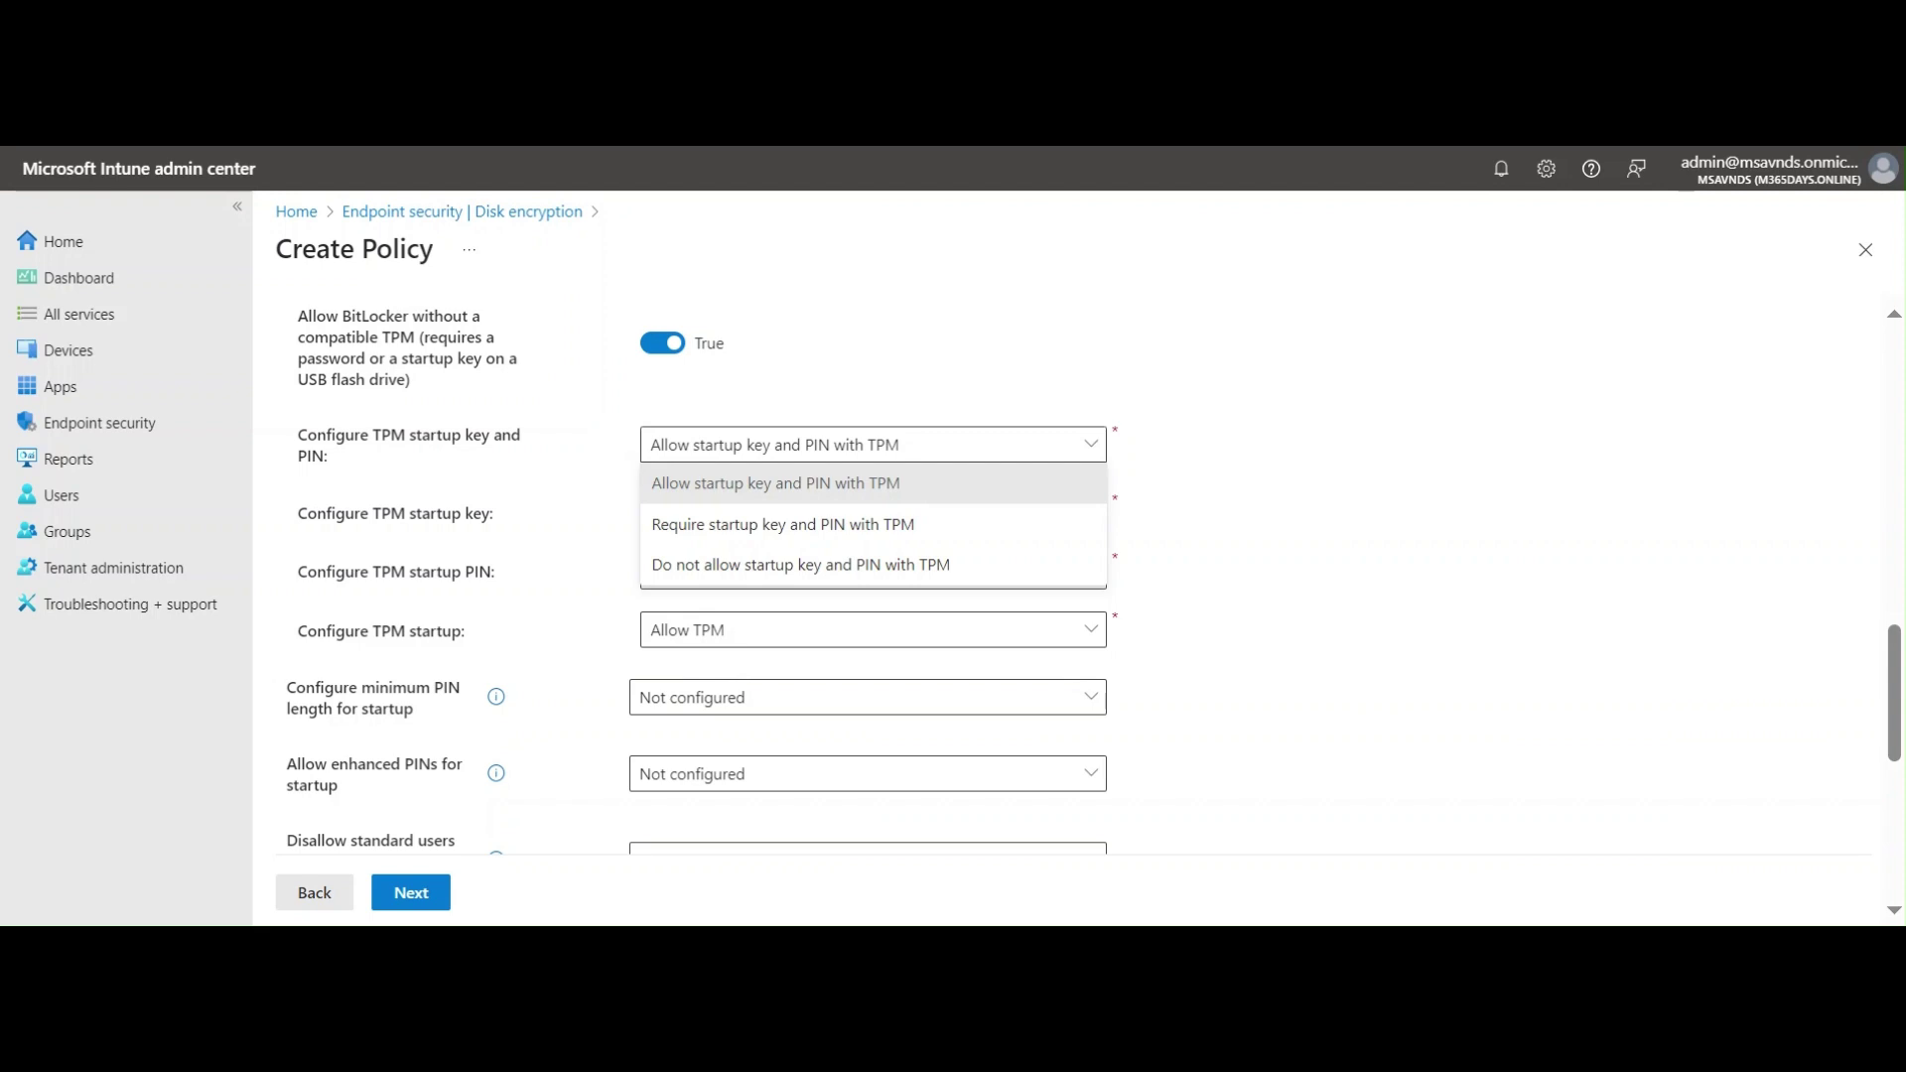
pyautogui.click(1371, 441)
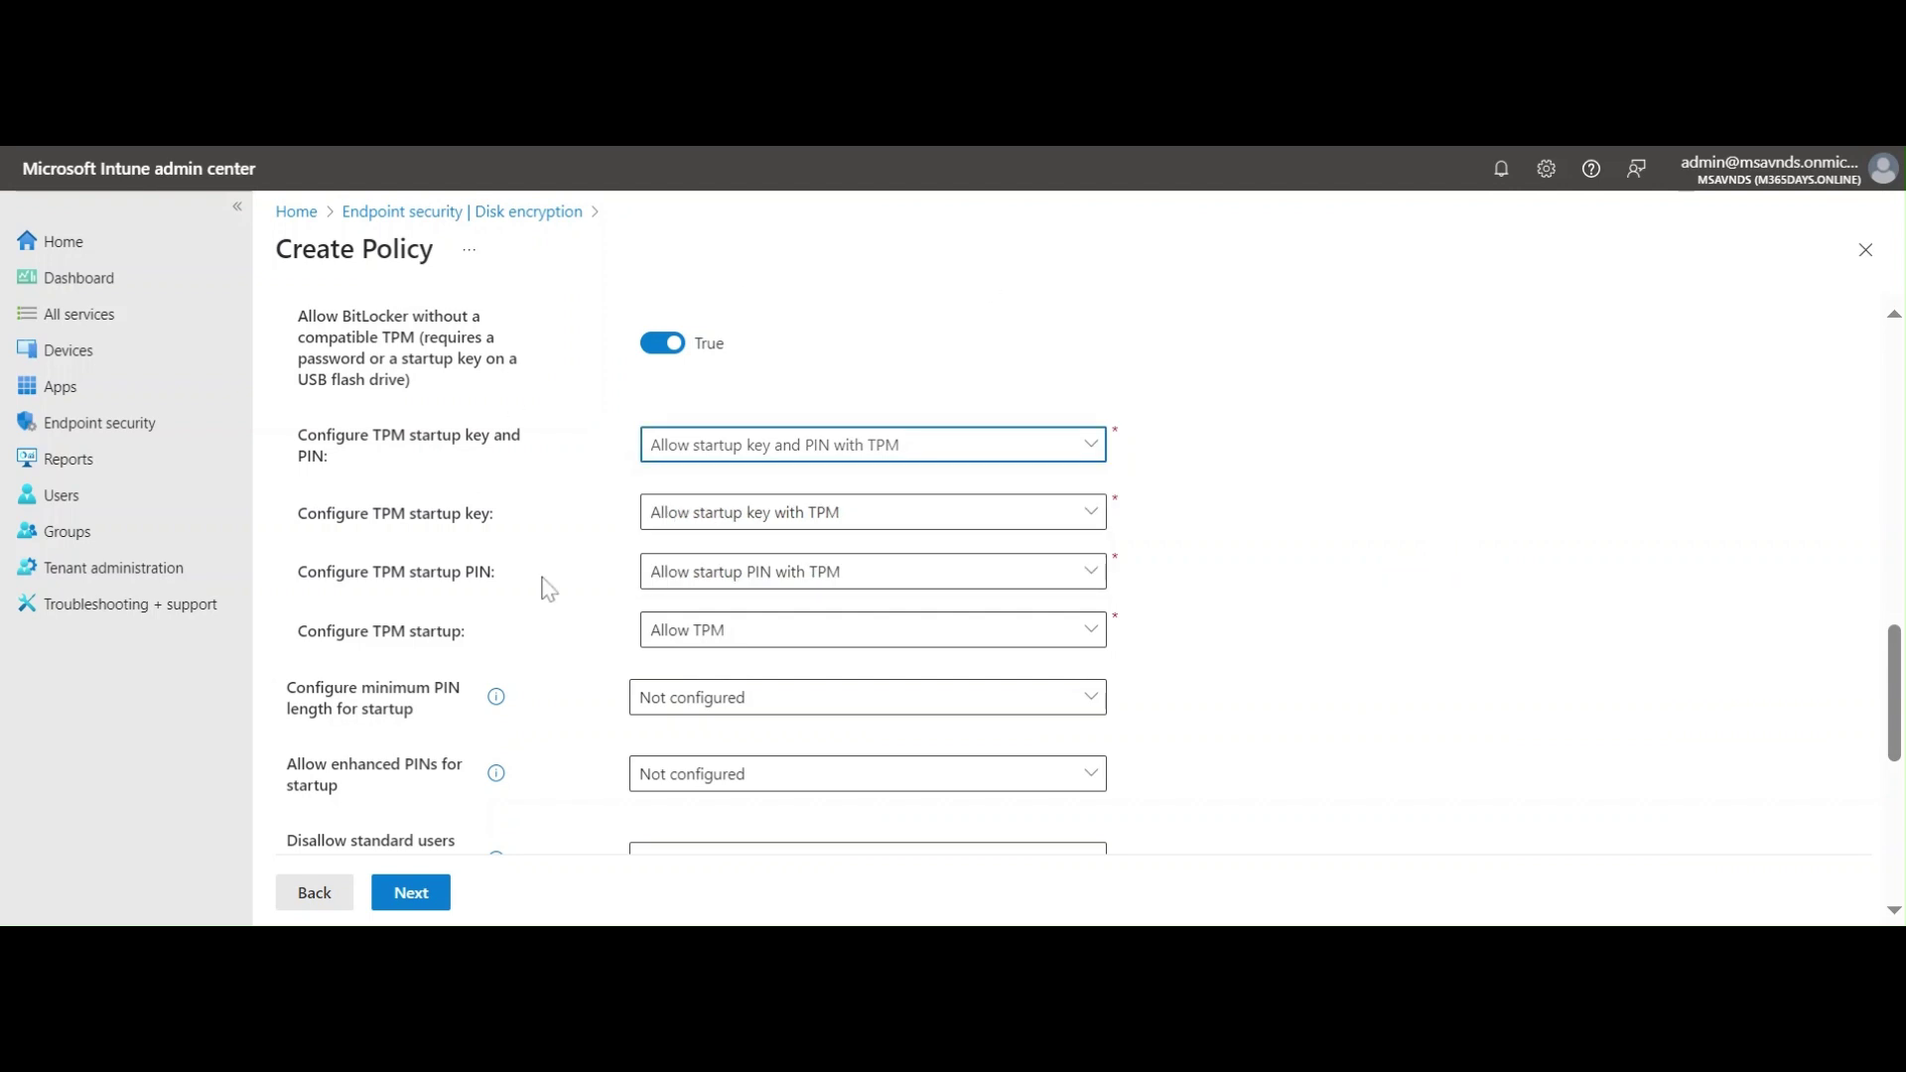
pyautogui.click(1294, 549)
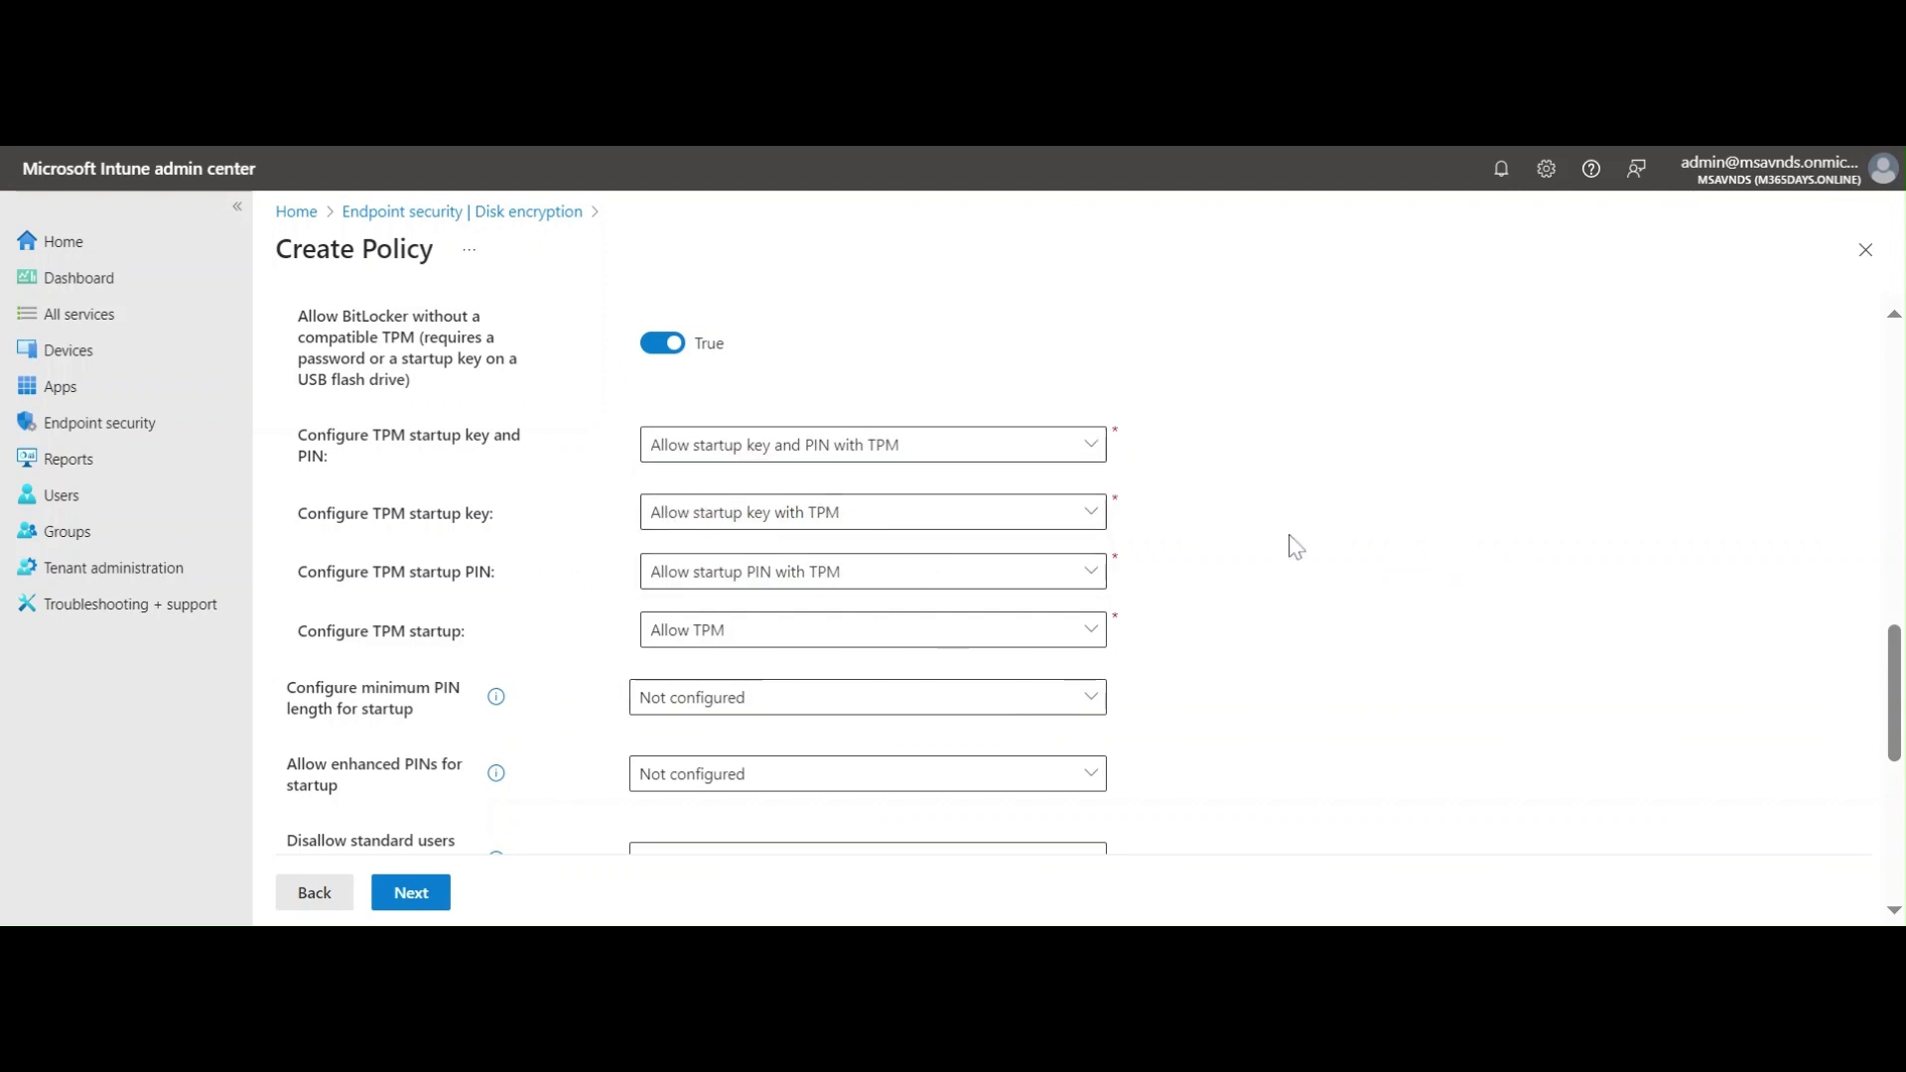
# Check the minimum startup PIN length options and the remaining Operating System Drives settings, leaving them Not configured.
pyautogui.scroll(-2, 1296, 547)
pyautogui.click(794, 552)
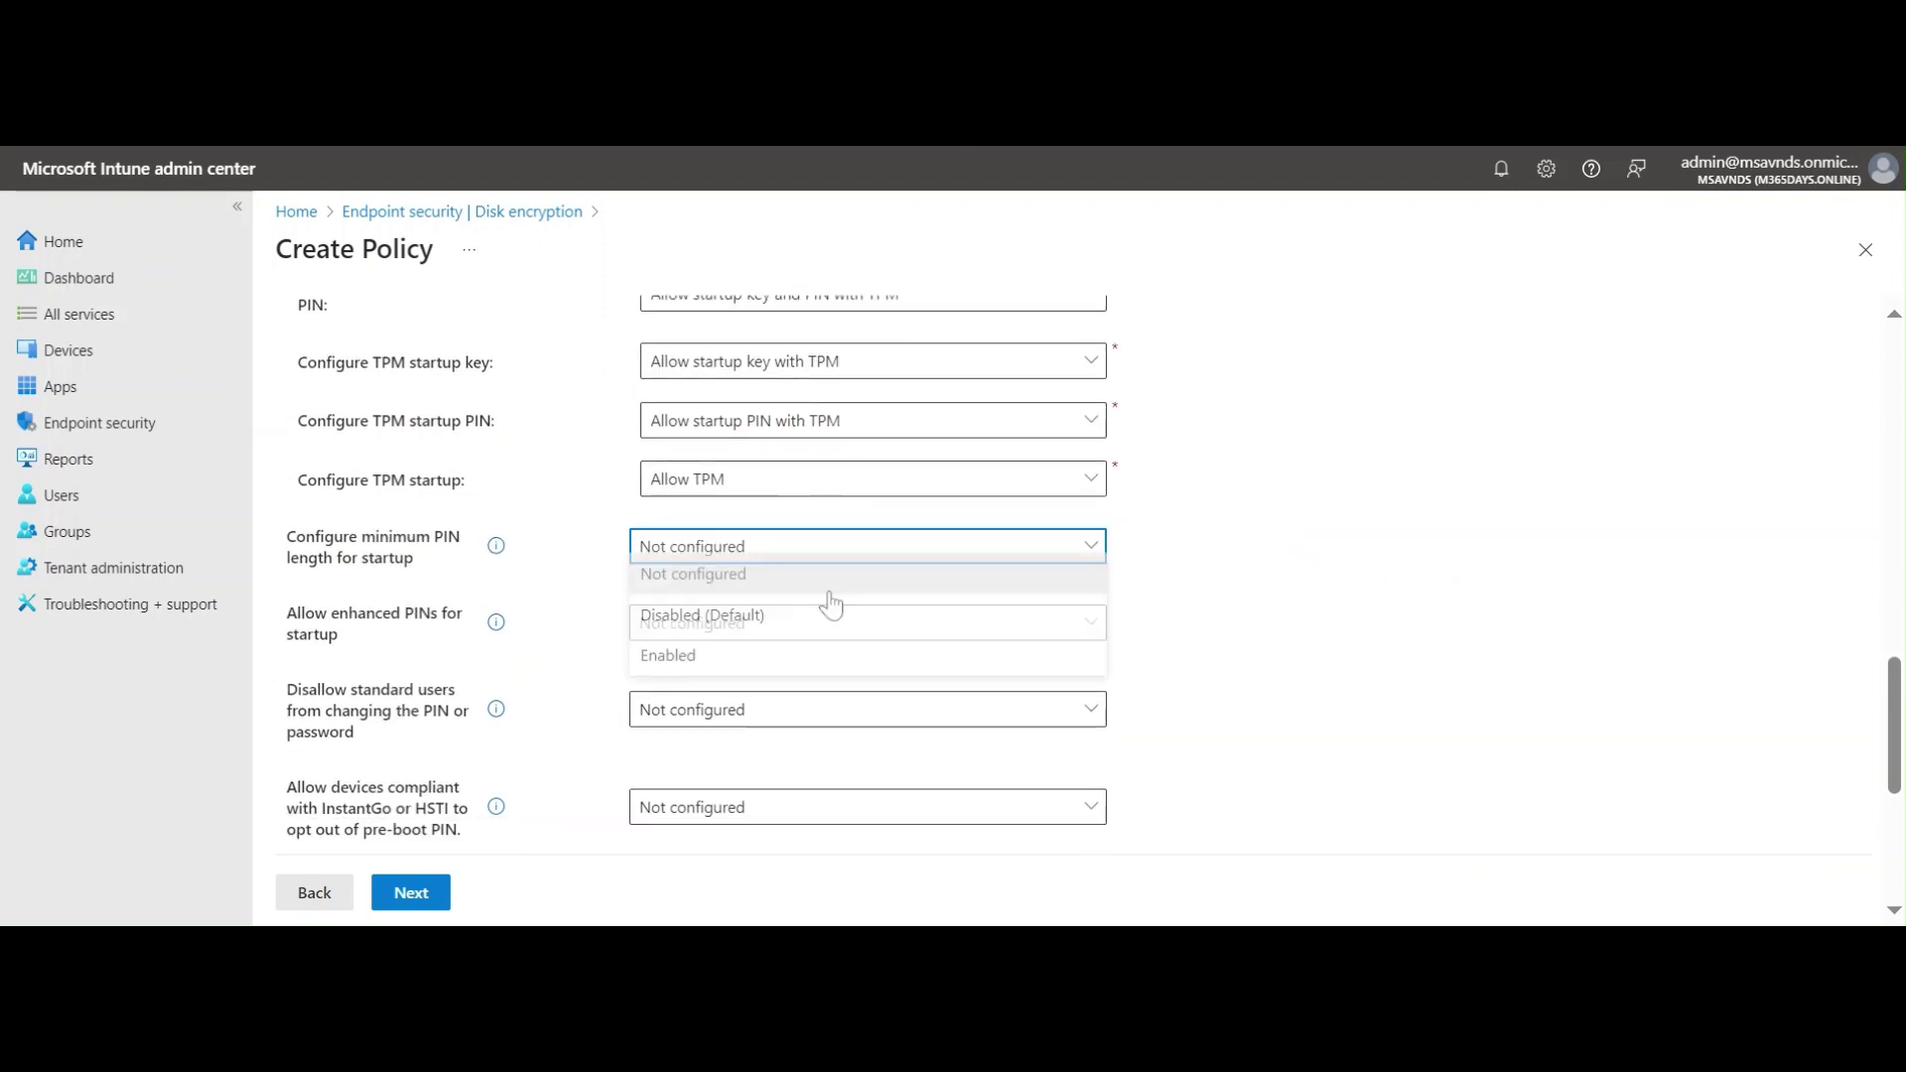
pyautogui.click(1353, 554)
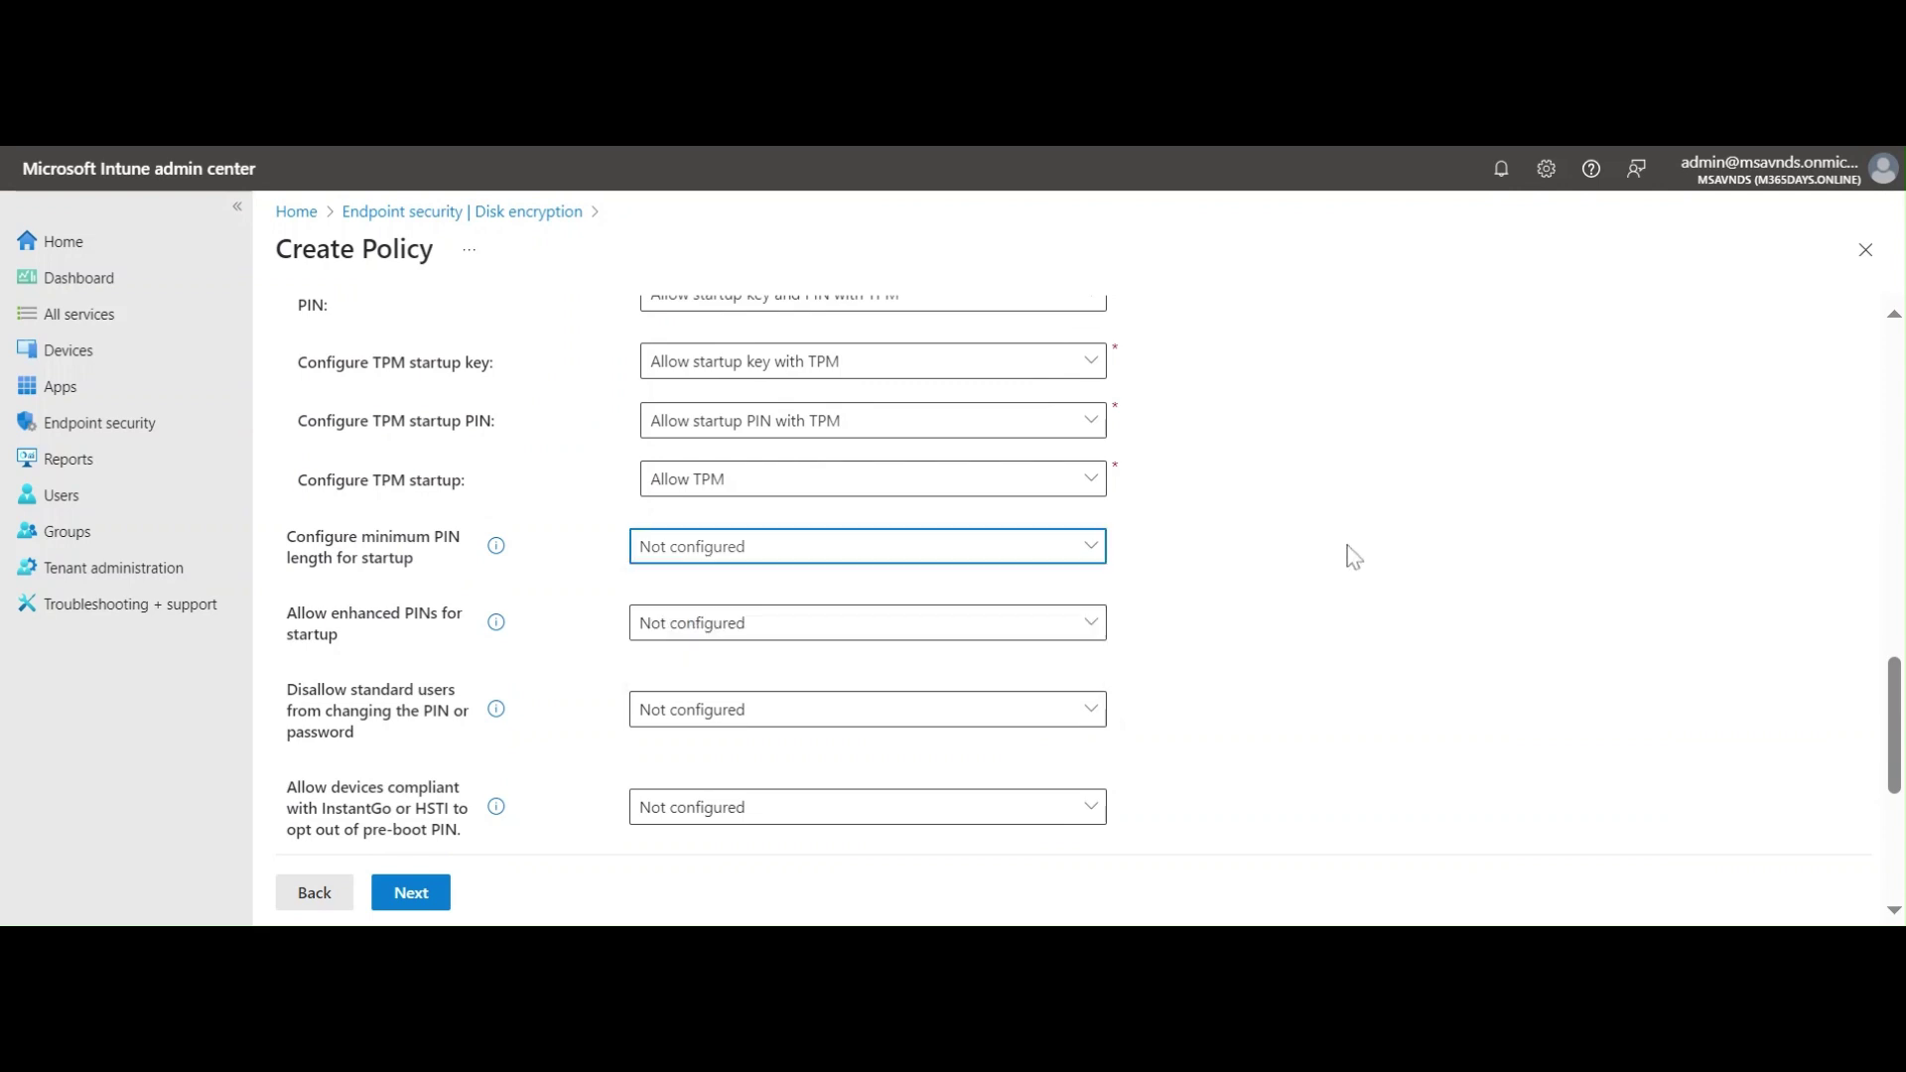
pyautogui.scroll(-3, 1353, 556)
pyautogui.scroll(-2, 1353, 556)
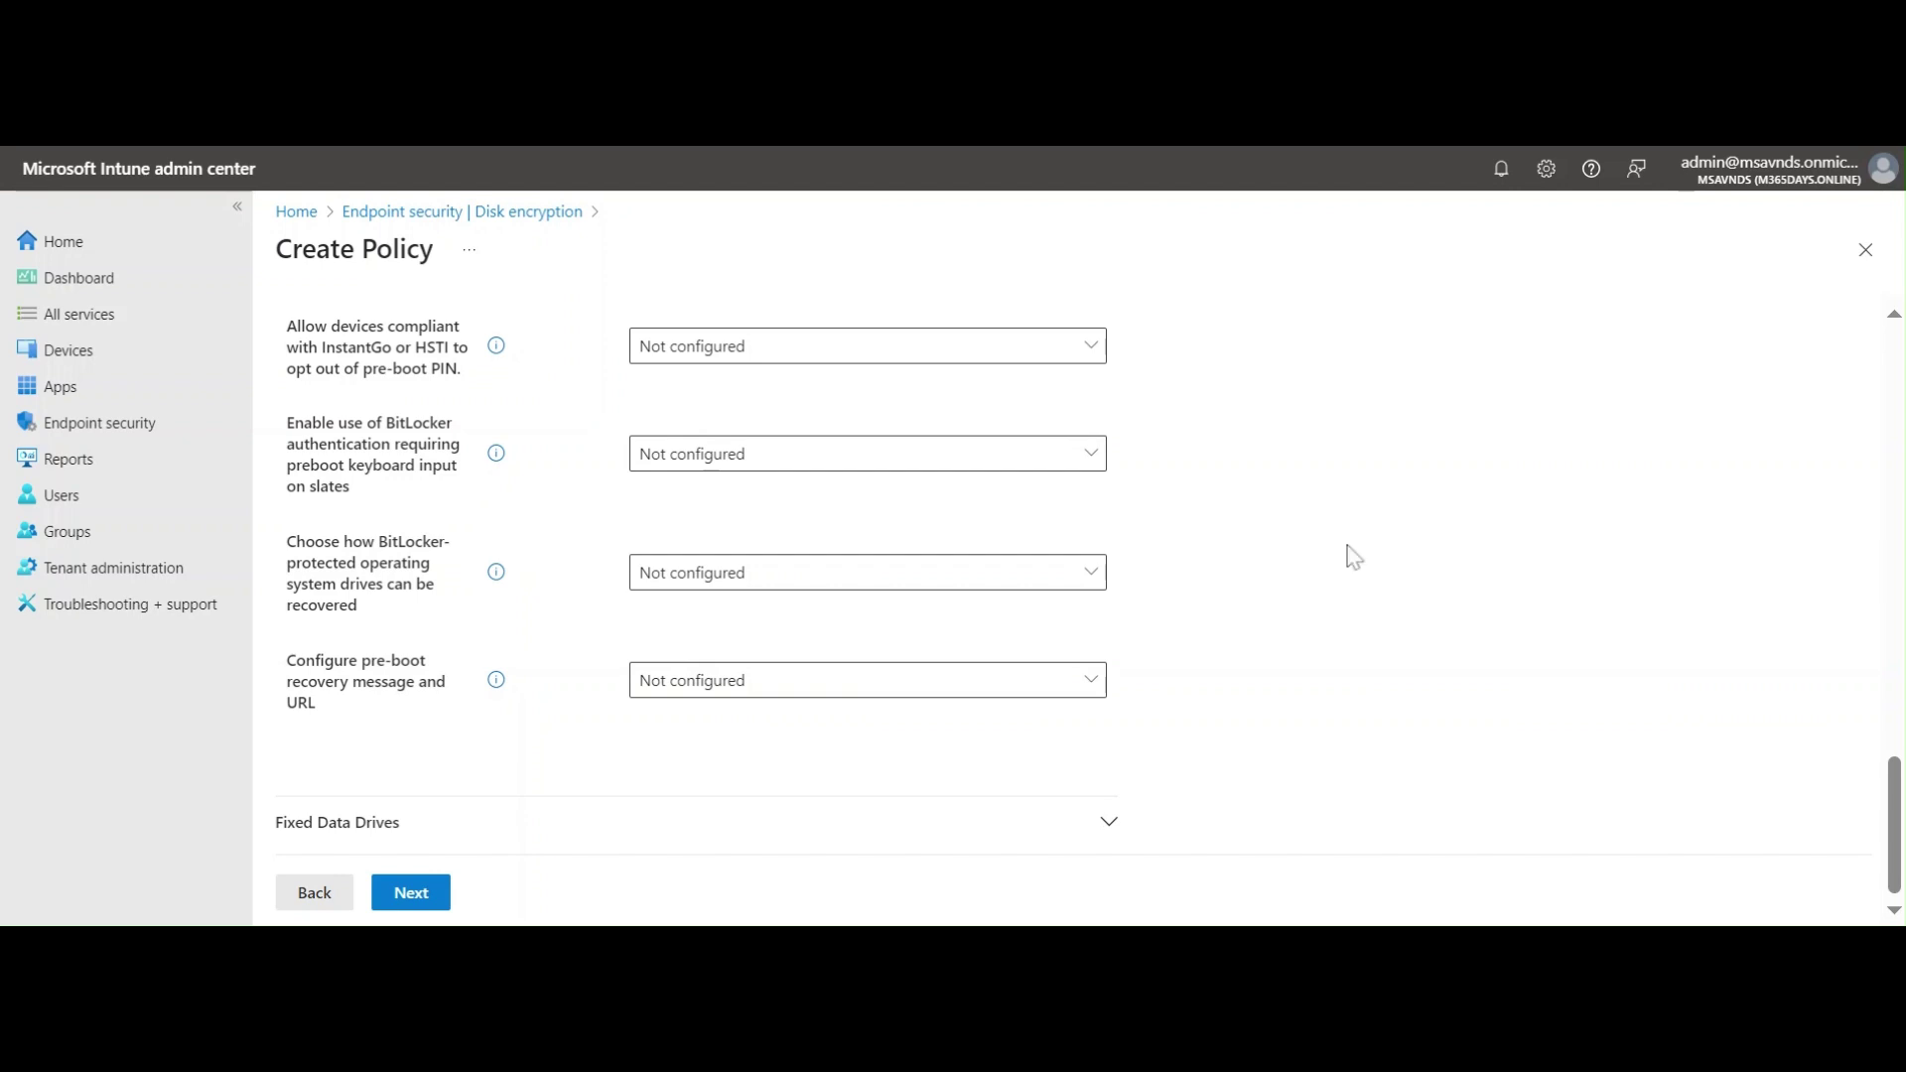
pyautogui.scroll(2, 1354, 557)
pyautogui.scroll(-2, 1355, 557)
# Enable enforcing the drive encryption type under Fixed Data Drives, with Allow user to choose (default) as the encryption type.
pyautogui.click(921, 828)
pyautogui.scroll(-4, 1480, 634)
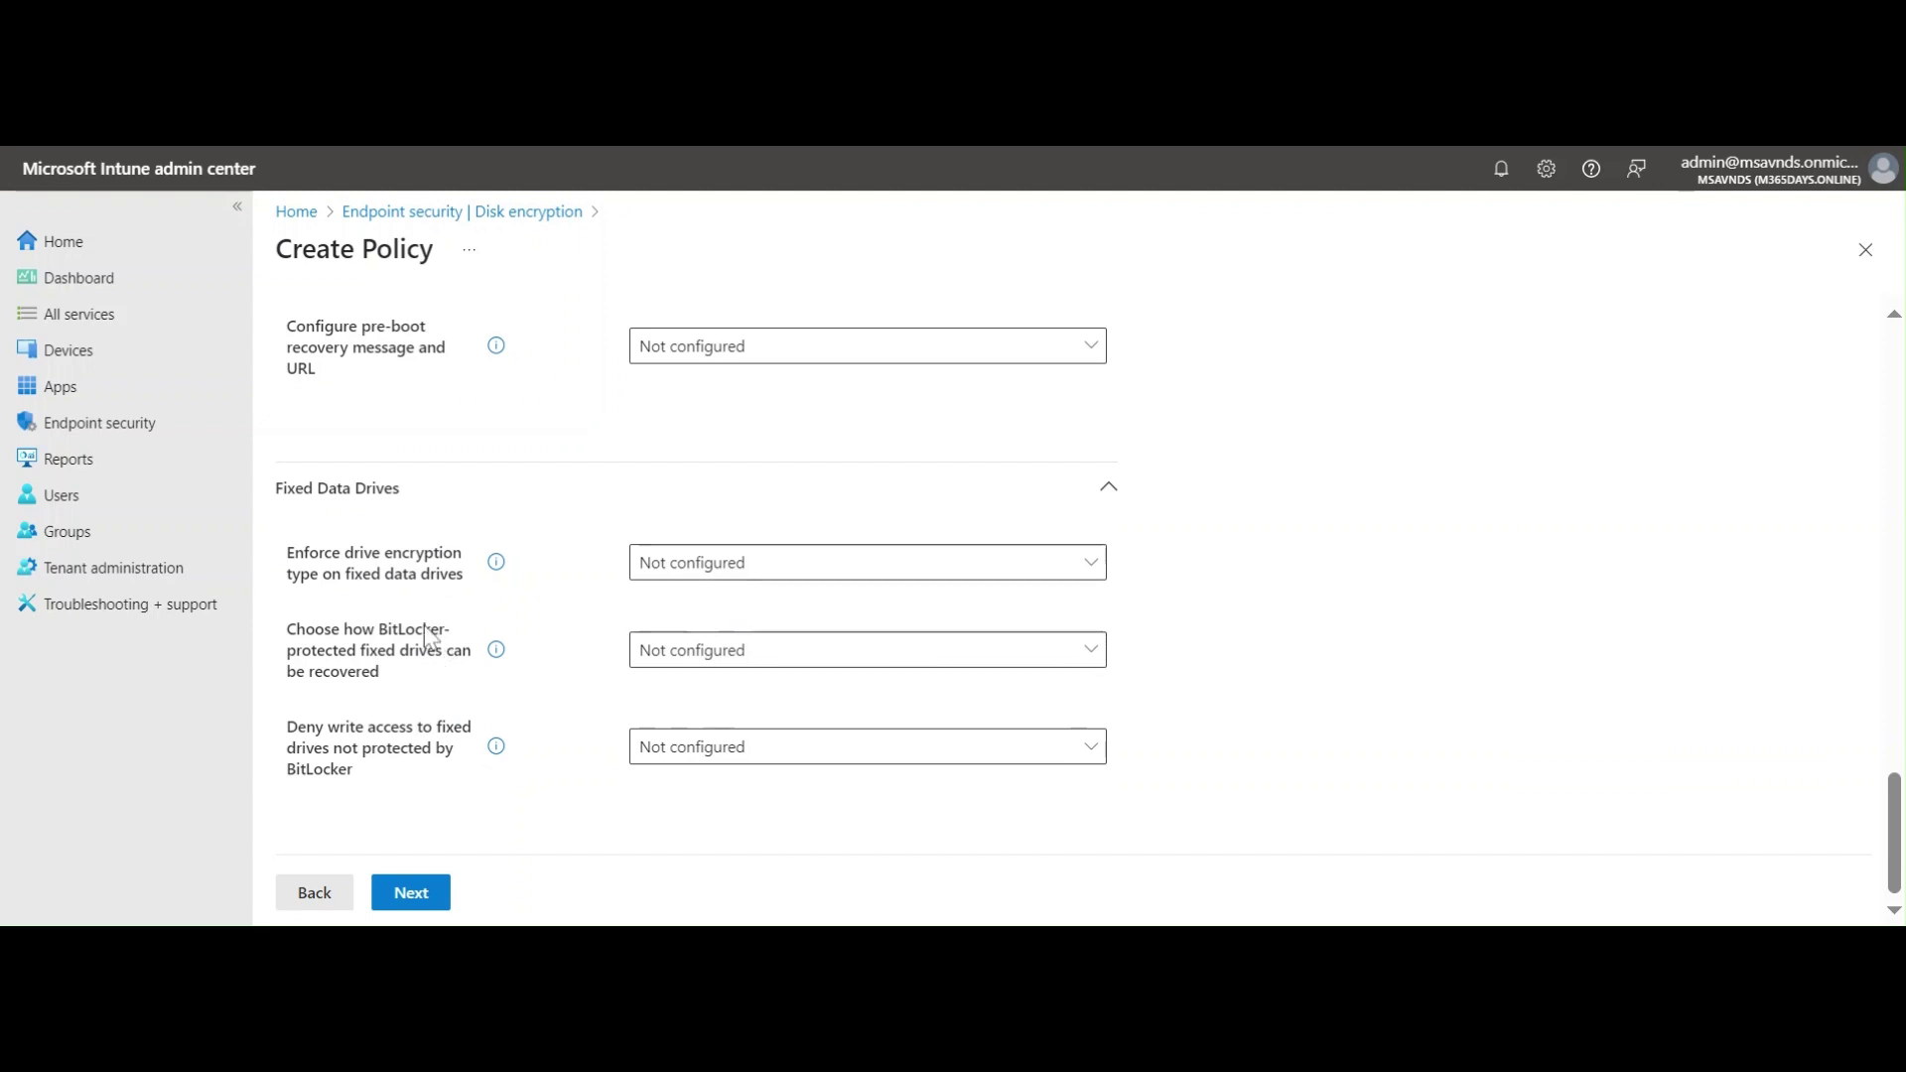
pyautogui.click(722, 570)
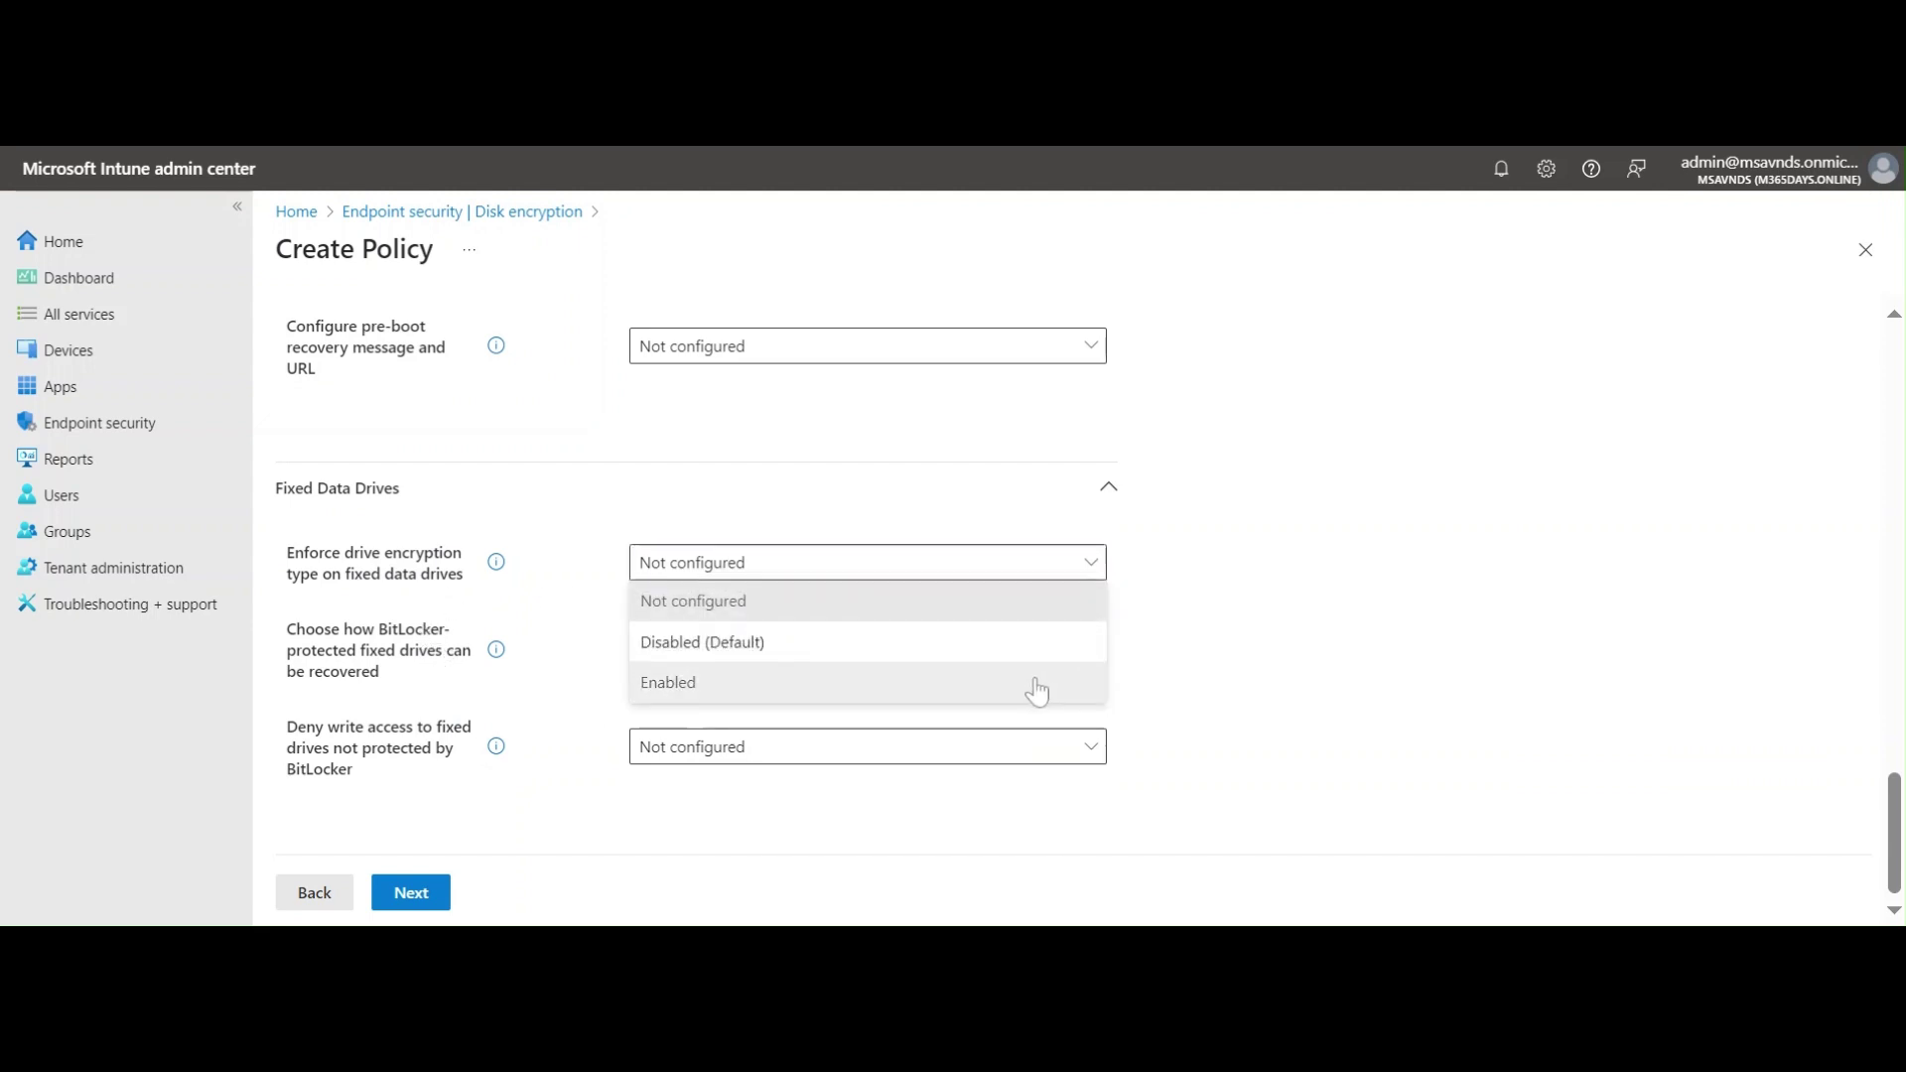
pyautogui.click(724, 682)
pyautogui.click(859, 639)
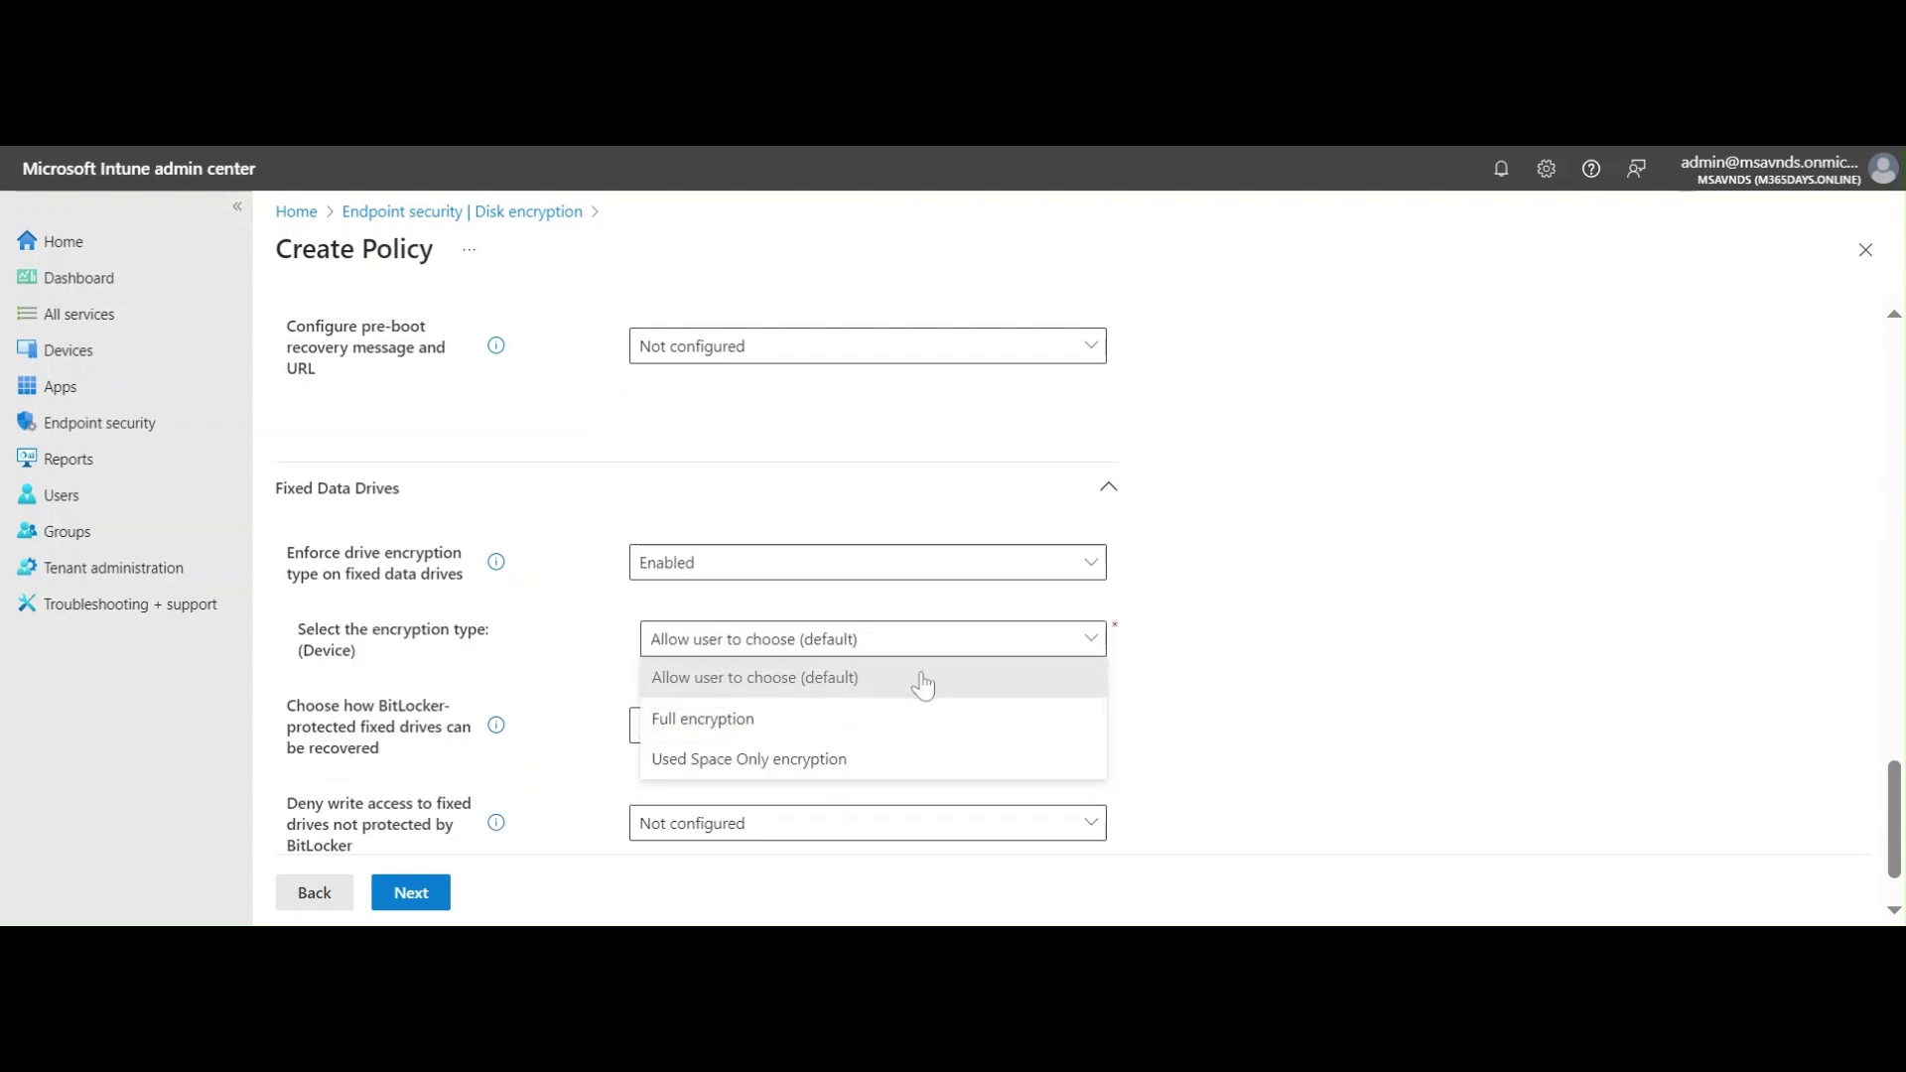
pyautogui.click(836, 687)
# Enable the recovery setting for BitLocker-protected fixed drives and the denial of write access to fixed drives not protected by BitLocker.
pyautogui.scroll(-1, 1290, 700)
pyautogui.click(758, 667)
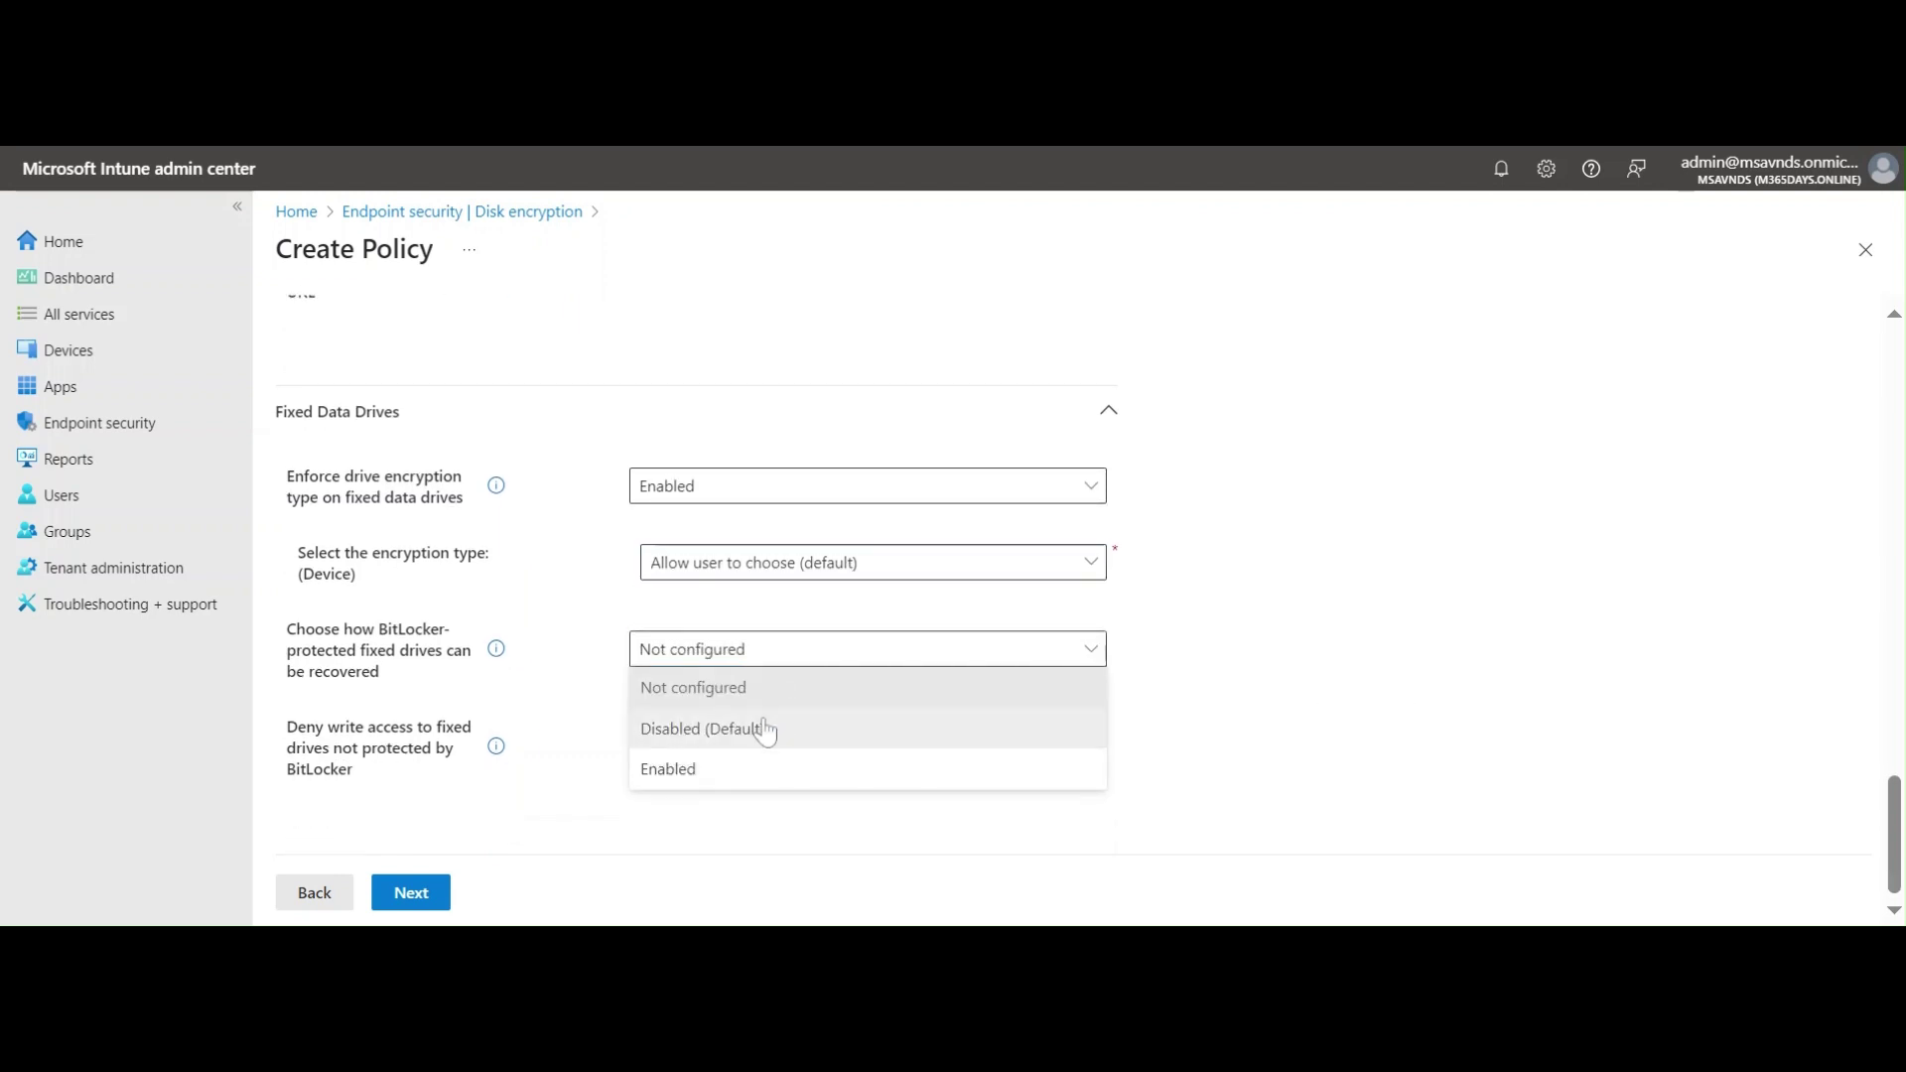
pyautogui.click(736, 774)
pyautogui.scroll(-4, 1387, 672)
pyautogui.scroll(-3, 681, 636)
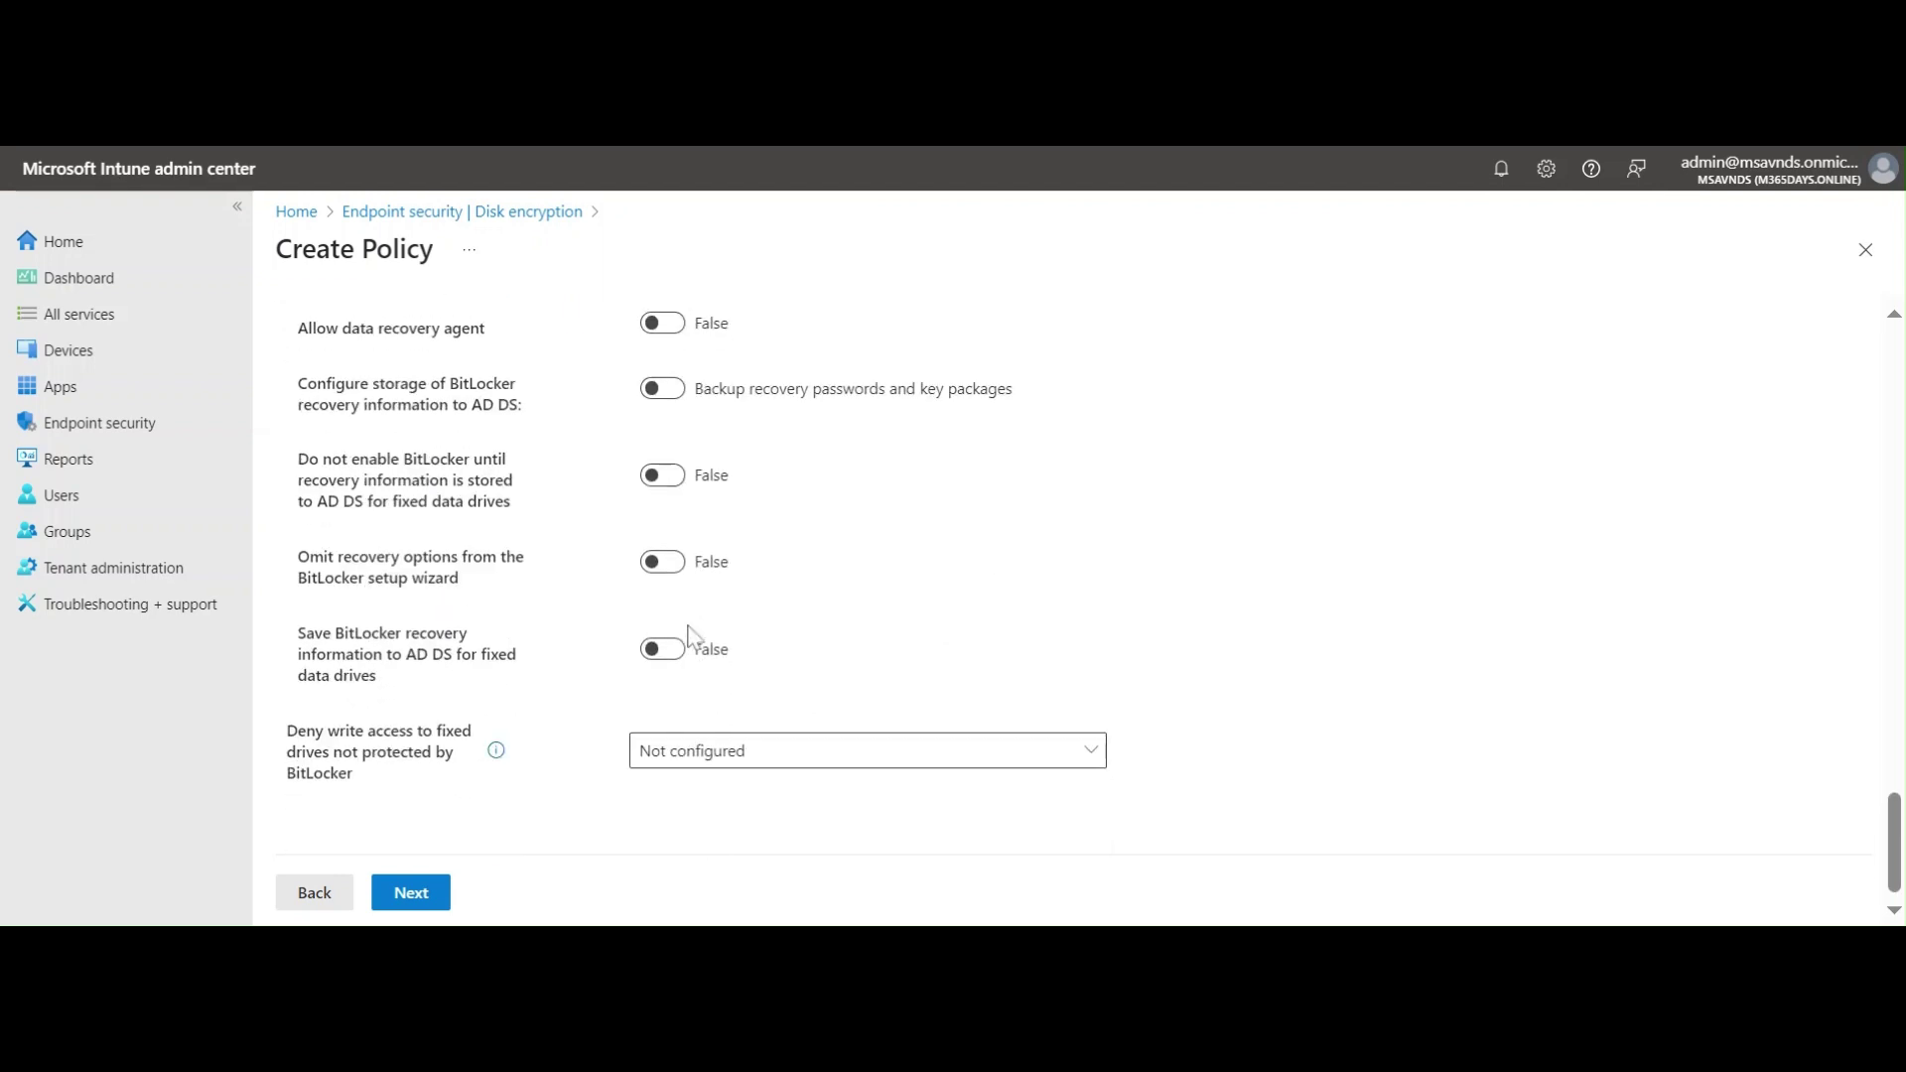
pyautogui.click(735, 754)
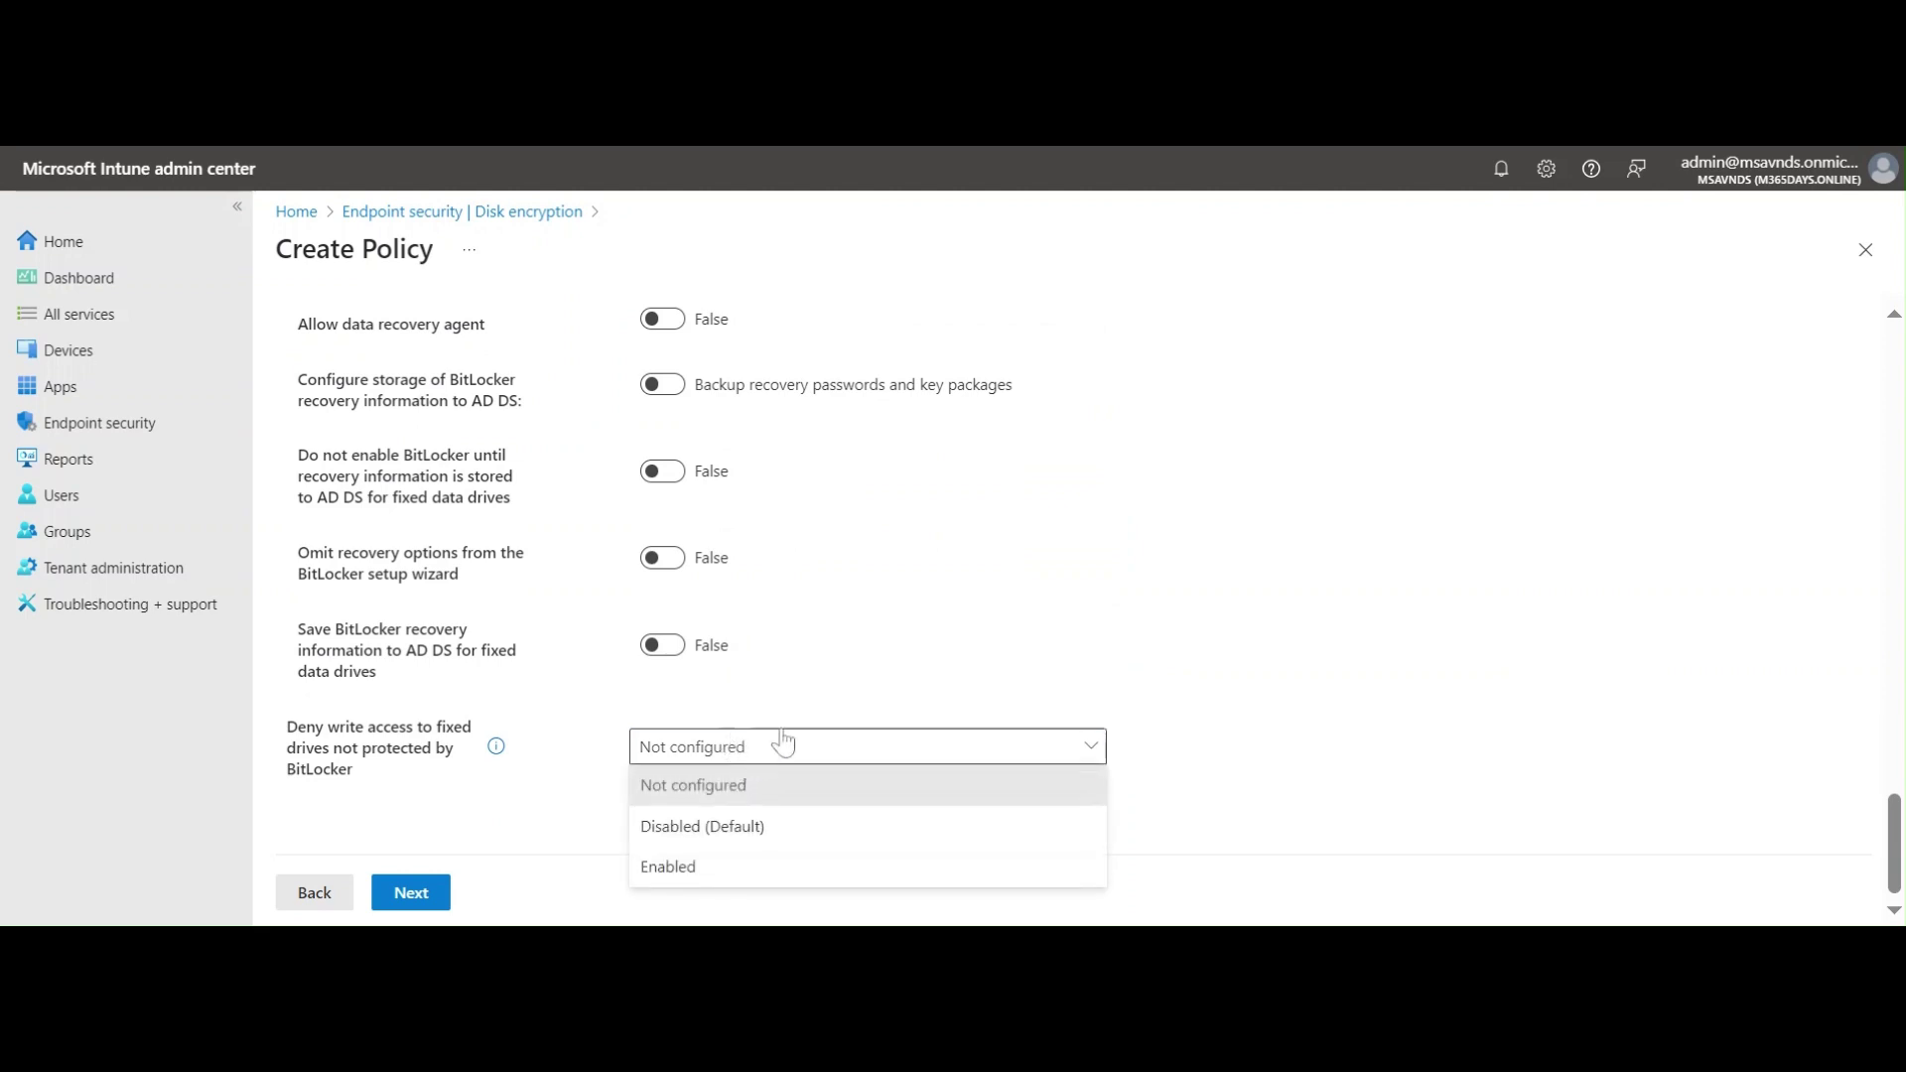
pyautogui.click(687, 878)
# Collapse the BitLocker, BitLocker Drive Encryption, Operating System Drives and Fixed Data Drives categories.
pyautogui.scroll(10, 1403, 629)
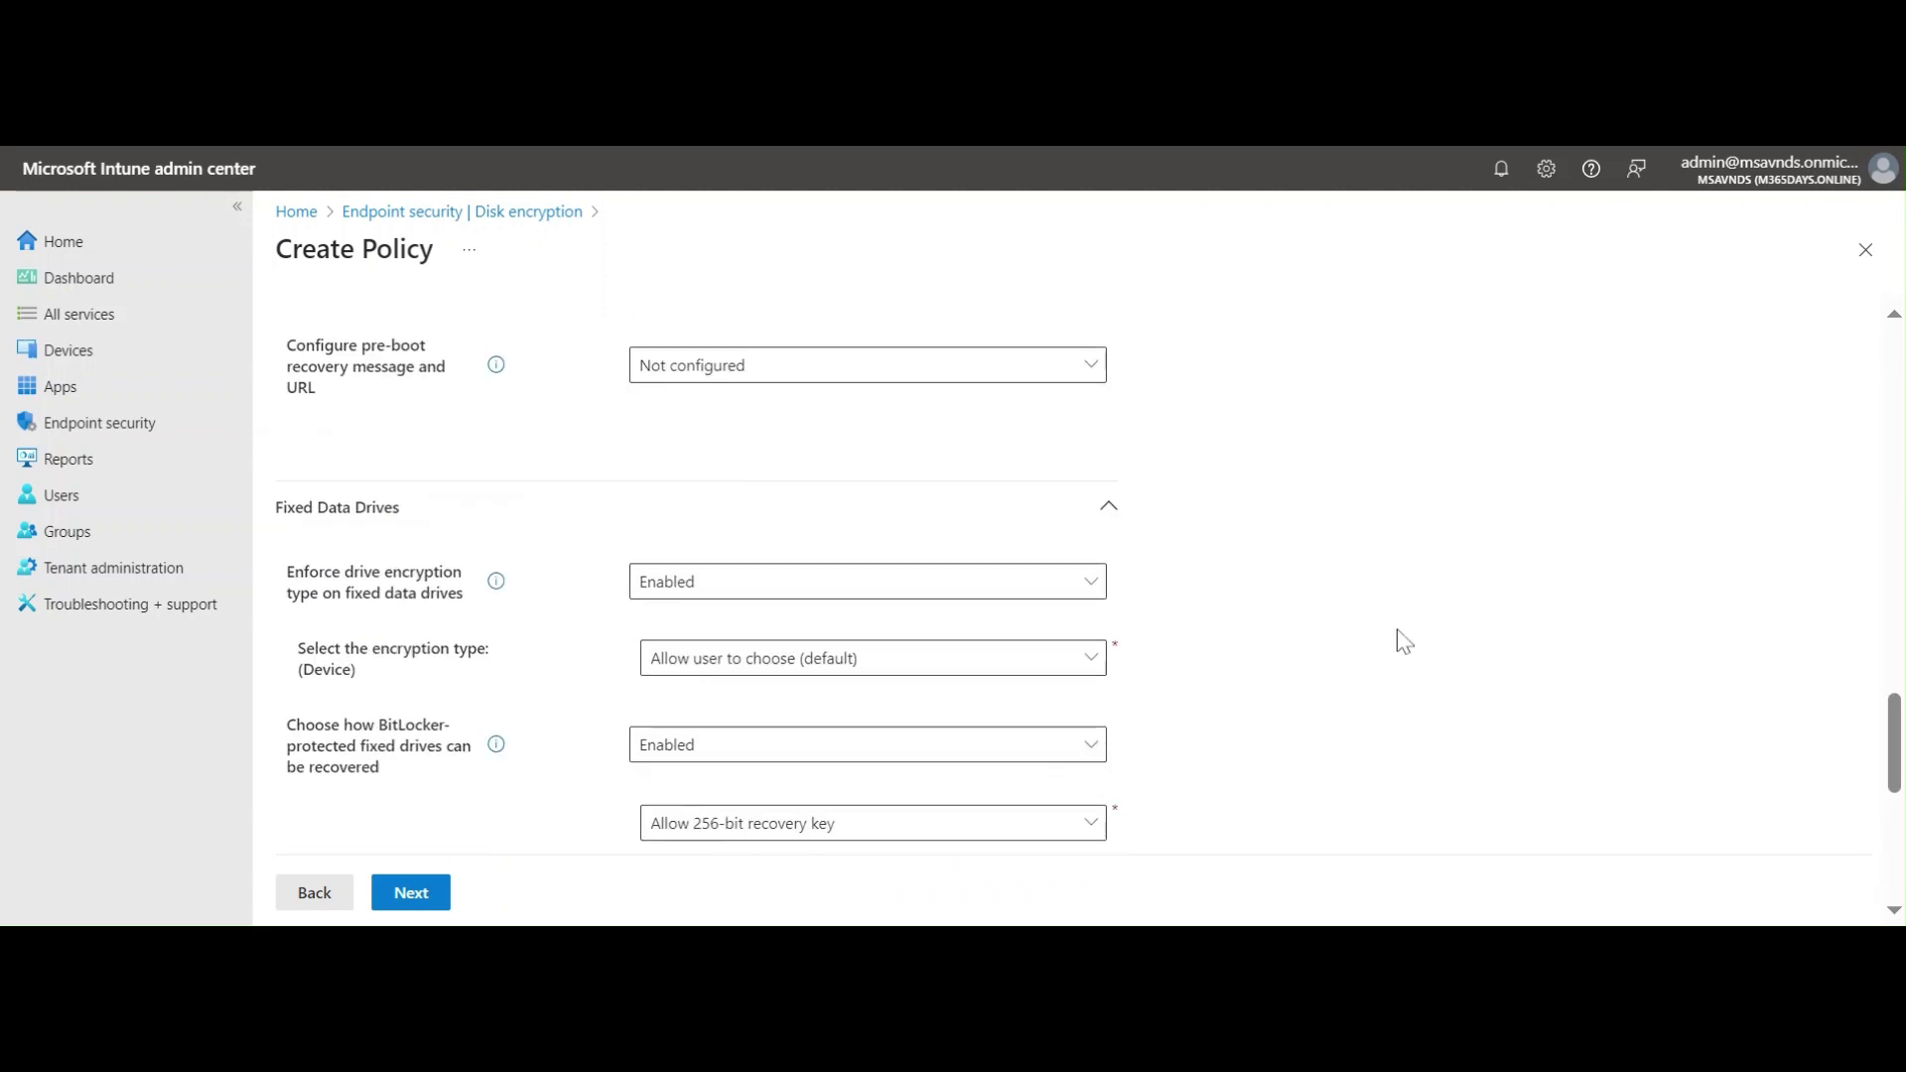
pyautogui.scroll(10, 1403, 643)
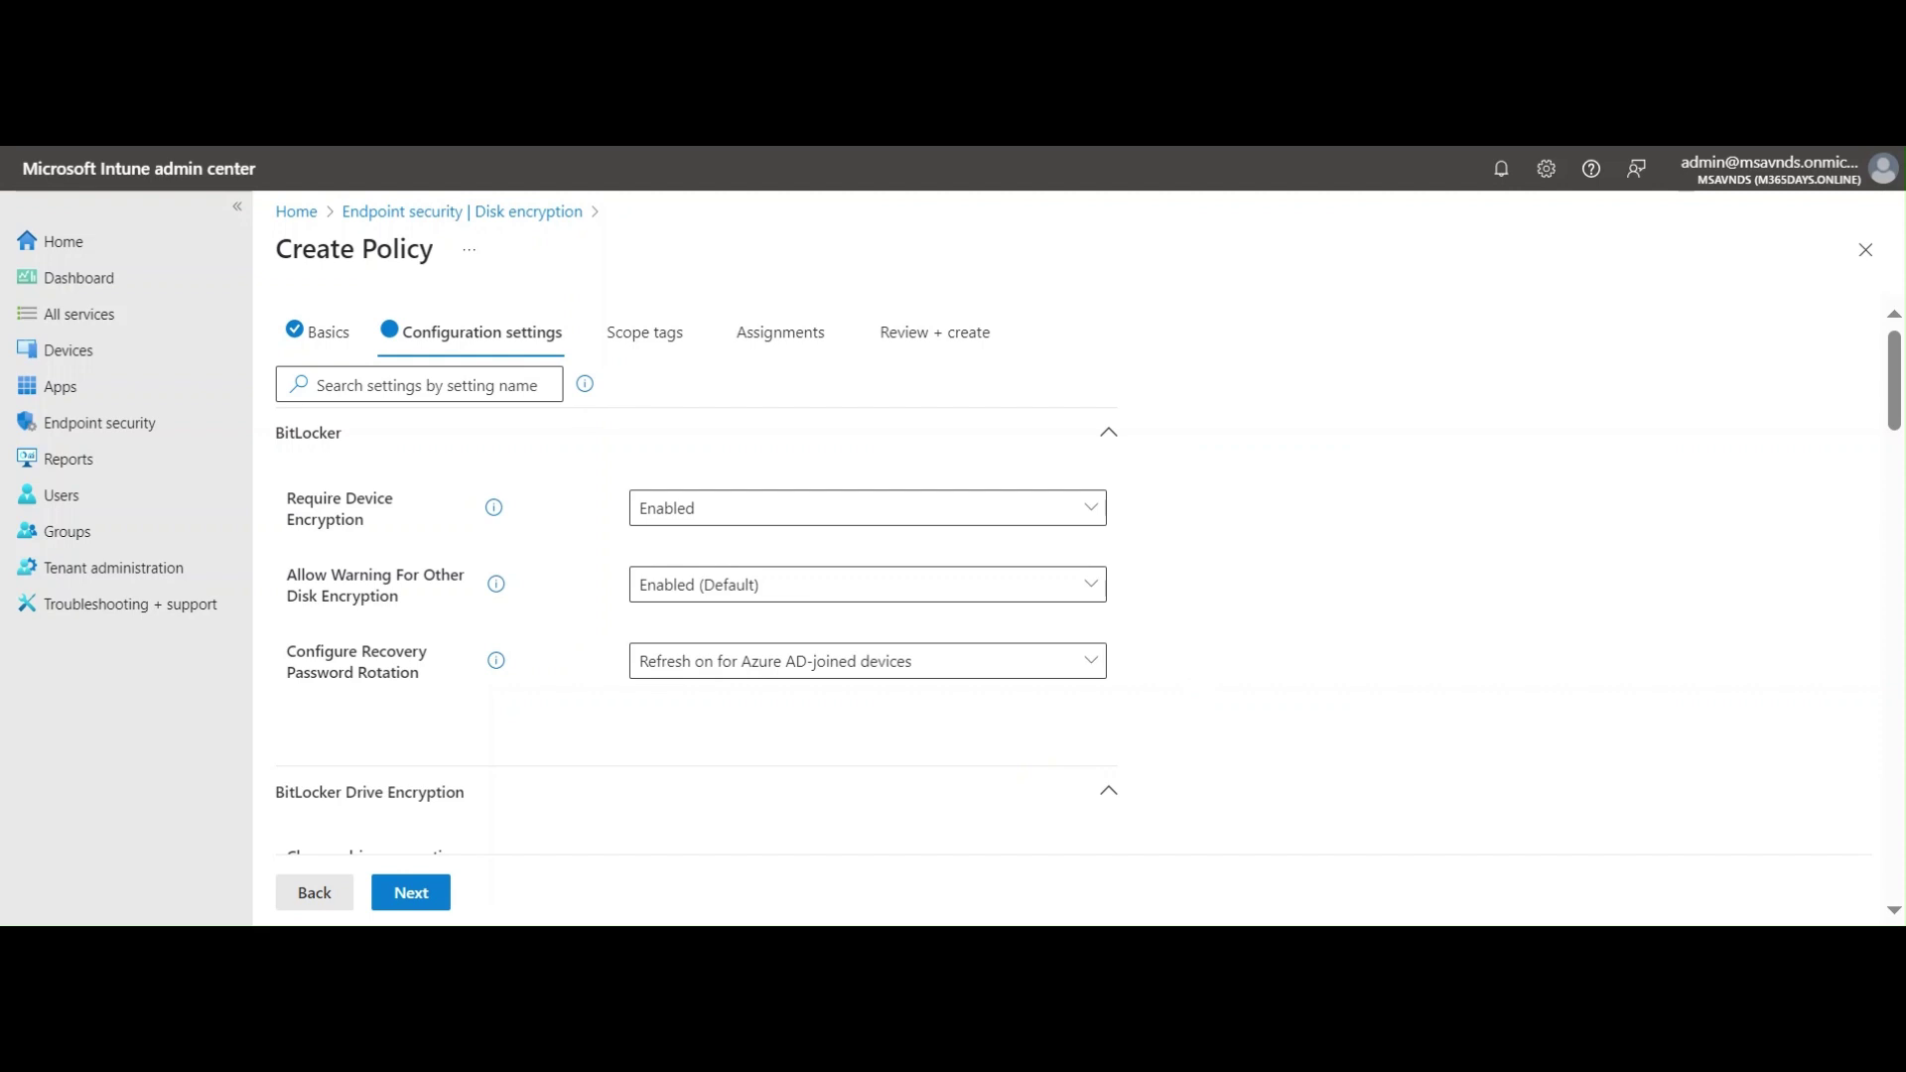
pyautogui.click(1105, 435)
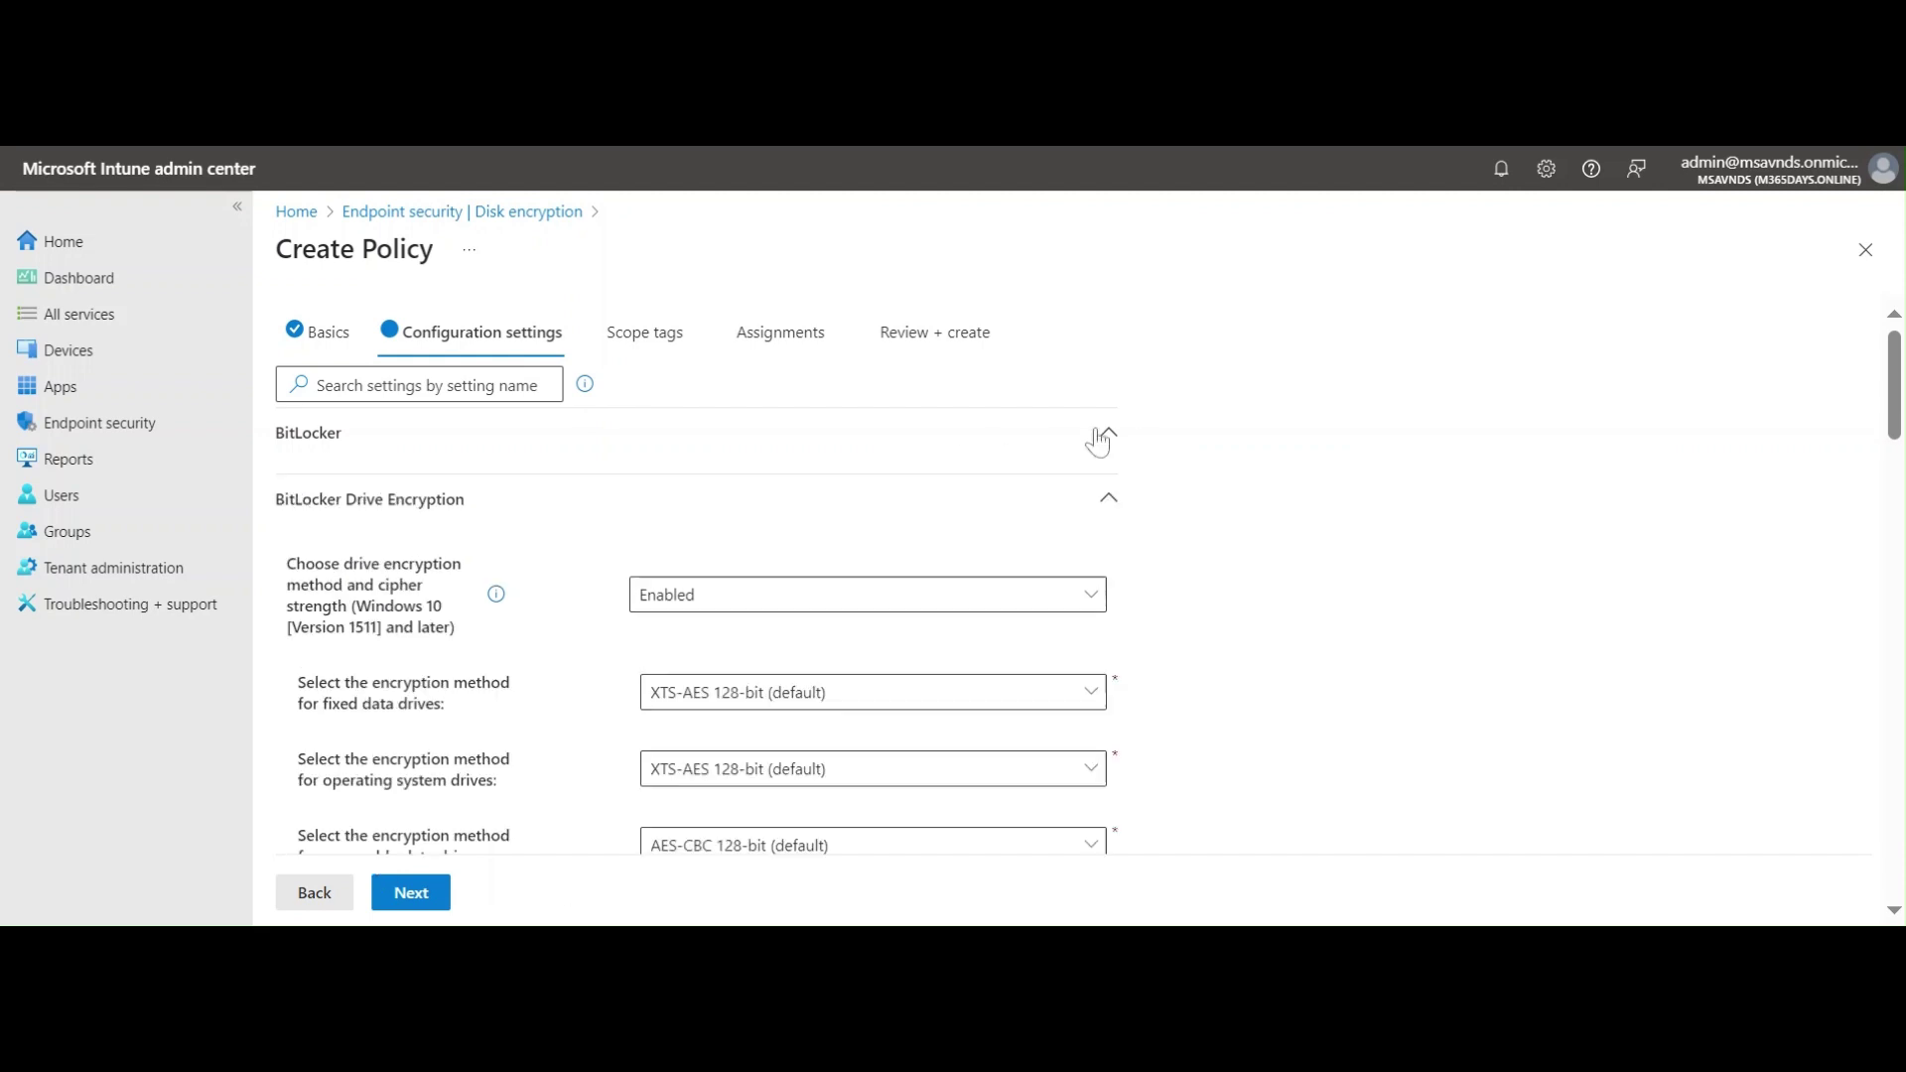
pyautogui.click(1106, 497)
pyautogui.click(1106, 564)
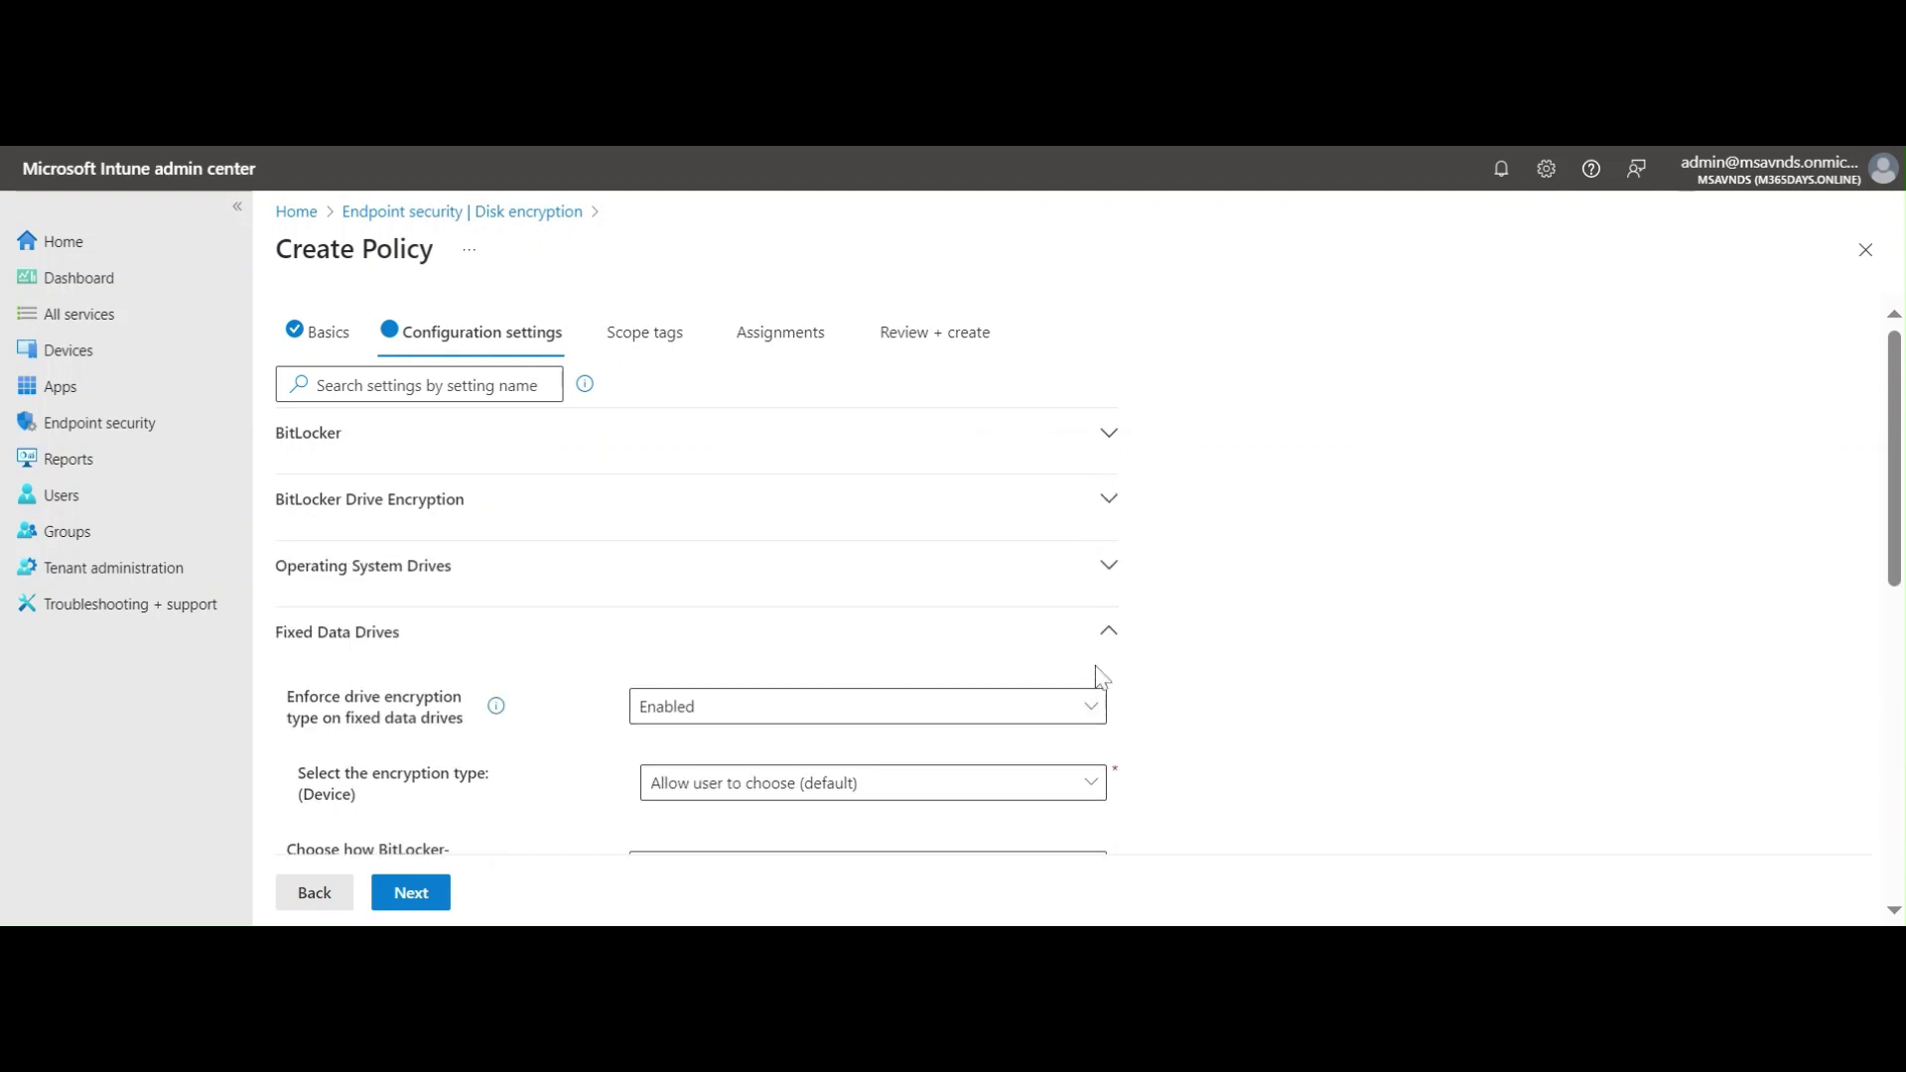
pyautogui.click(1103, 643)
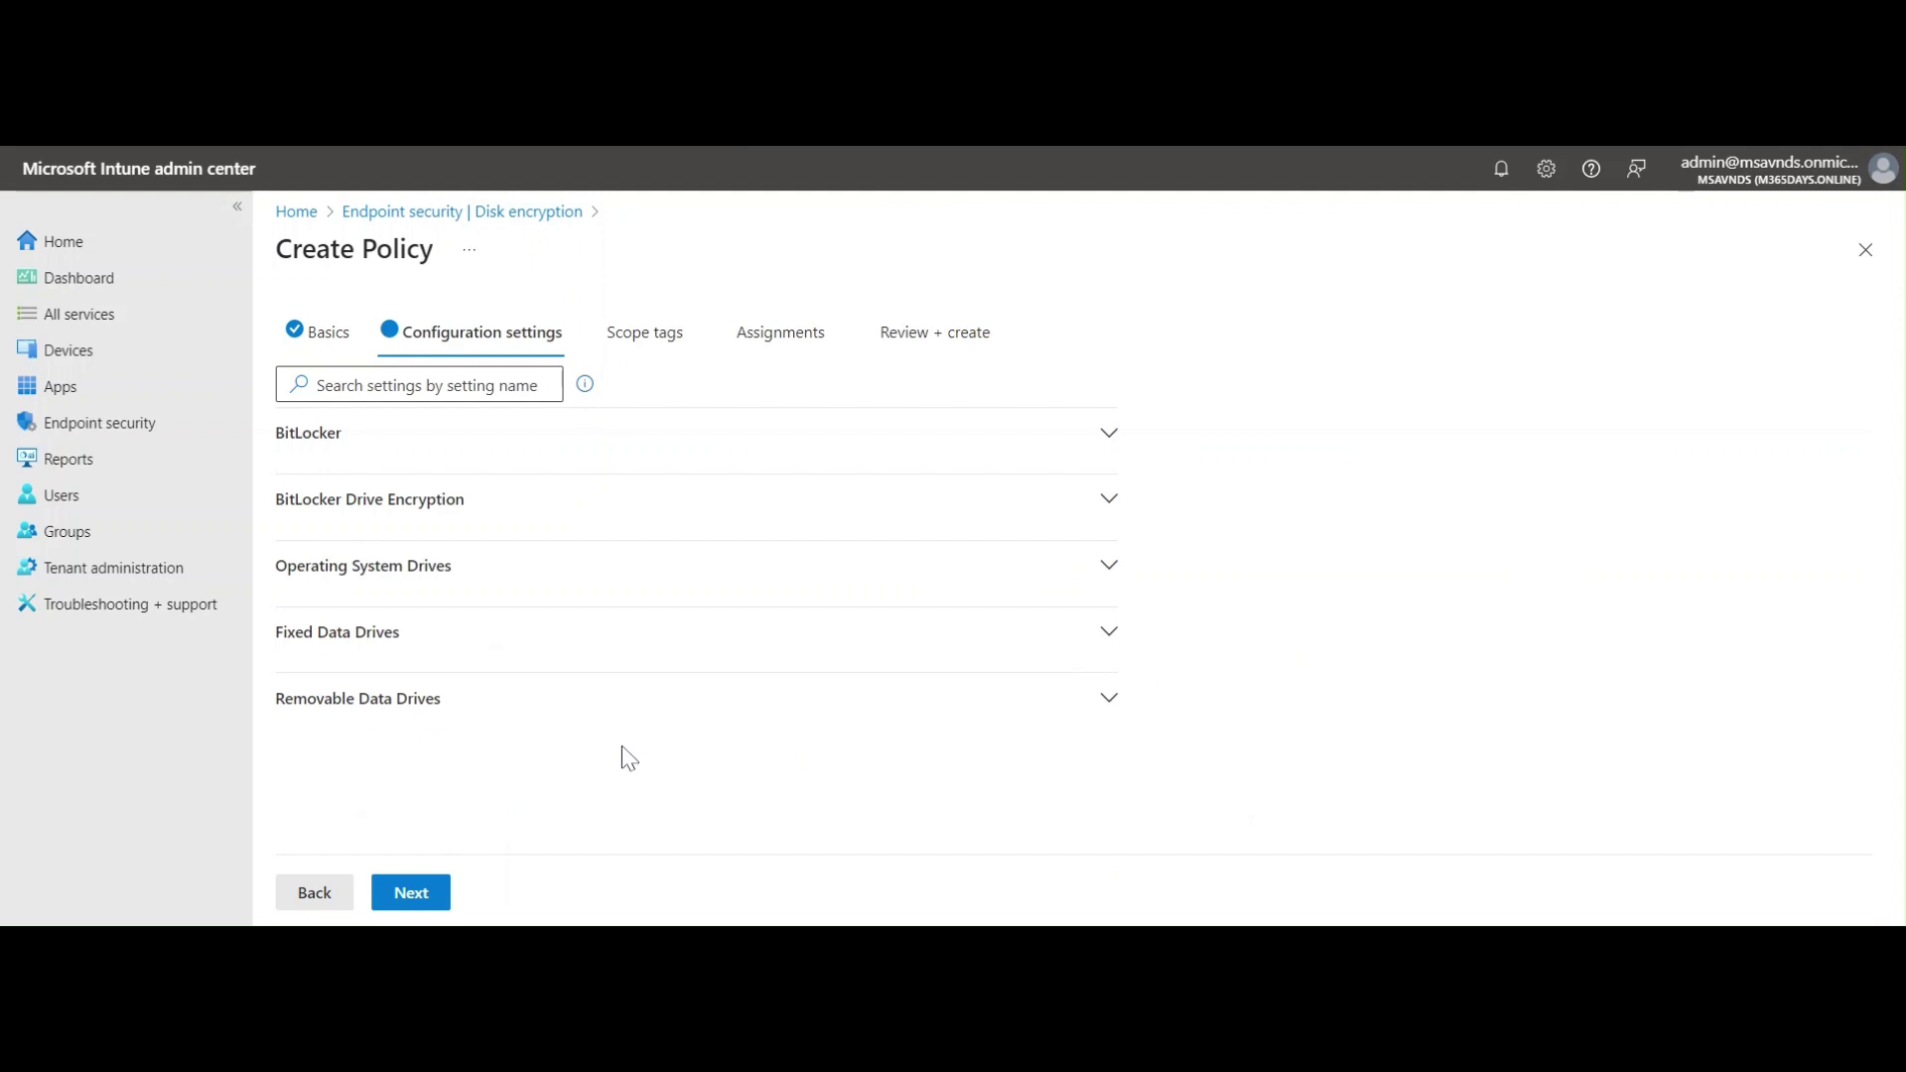
# Finish the configuration settings, keep the Default scope tag and proceed to the policy's assignments.
pyautogui.click(434, 892)
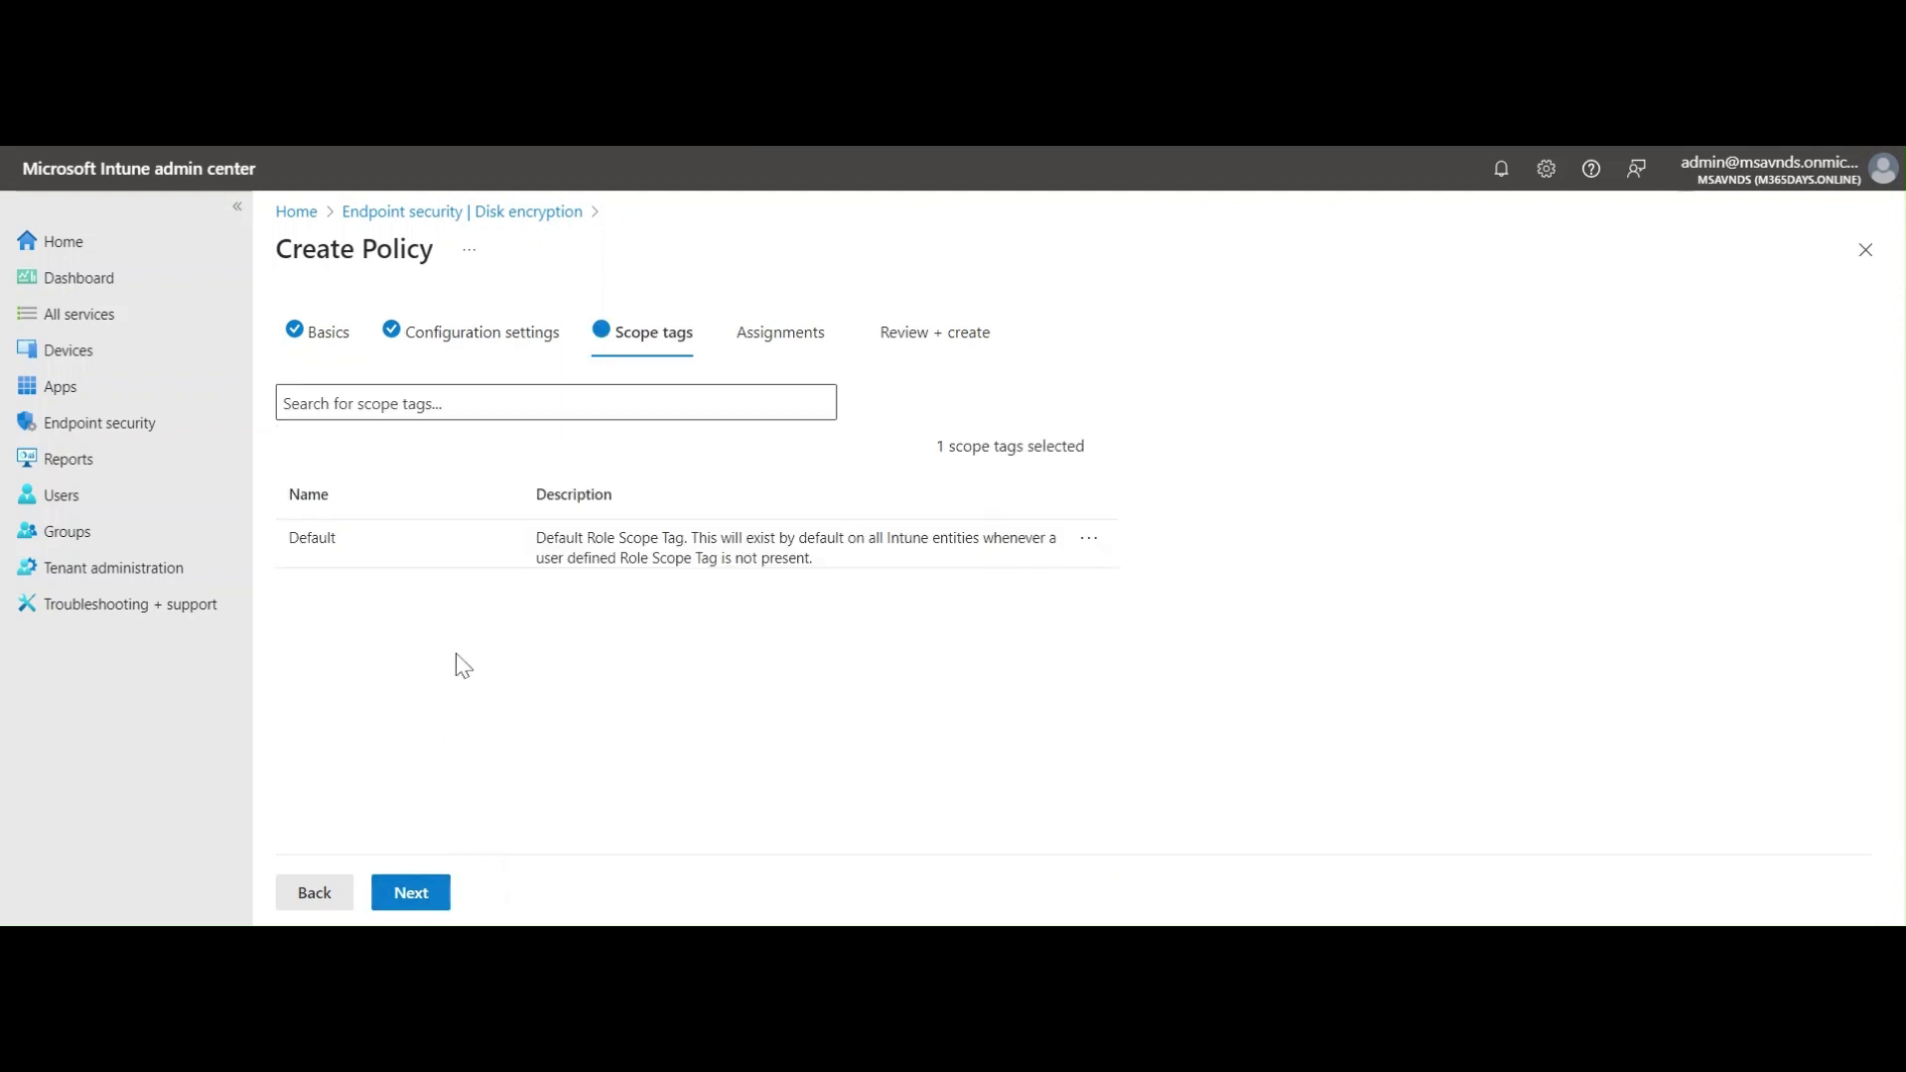
pyautogui.click(418, 904)
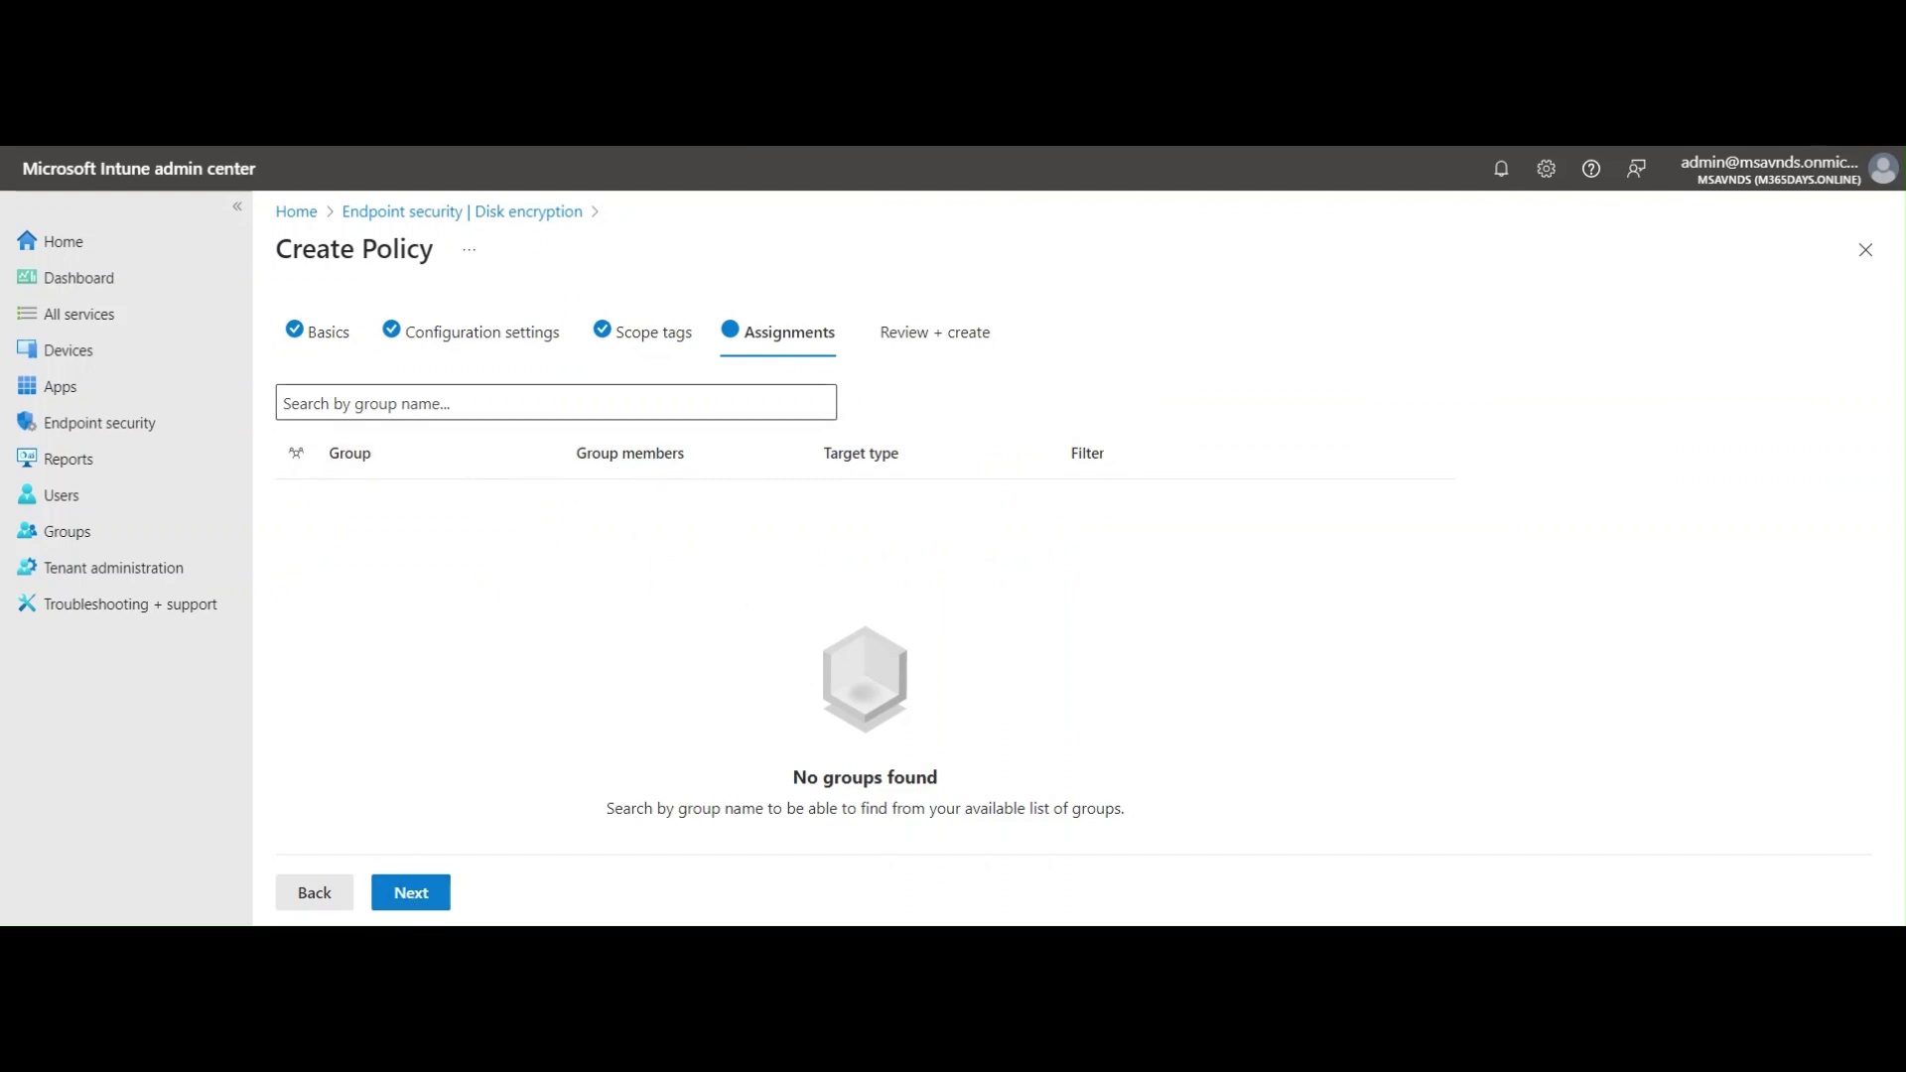
# Assign the policy to the All devices group with Include as the target type.
pyautogui.click(556, 403)
pyautogui.write('all device')
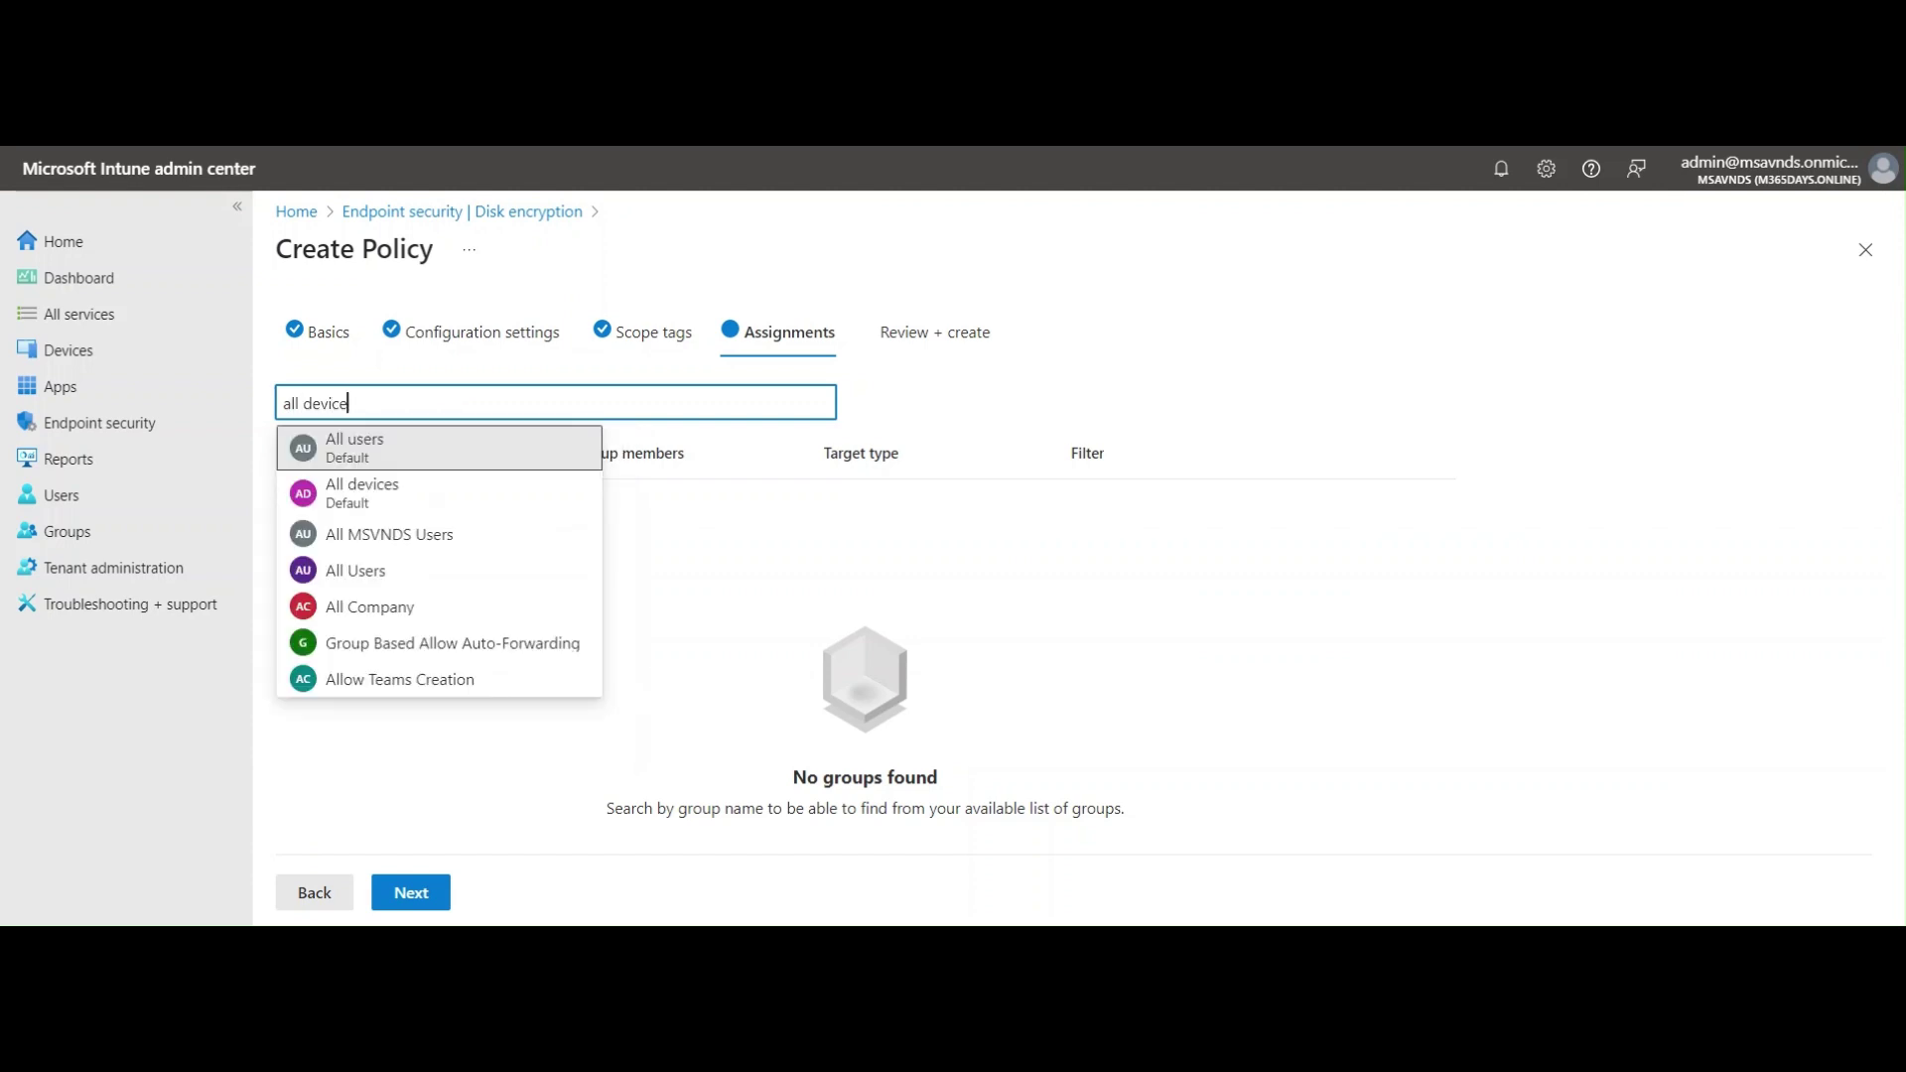
pyautogui.click(427, 491)
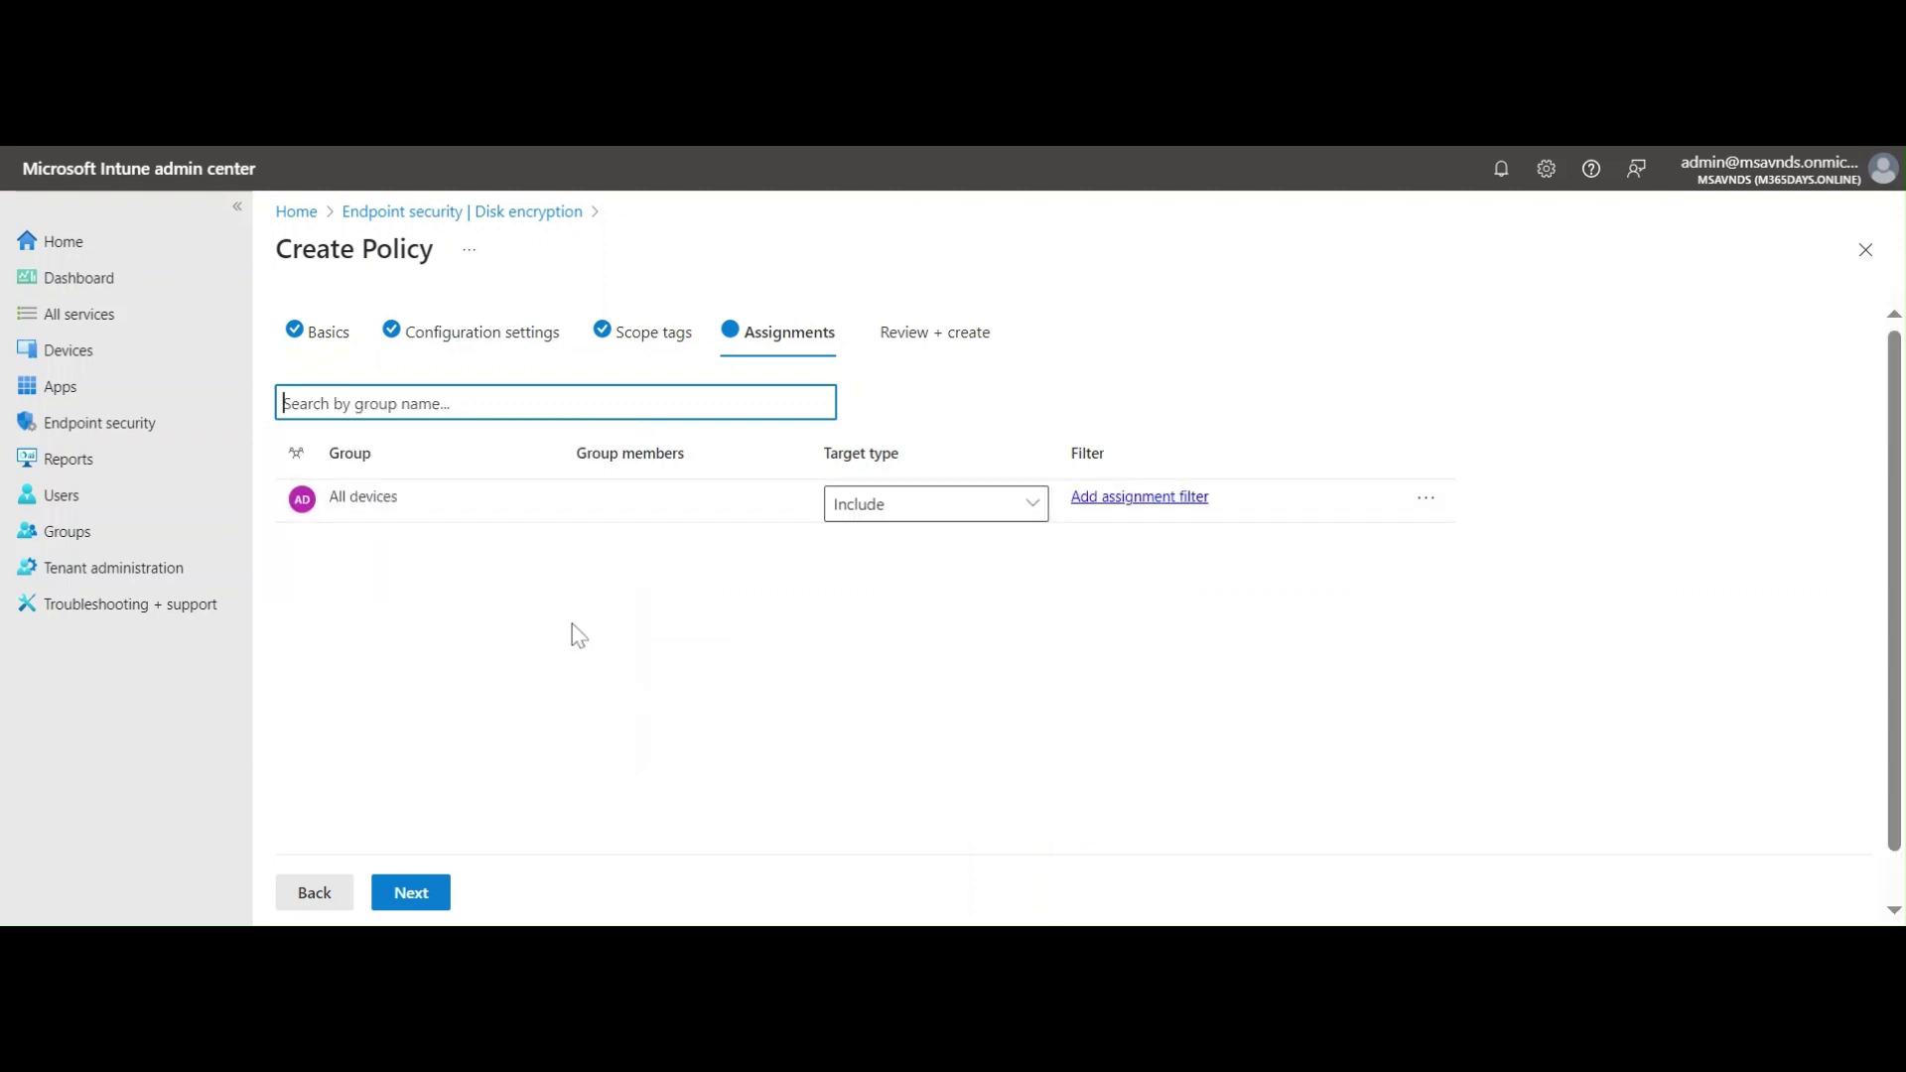
pyautogui.click(940, 509)
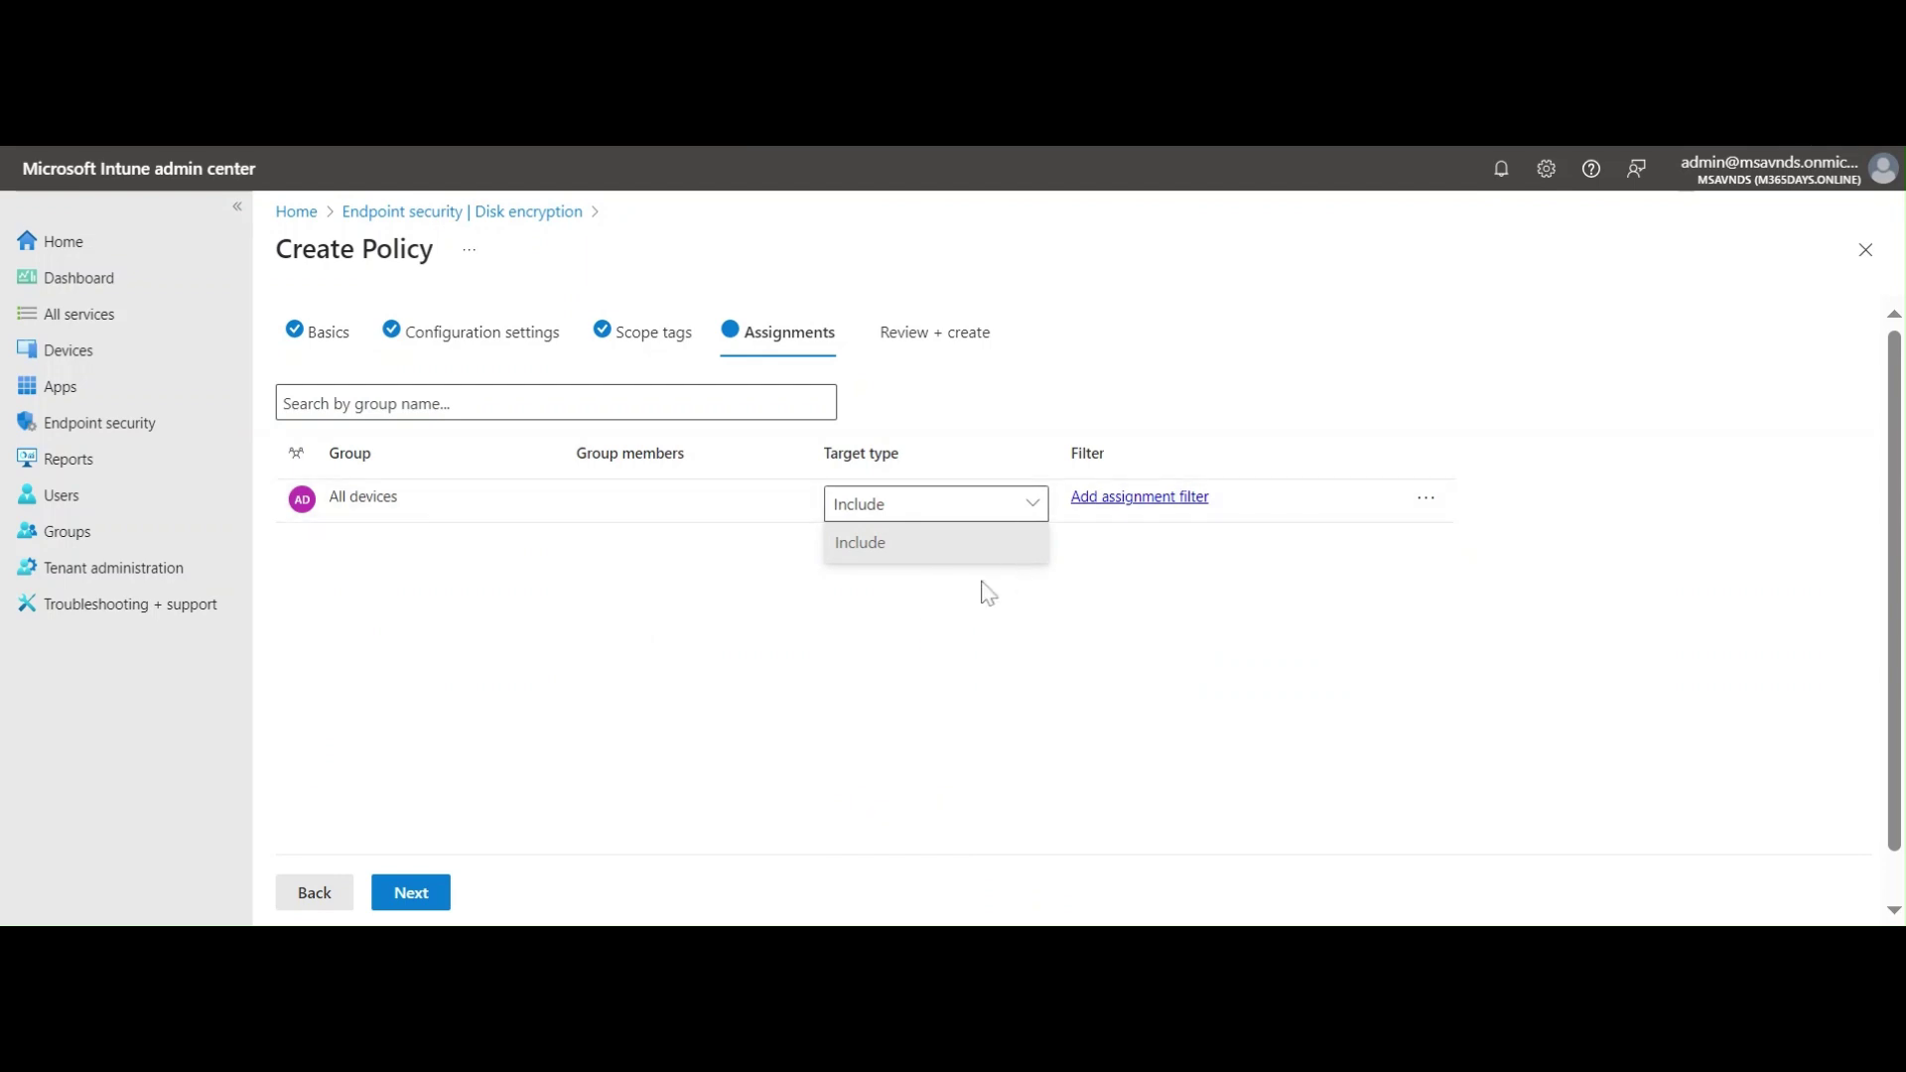
pyautogui.click(1077, 629)
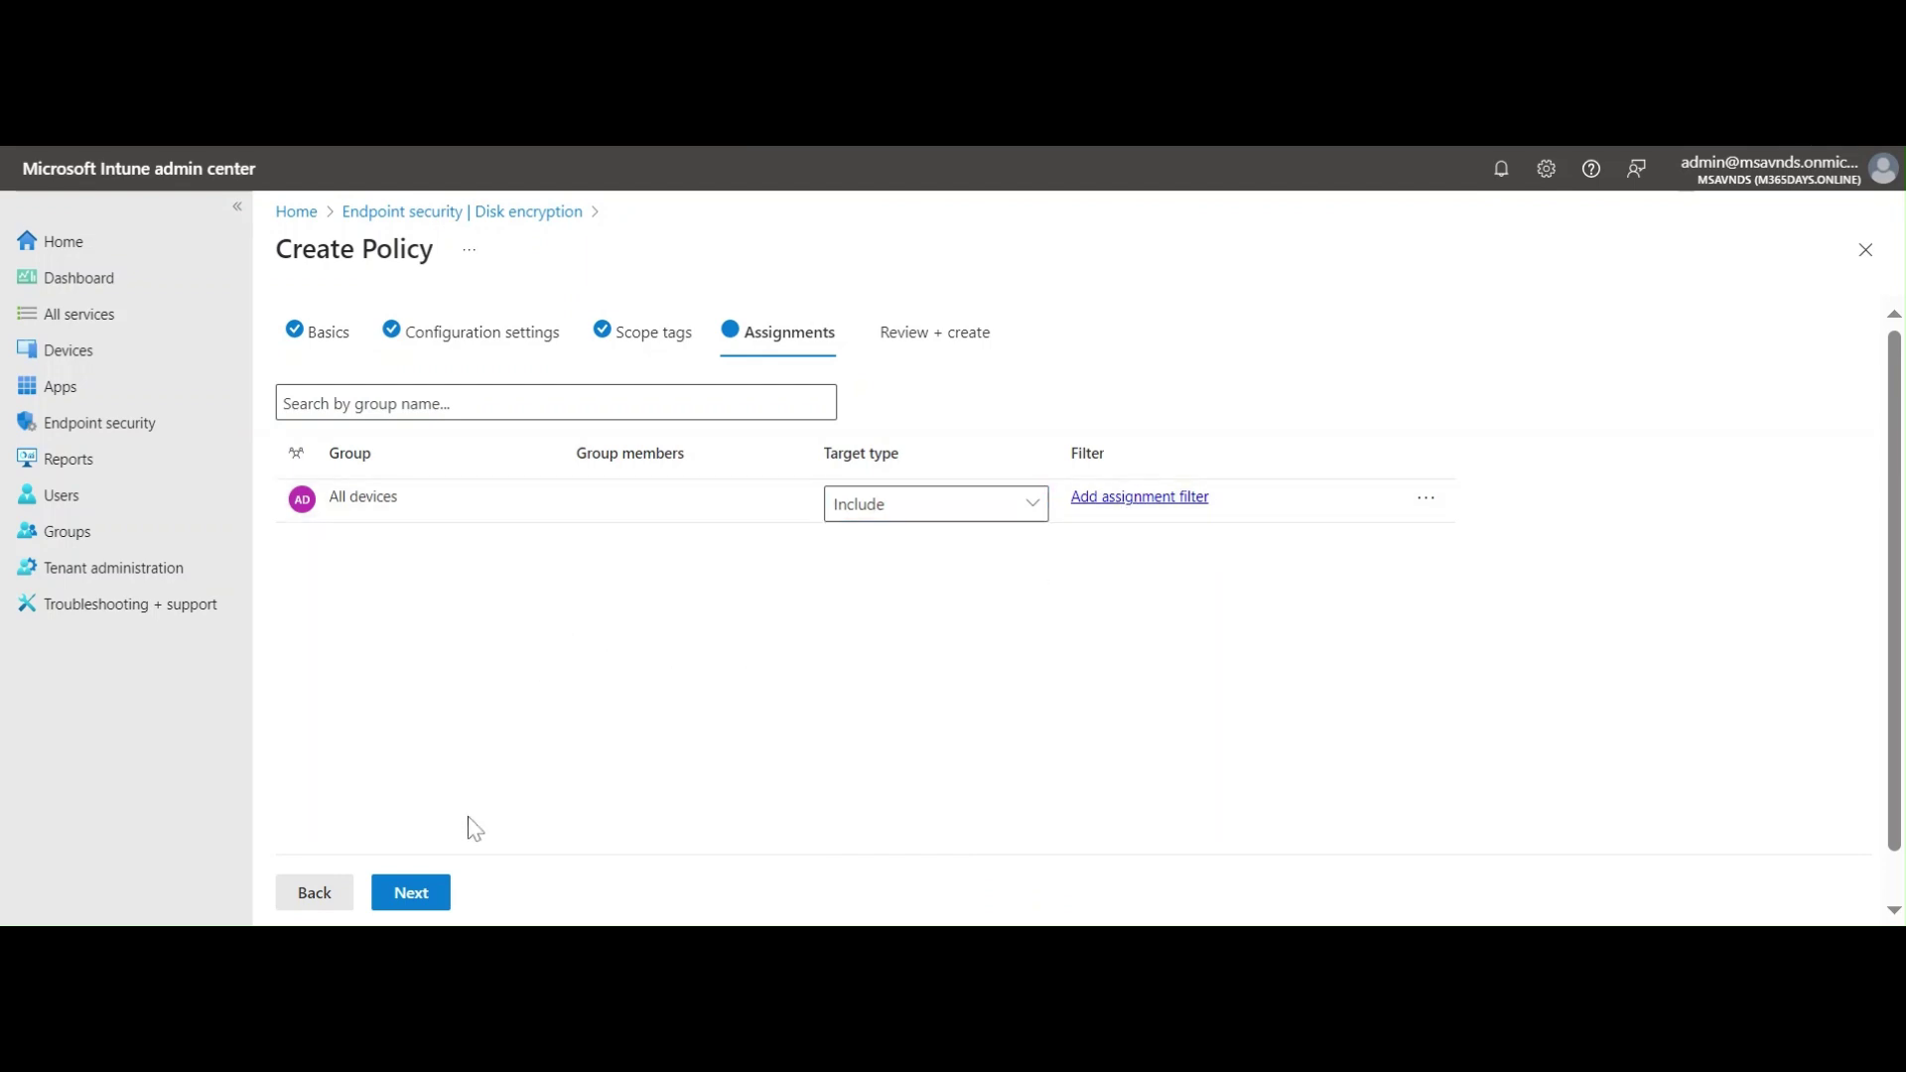
# Finish the assignments, save the new BitLocker policy and refresh the disk encryption policy list.
pyautogui.click(408, 888)
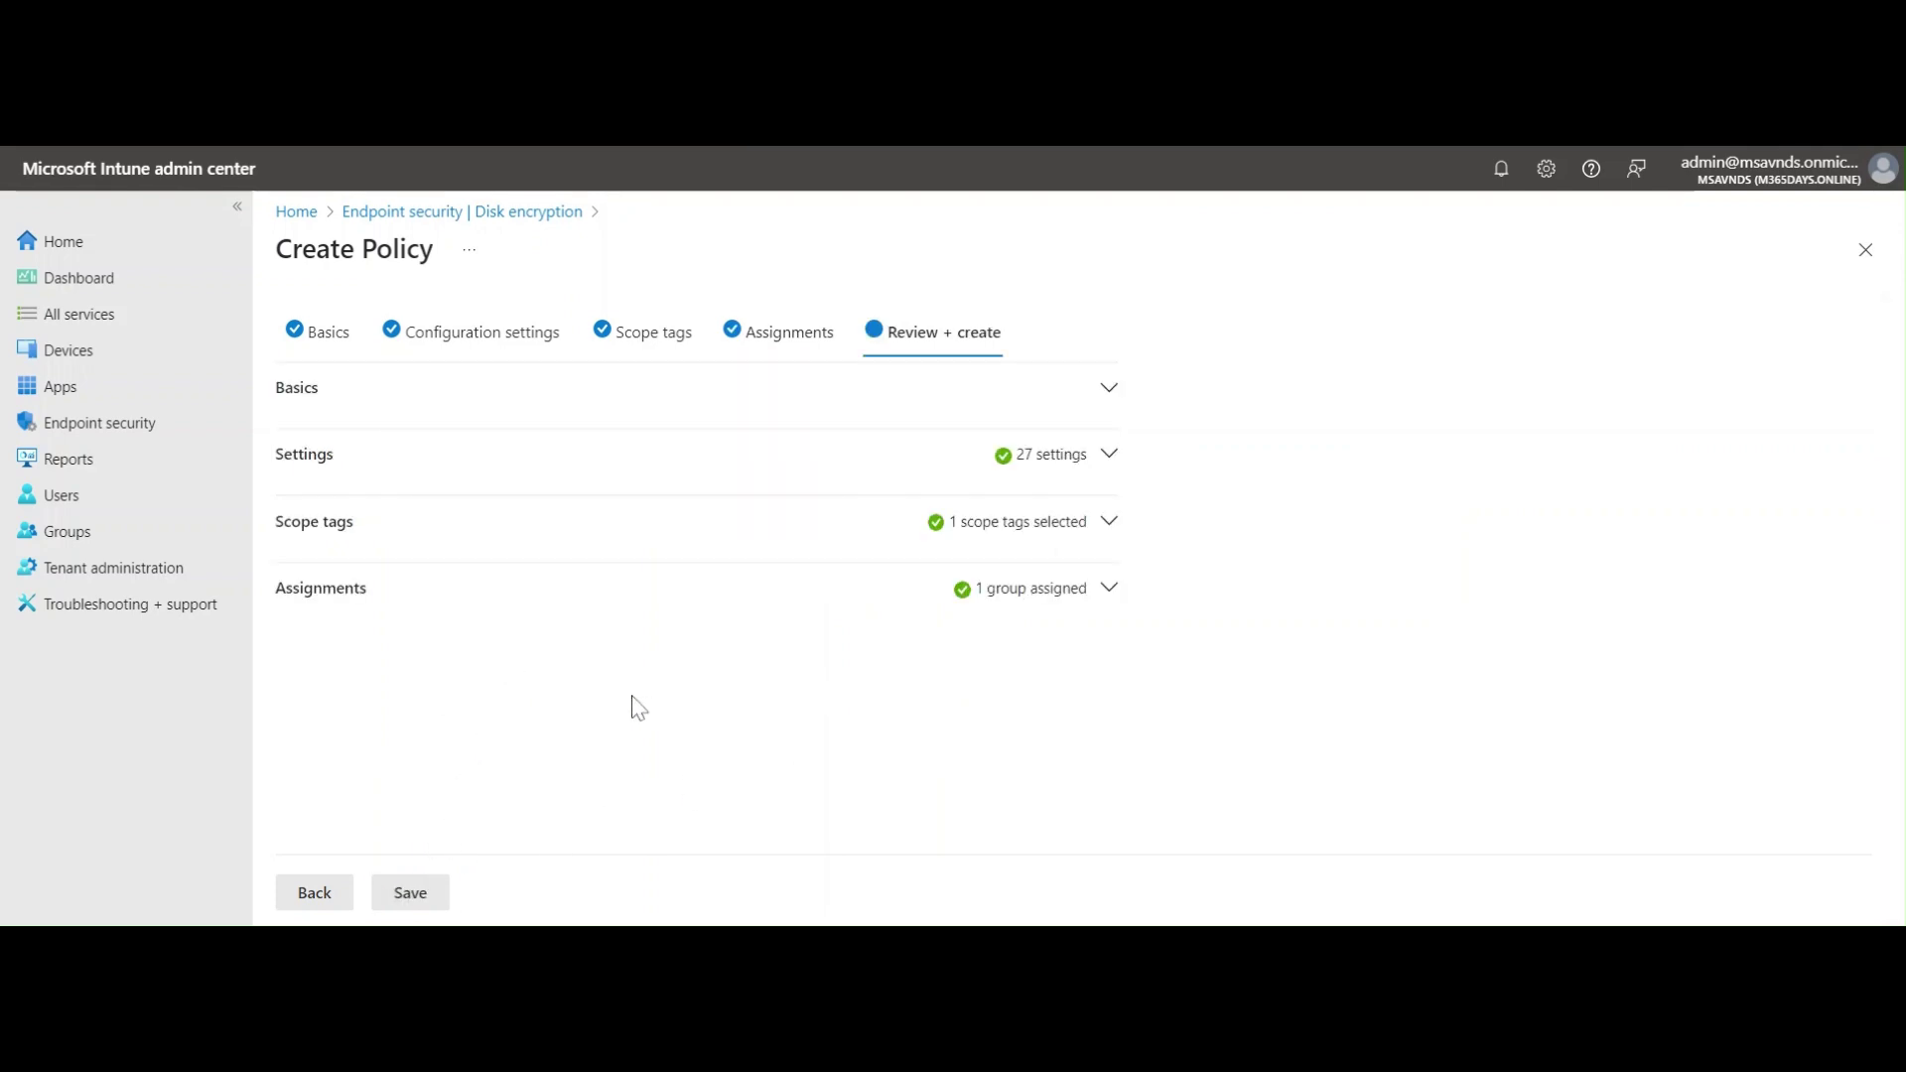
pyautogui.click(427, 892)
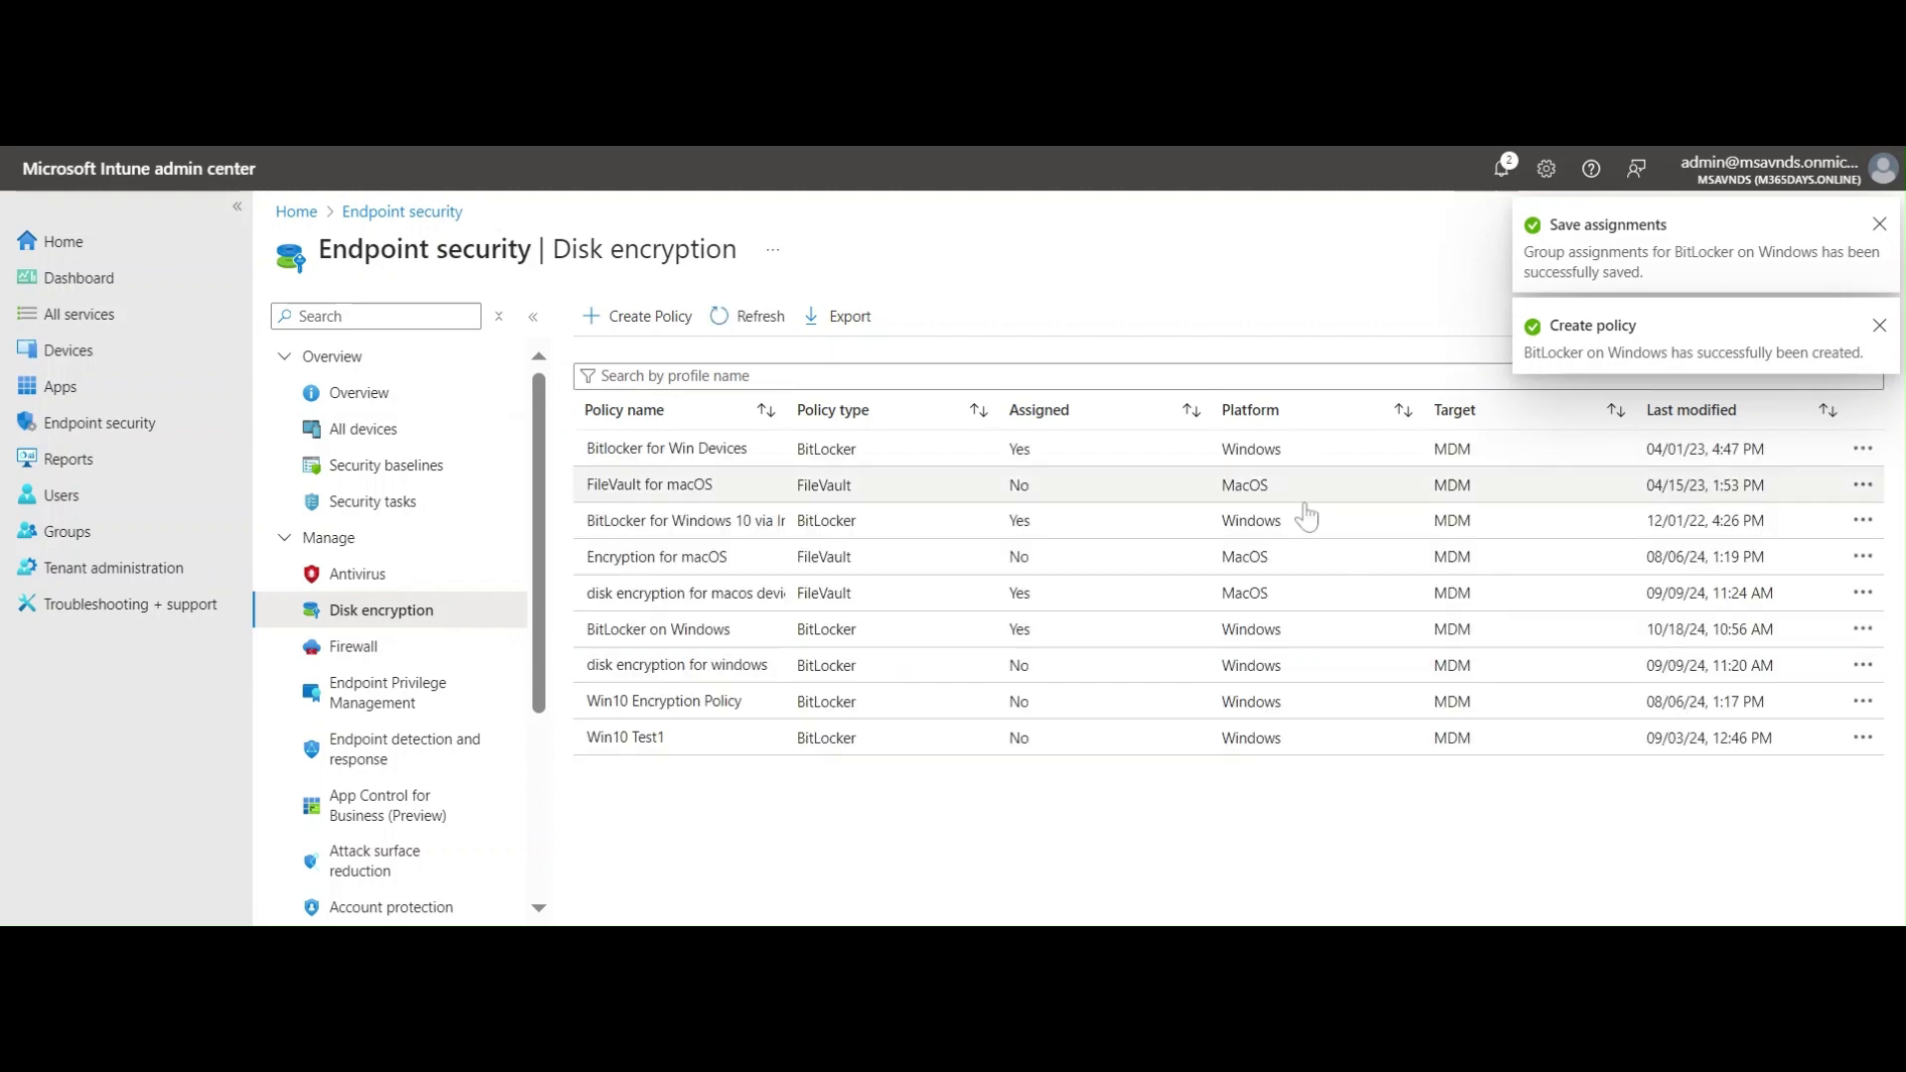
pyautogui.click(751, 316)
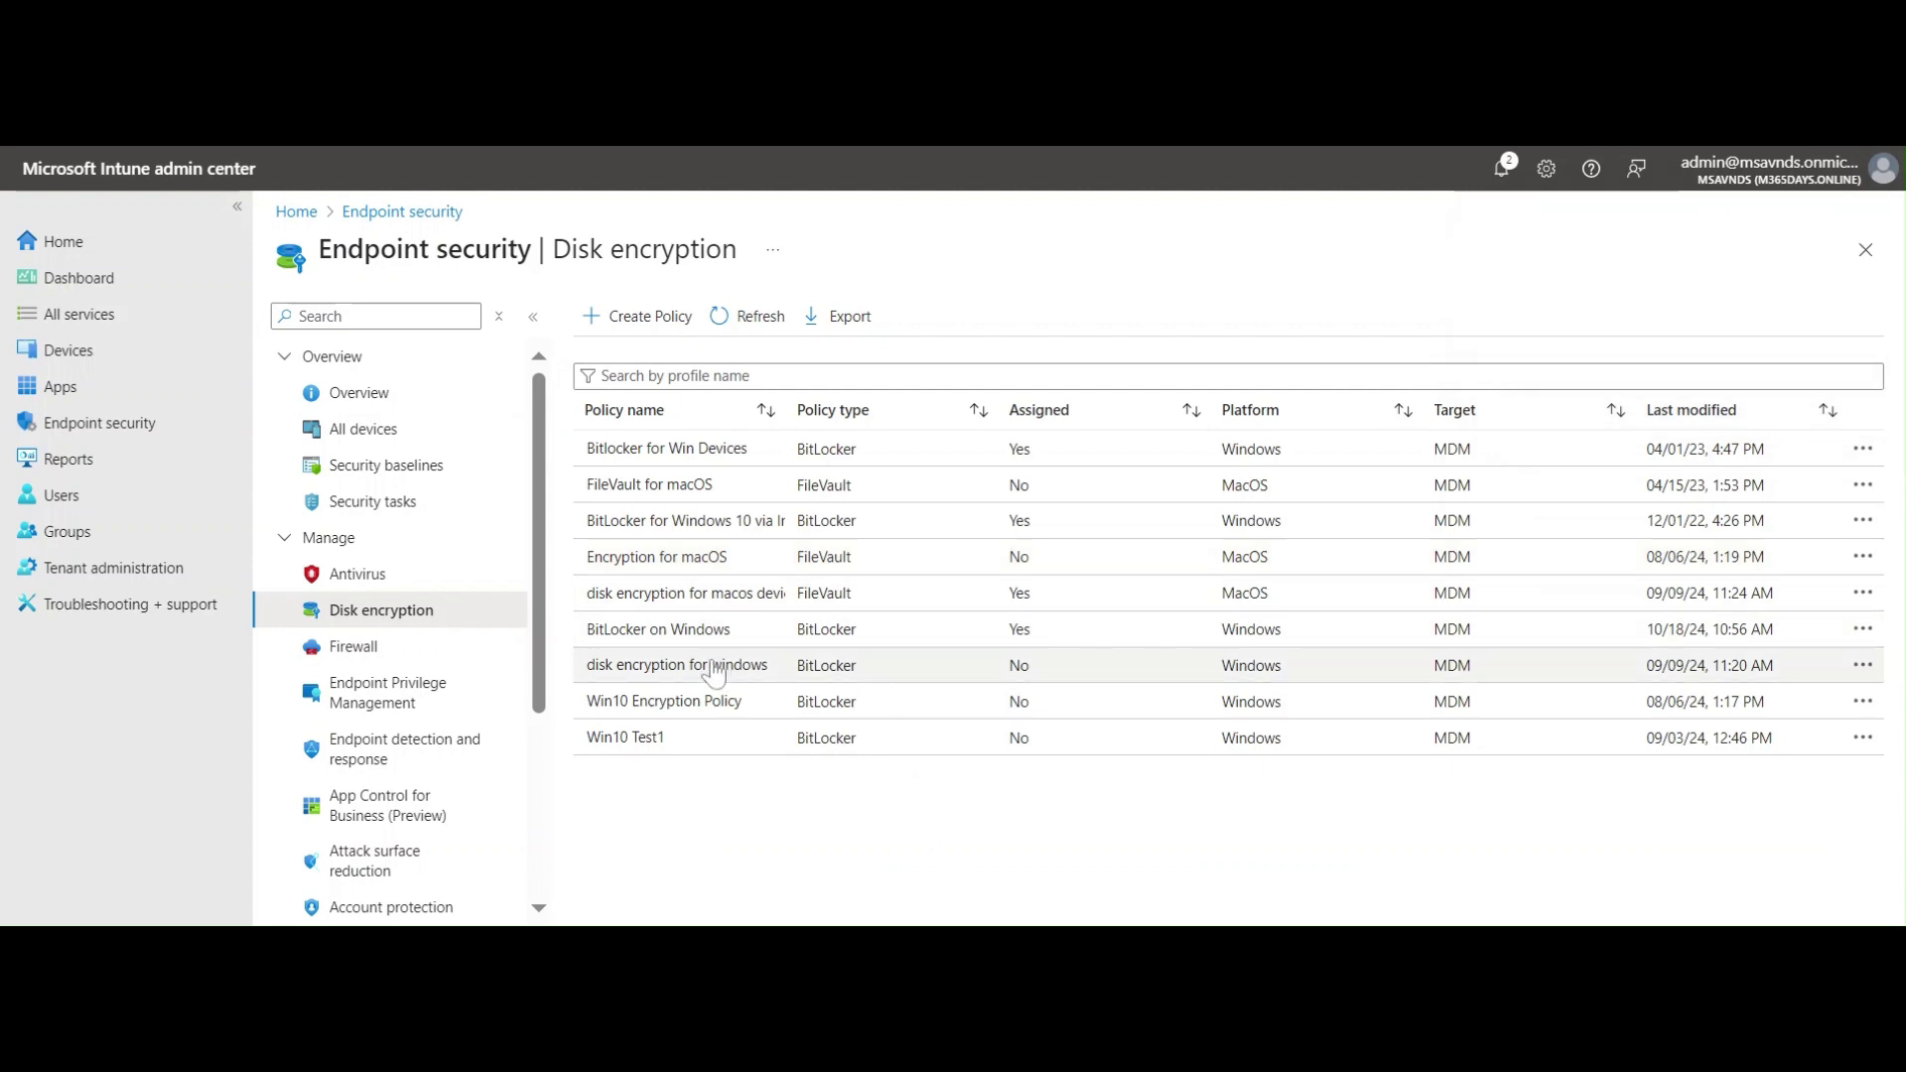
# Review the BitLocker on Windows policy's properties, including its BitLocker and Administrative Templates settings, and return to the disk encryption policies.
pyautogui.click(657, 633)
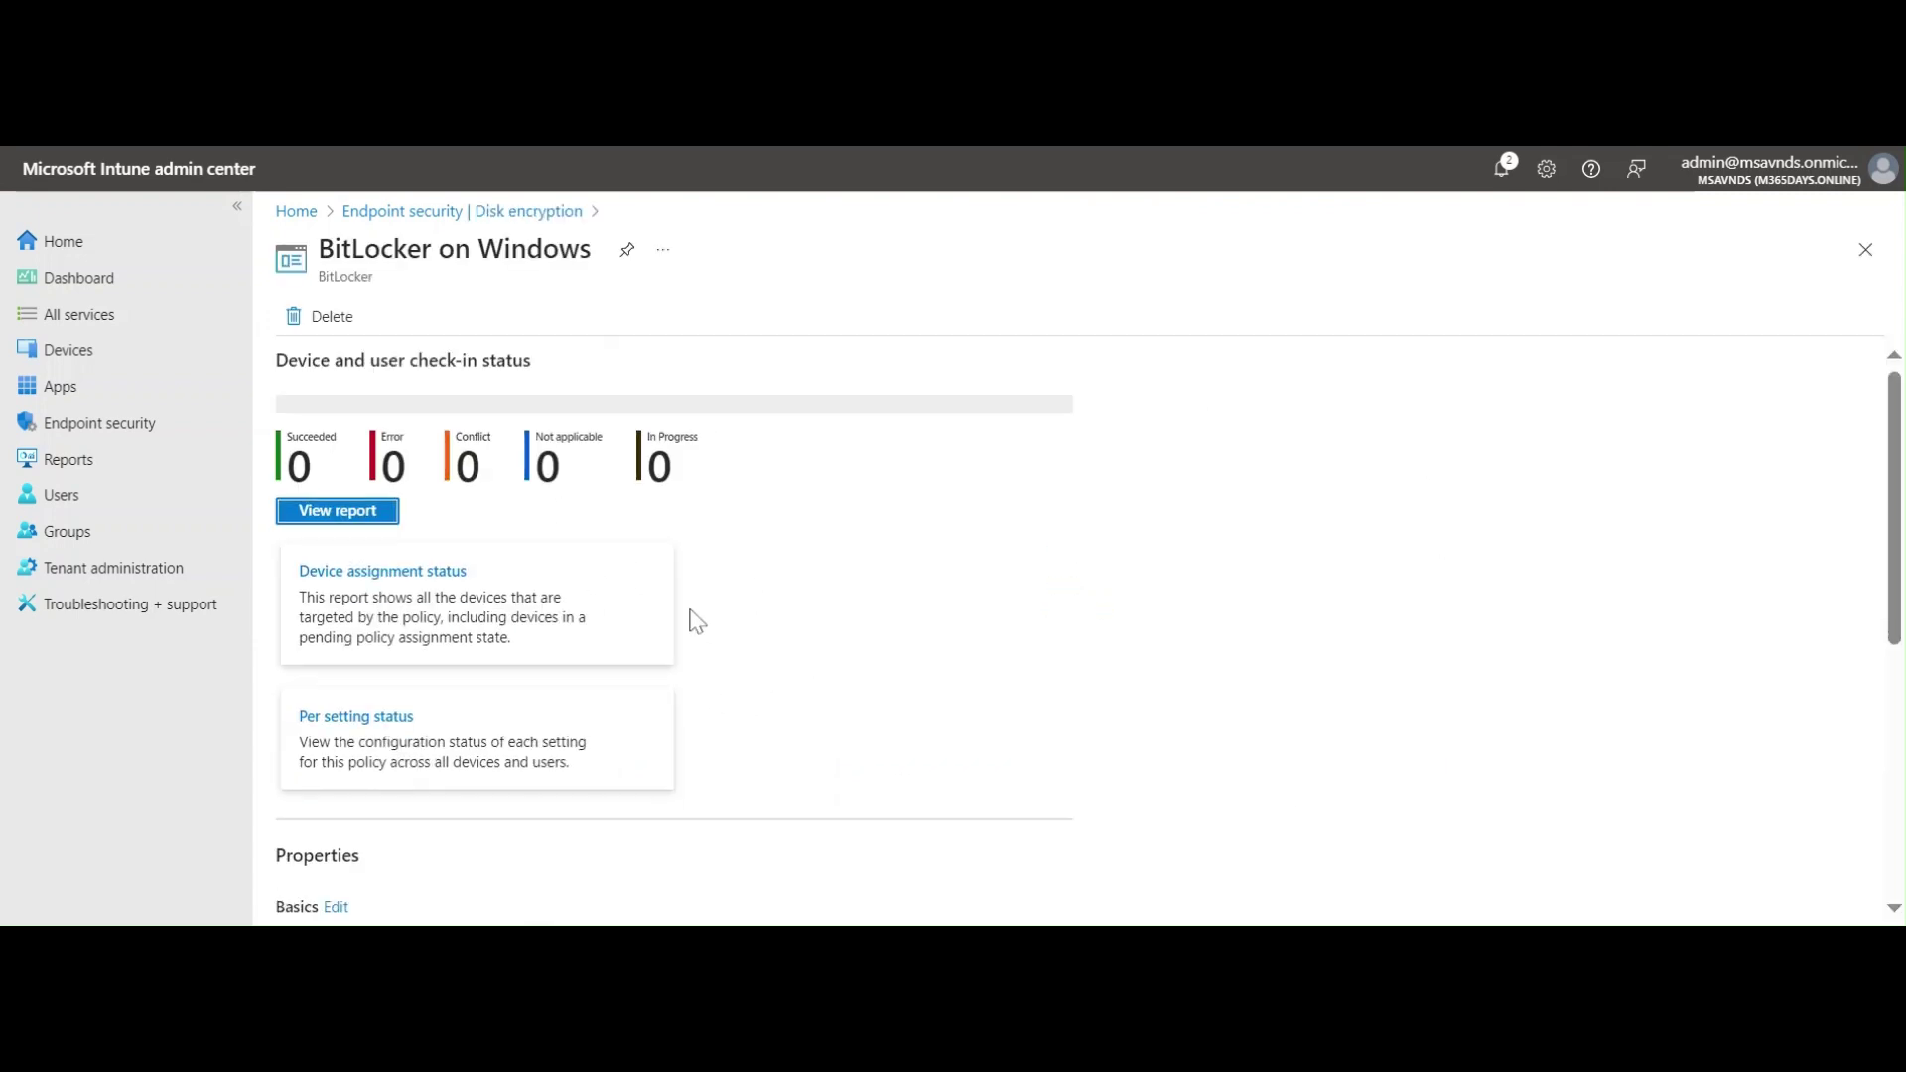
pyautogui.scroll(-2, 1022, 613)
pyautogui.scroll(-4, 1026, 615)
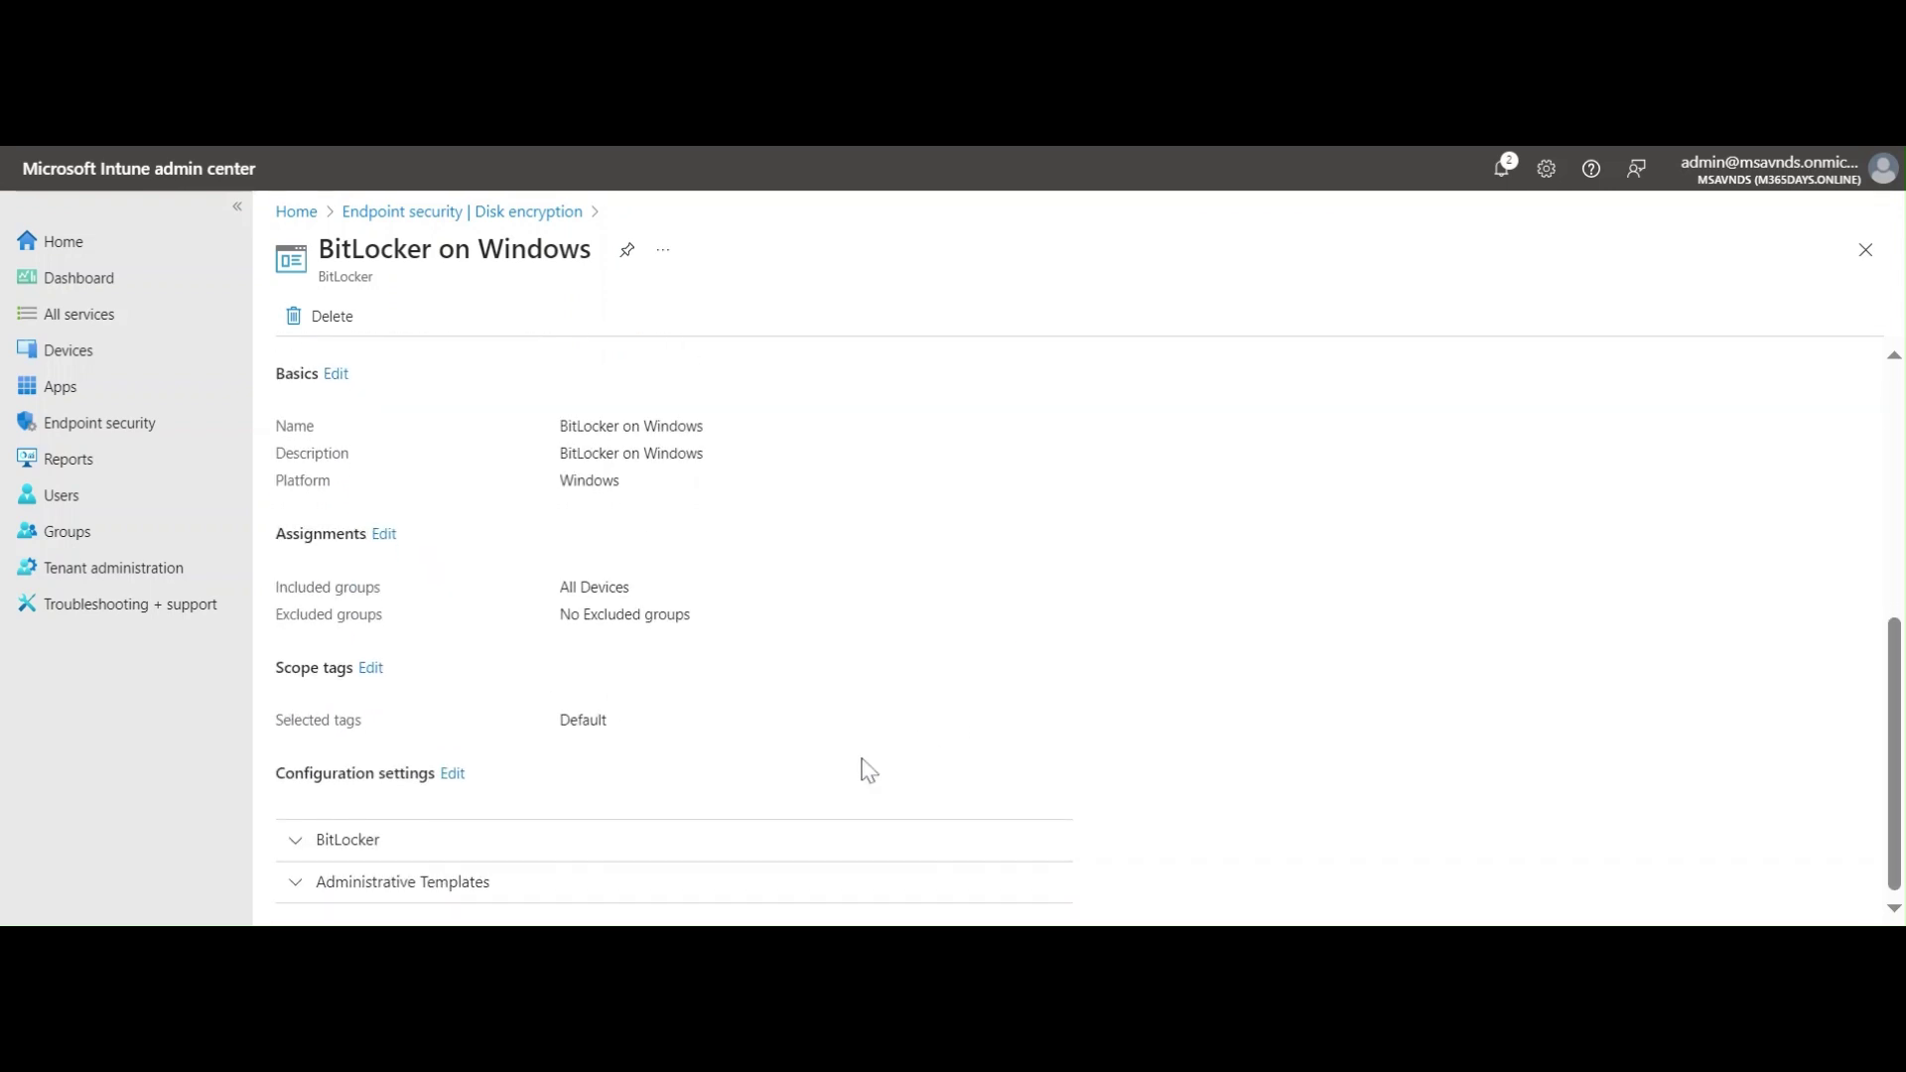
pyautogui.click(440, 846)
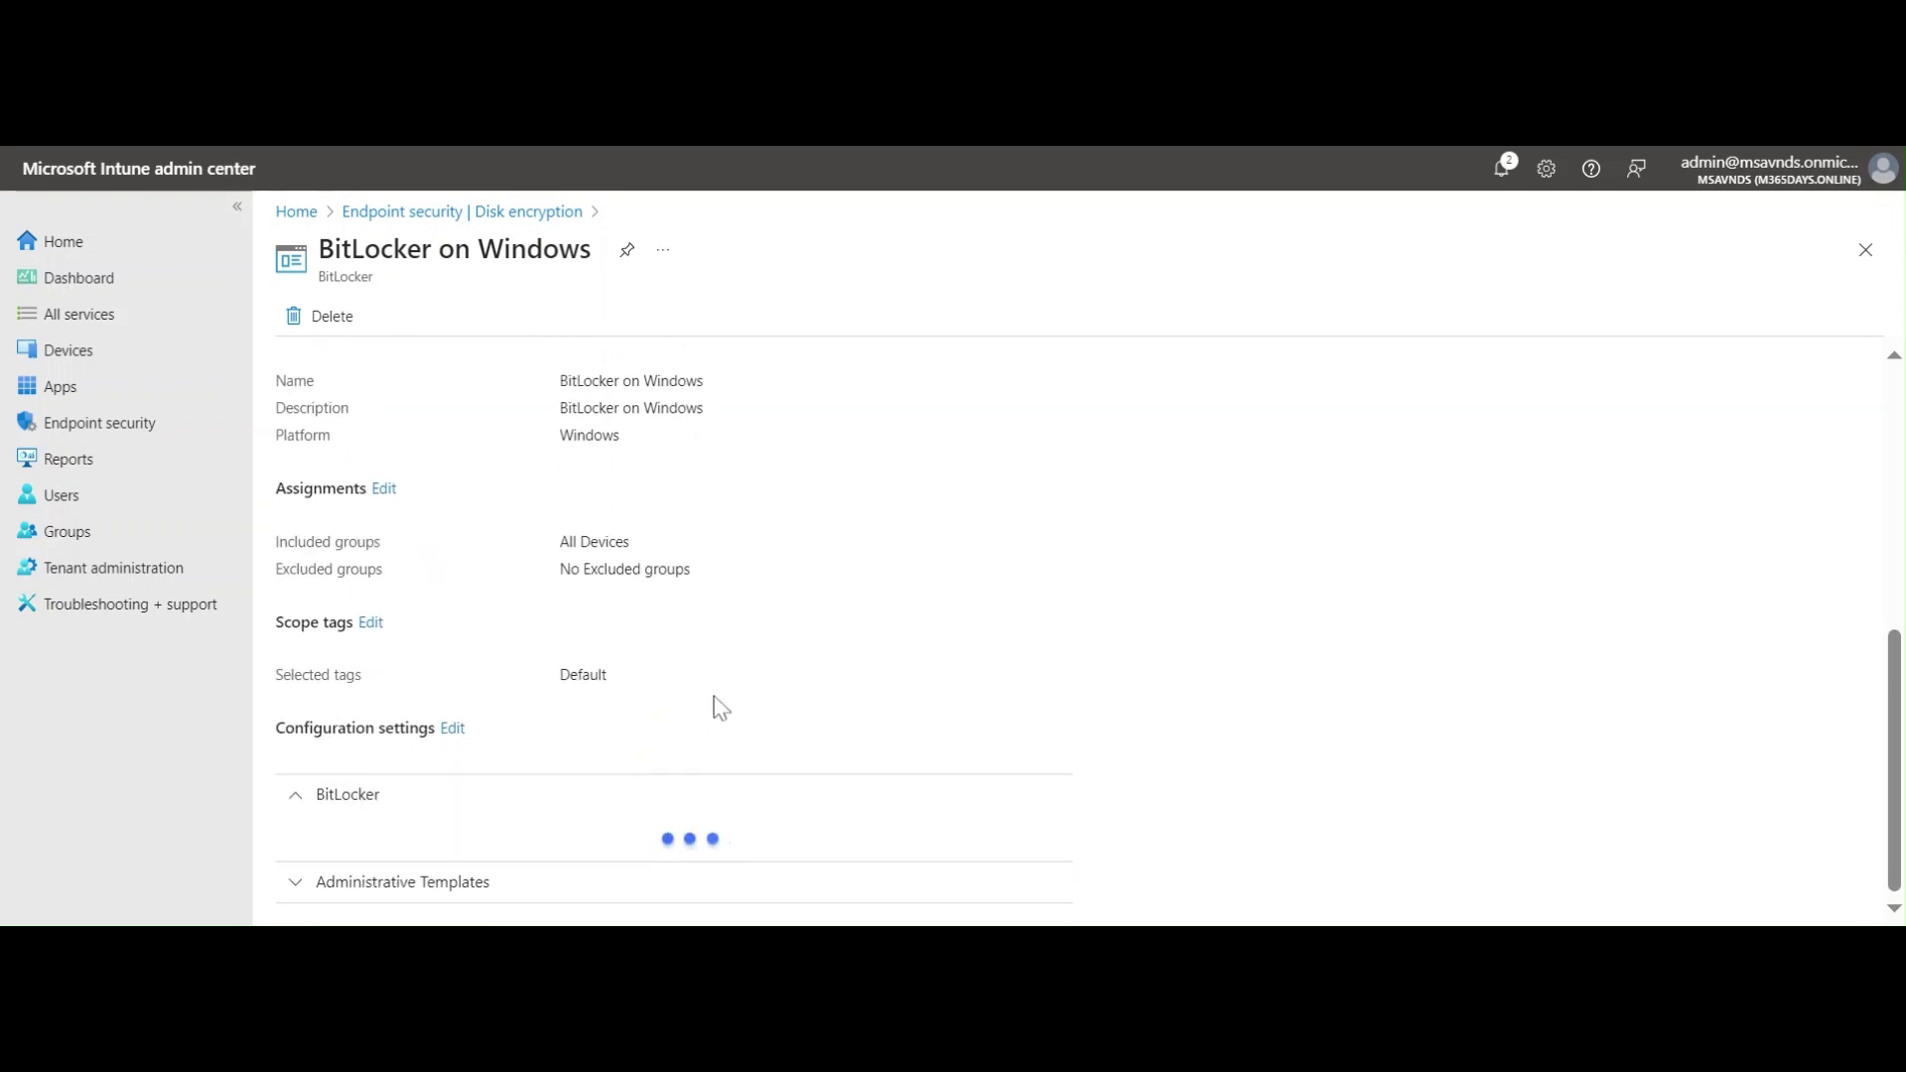
pyautogui.click(515, 885)
pyautogui.scroll(-5, 1149, 687)
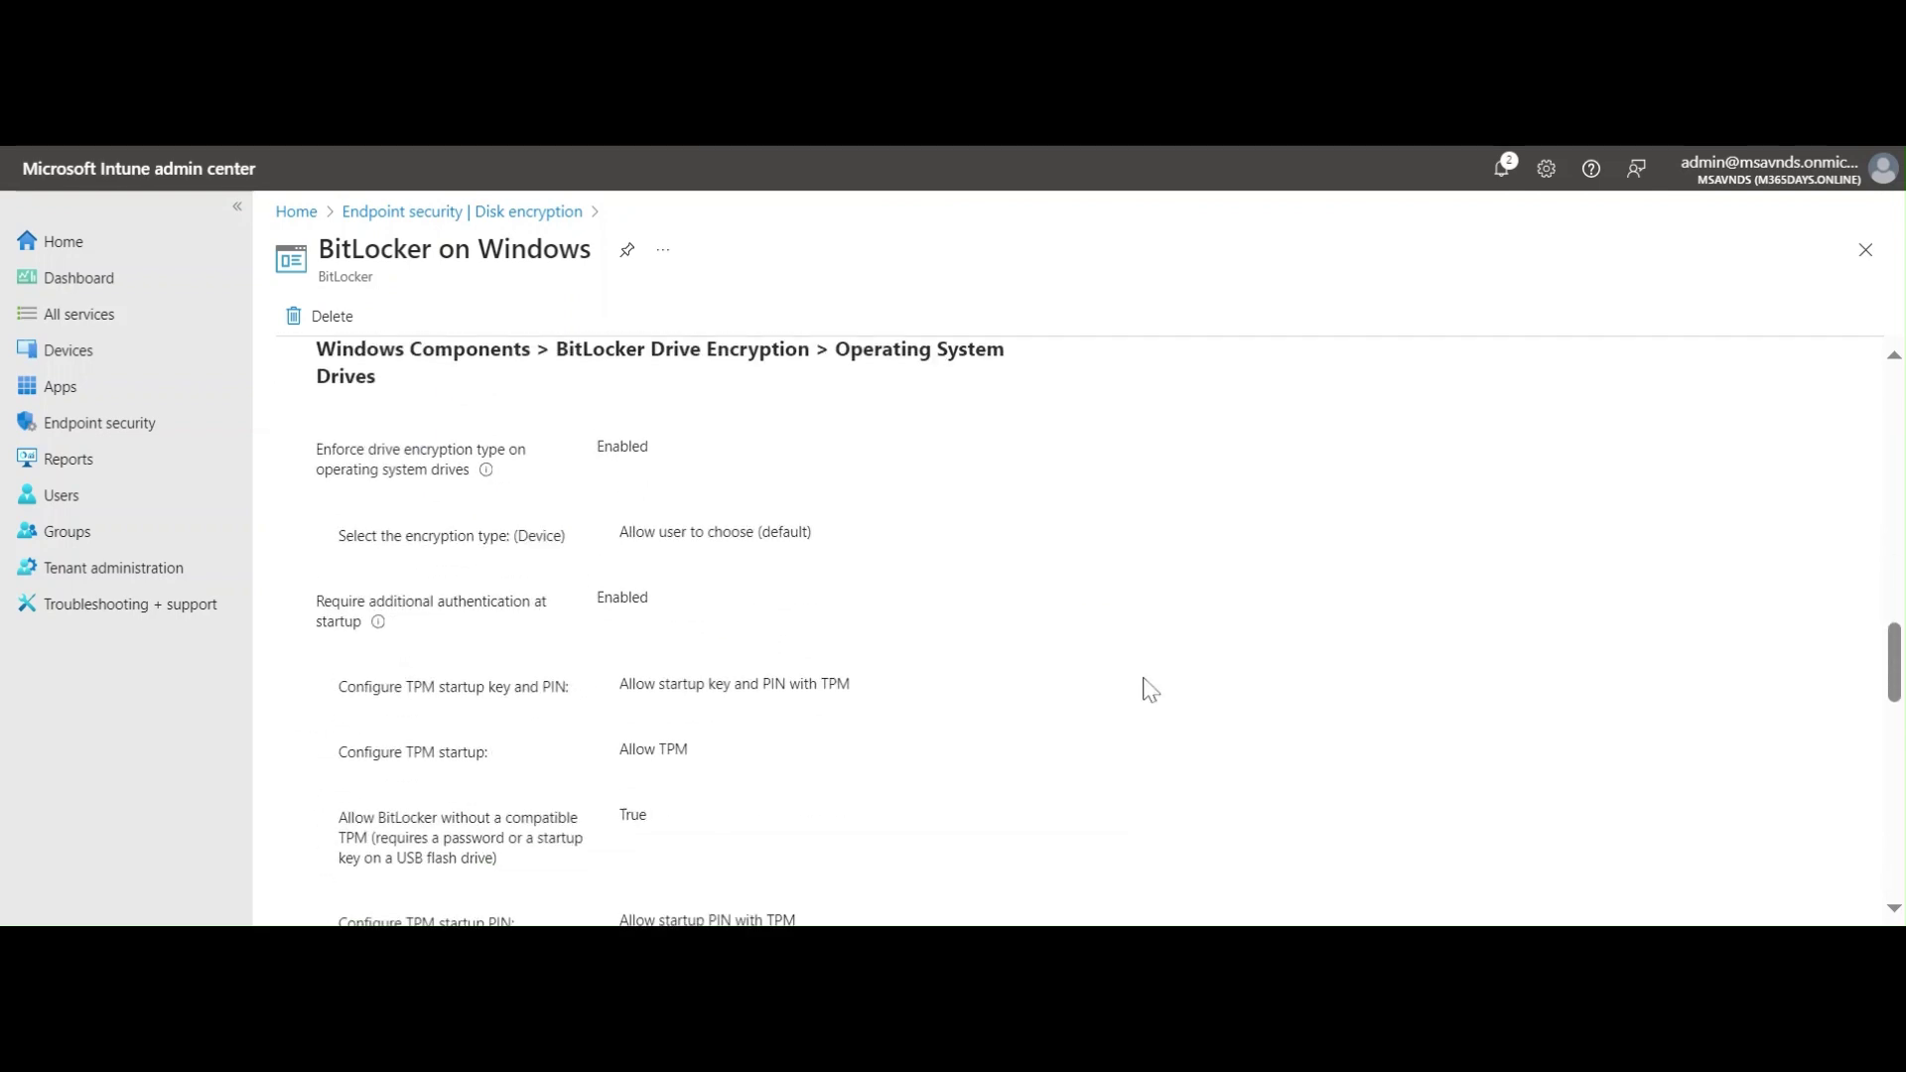
pyautogui.scroll(-15, 1149, 688)
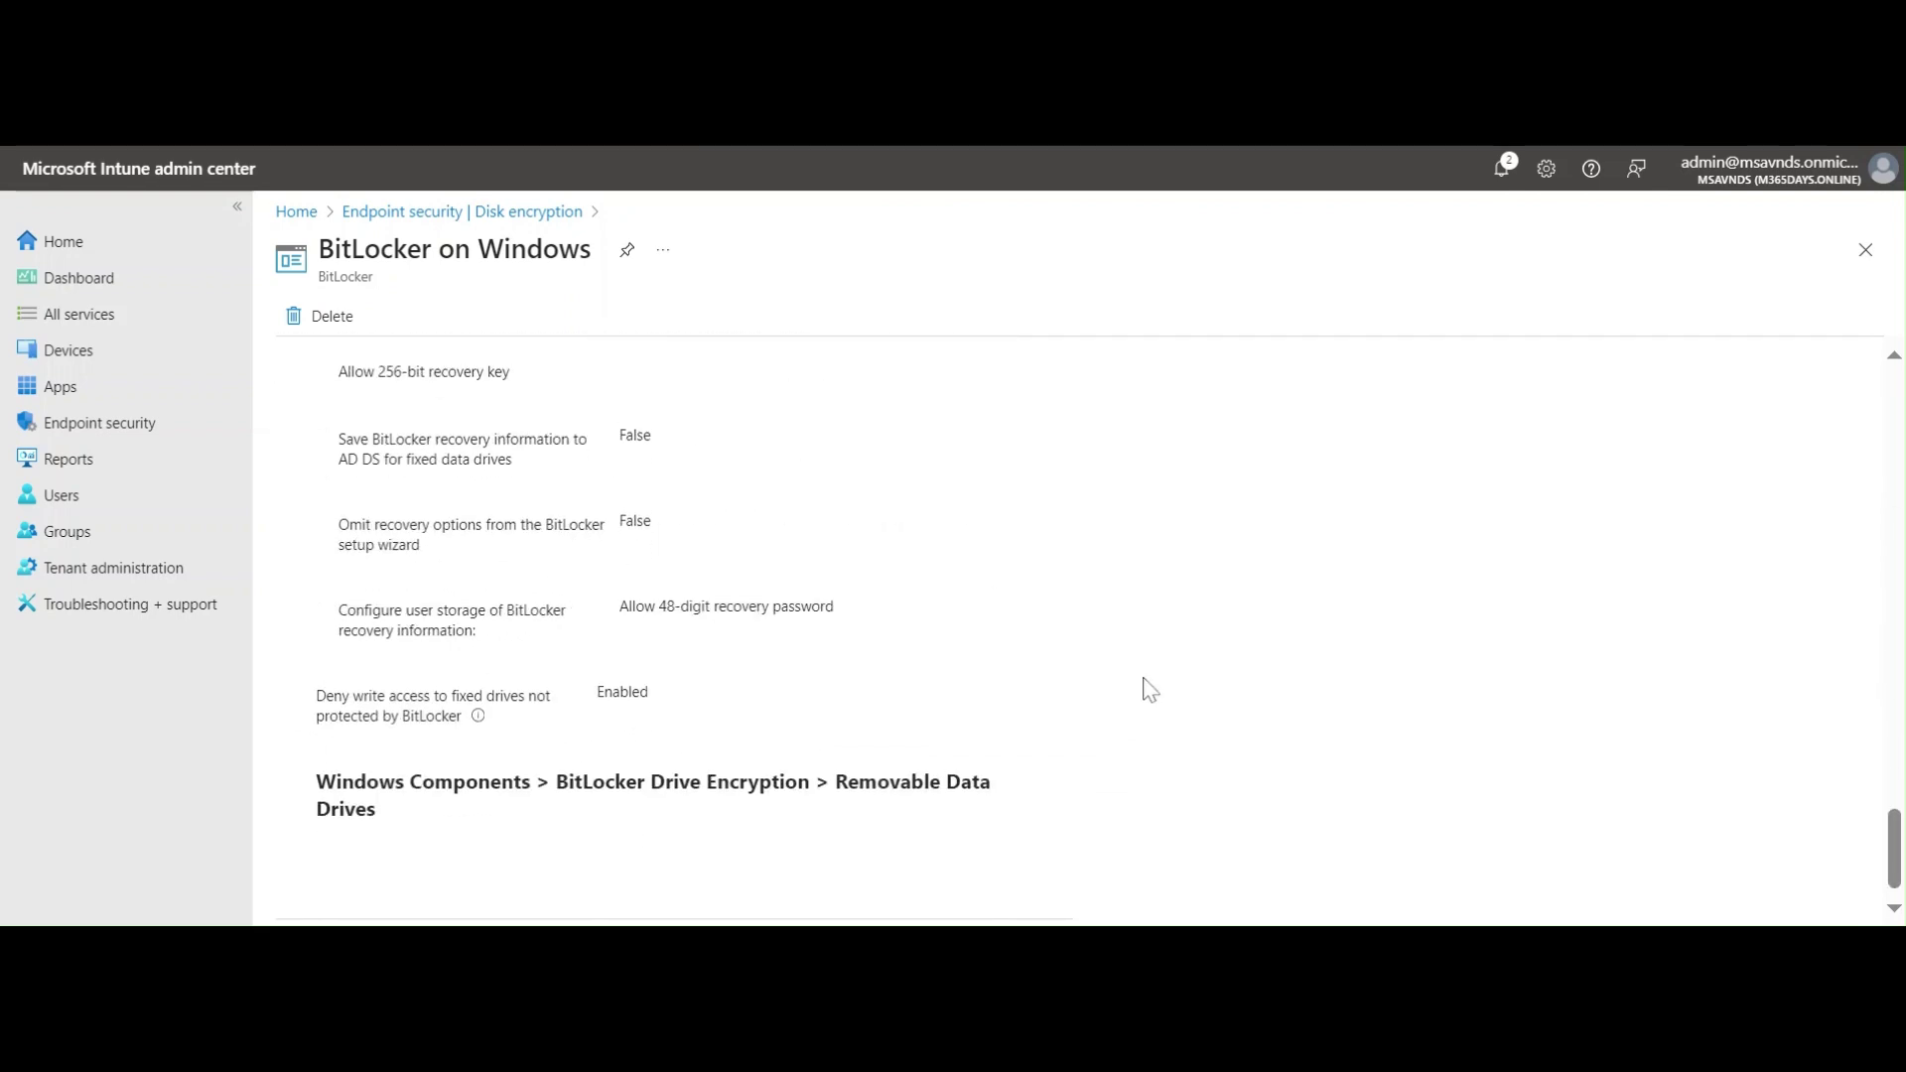
pyautogui.scroll(20, 1148, 688)
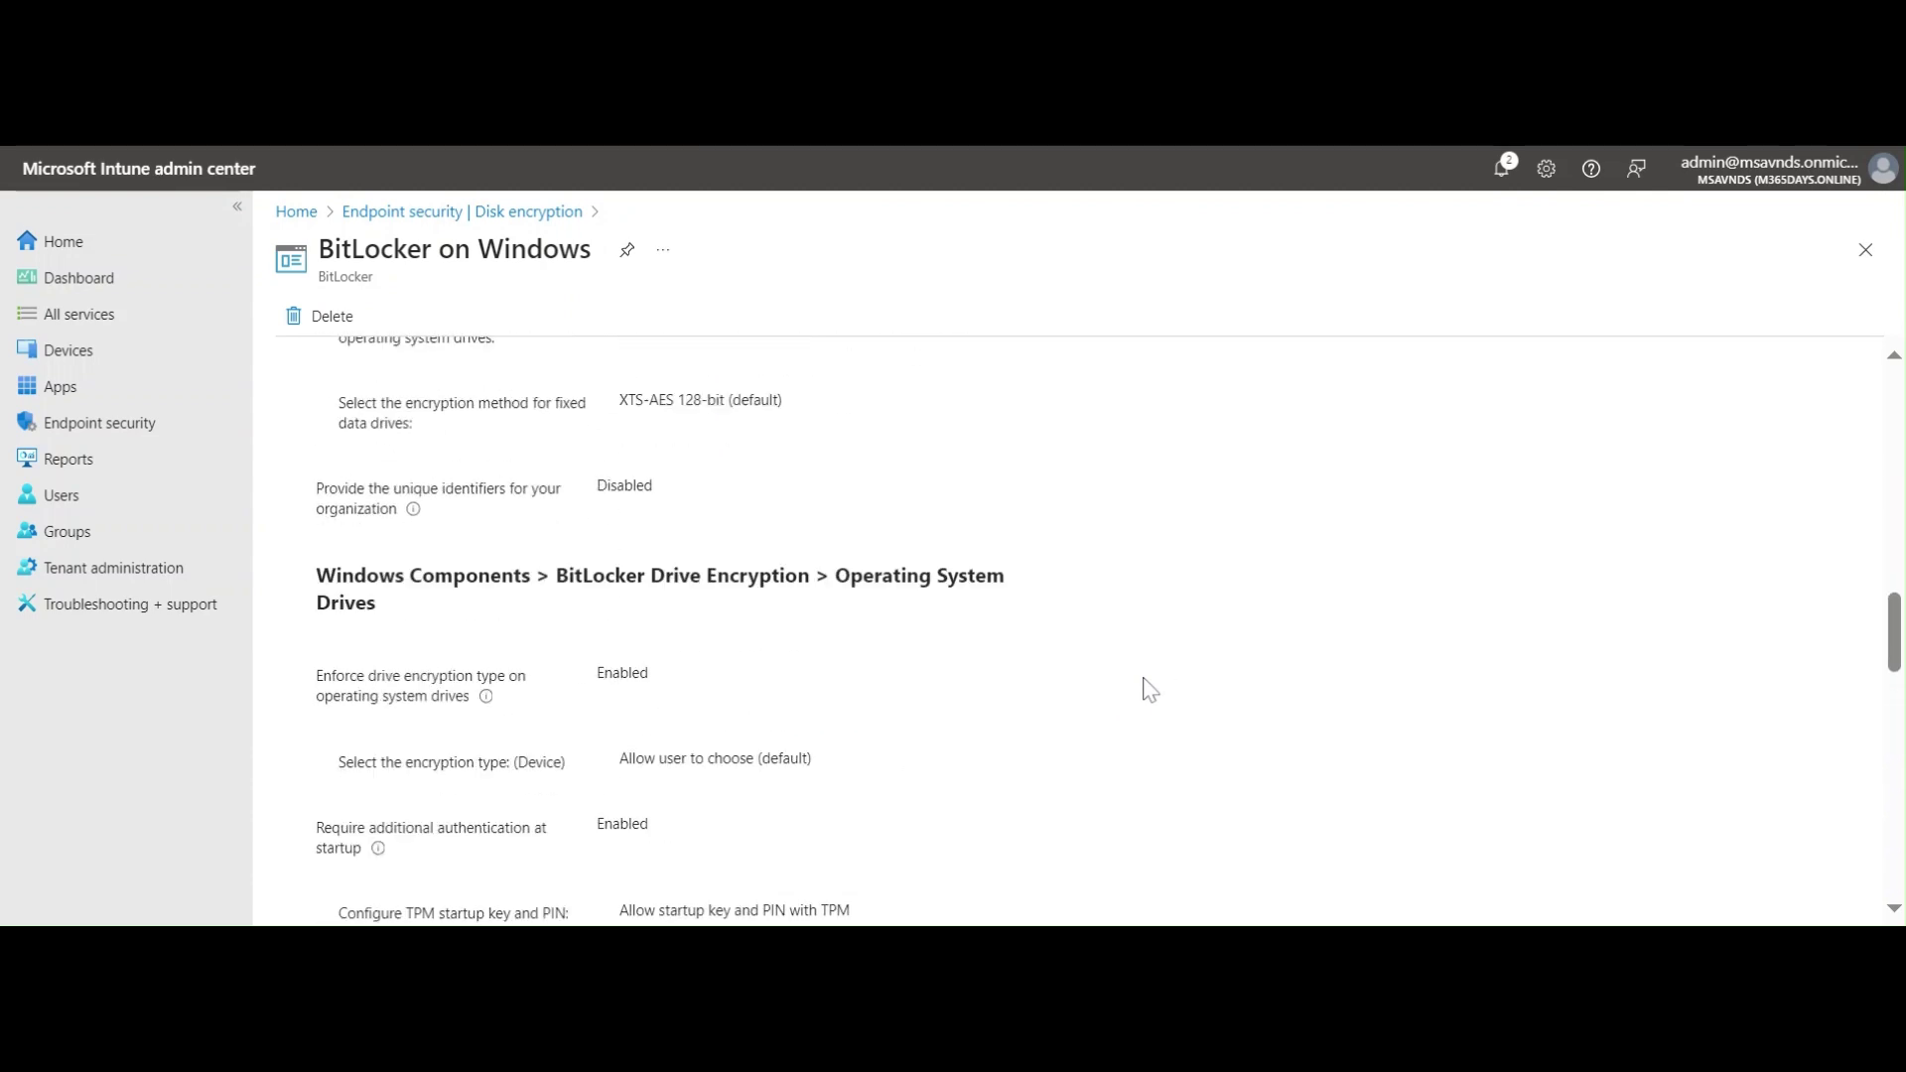
pyautogui.scroll(3, 1148, 688)
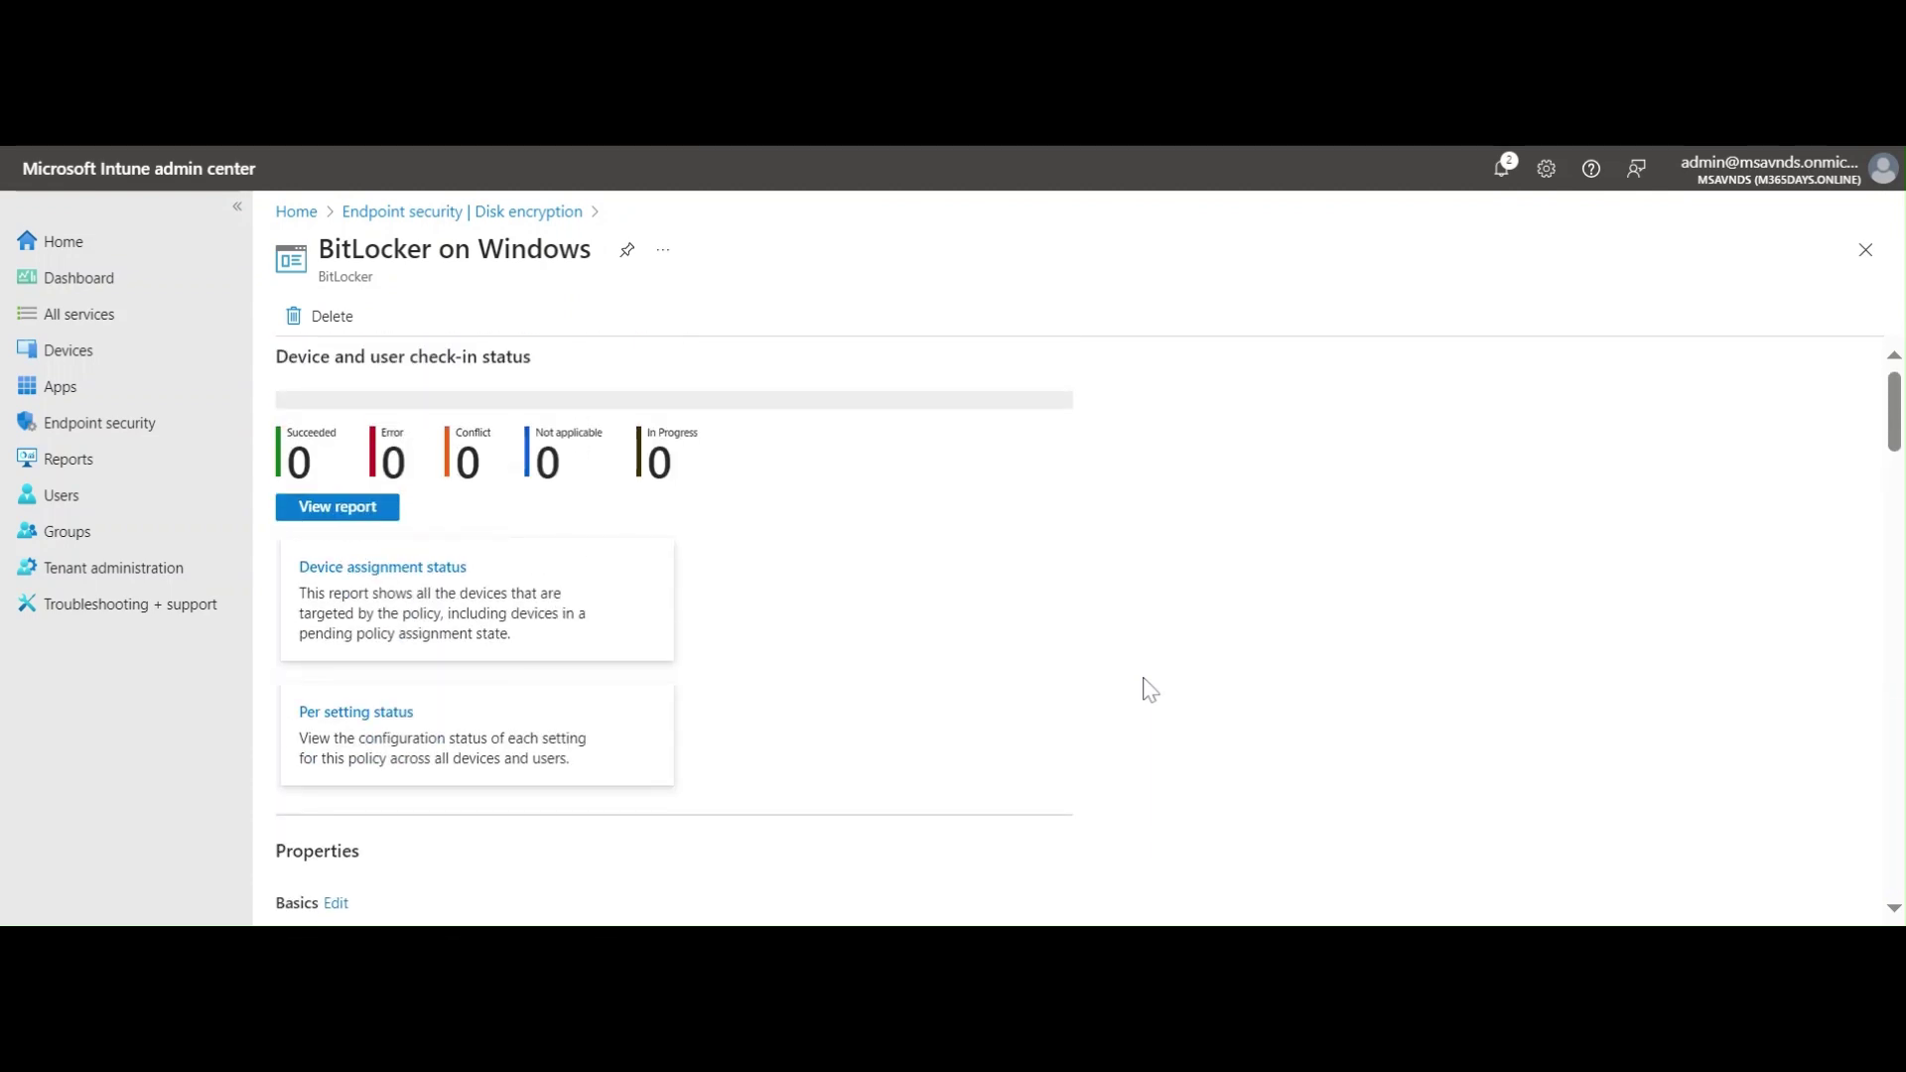
pyautogui.click(443, 217)
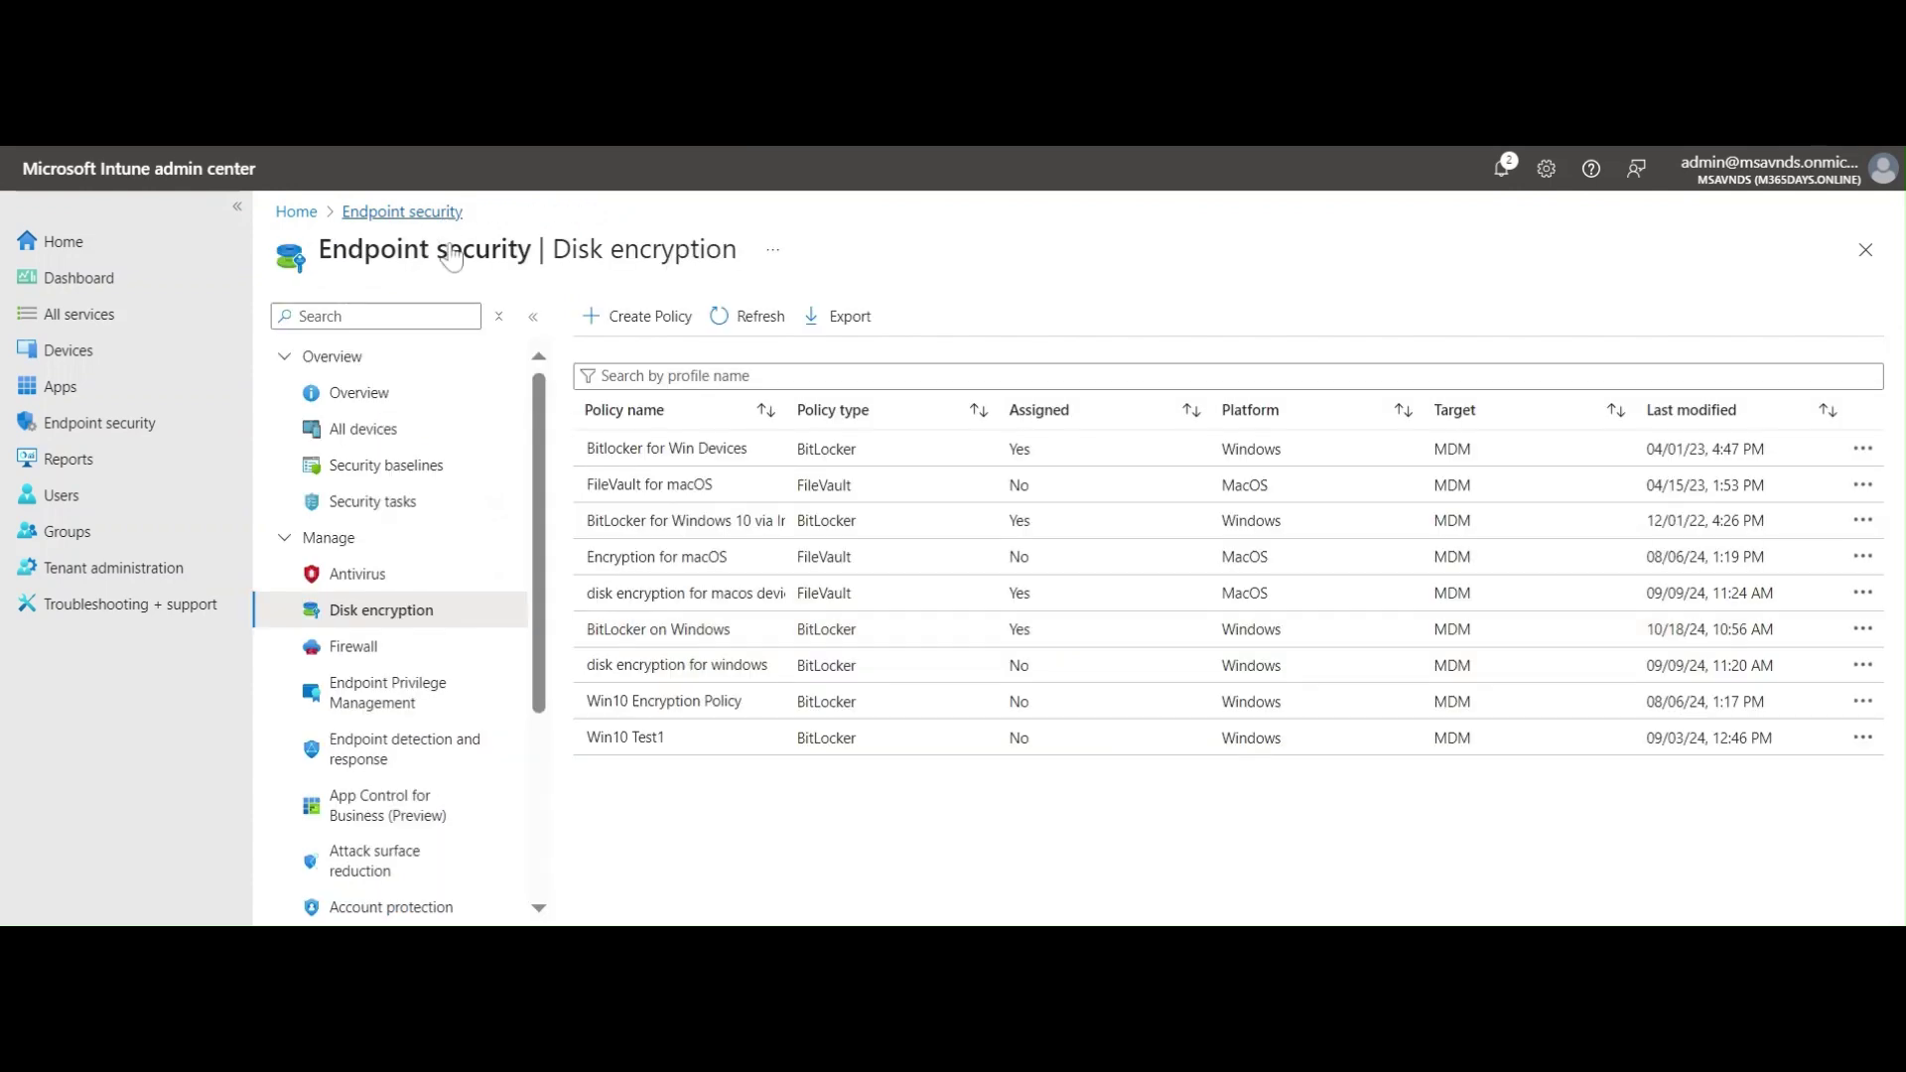
# Start a new disk encryption policy for the Windows platform with the Personal Data Encryption profile.
pyautogui.click(643, 318)
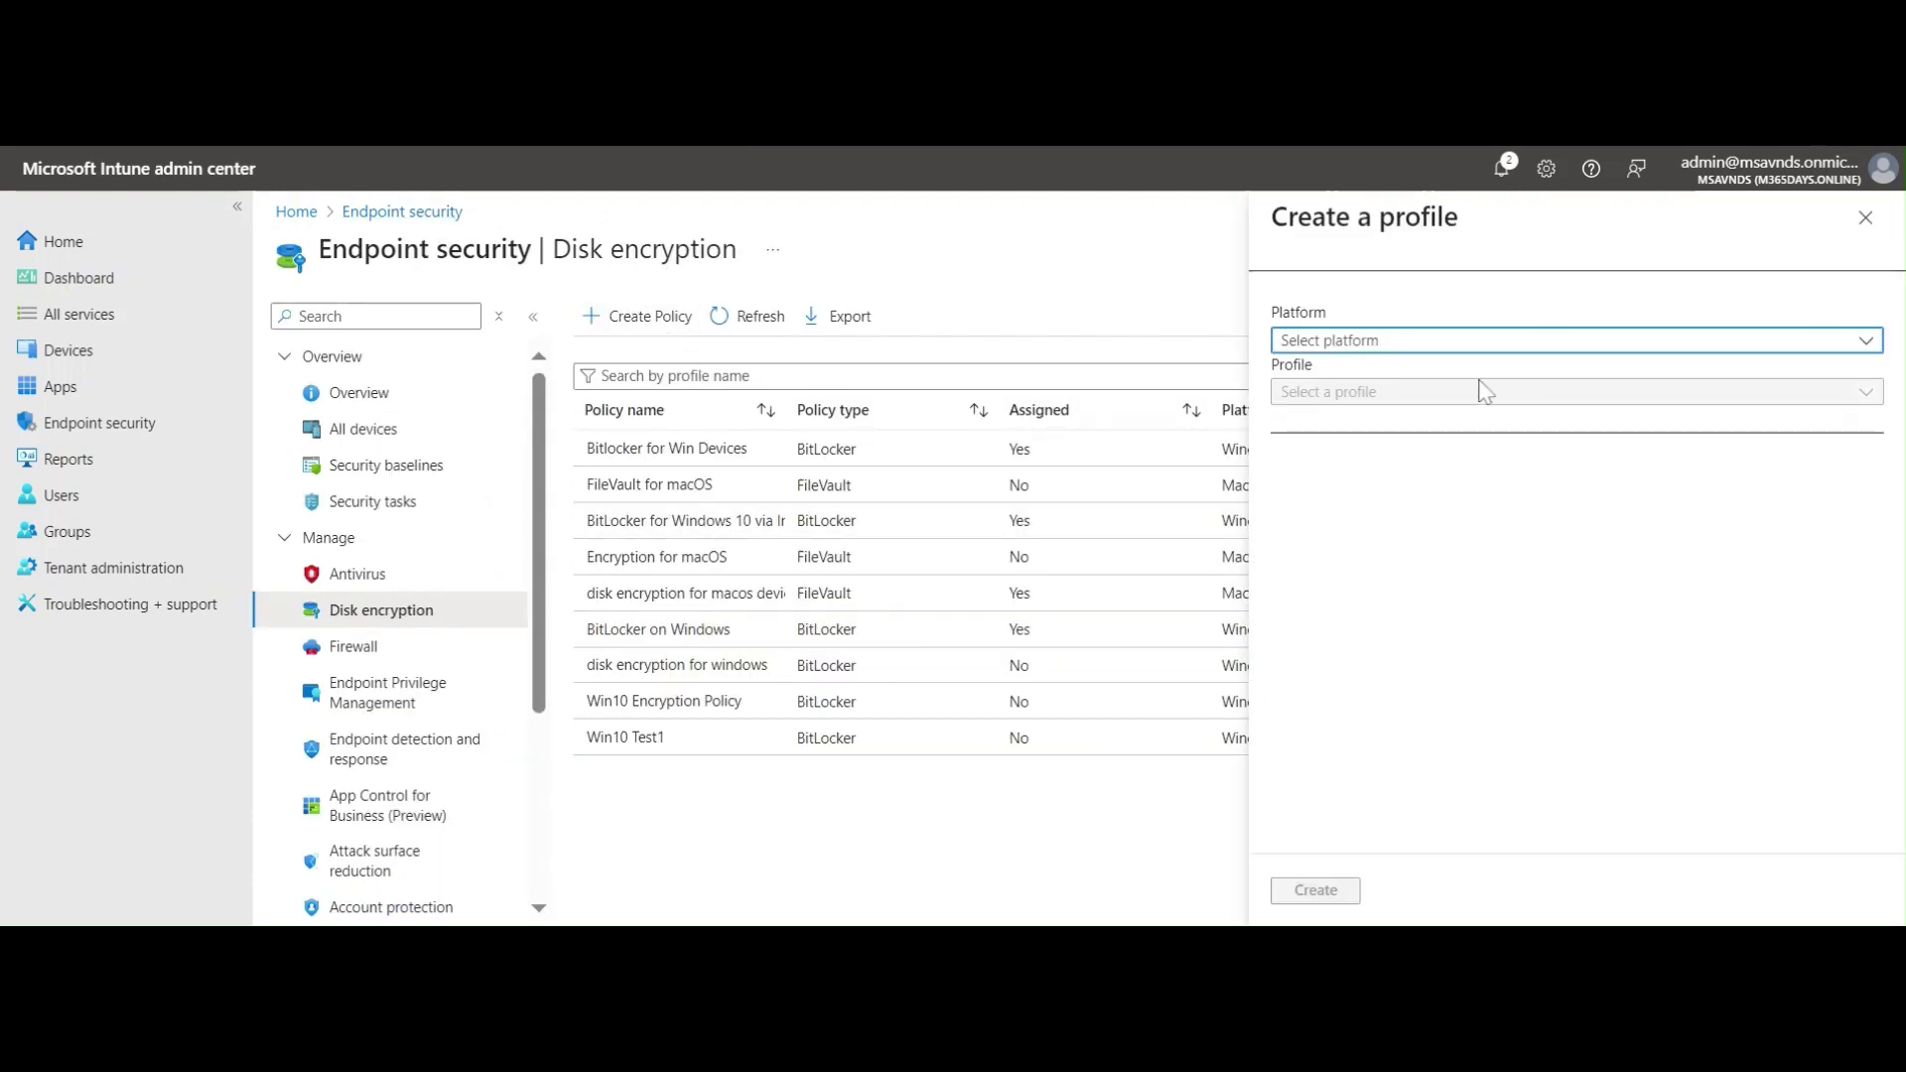
pyautogui.click(1397, 348)
pyautogui.click(1366, 387)
pyautogui.click(1374, 395)
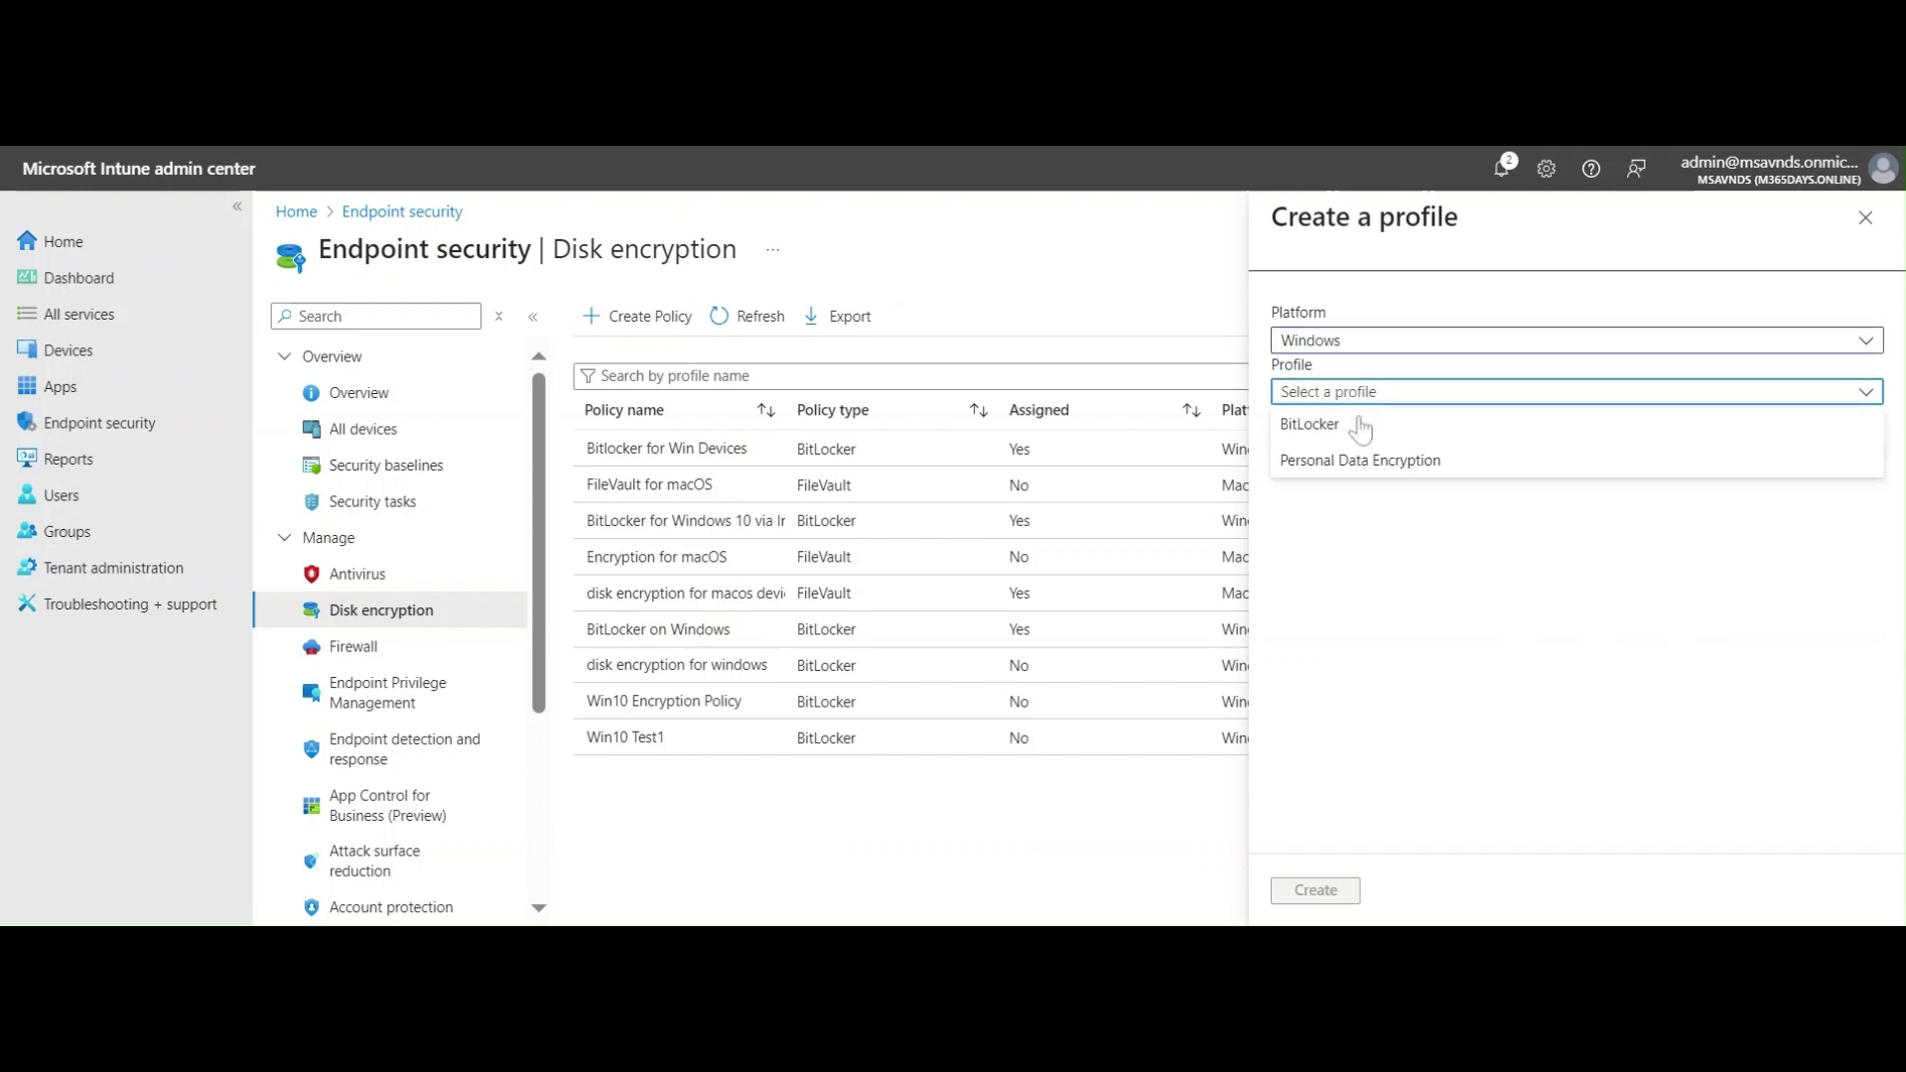
pyautogui.click(1366, 463)
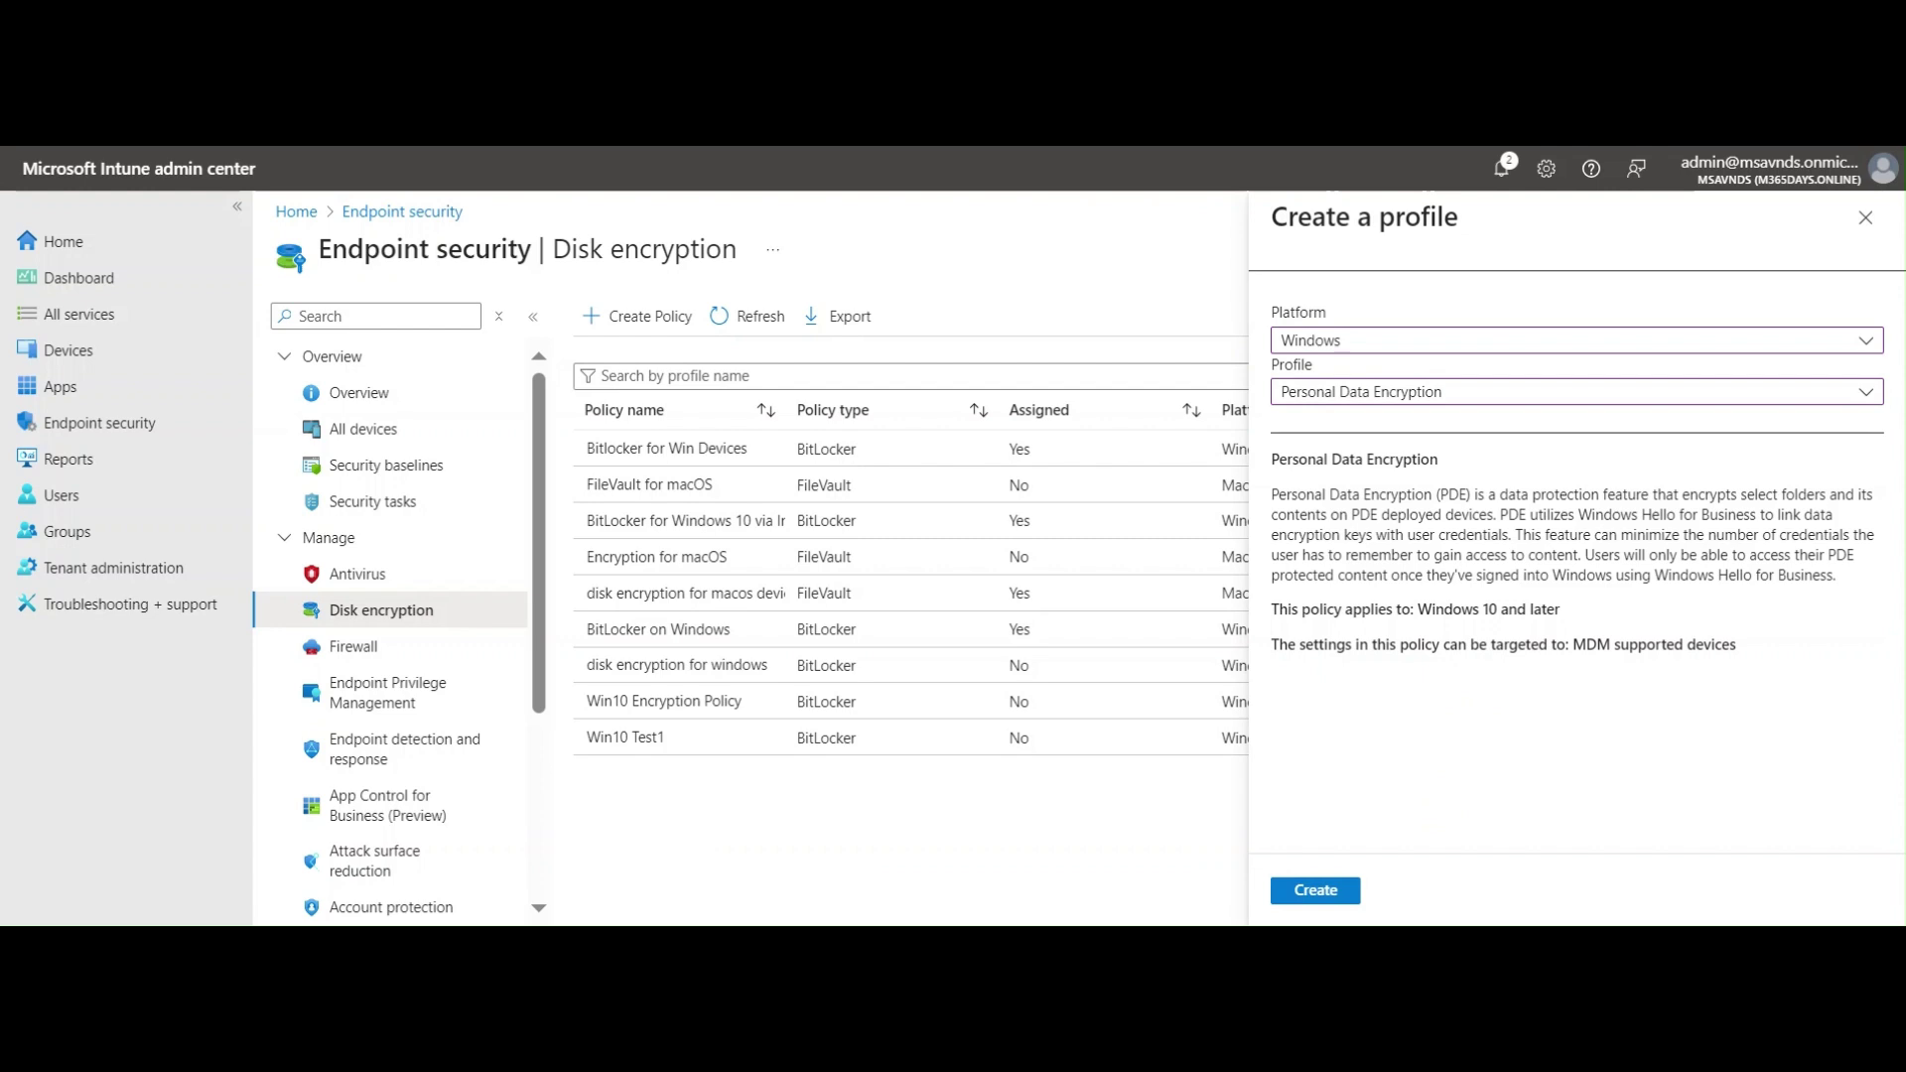
pyautogui.click(1338, 901)
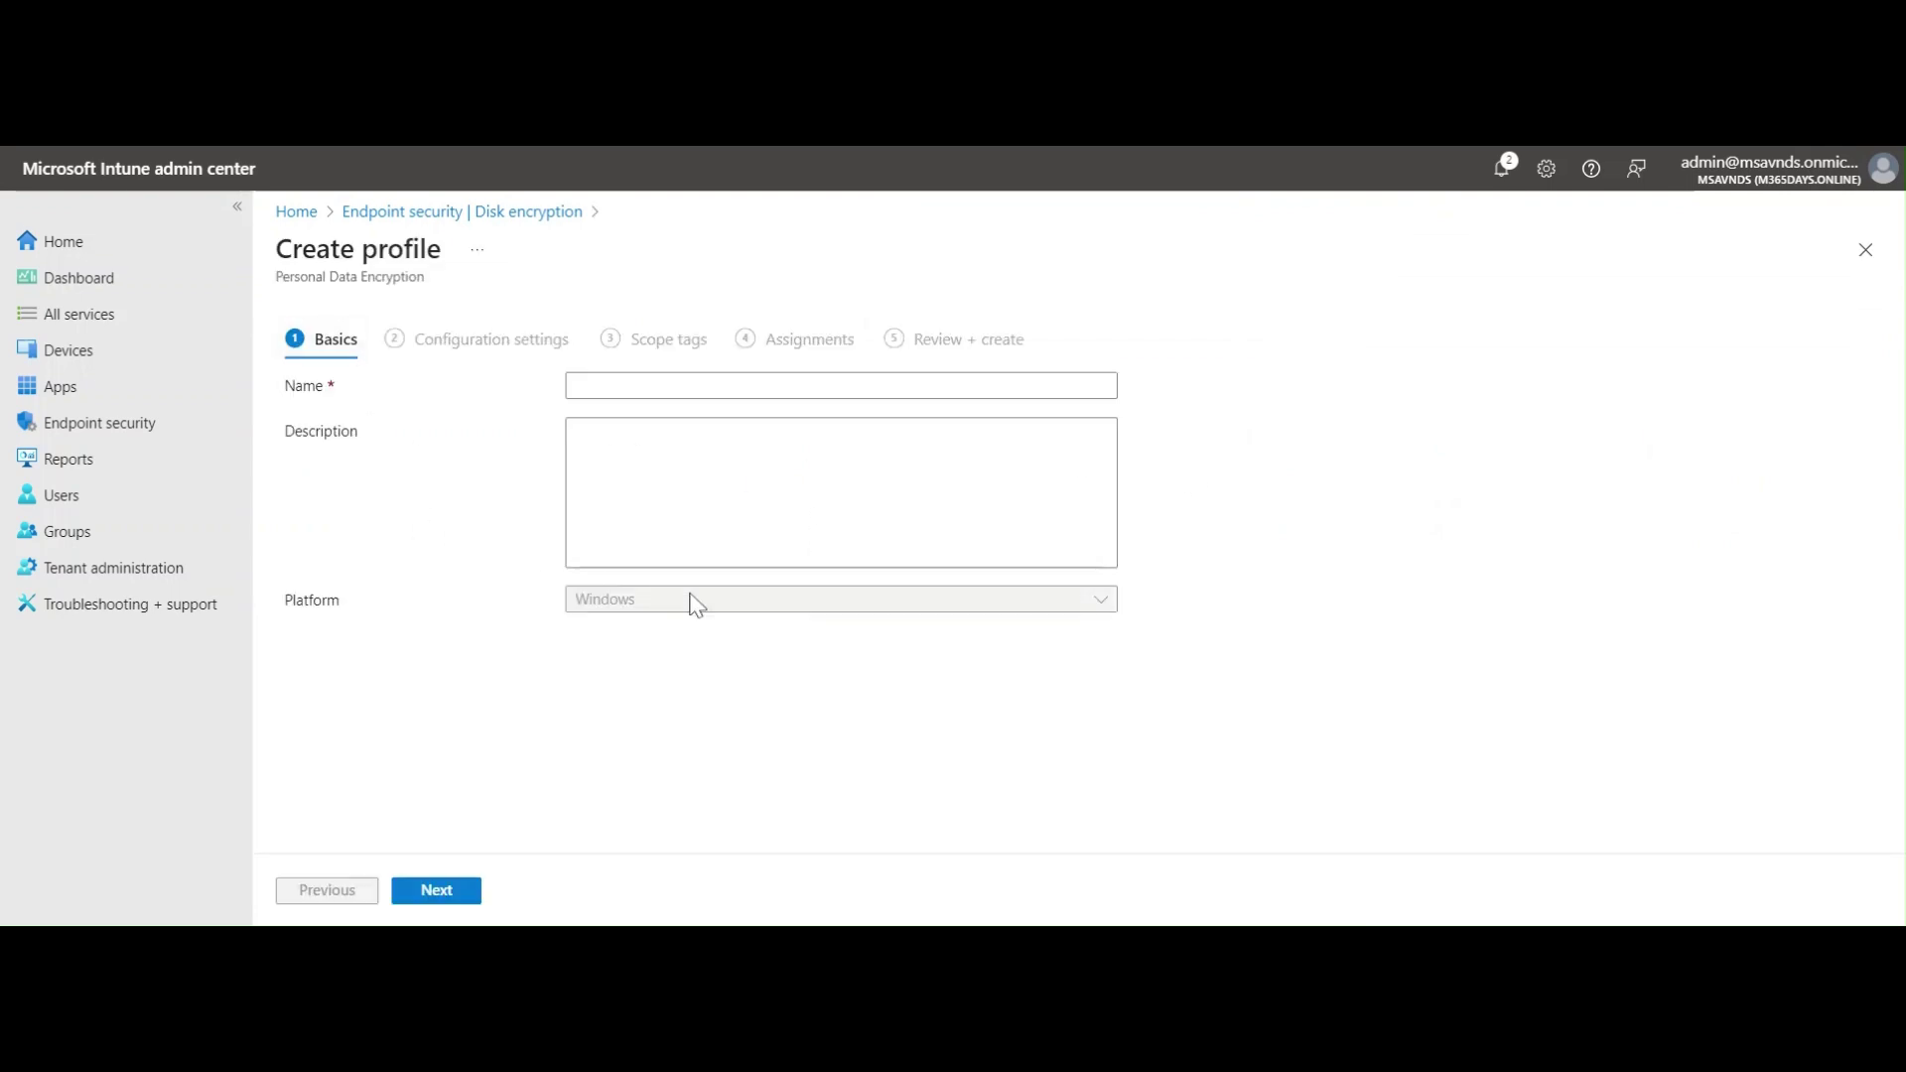
# Name the profile "Windows PDE", use the same text as its description and continue to the configuration settings.
pyautogui.click(635, 386)
pyautogui.write('Windows')
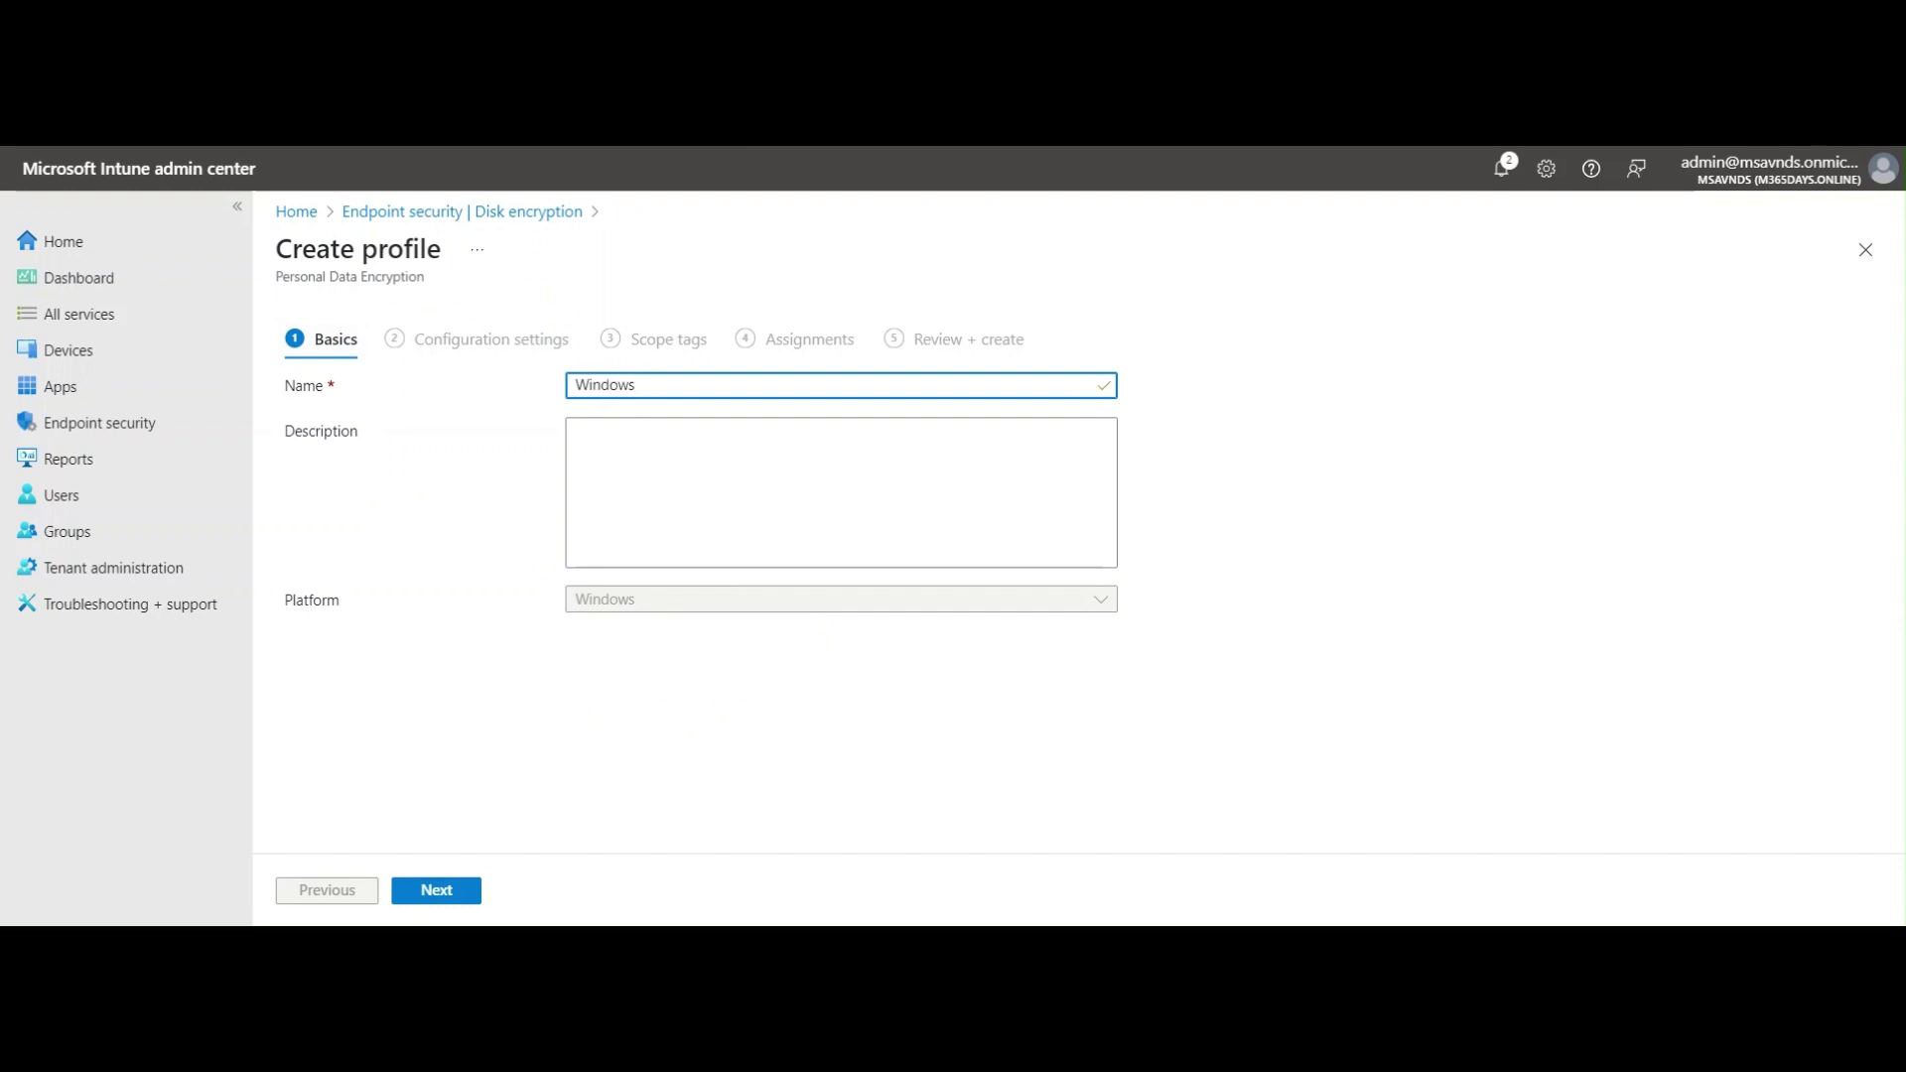
pyautogui.write(' PDE')
pyautogui.hotkey('ctrl', 'a')
pyautogui.hotkey('ctrl', 'c')
pyautogui.press('Tab')
pyautogui.hotkey('ctrl', 'v')
pyautogui.click(436, 890)
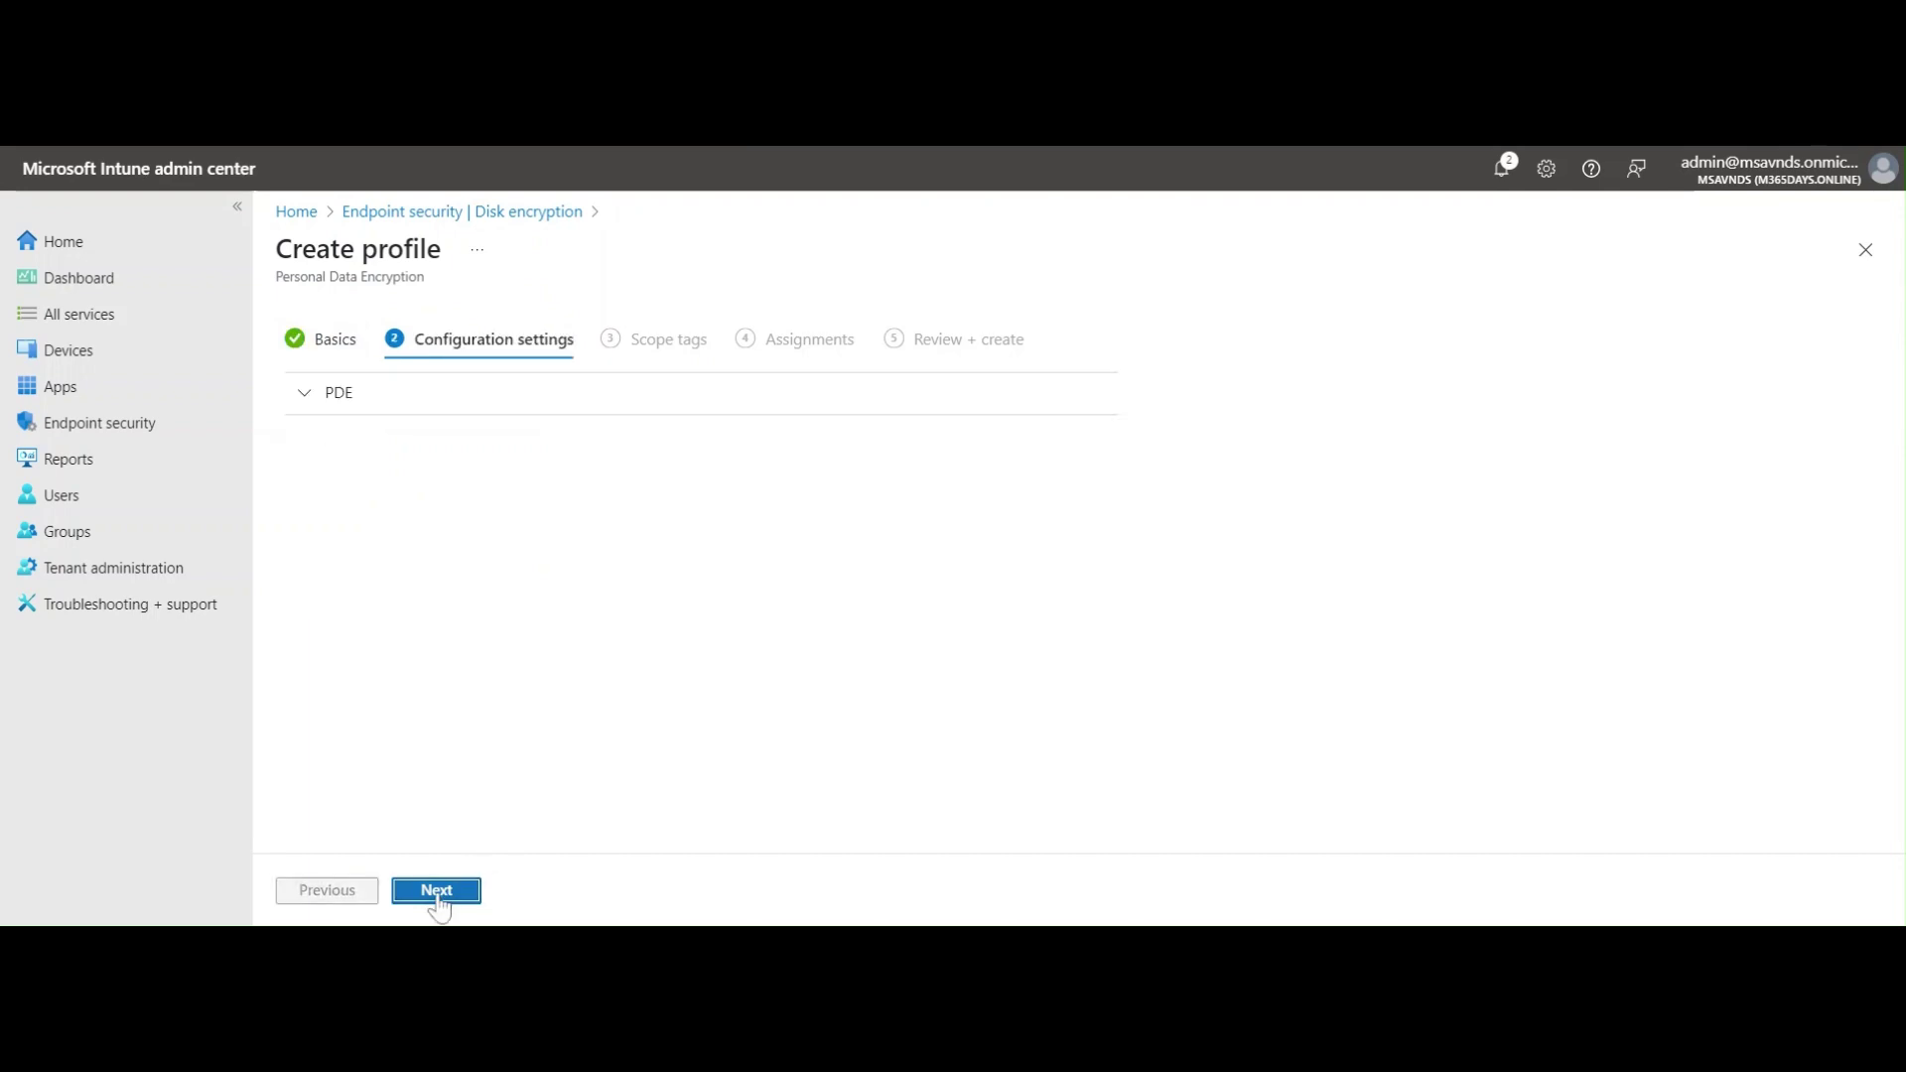
# Expand the PDE category and turn on Enable Personal Data Encryption (User).
pyautogui.click(352, 400)
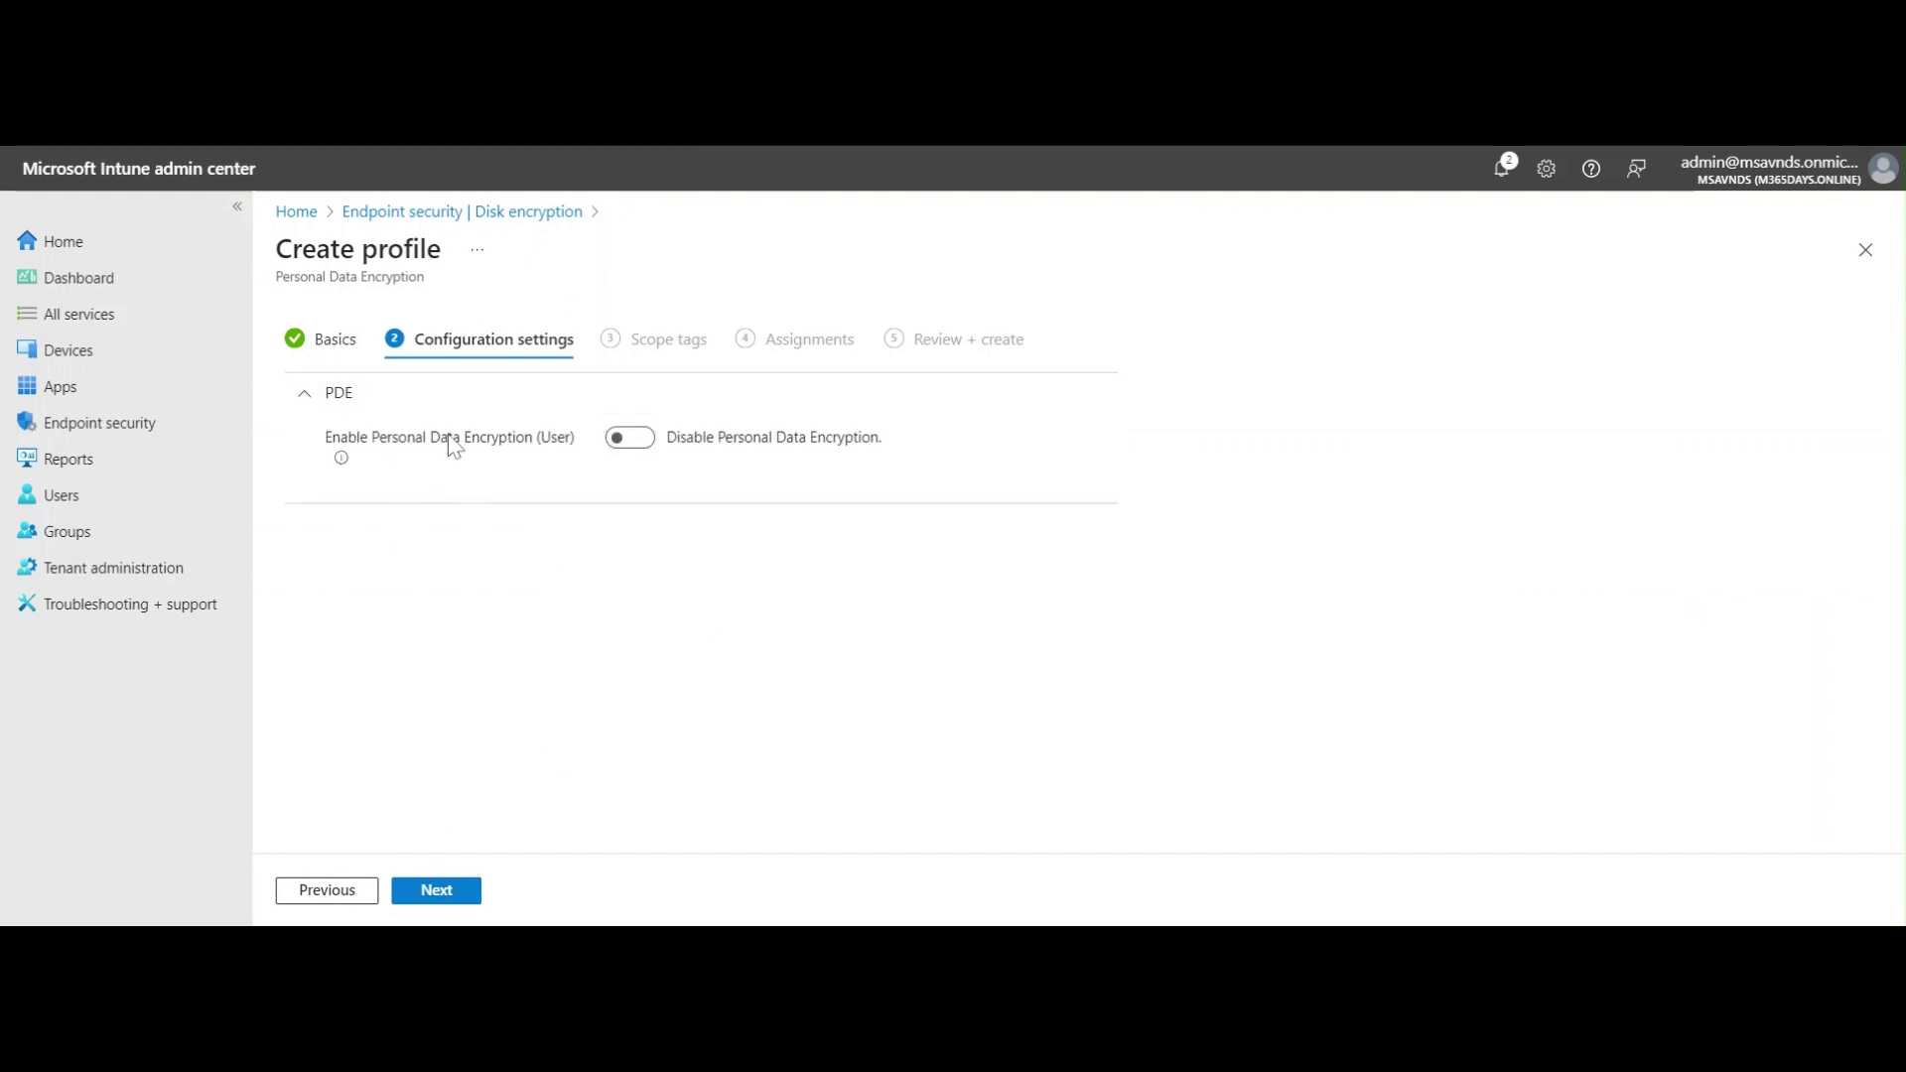
pyautogui.moveTo(341, 458)
pyautogui.click(635, 442)
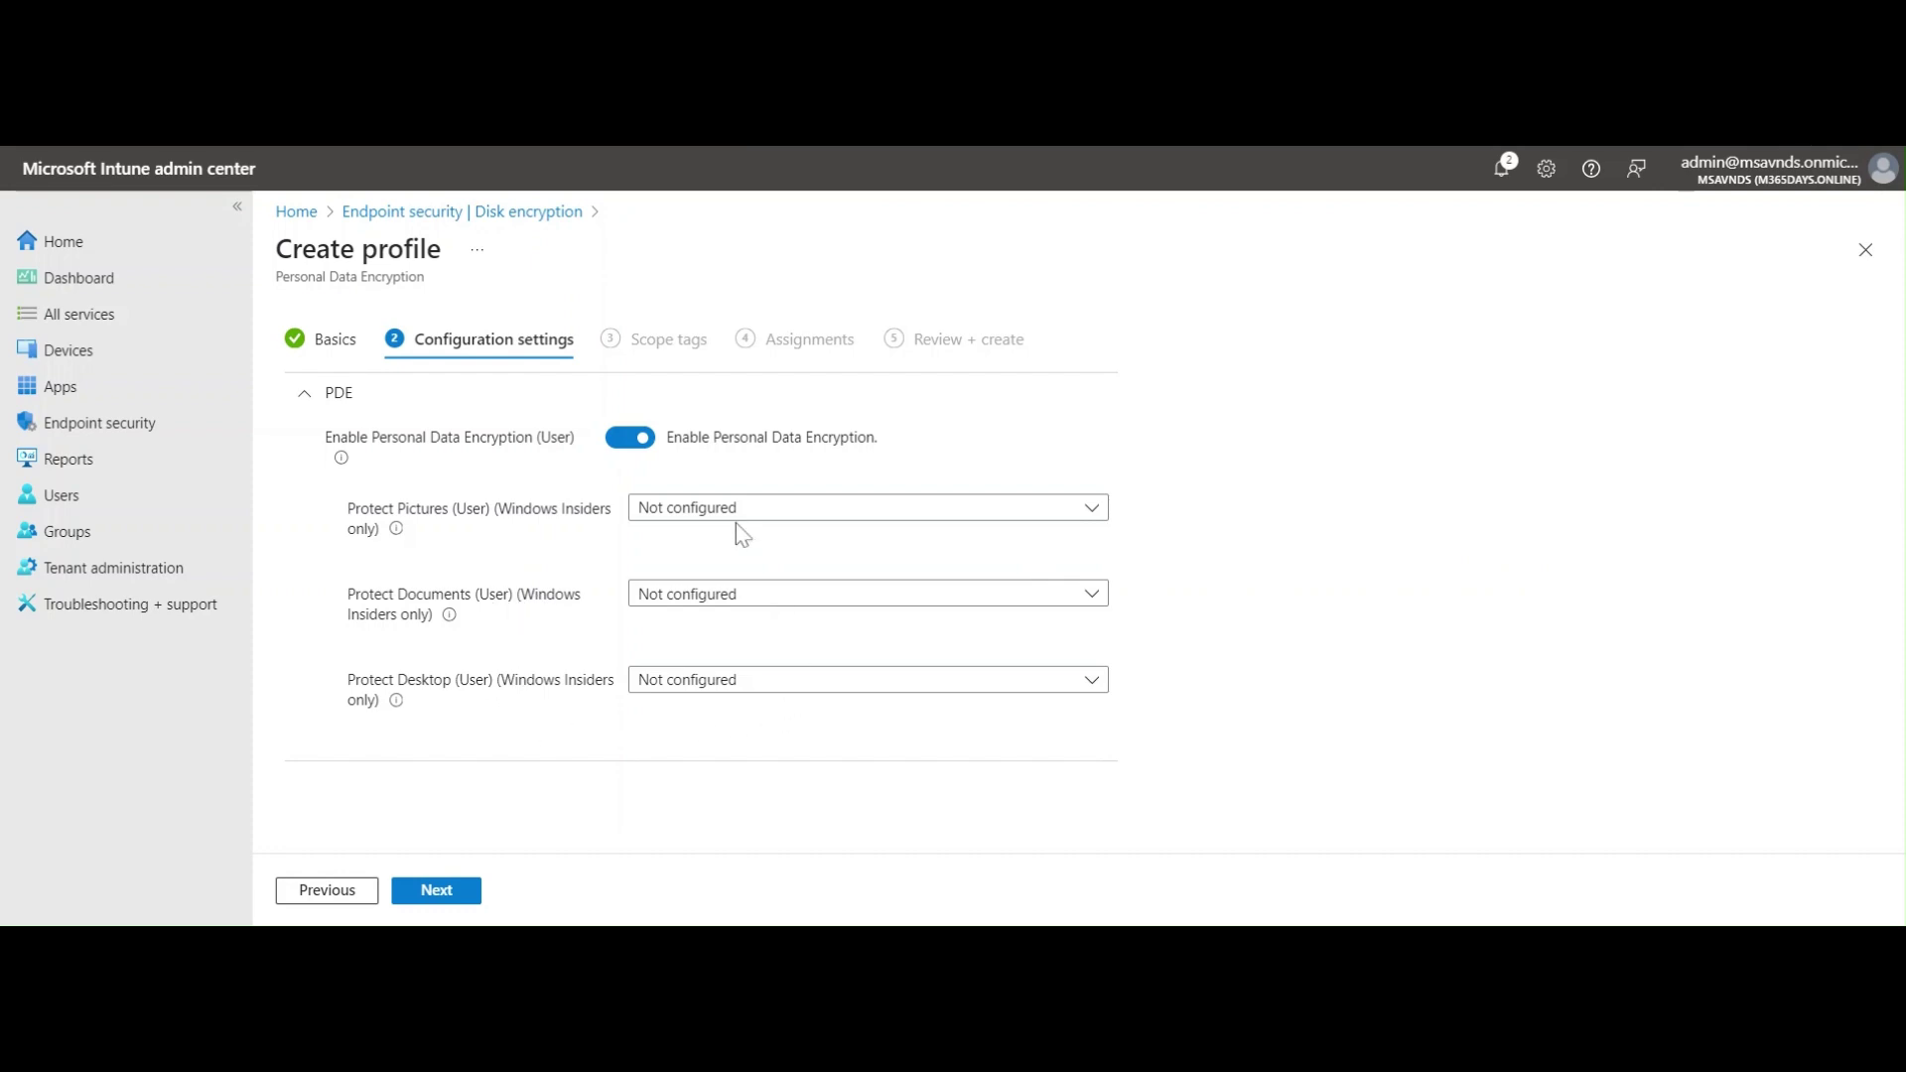
# Examine the available options for protecting the Pictures, Documents and Desktop folders without changing them.
pyautogui.click(757, 509)
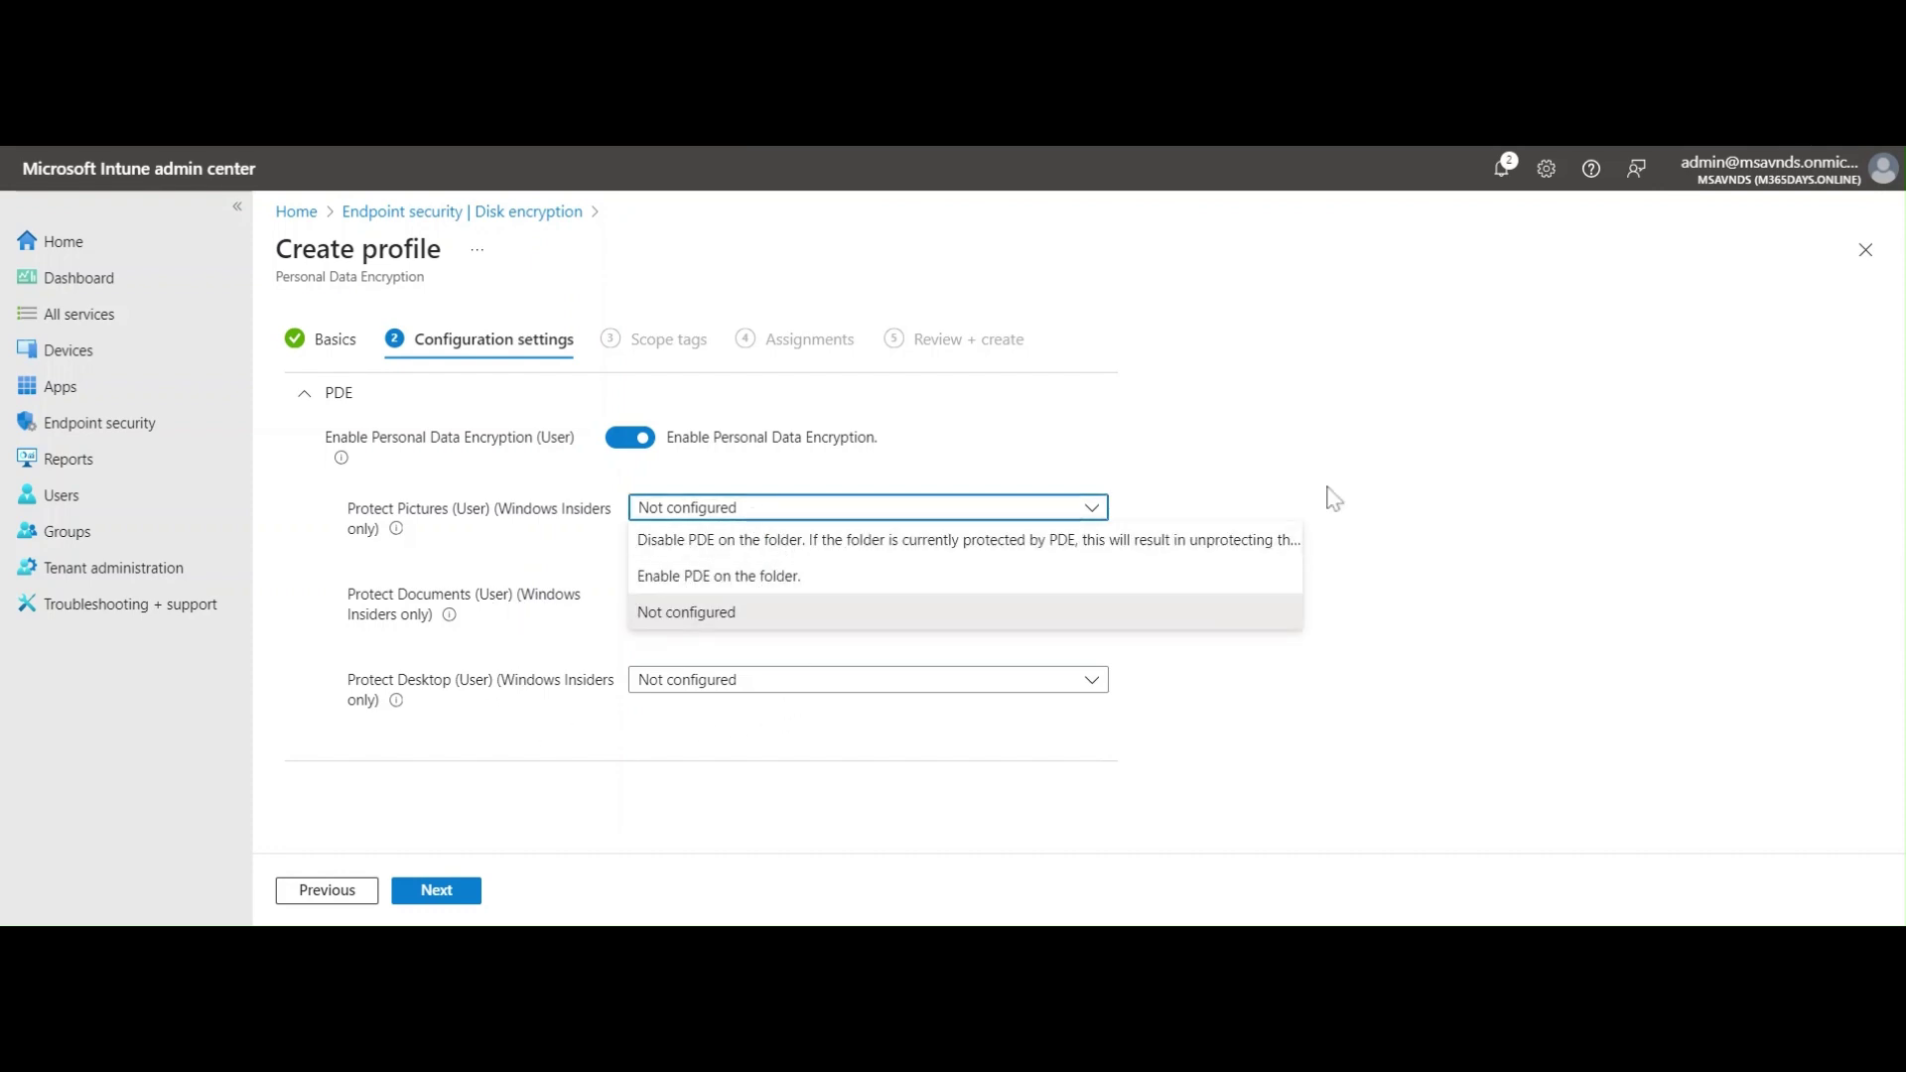
pyautogui.click(1483, 429)
pyautogui.click(730, 594)
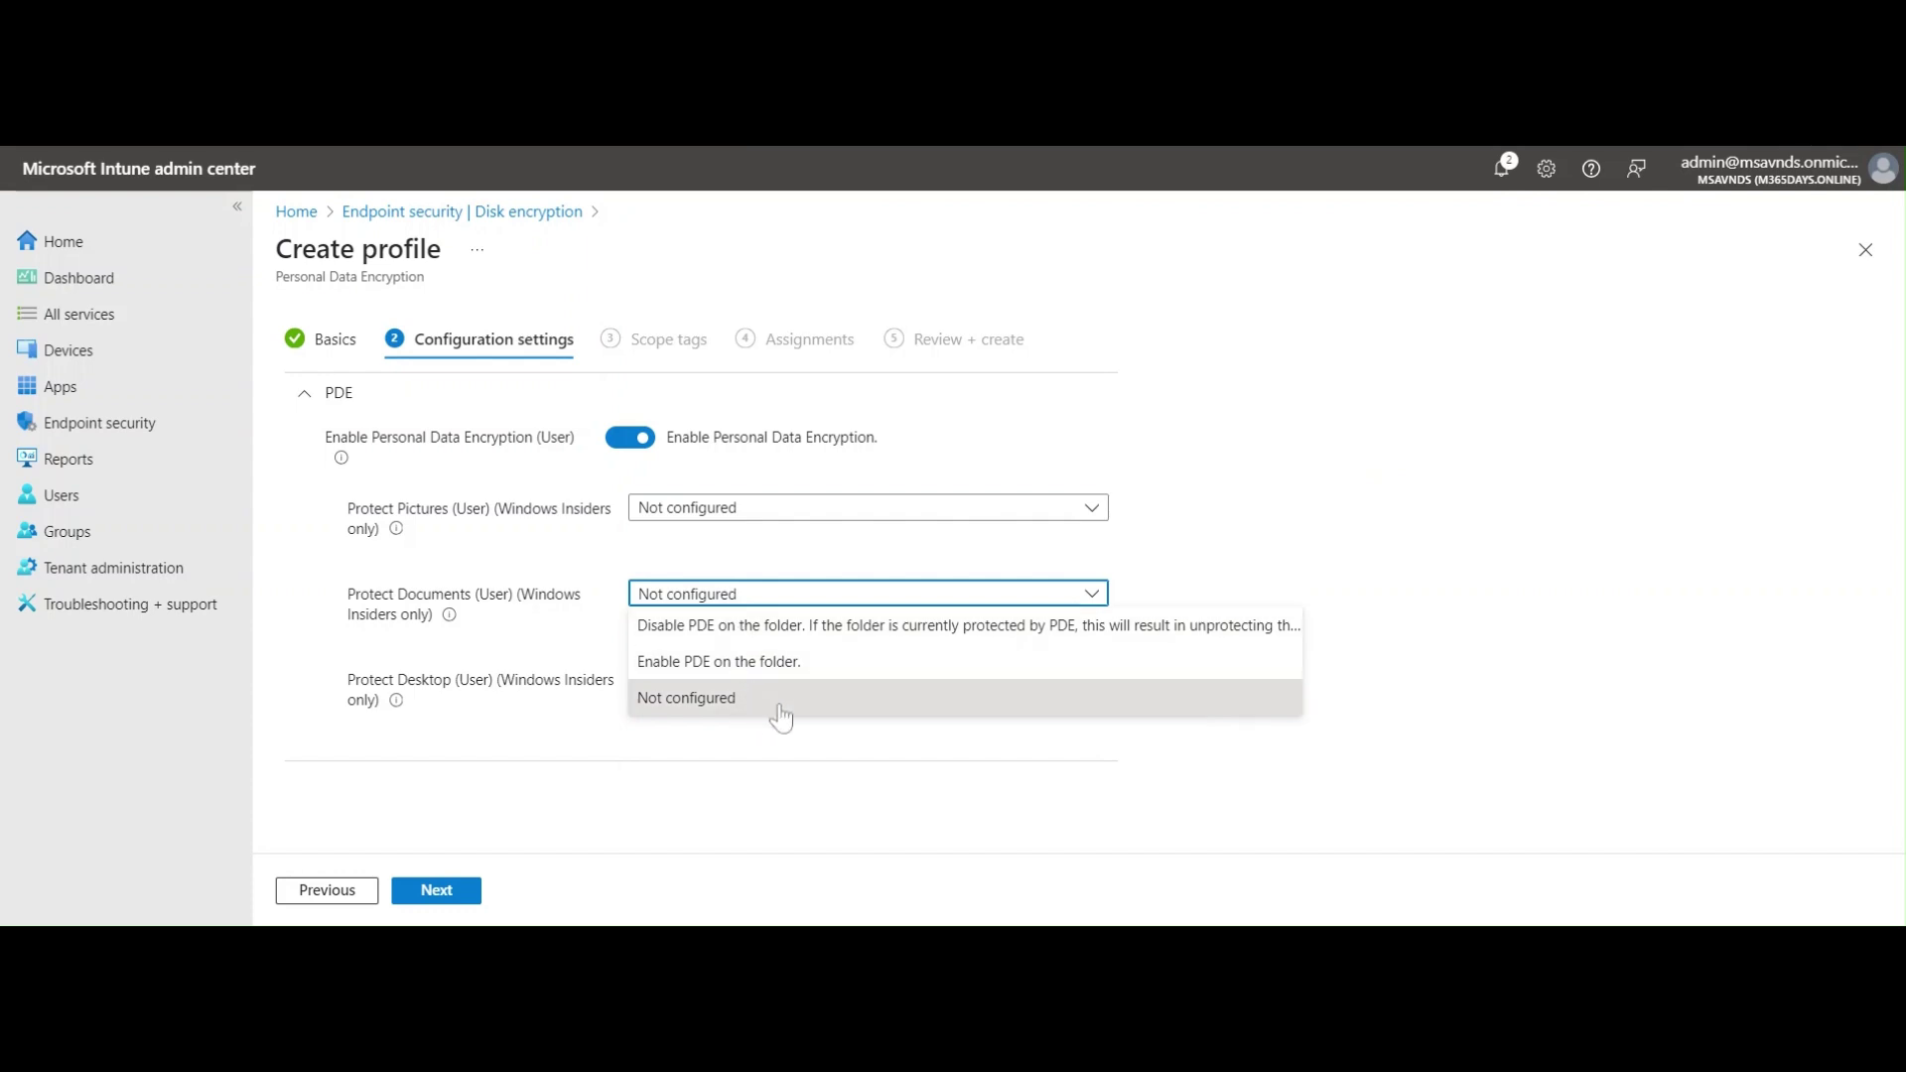
pyautogui.click(1327, 557)
pyautogui.click(820, 685)
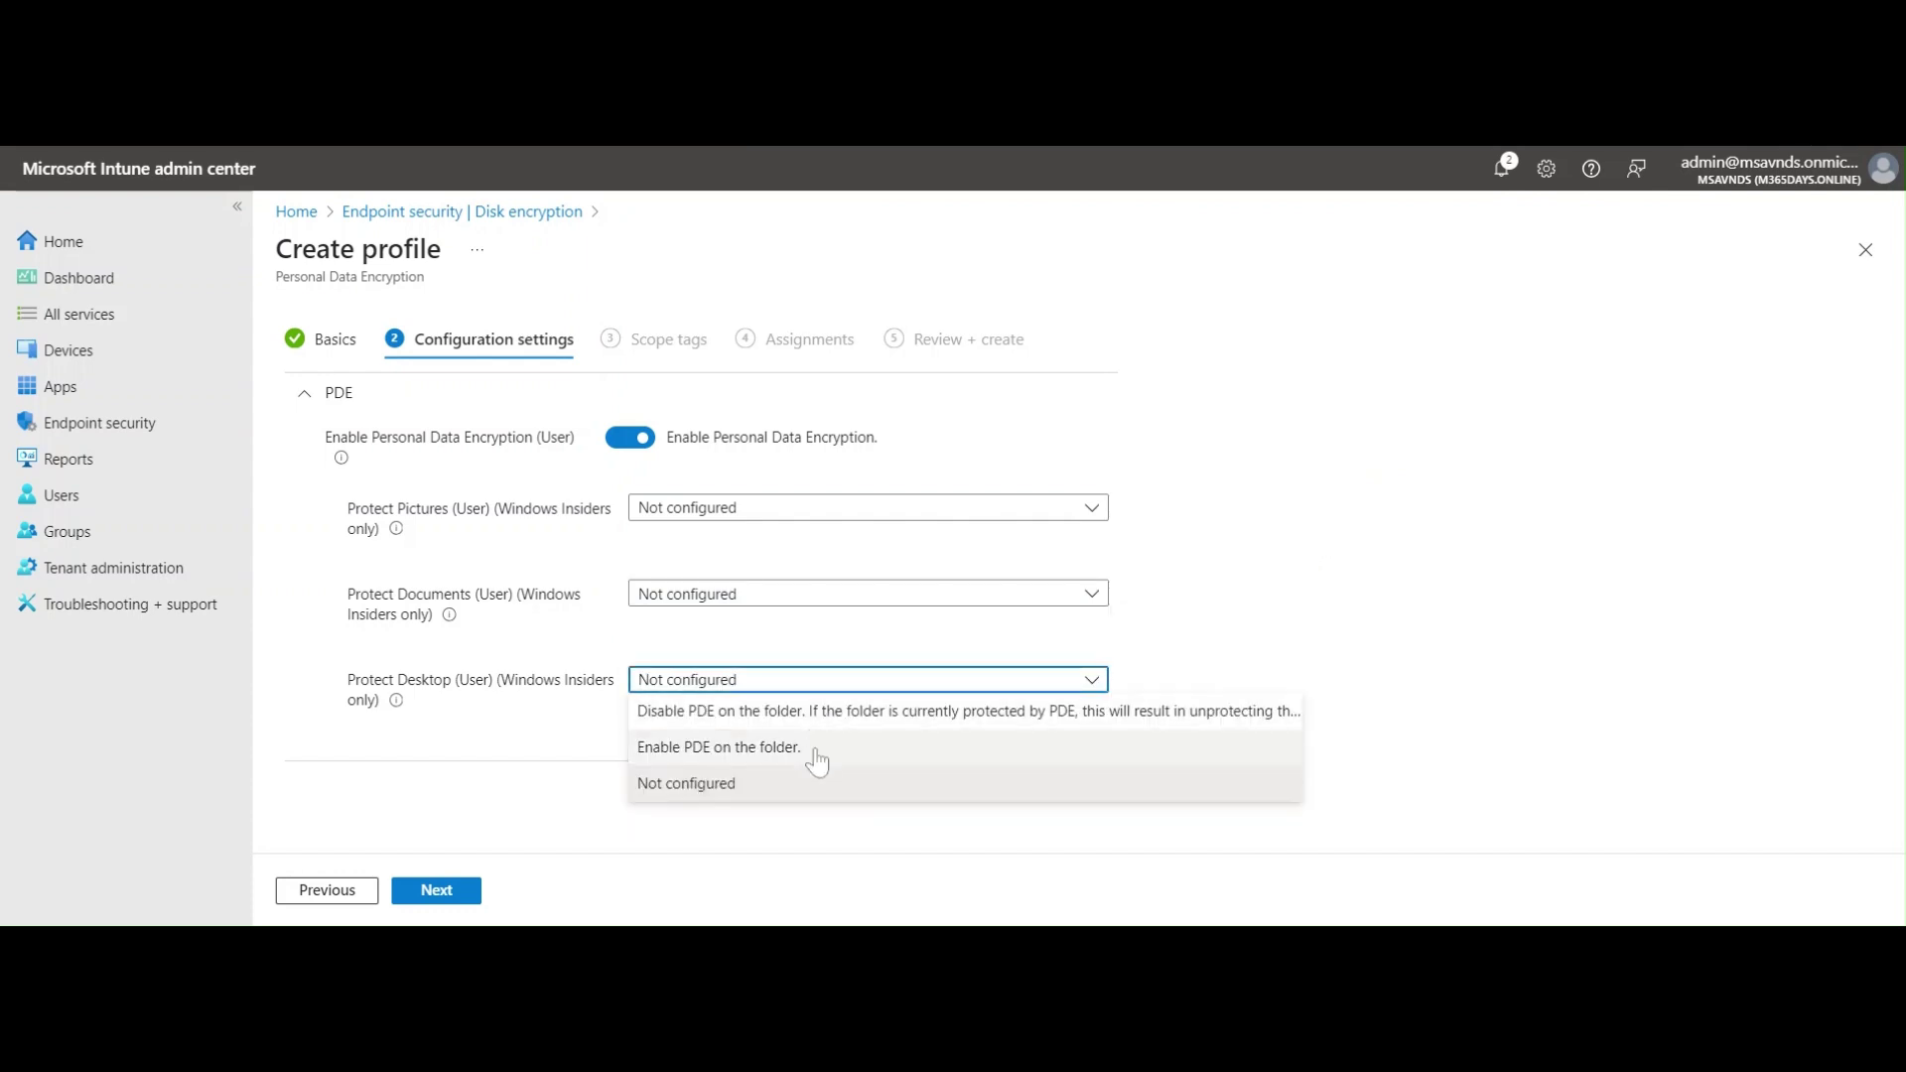
pyautogui.click(1200, 558)
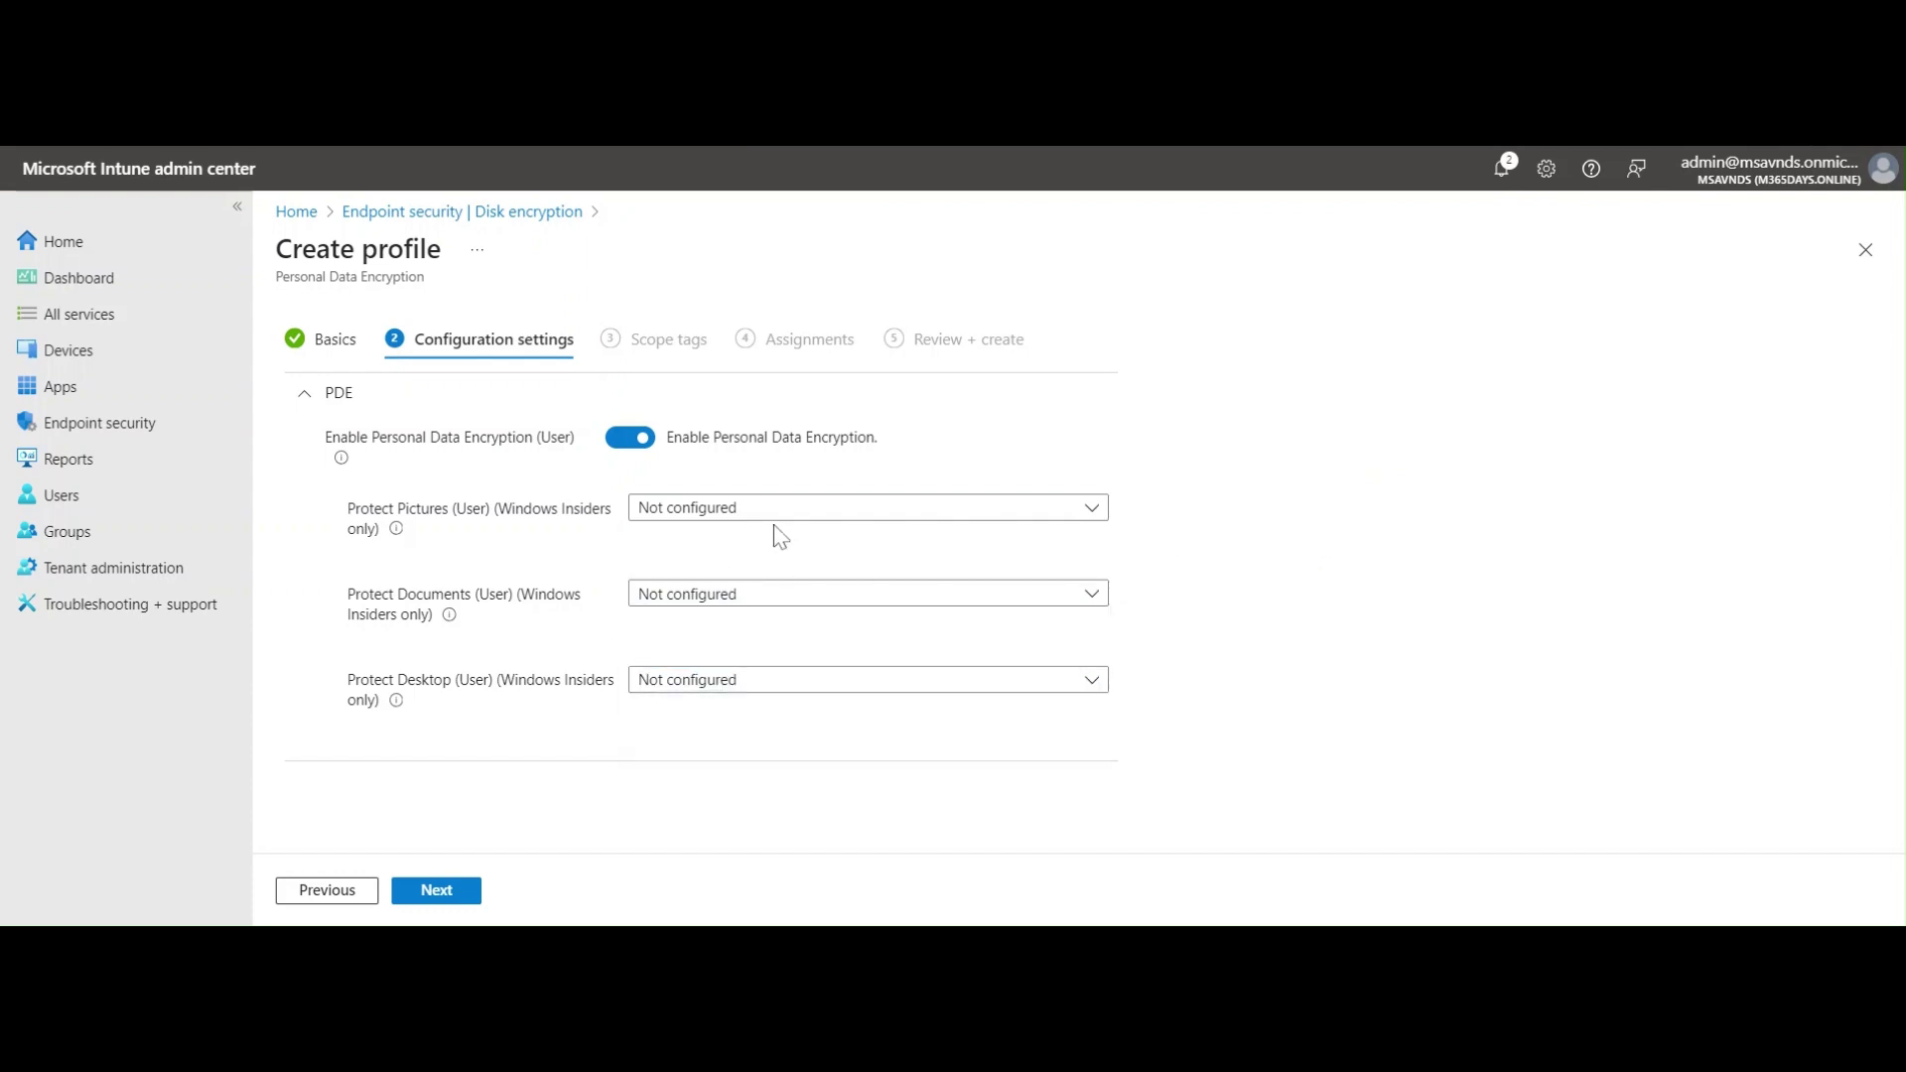
# Set Protect Documents (User) and Protect Desktop (User) to "Enable PDE on the folder.".
pyautogui.click(784, 601)
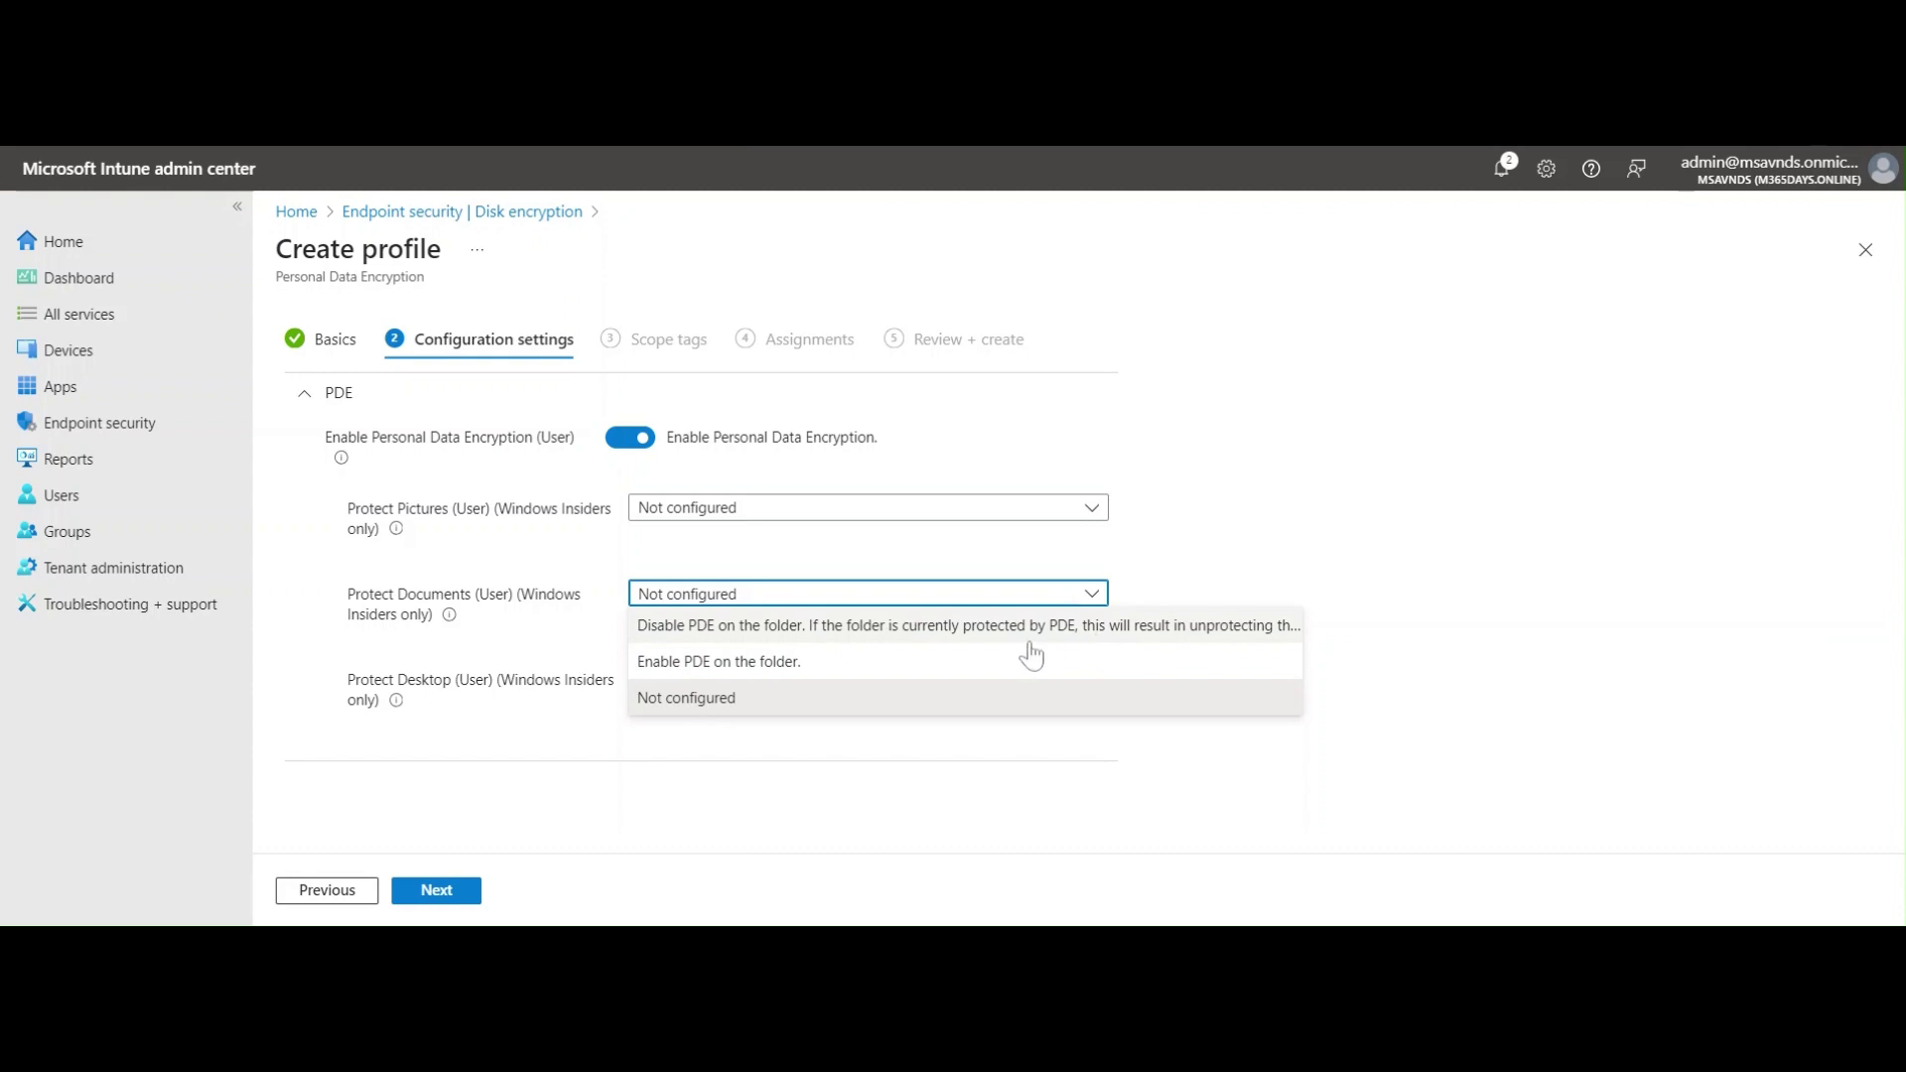
pyautogui.click(801, 662)
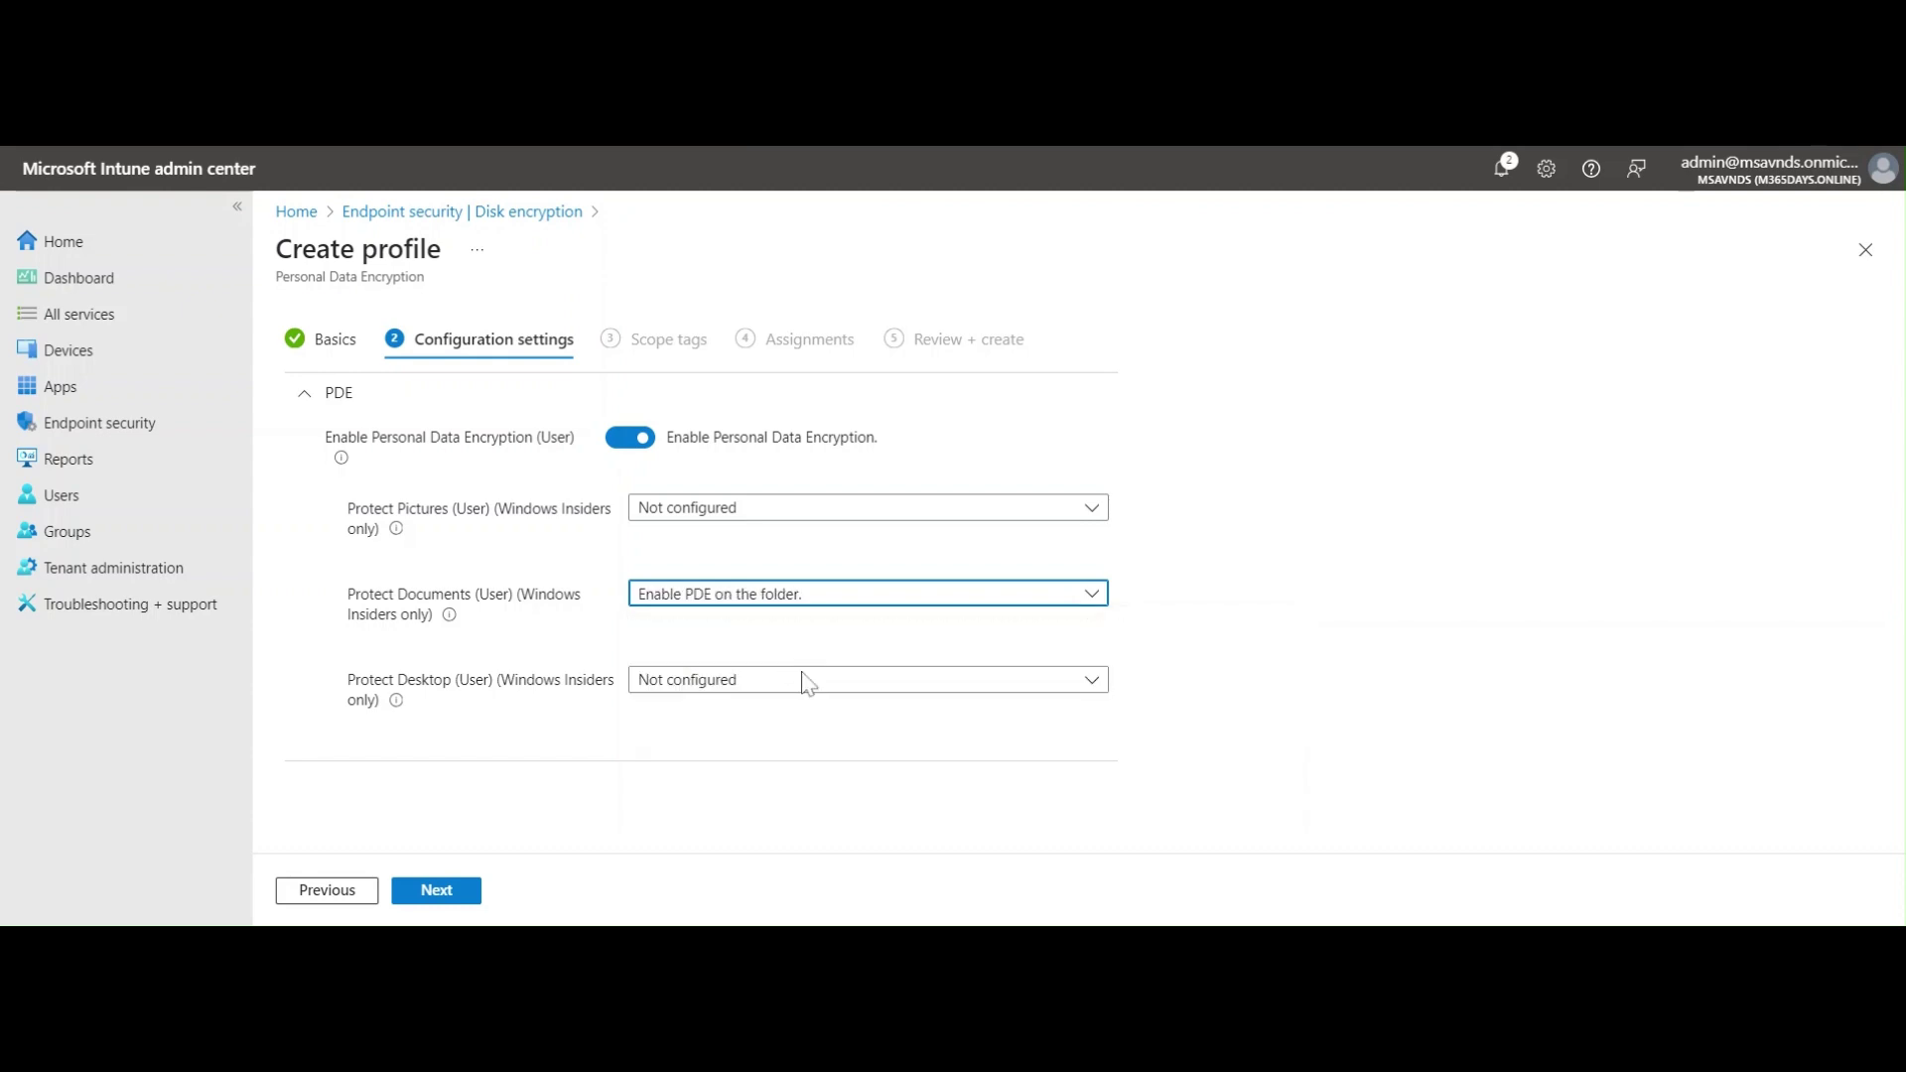
pyautogui.click(933, 683)
pyautogui.click(798, 751)
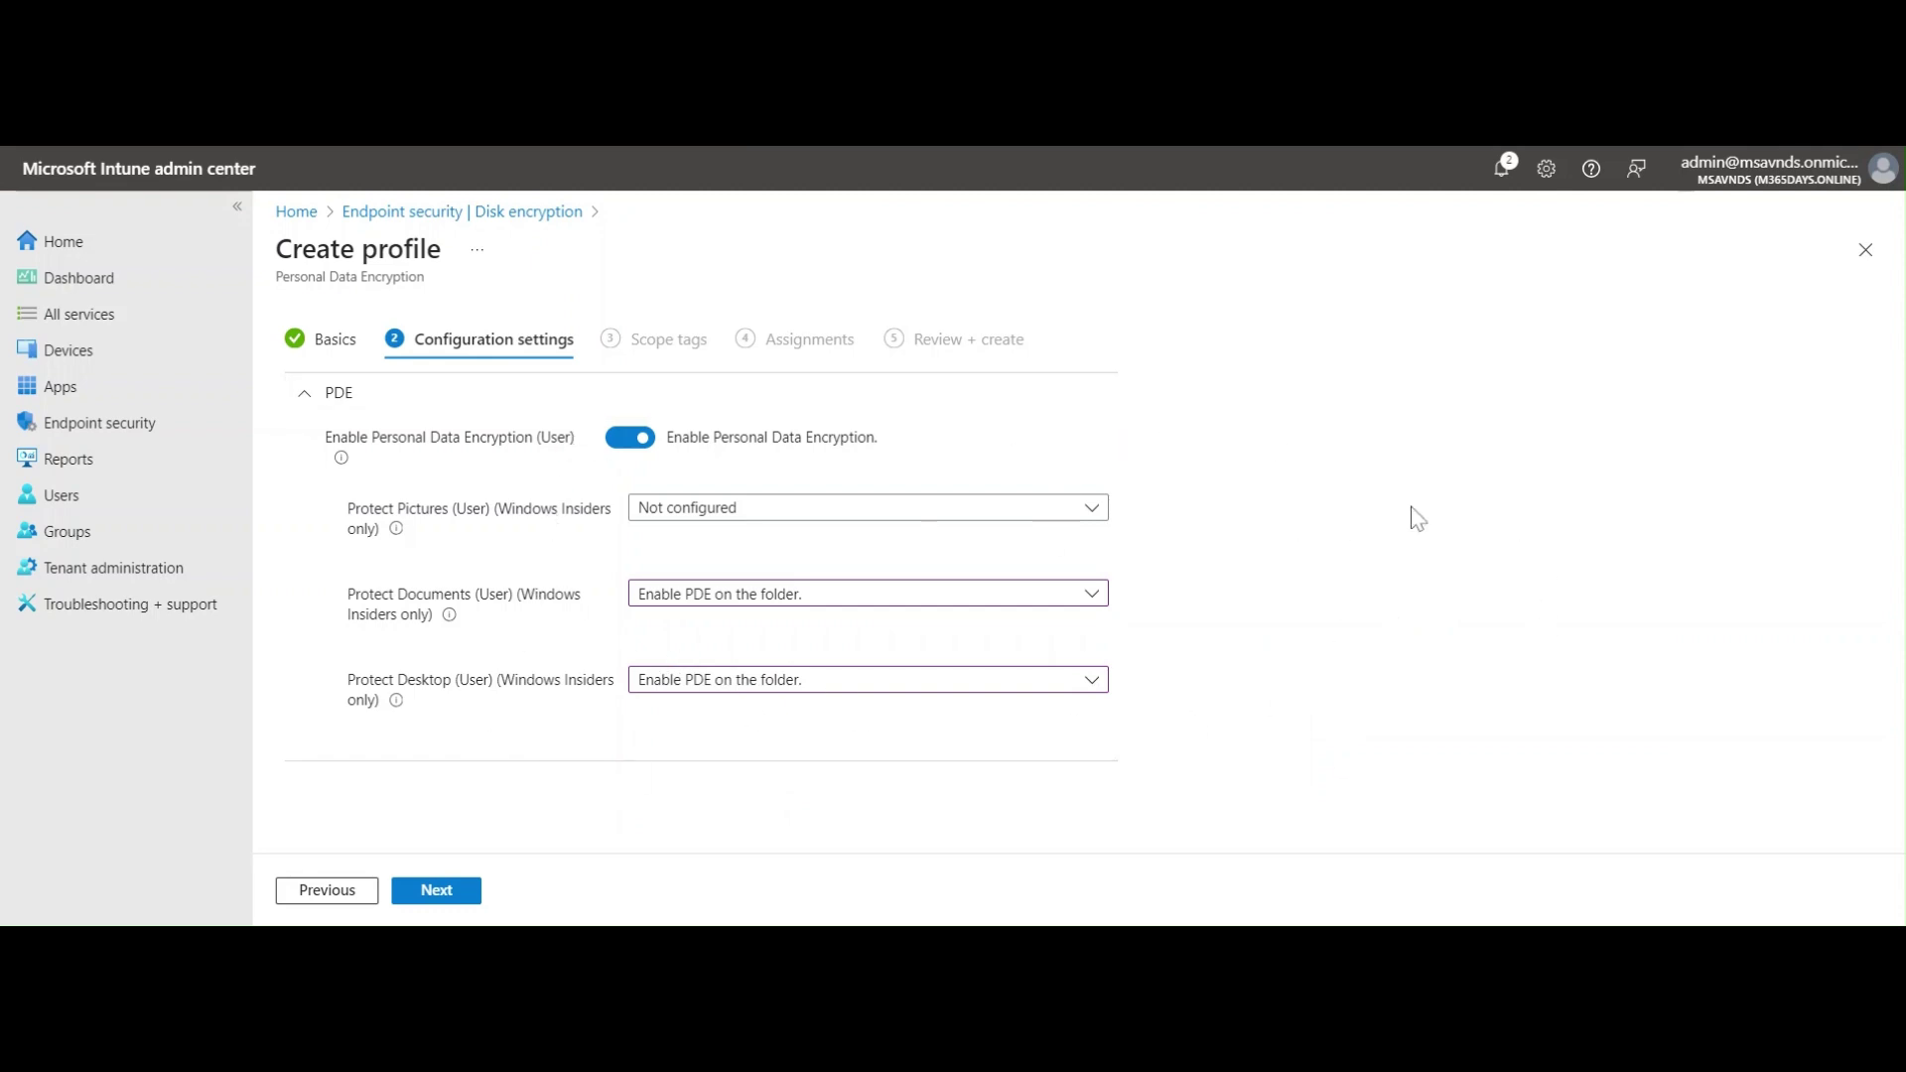
# Keep the Default scope tag and assign the Personal Data Encryption profile to all devices.
pyautogui.click(437, 894)
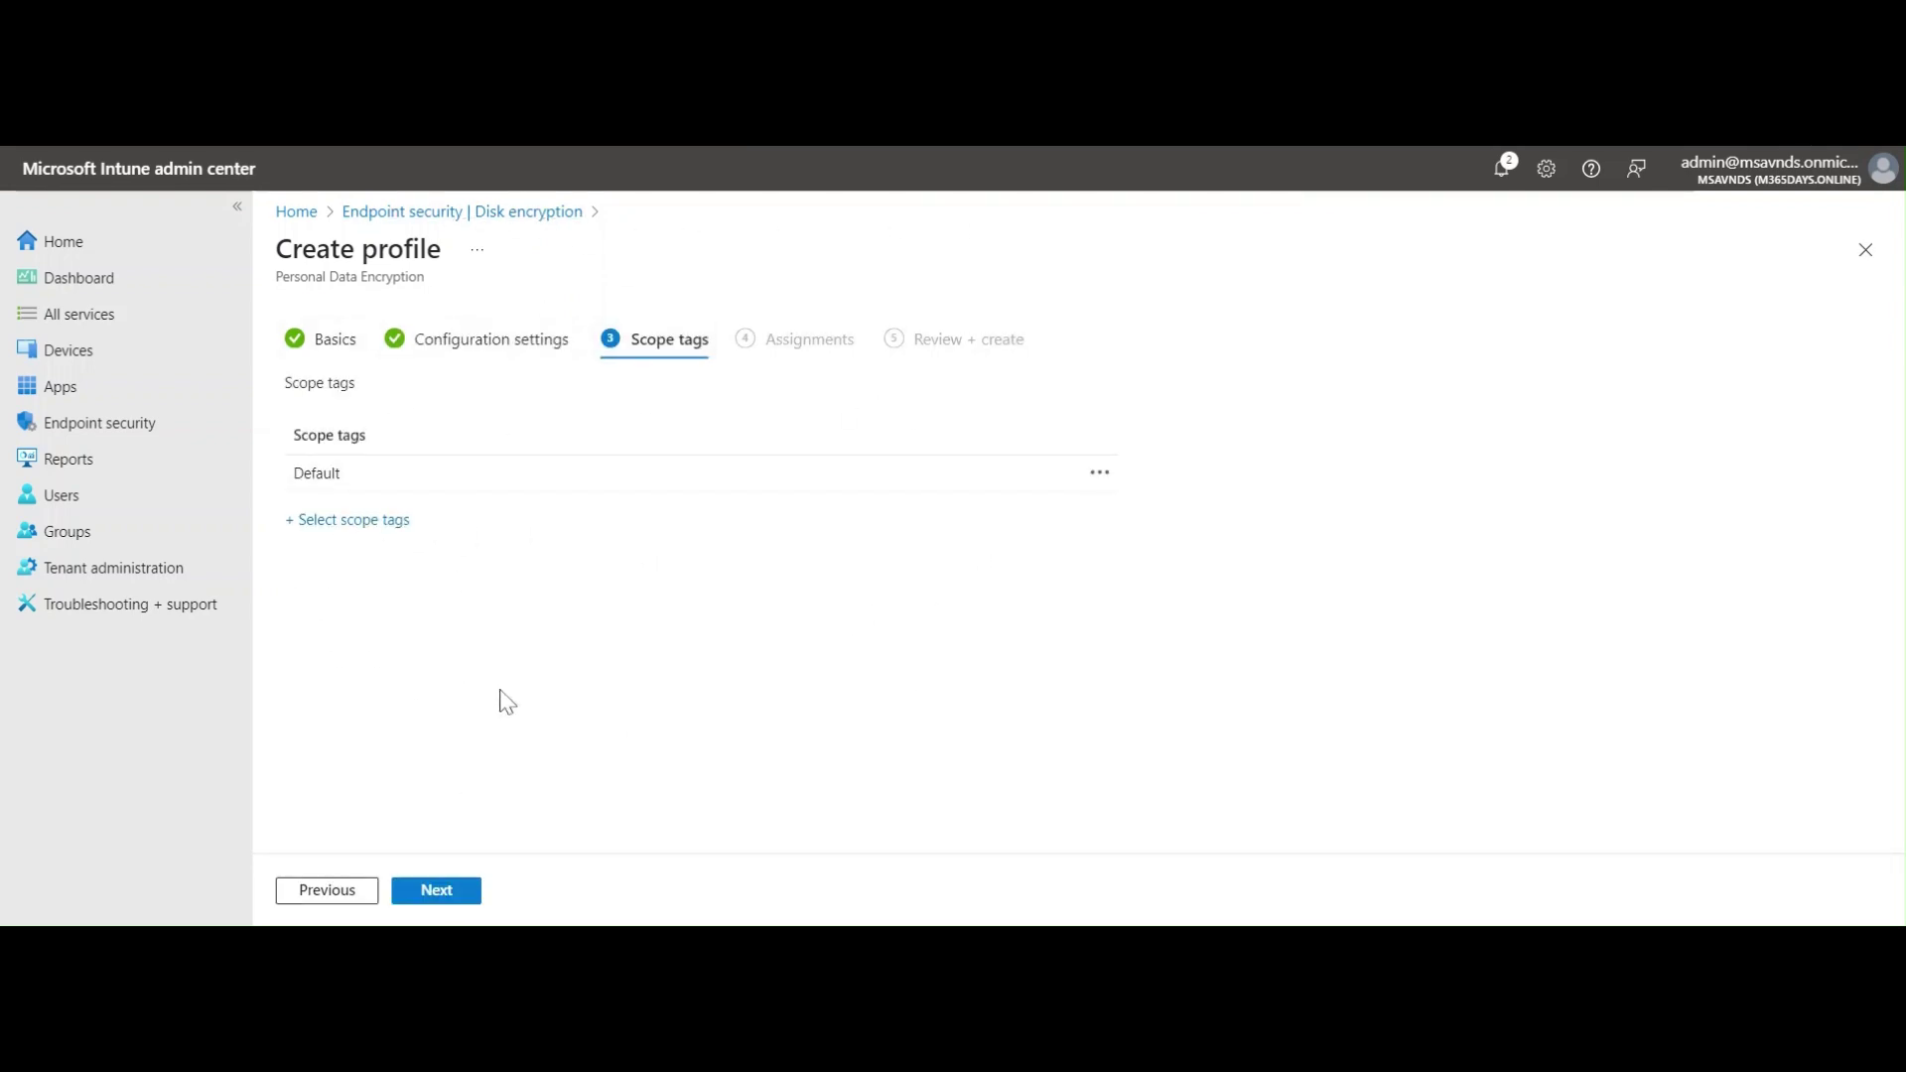
pyautogui.click(444, 891)
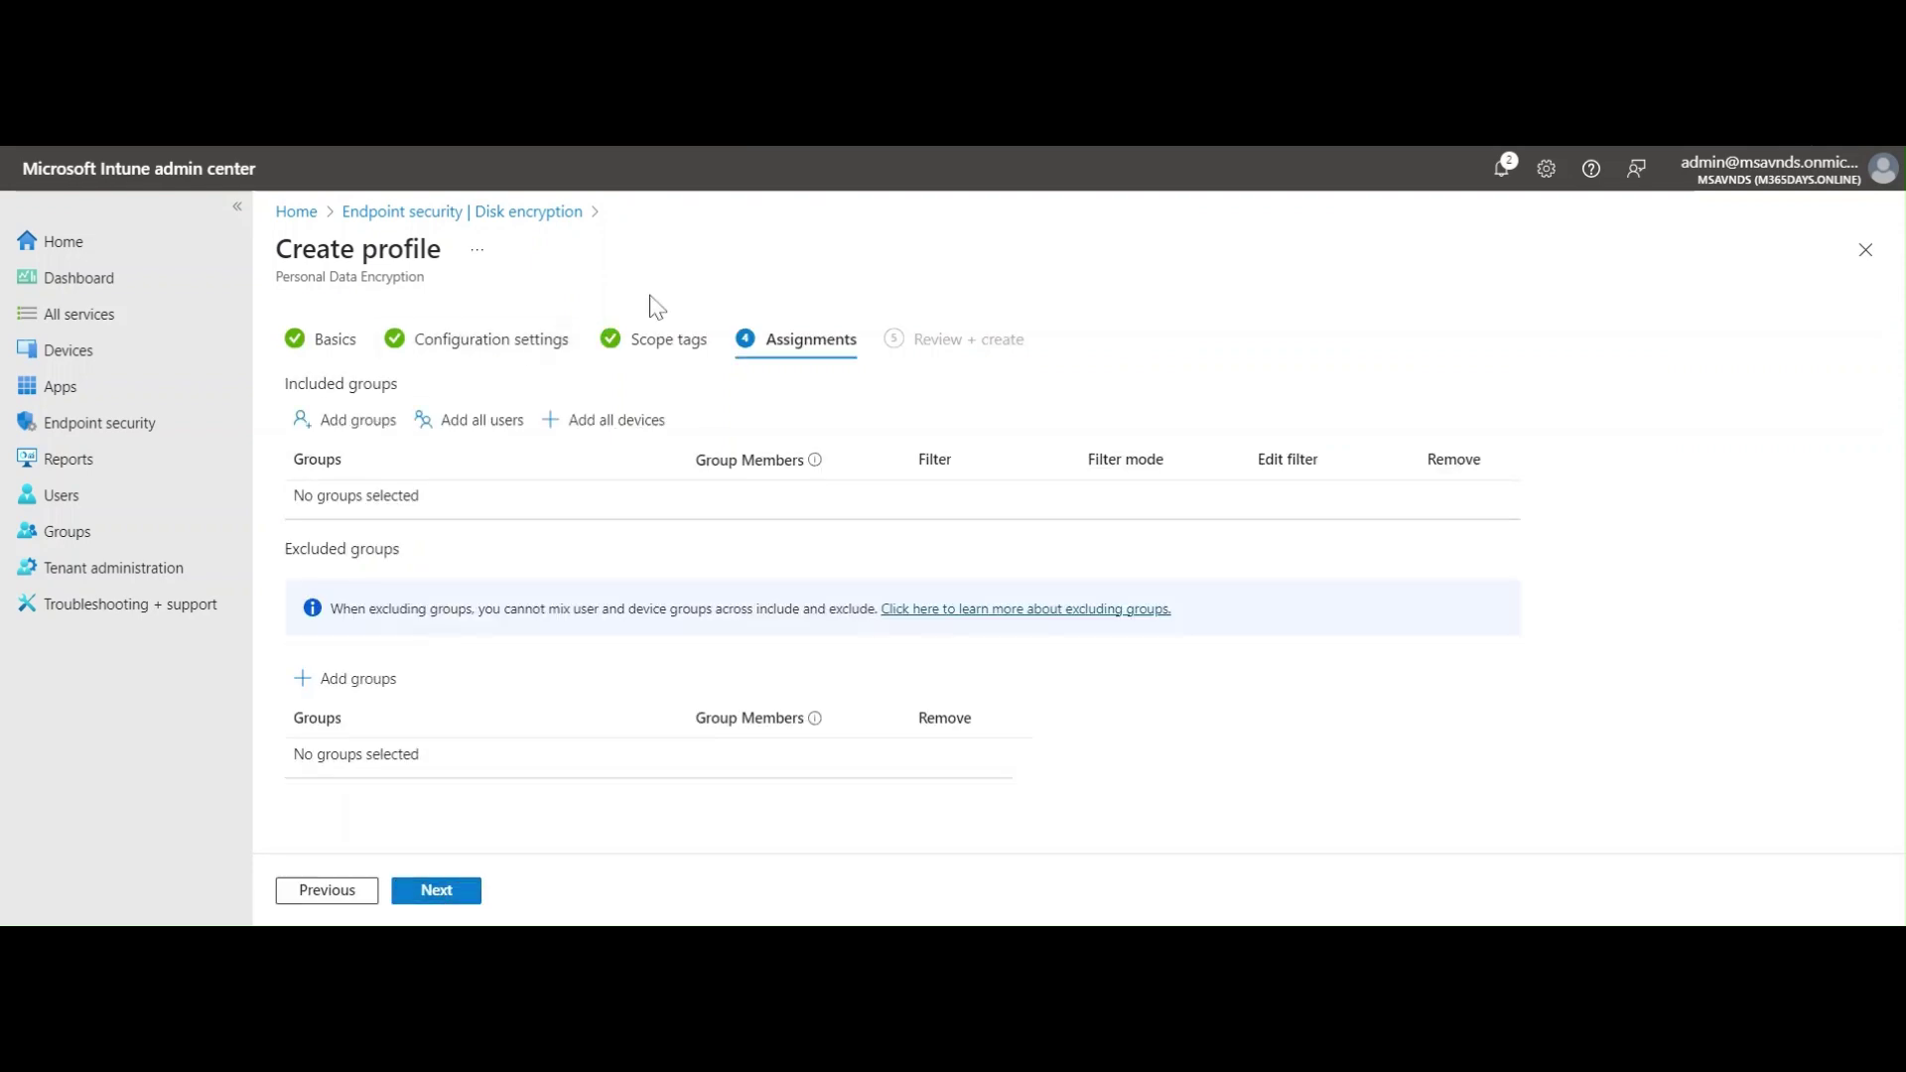
pyautogui.click(626, 426)
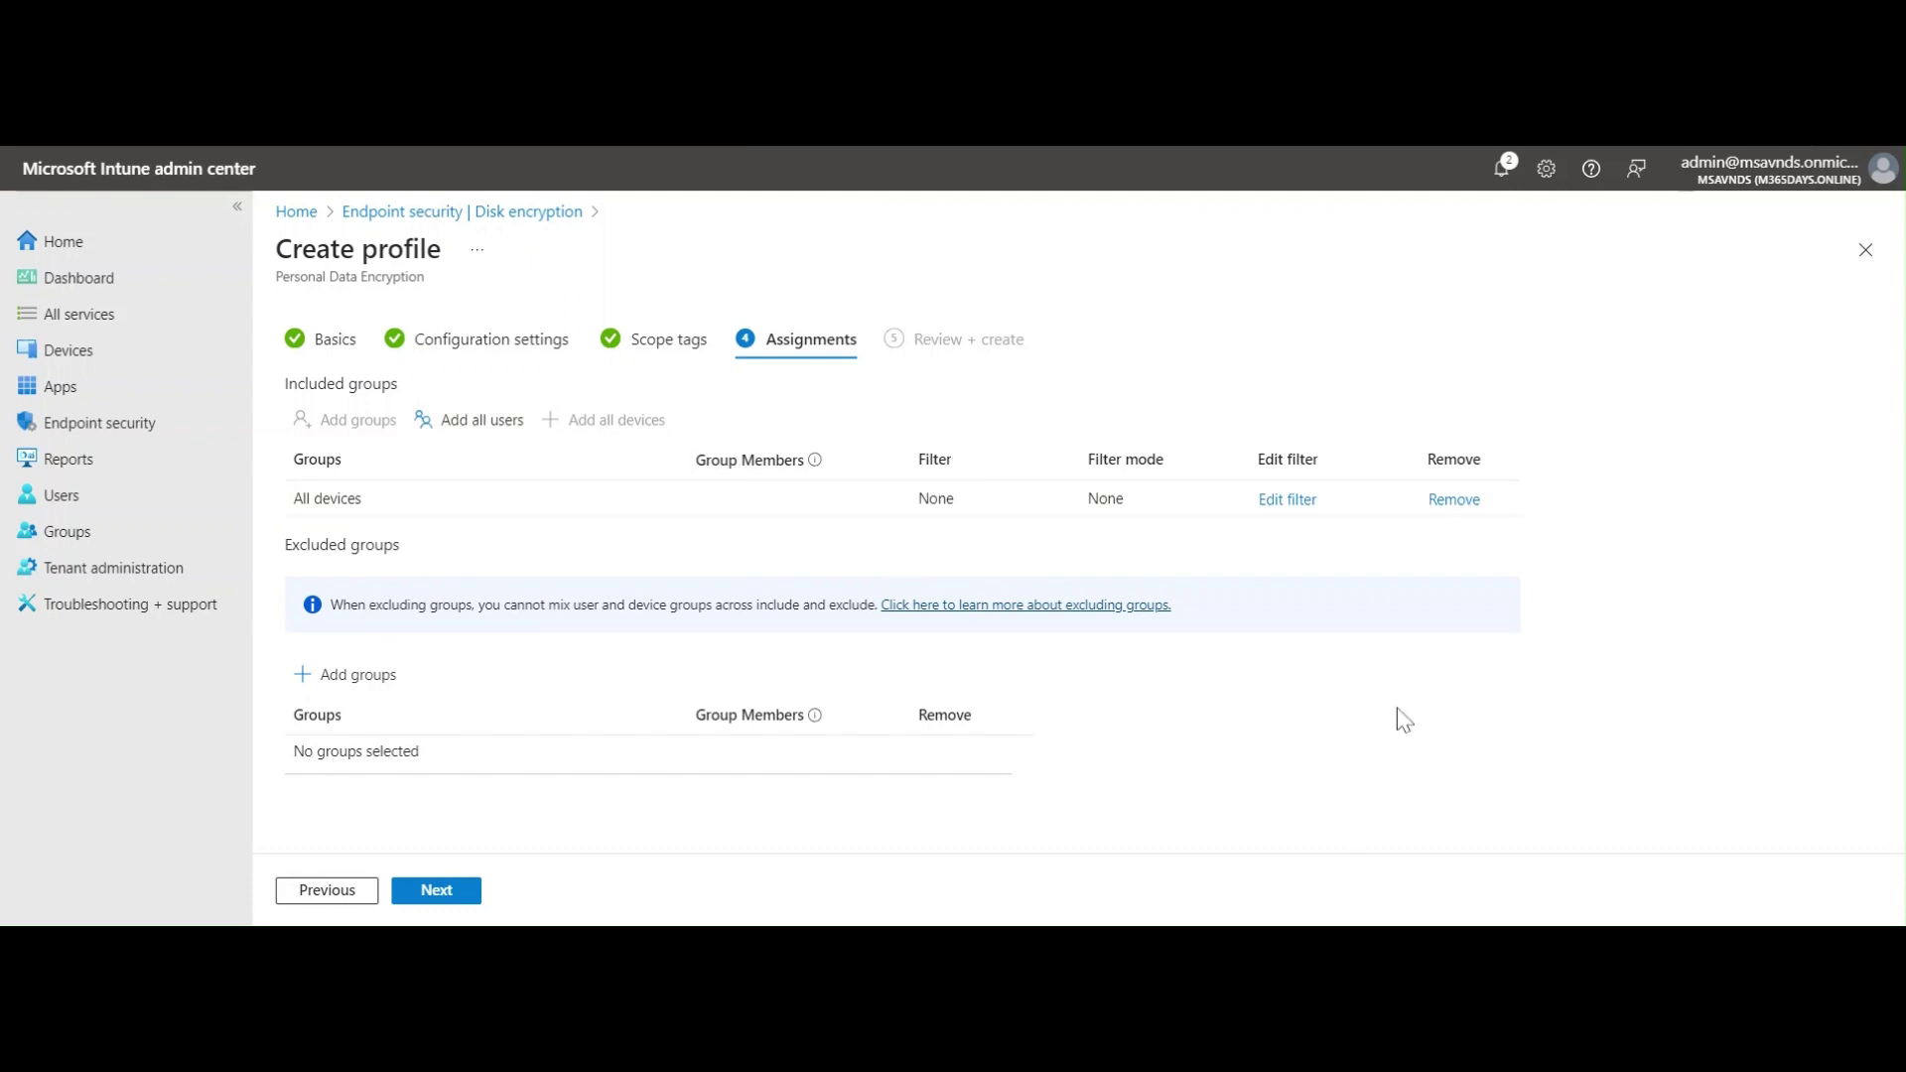
# Review the summary of the Windows PDE profile and create it.
pyautogui.click(452, 898)
pyautogui.scroll(-3, 604, 646)
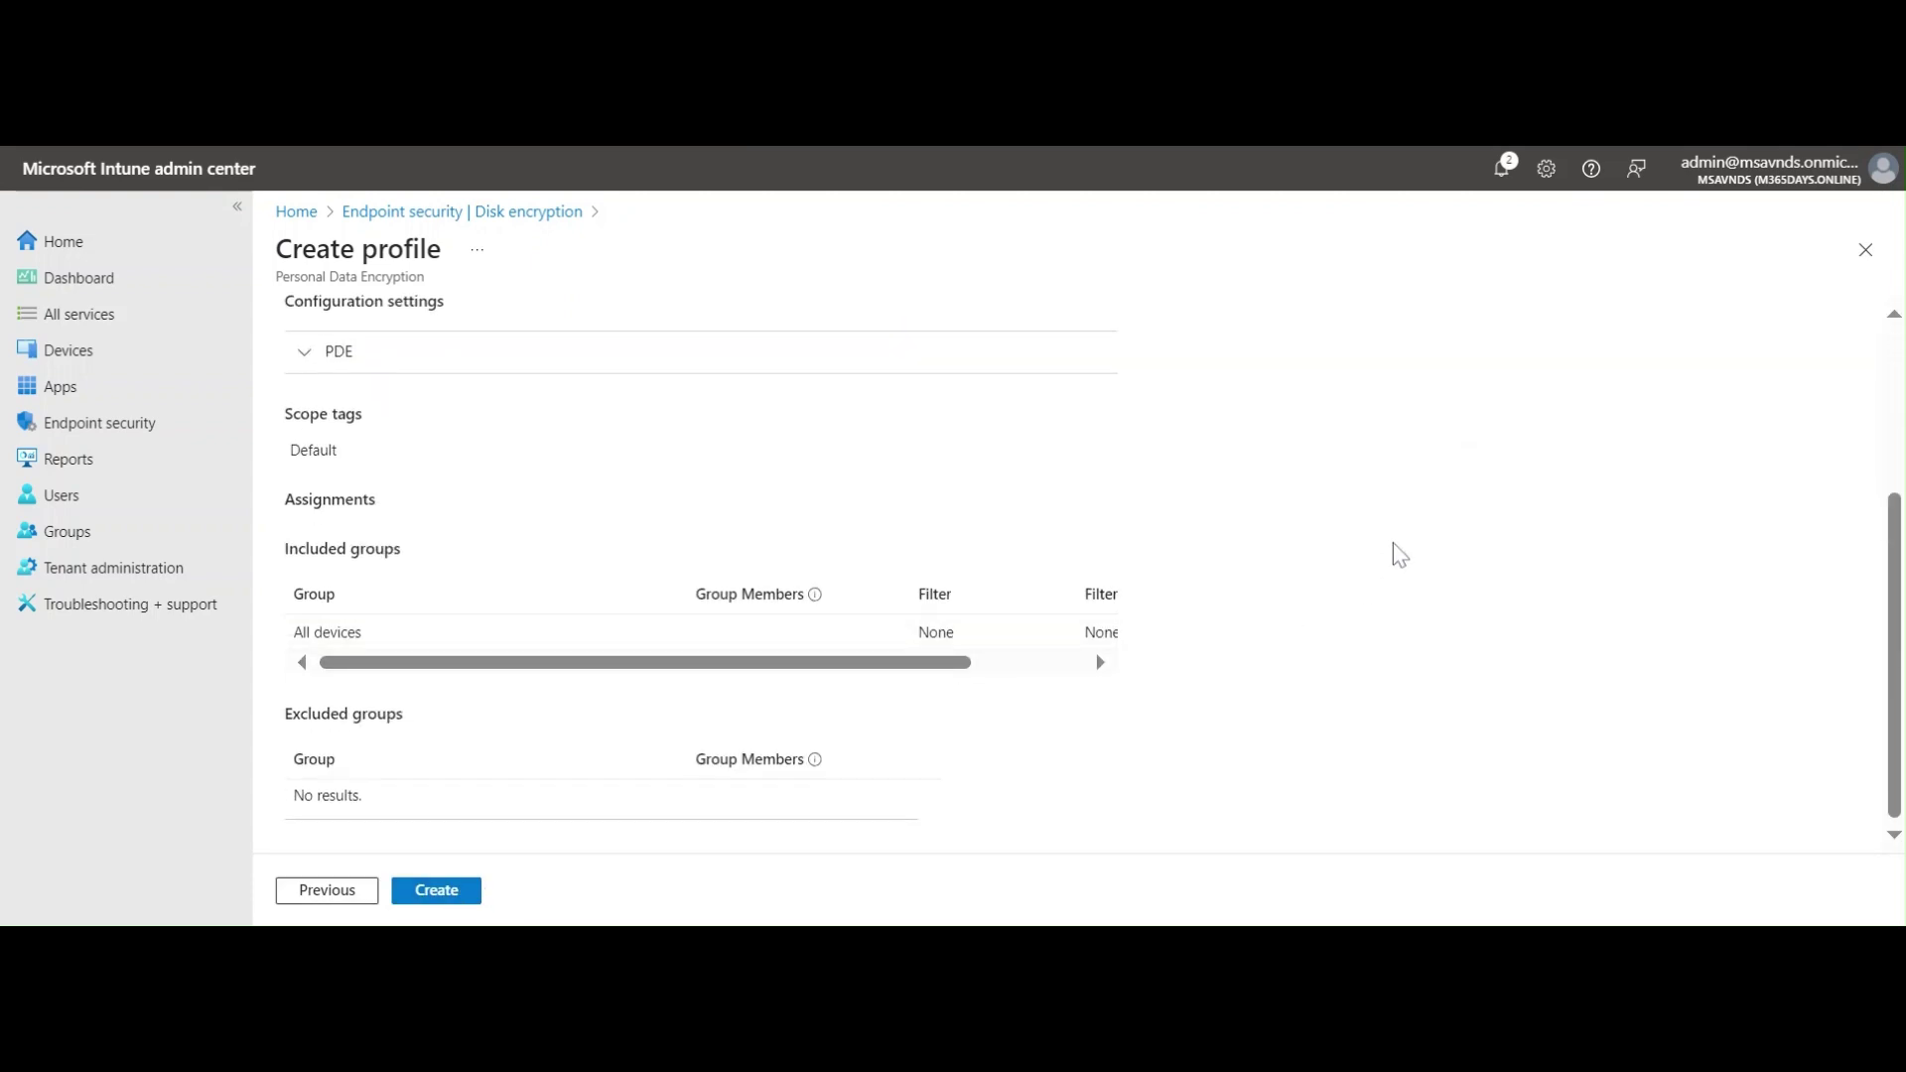
pyautogui.click(435, 897)
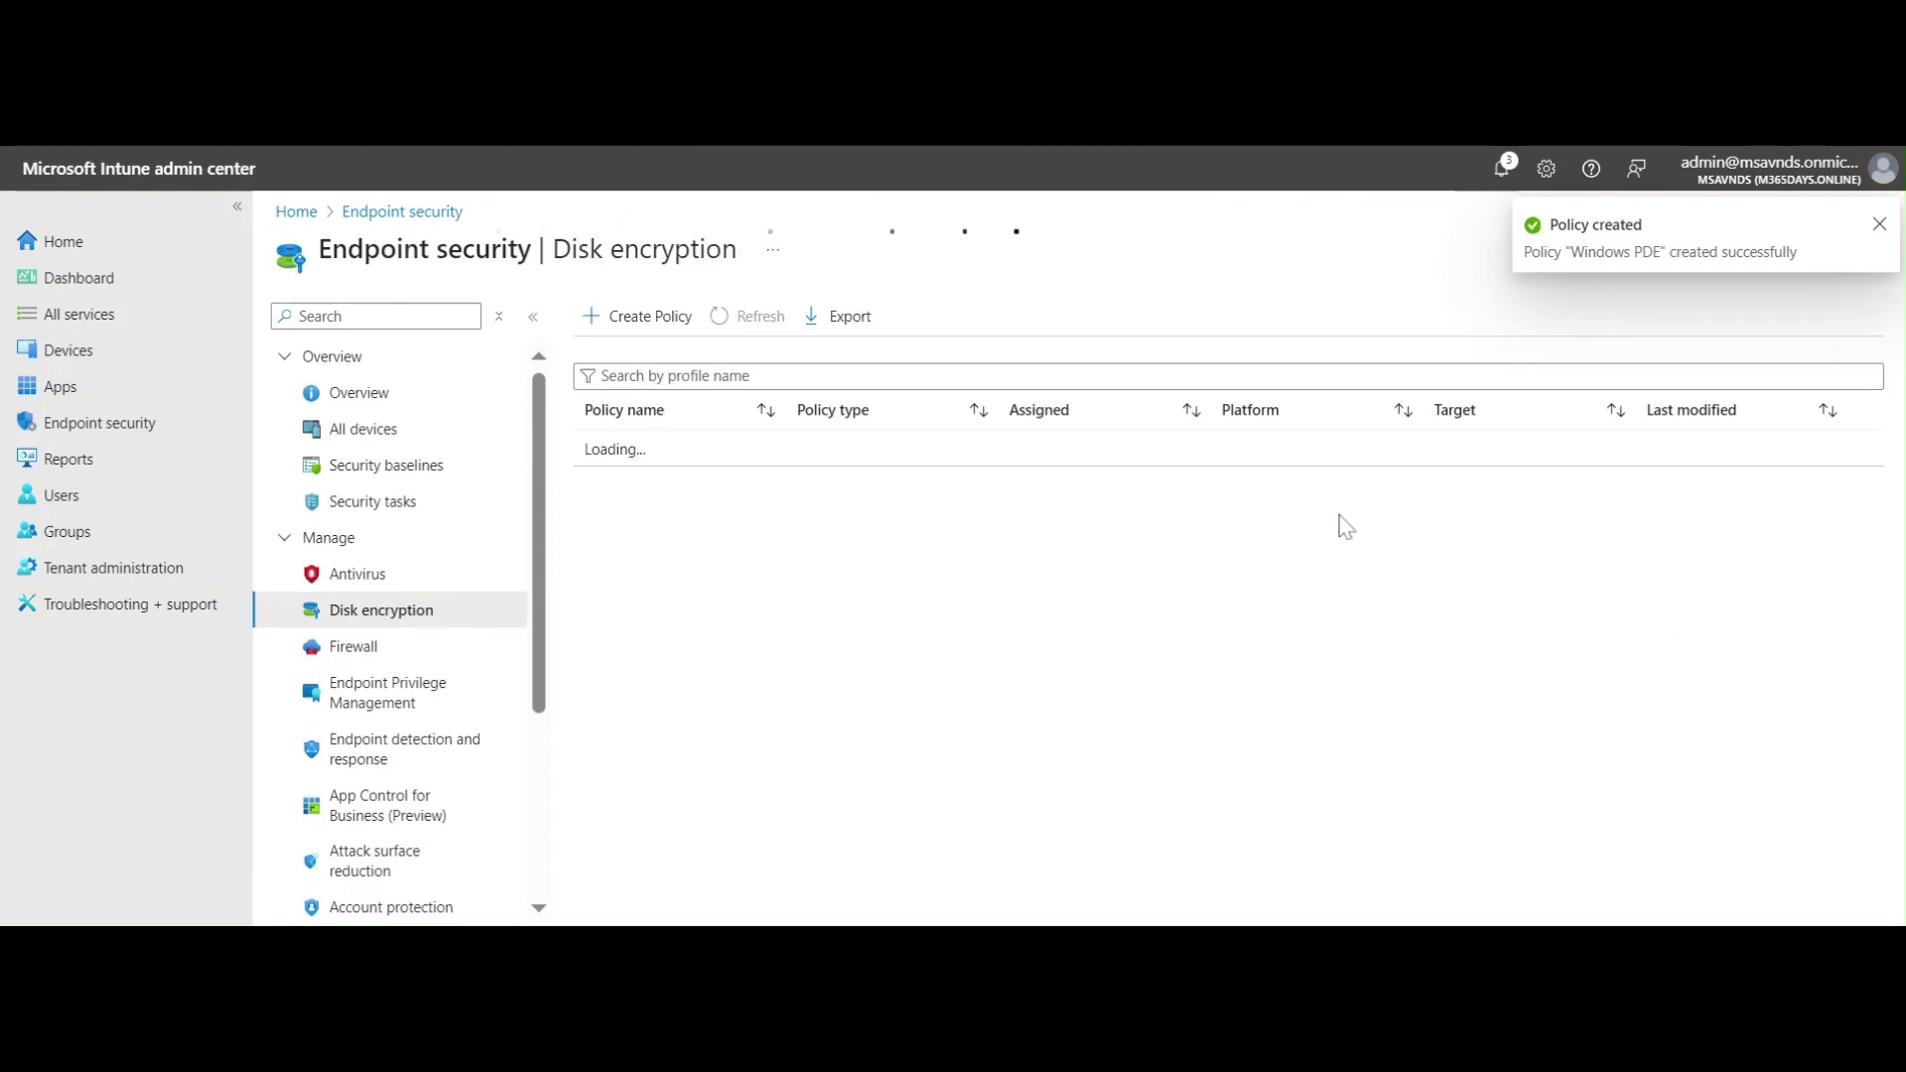
# Refresh the disk encryption policies sorted by last modified date, and review the Windows PDE policy's status page.
pyautogui.click(728, 316)
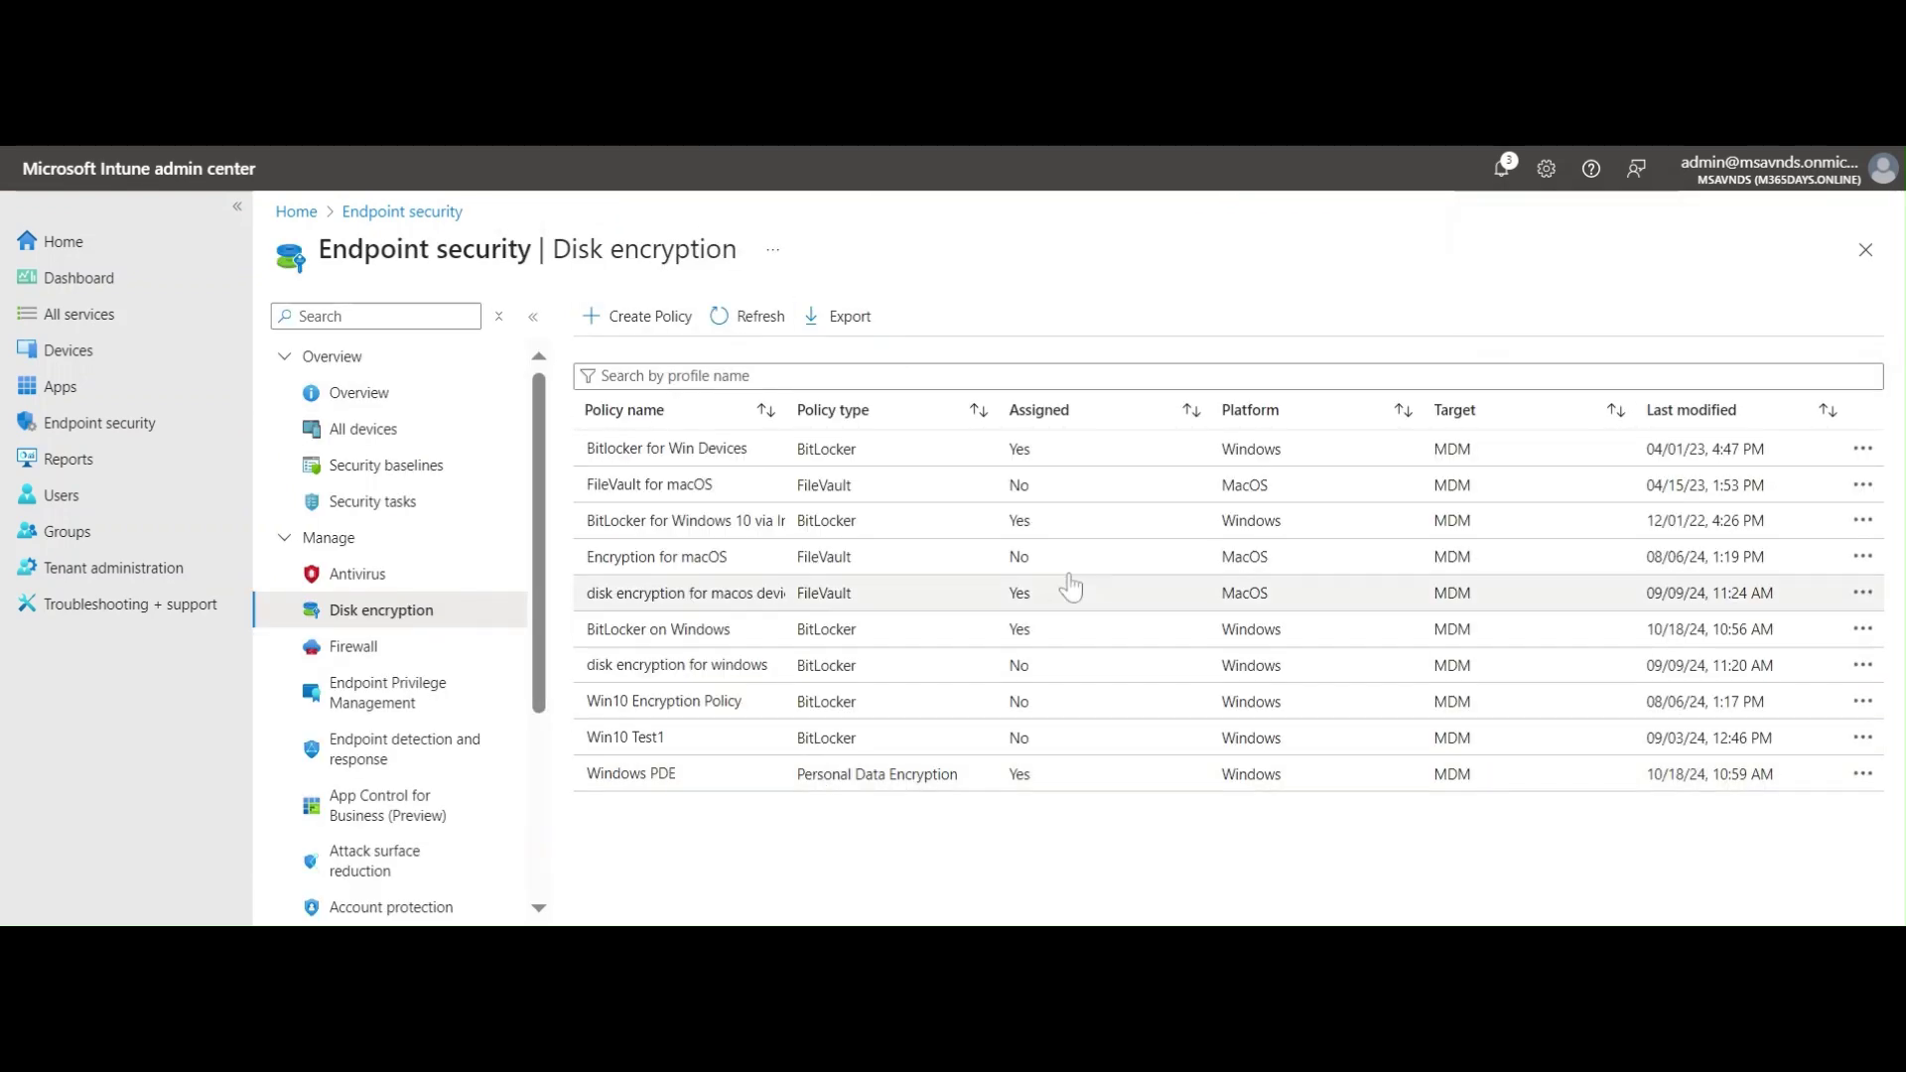
pyautogui.click(1718, 417)
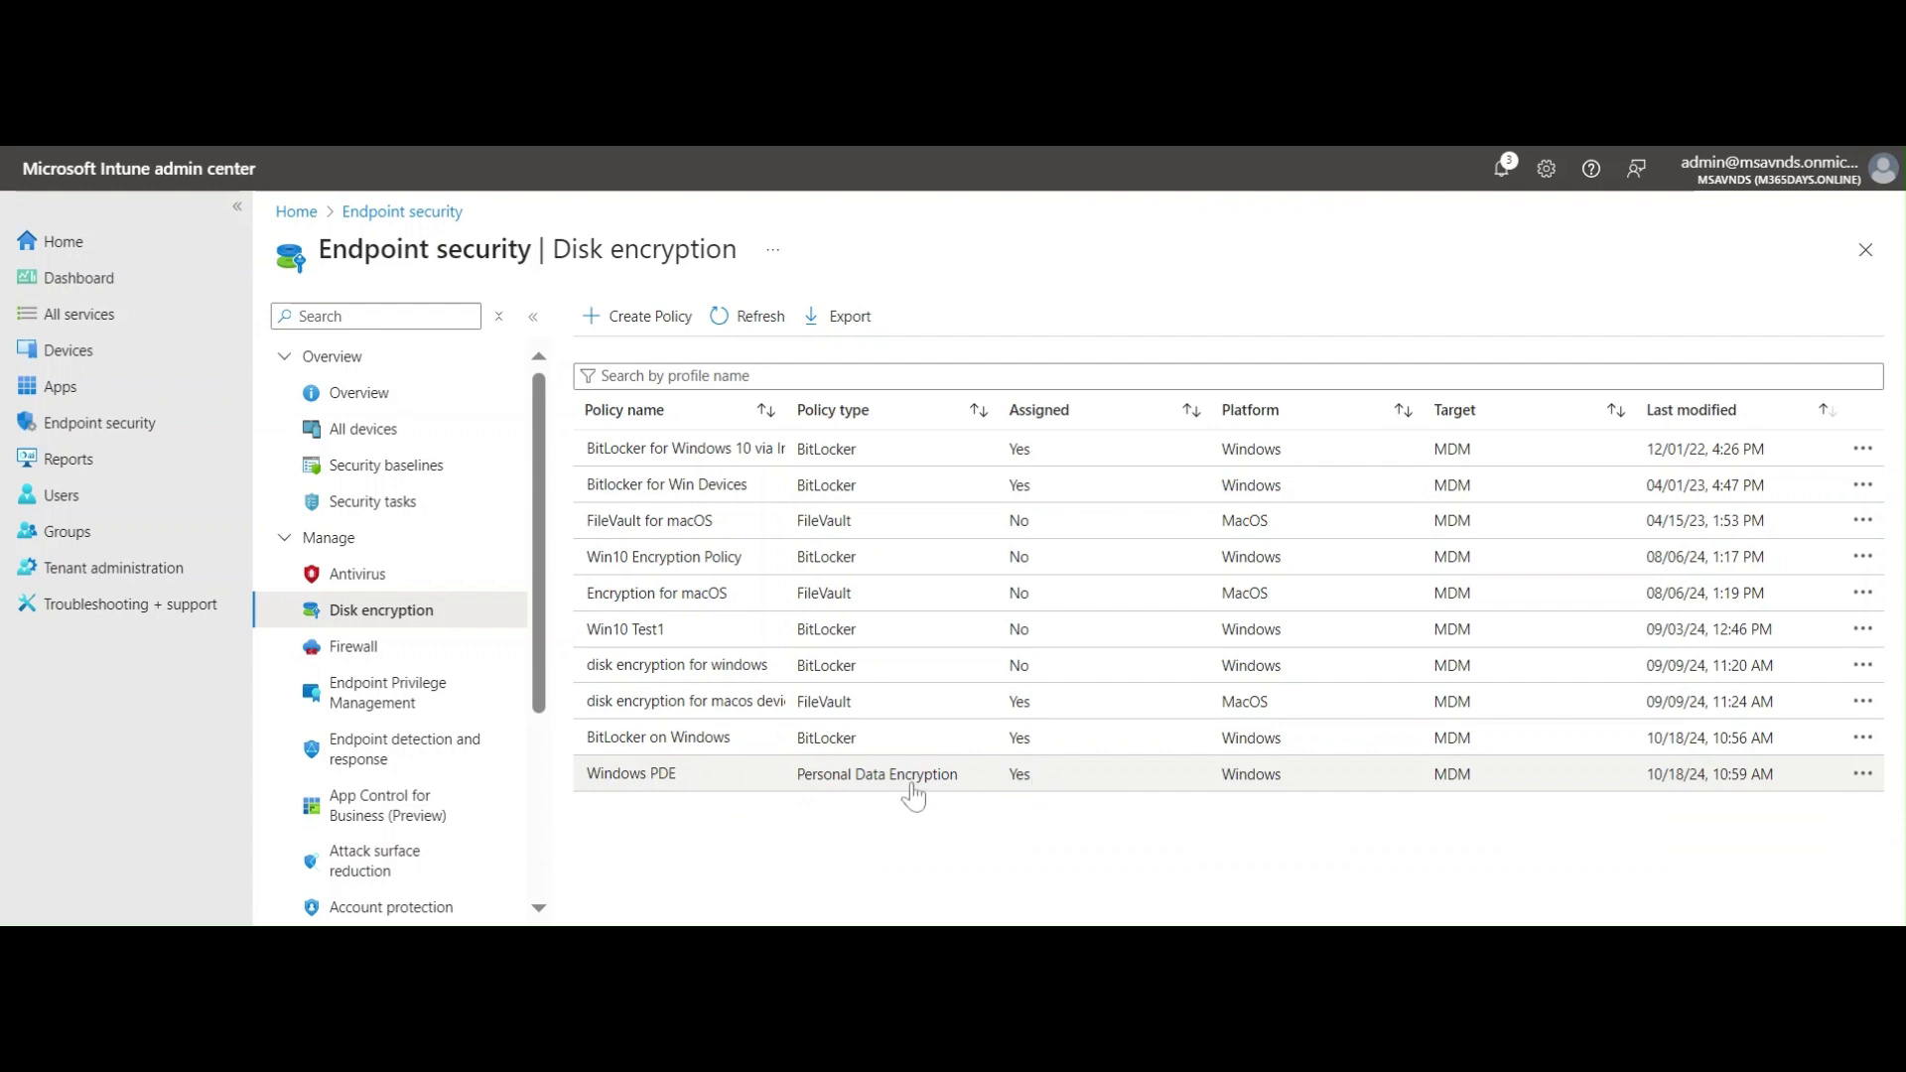
pyautogui.click(644, 779)
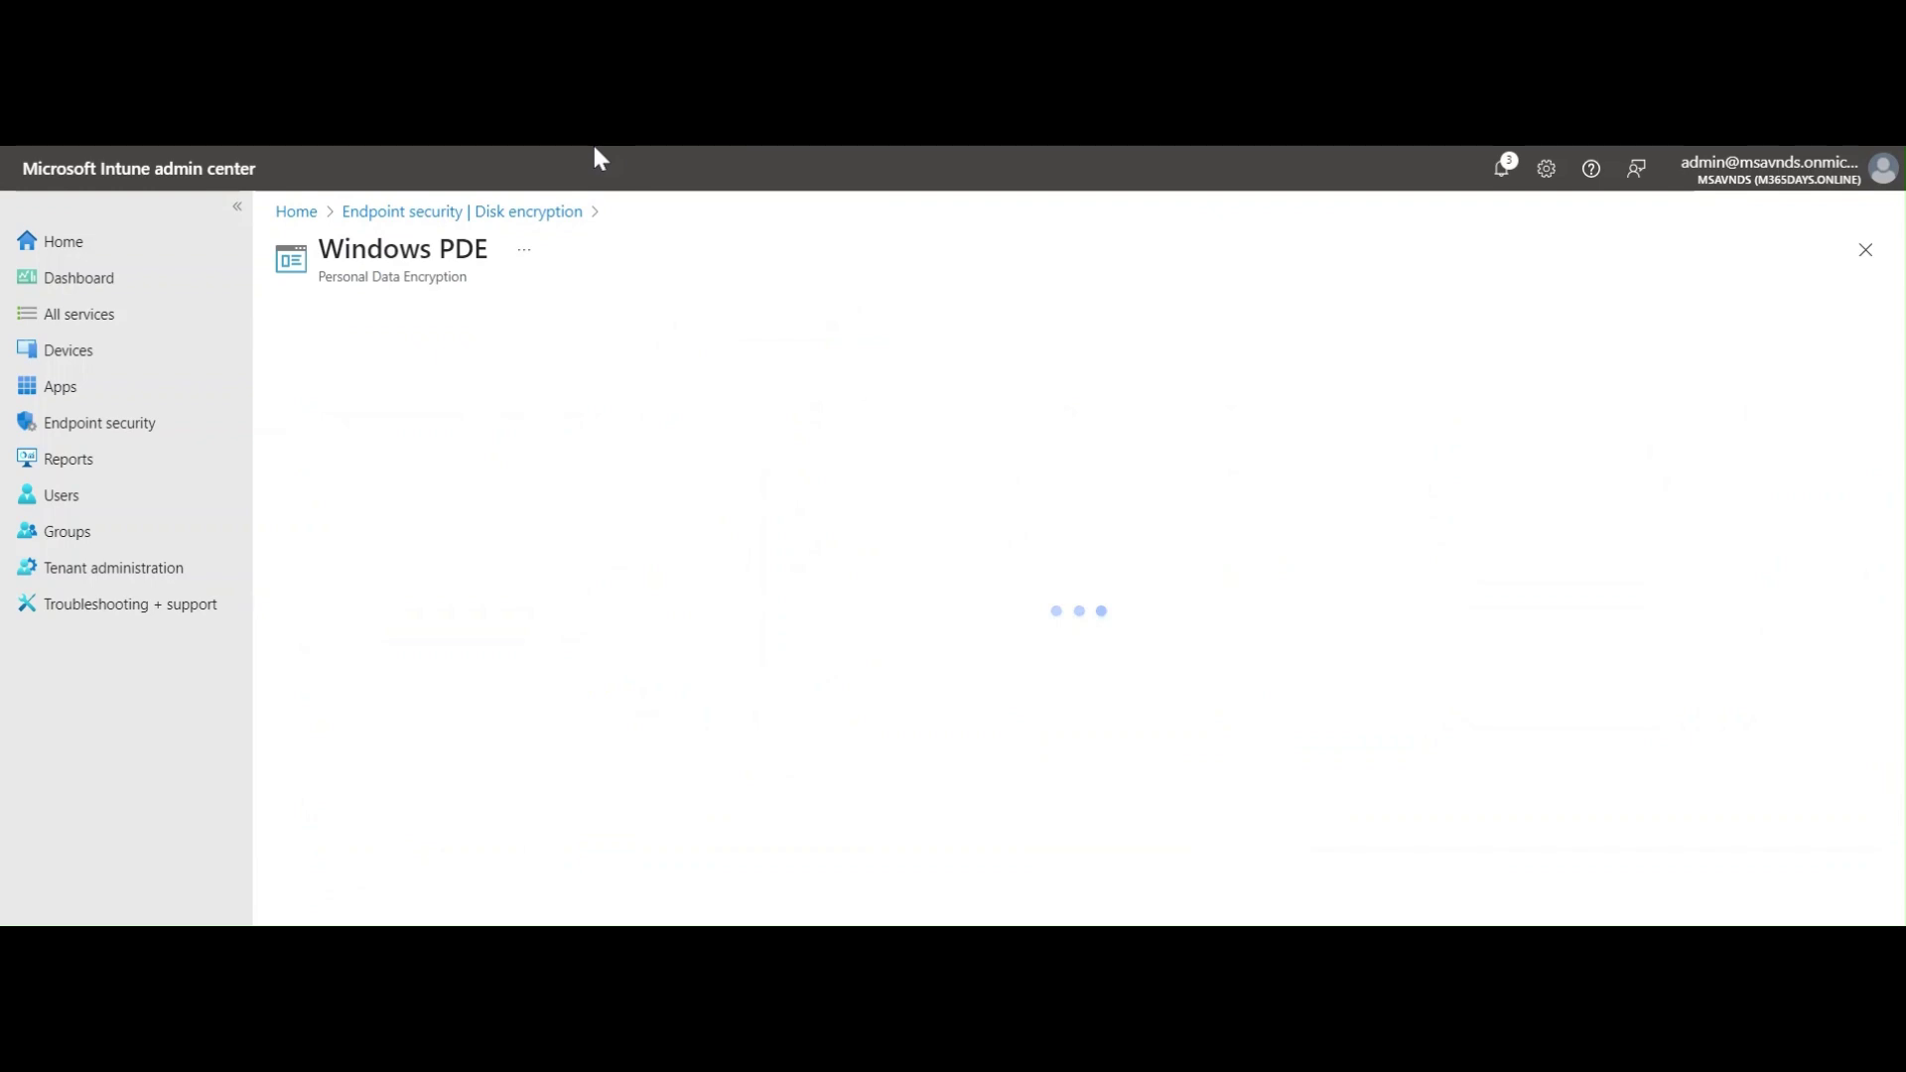
pyautogui.scroll(-5, 1163, 665)
pyautogui.scroll(5, 1164, 666)
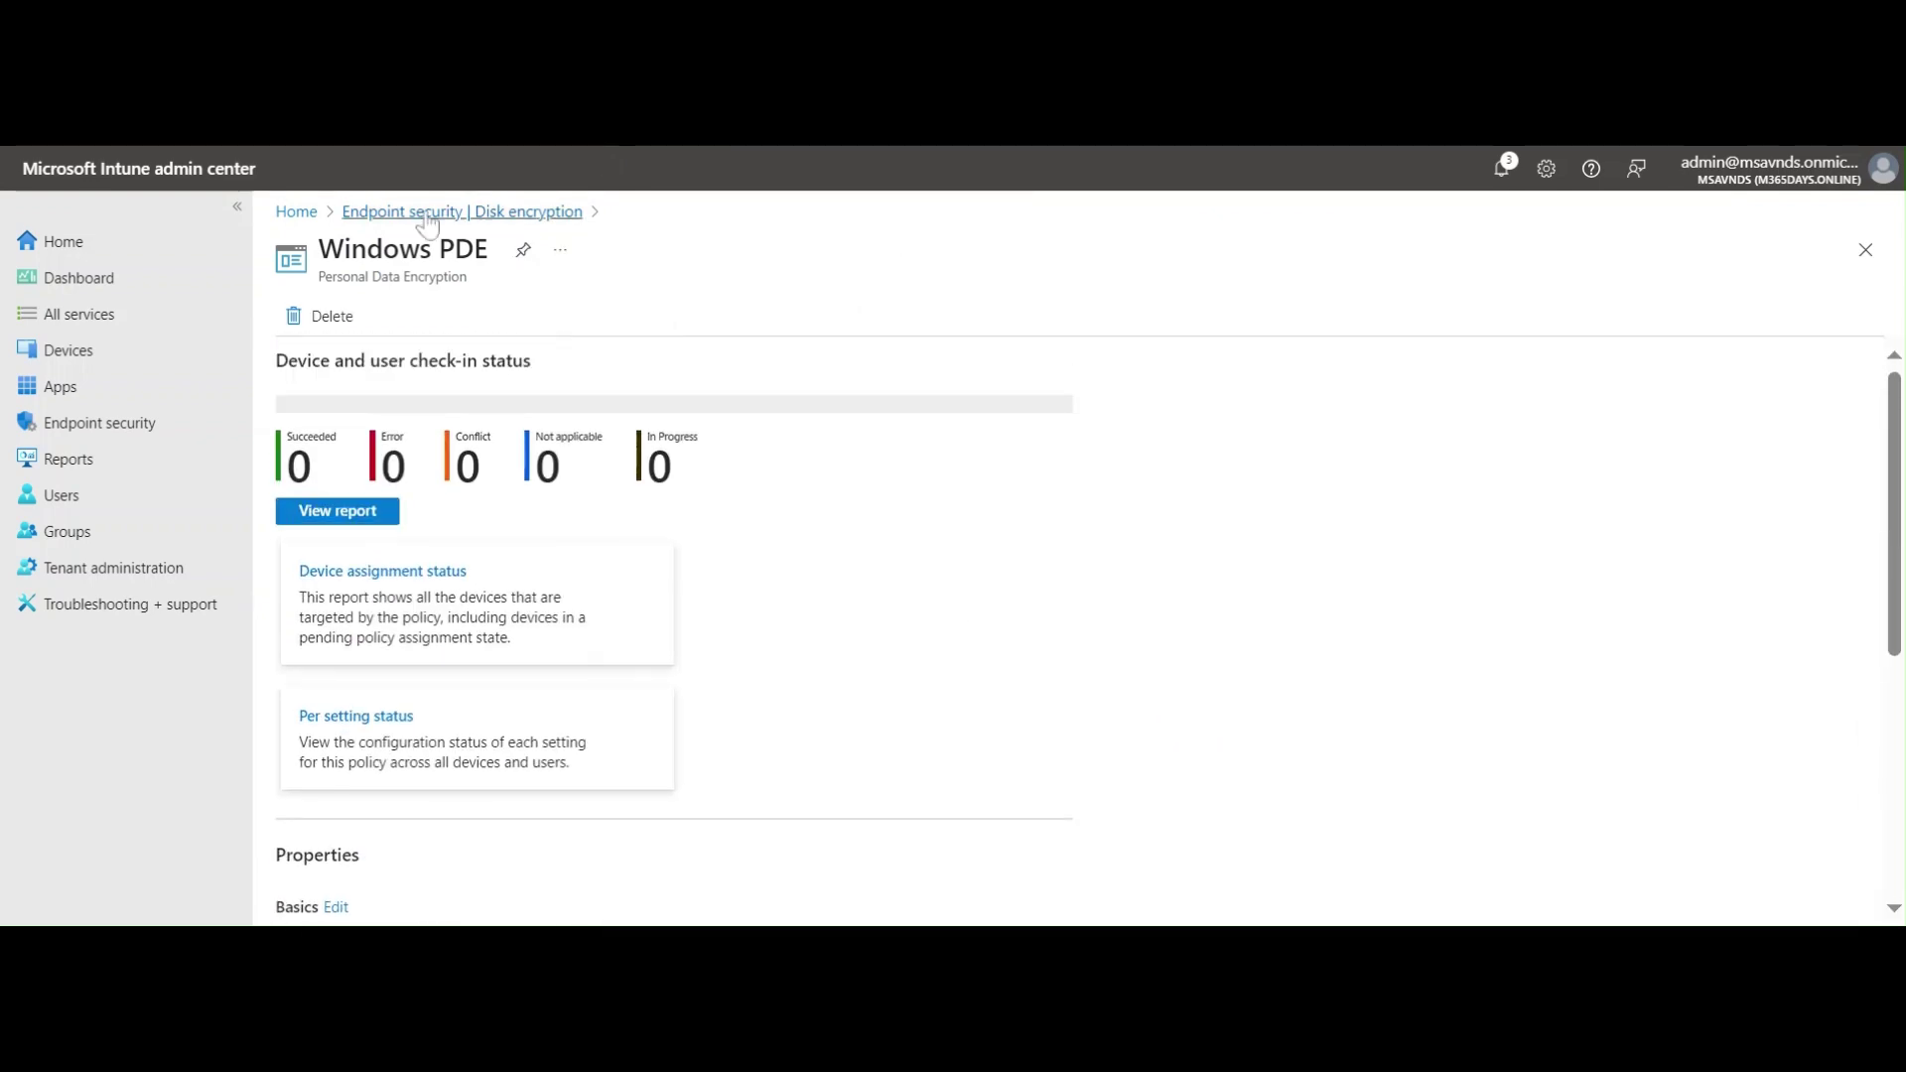
pyautogui.click(427, 212)
# Start a new disk encryption policy for the MacOS platform using the FileVault profile.
pyautogui.click(620, 316)
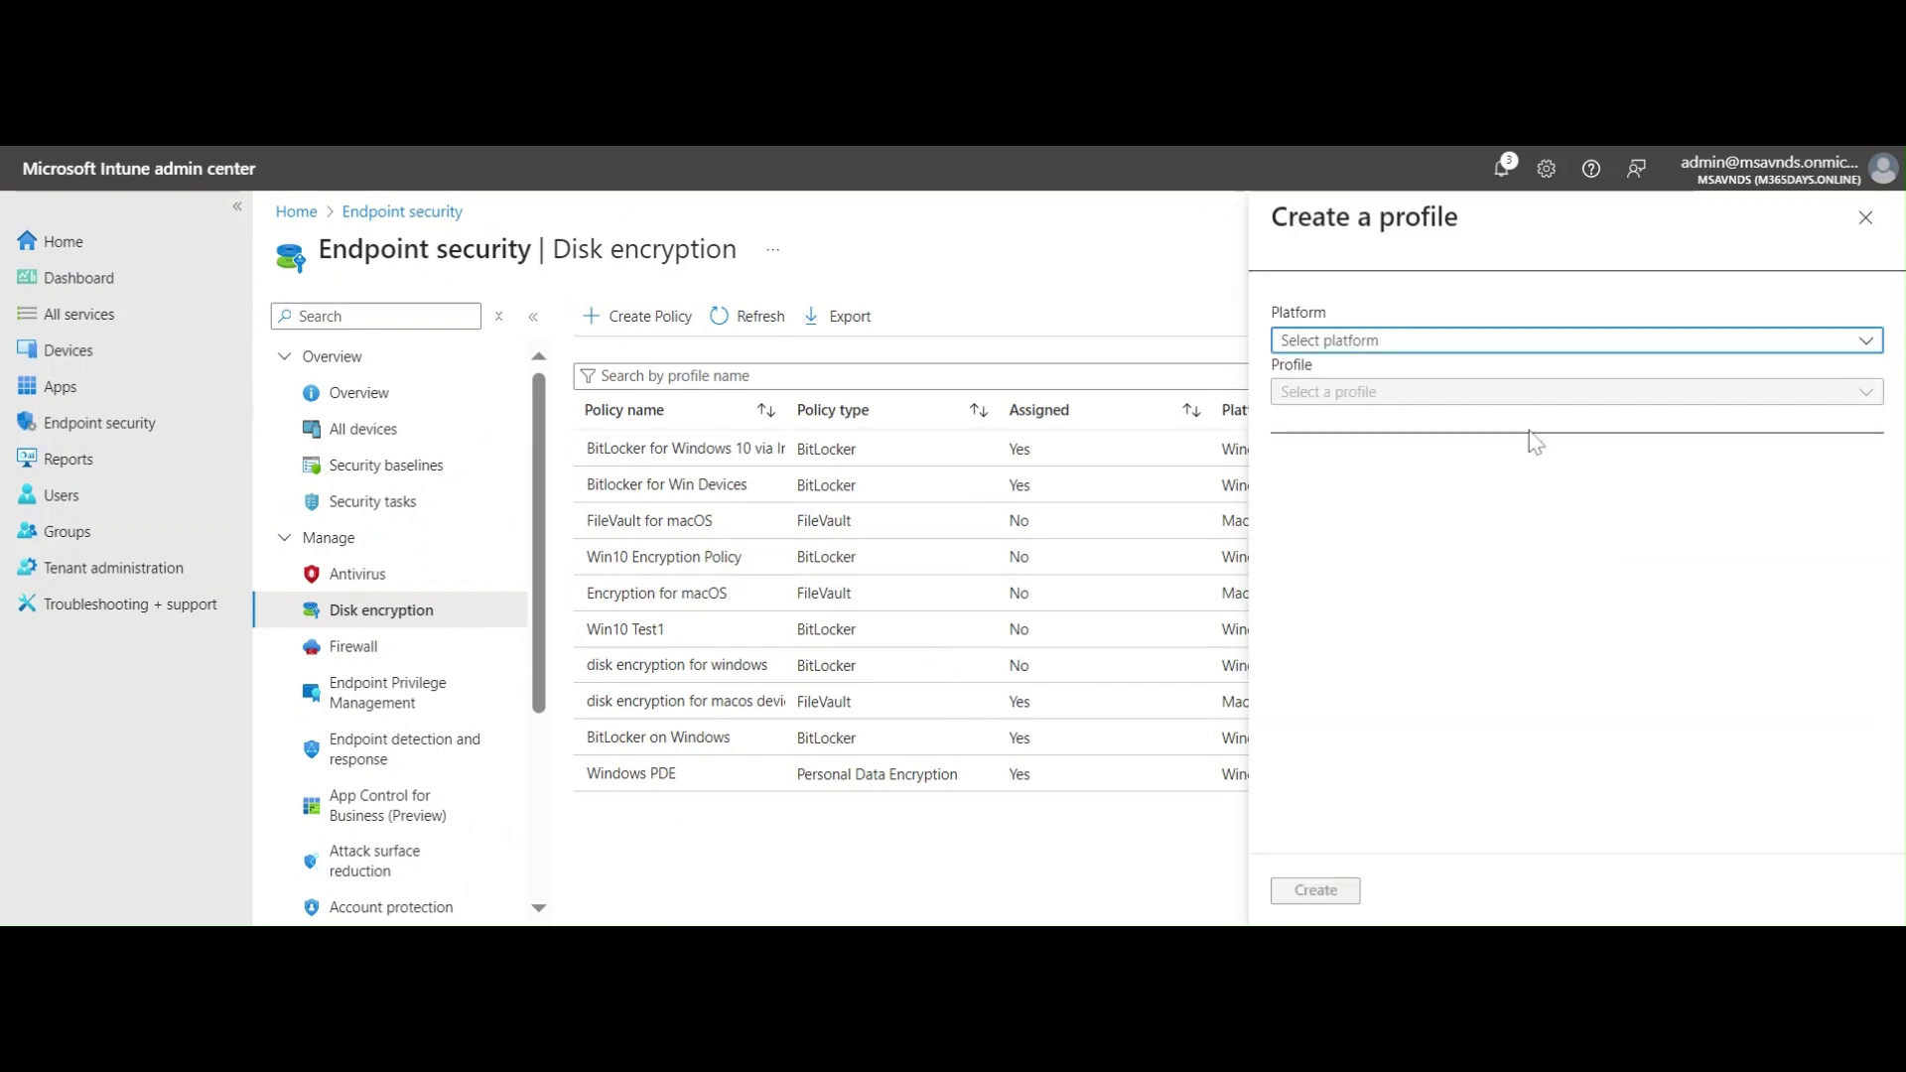
pyautogui.click(1515, 638)
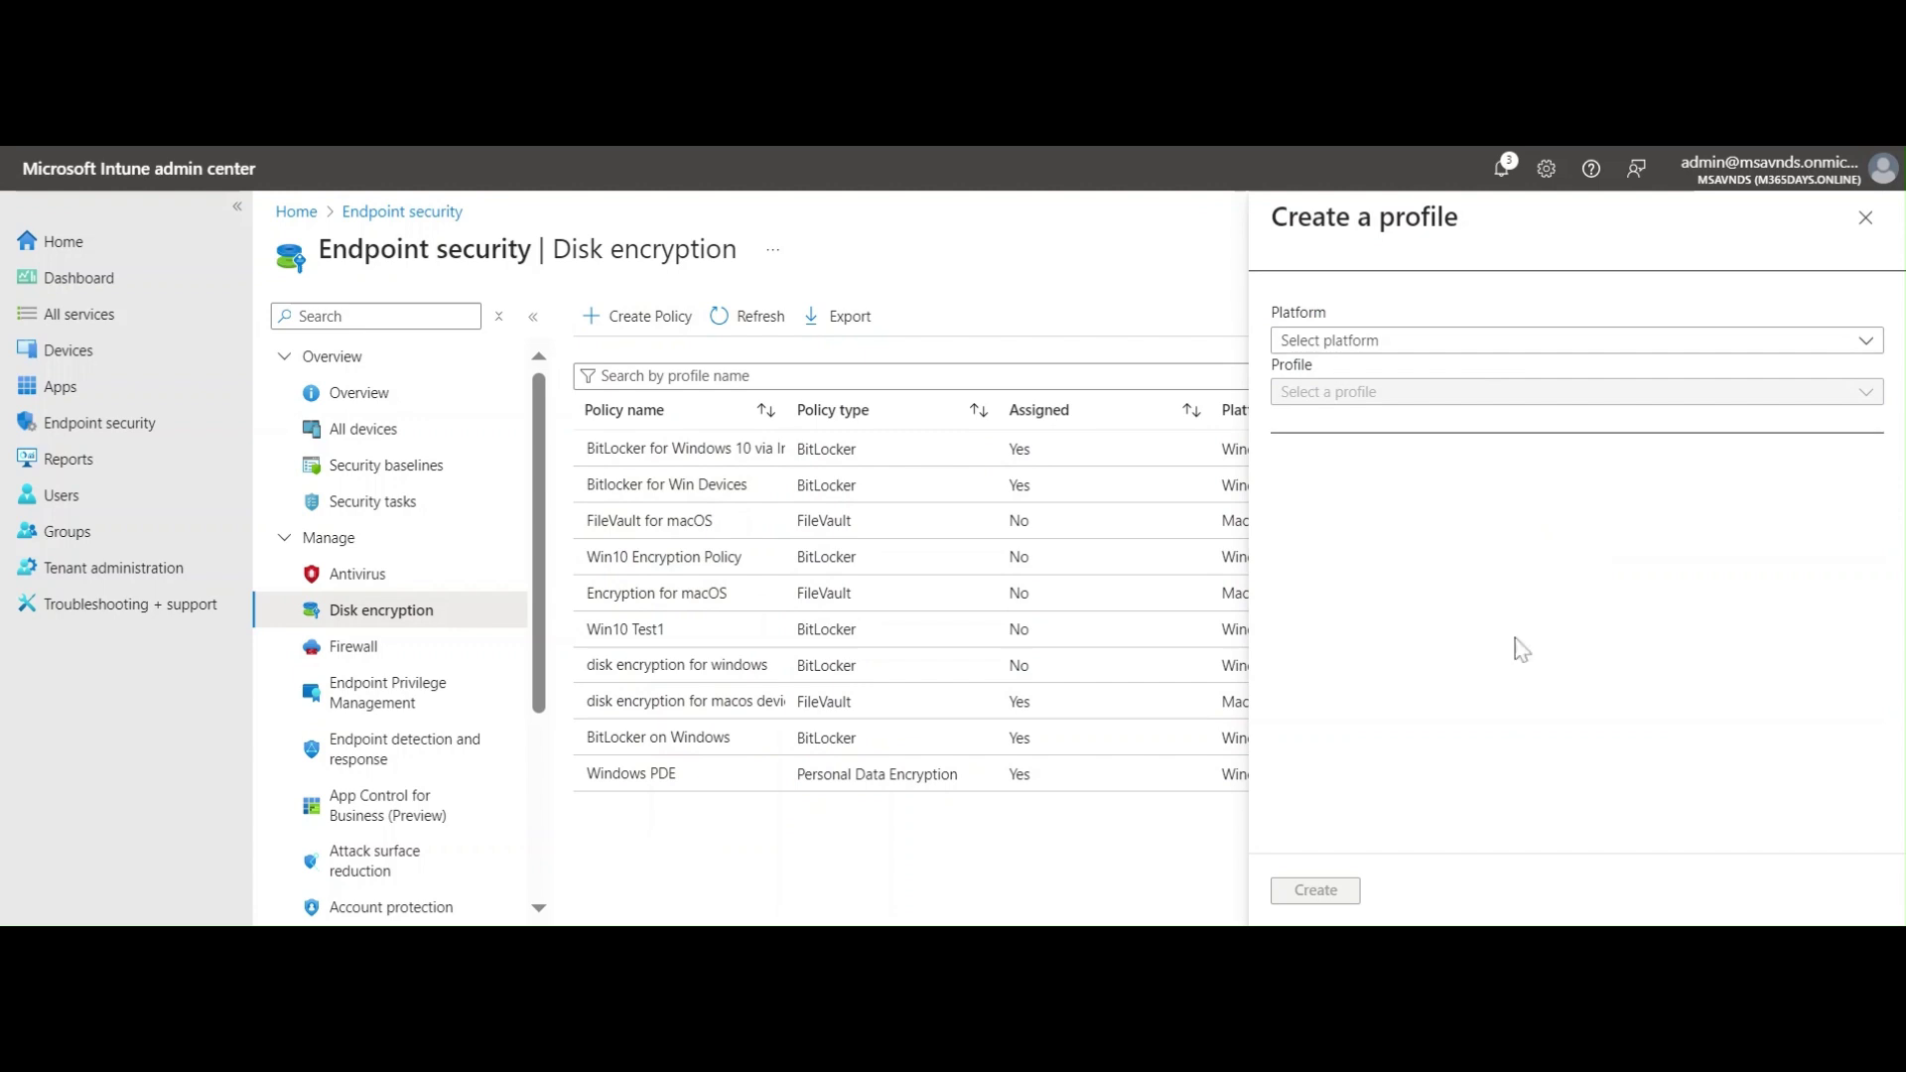
pyautogui.click(1389, 343)
pyautogui.click(1378, 410)
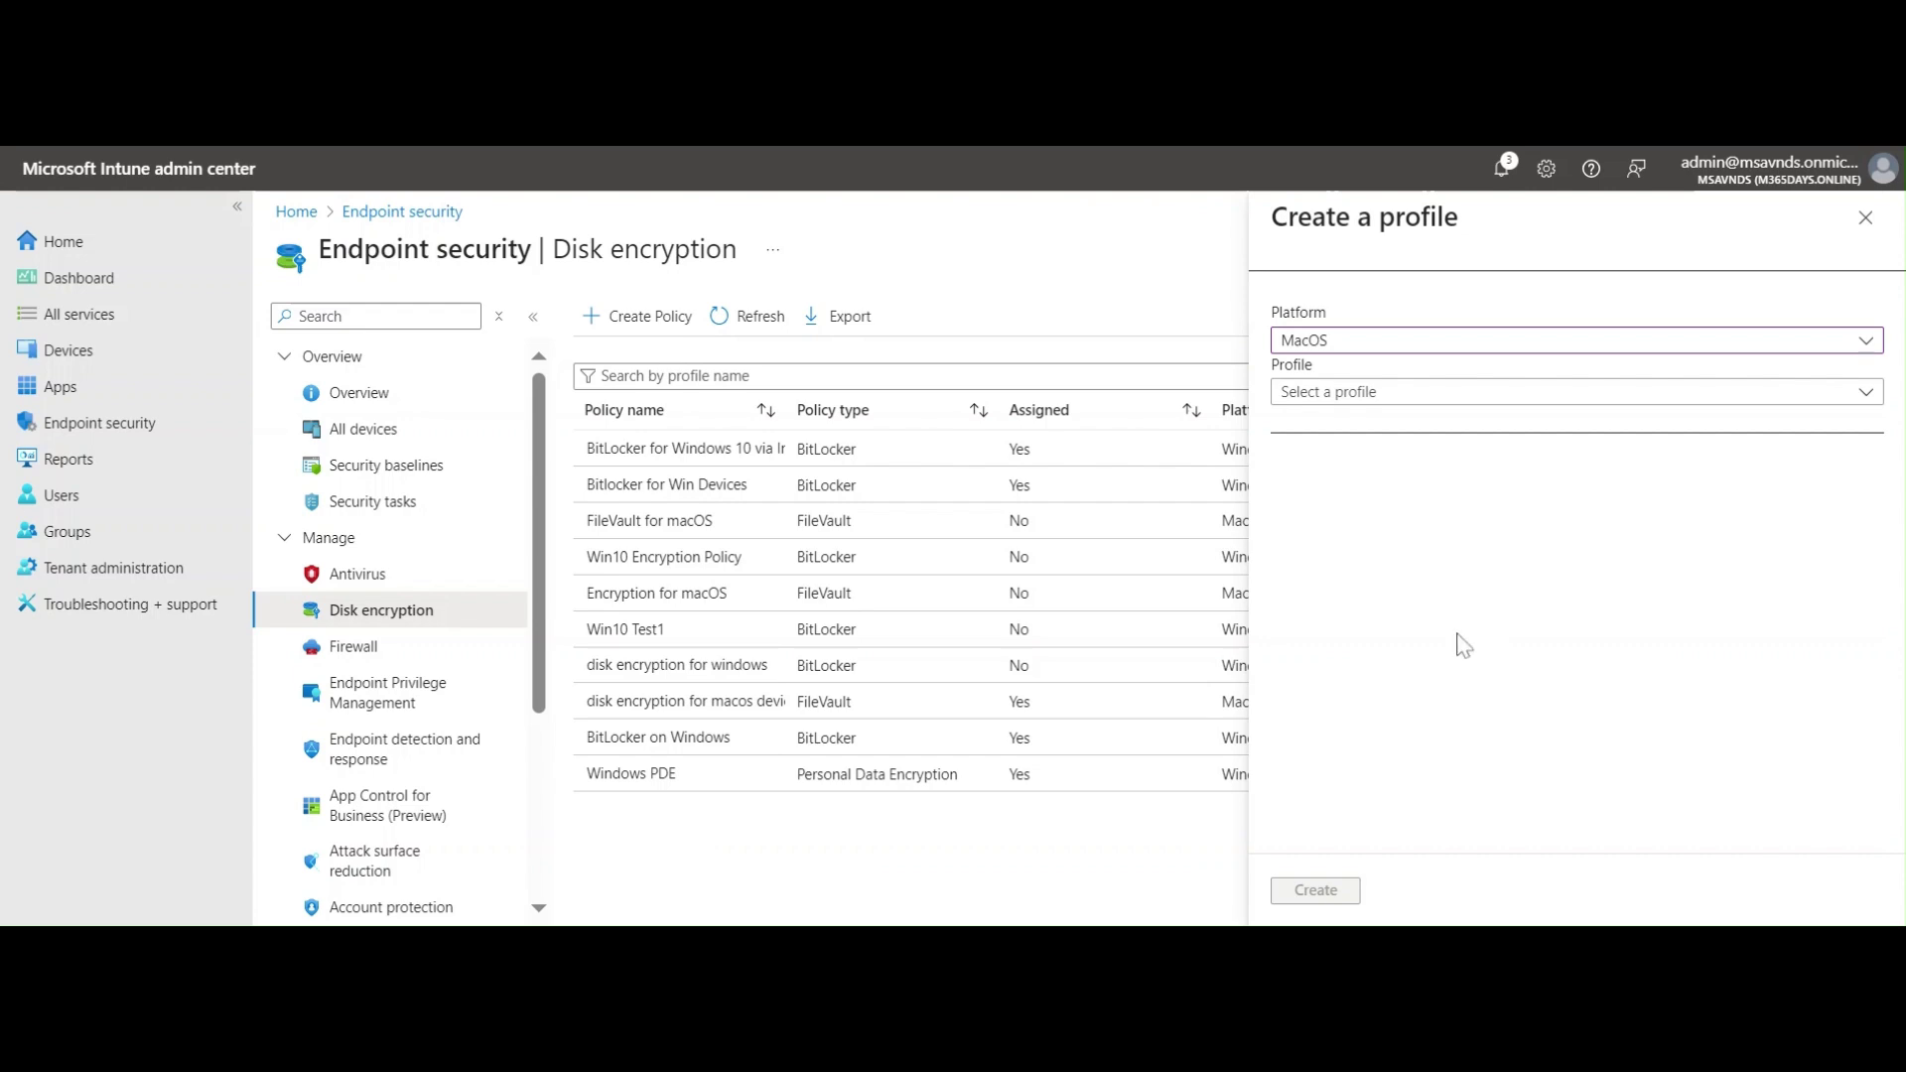
pyautogui.click(1410, 395)
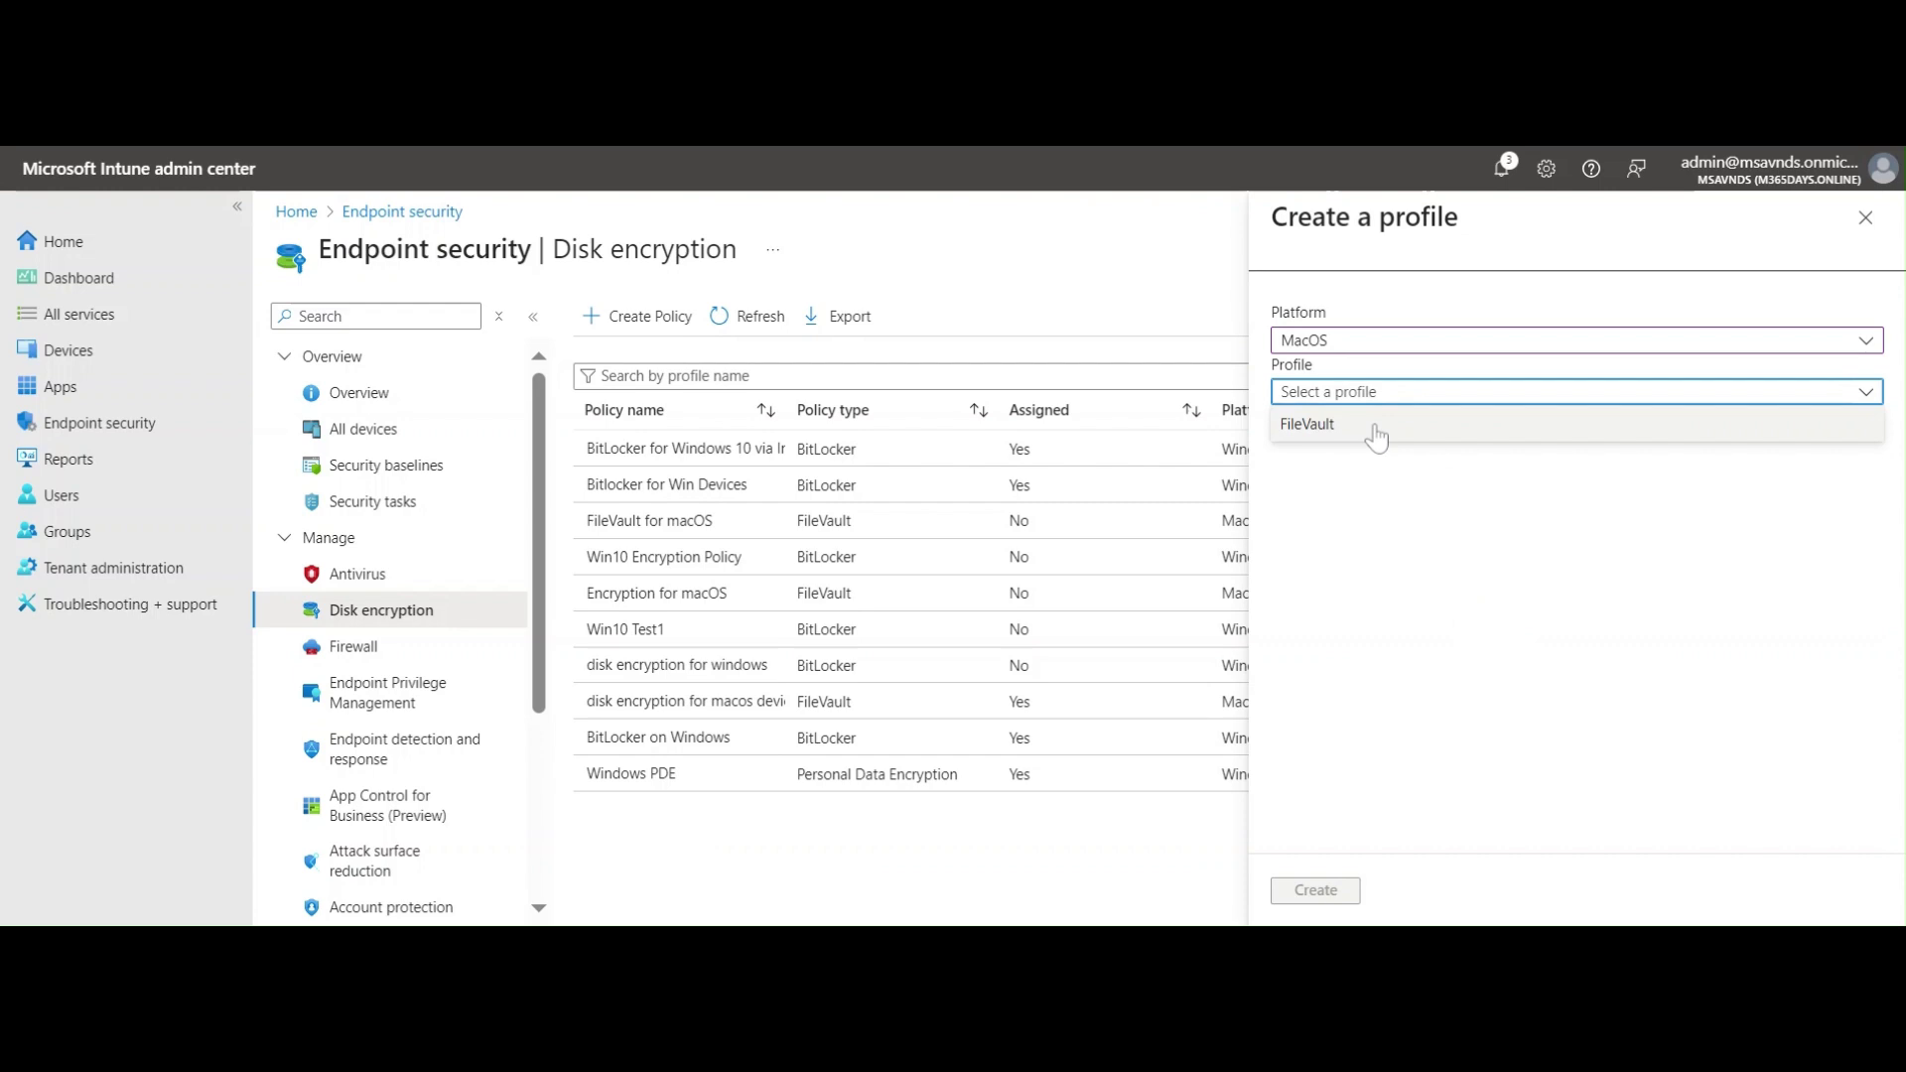
pyautogui.click(1375, 436)
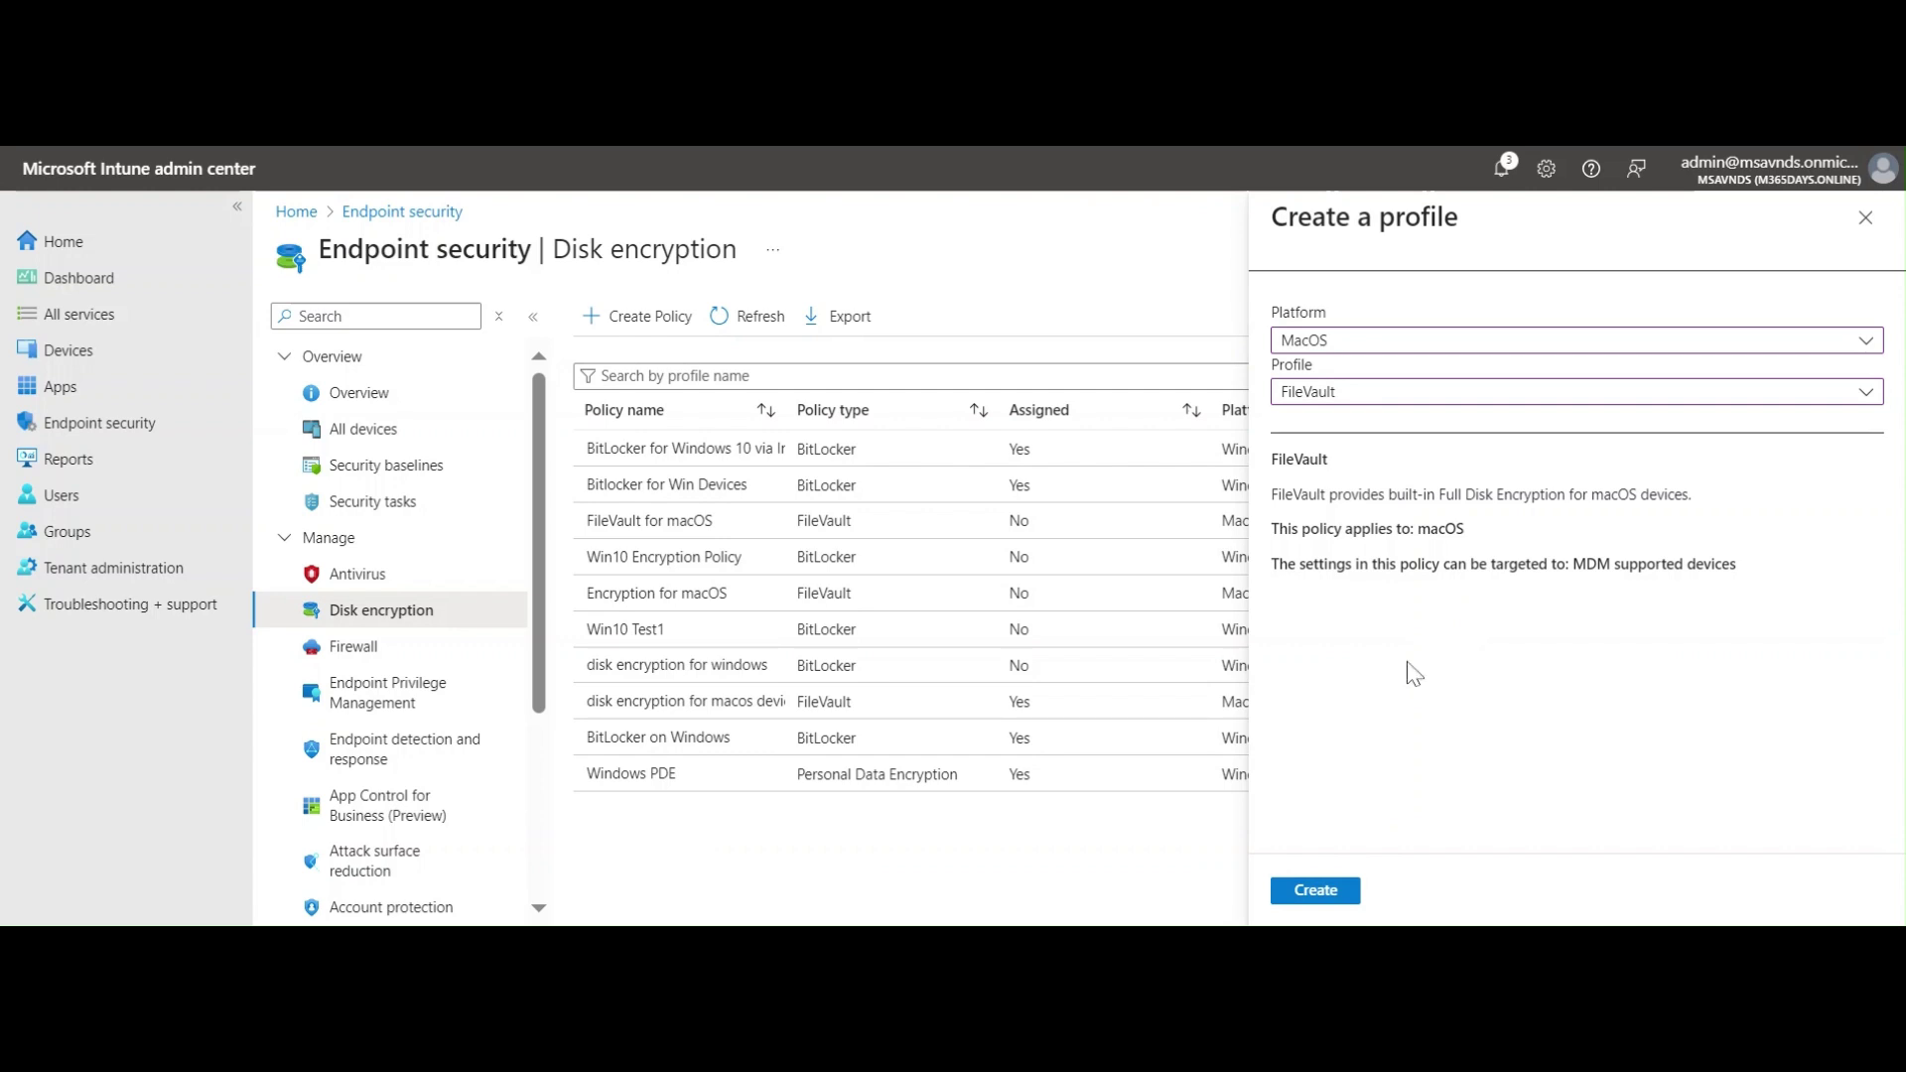
pyautogui.click(1350, 891)
# Enter "FileVault on MacOS" as the profile's name and description, and continue to the configuration settings.
pyautogui.click(660, 393)
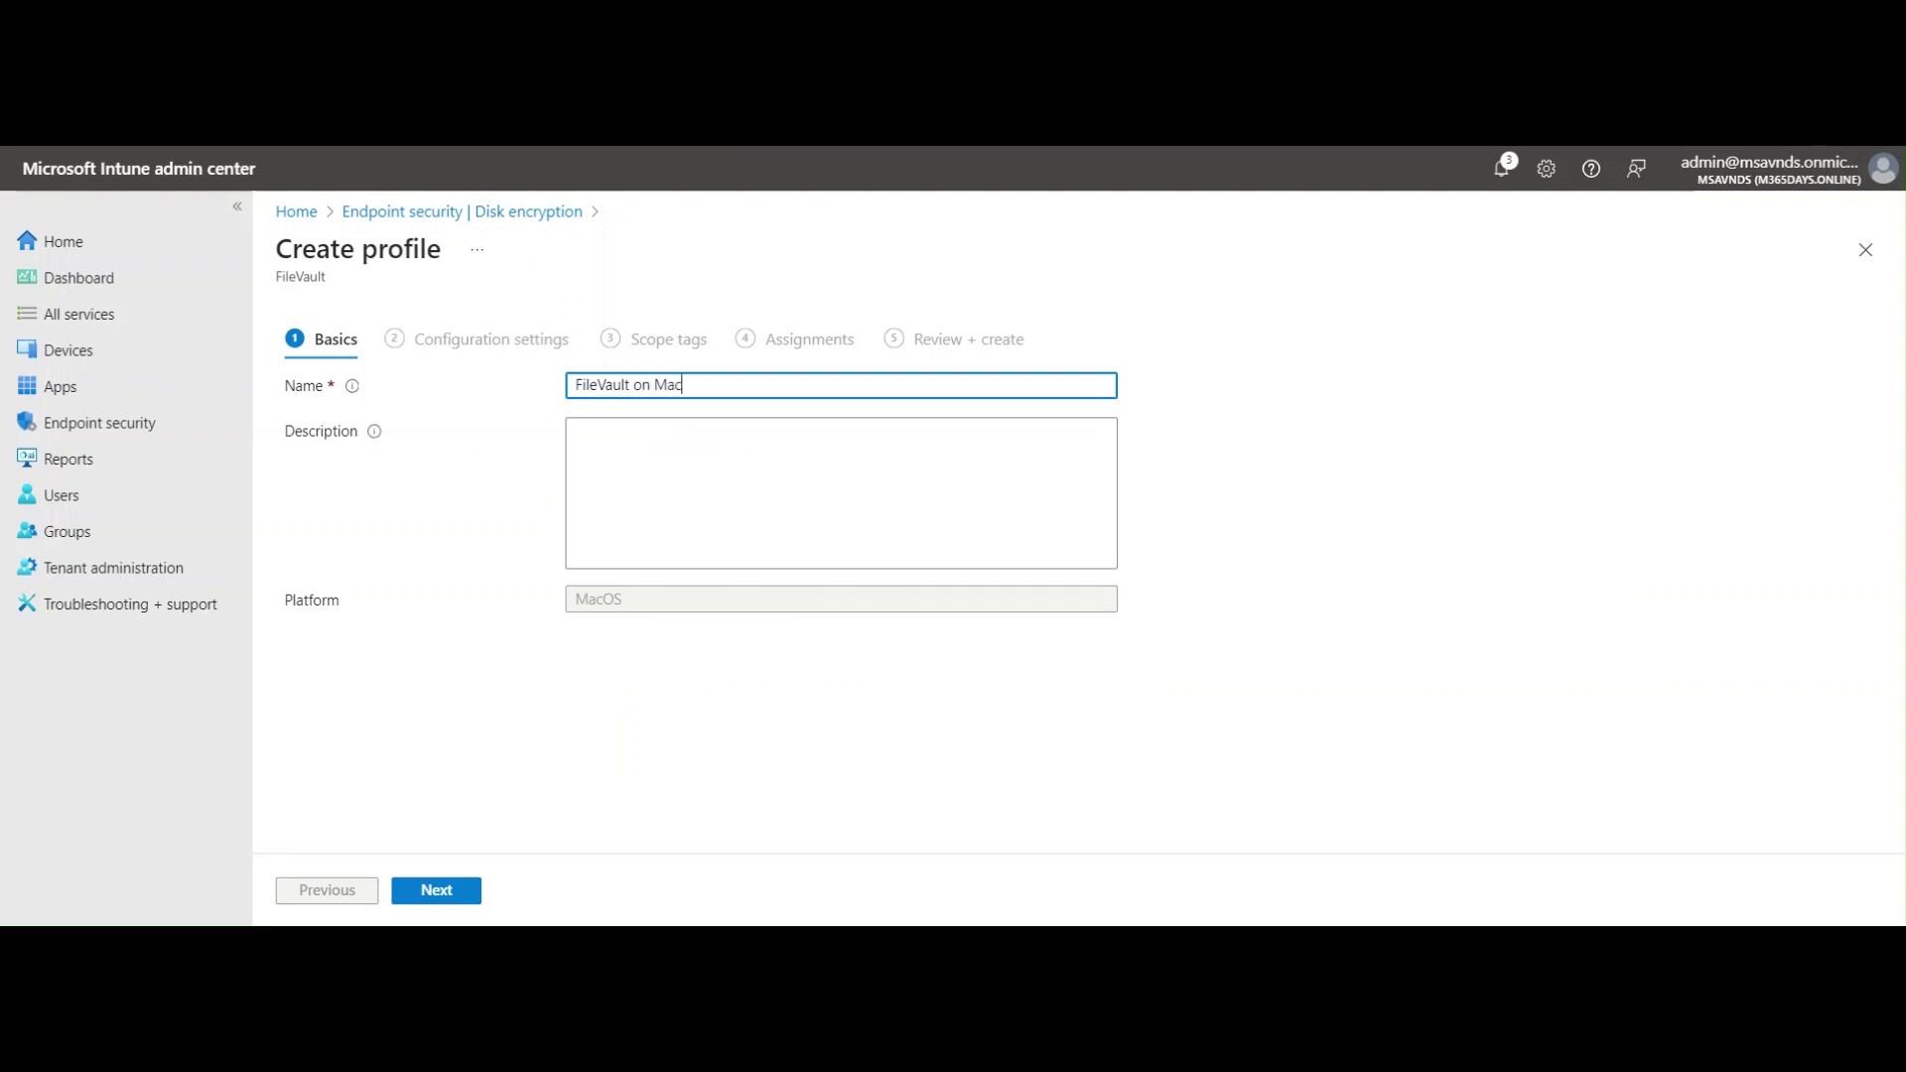
pyautogui.hotkey('ctrl', 'a')
pyautogui.hotkey('ctrl', 'c')
pyautogui.press('Tab')
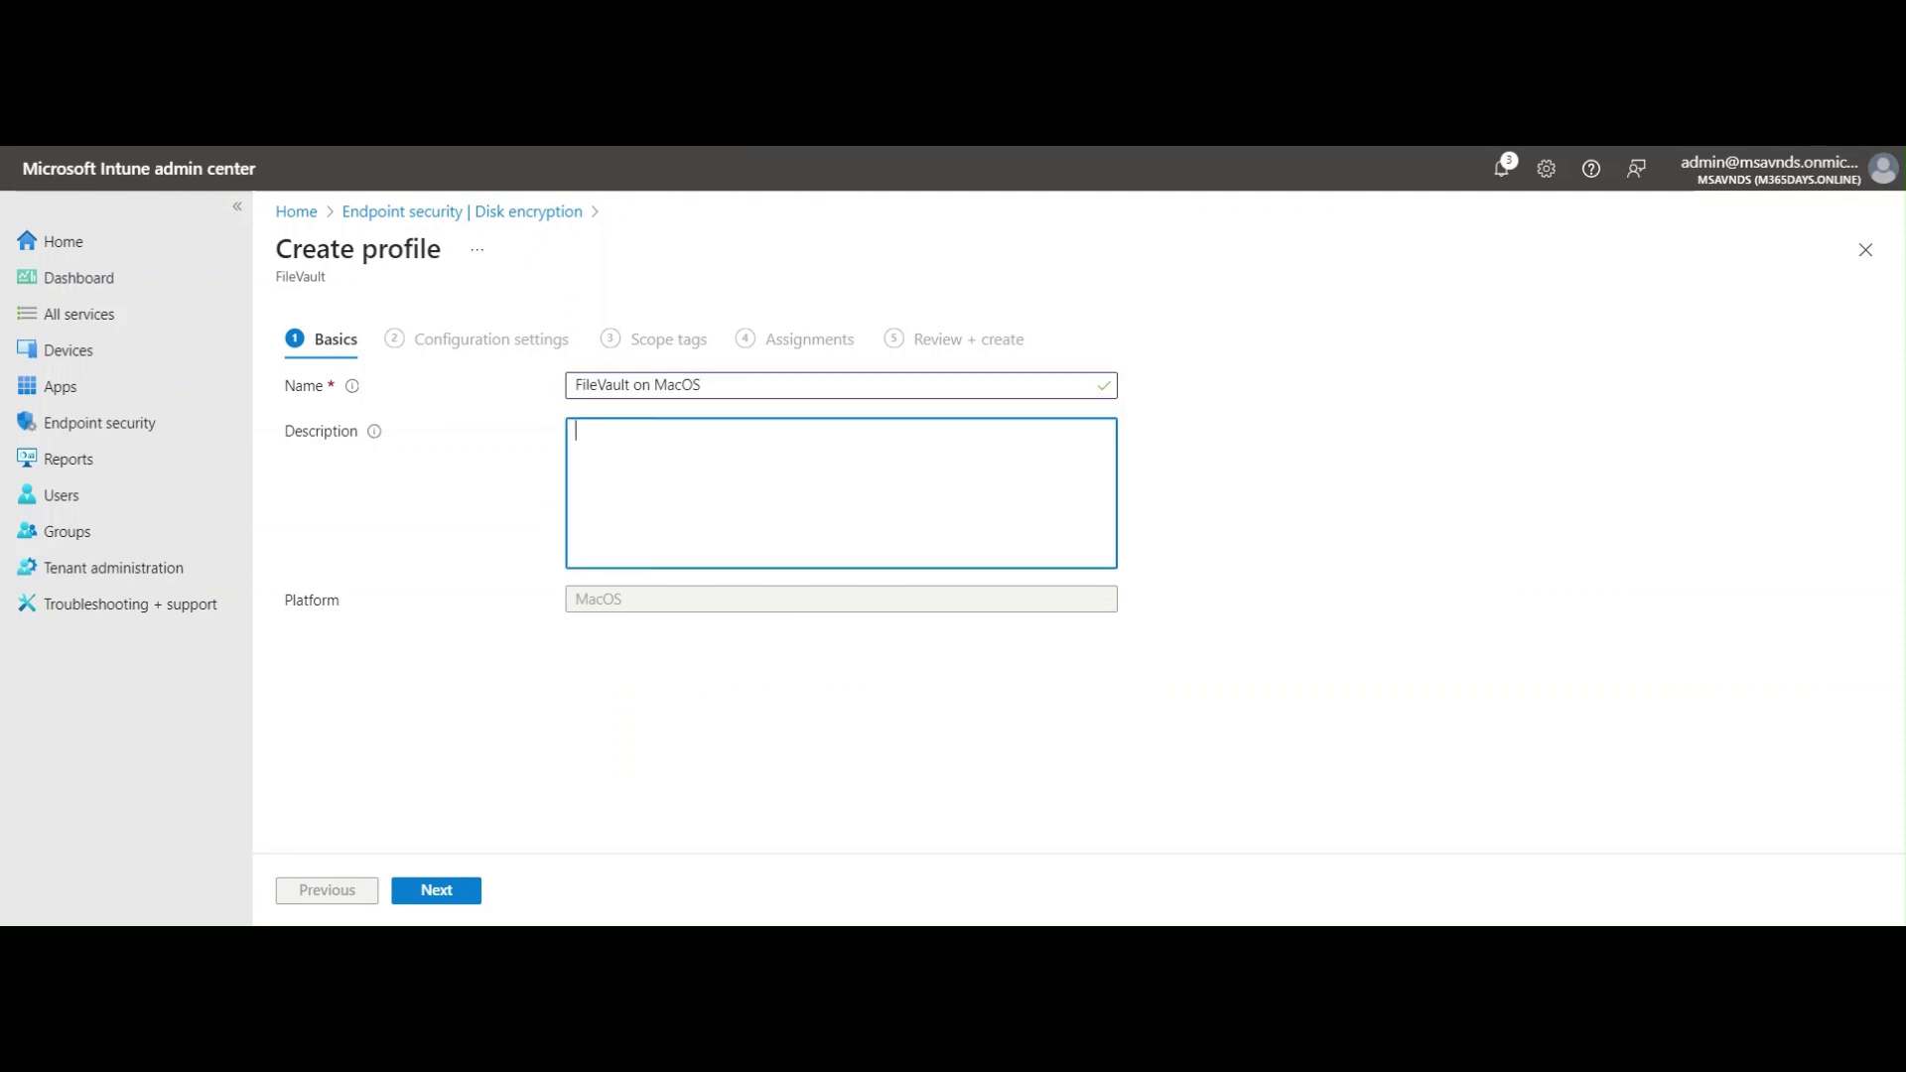
pyautogui.hotkey('ctrl', 'v')
pyautogui.click(430, 893)
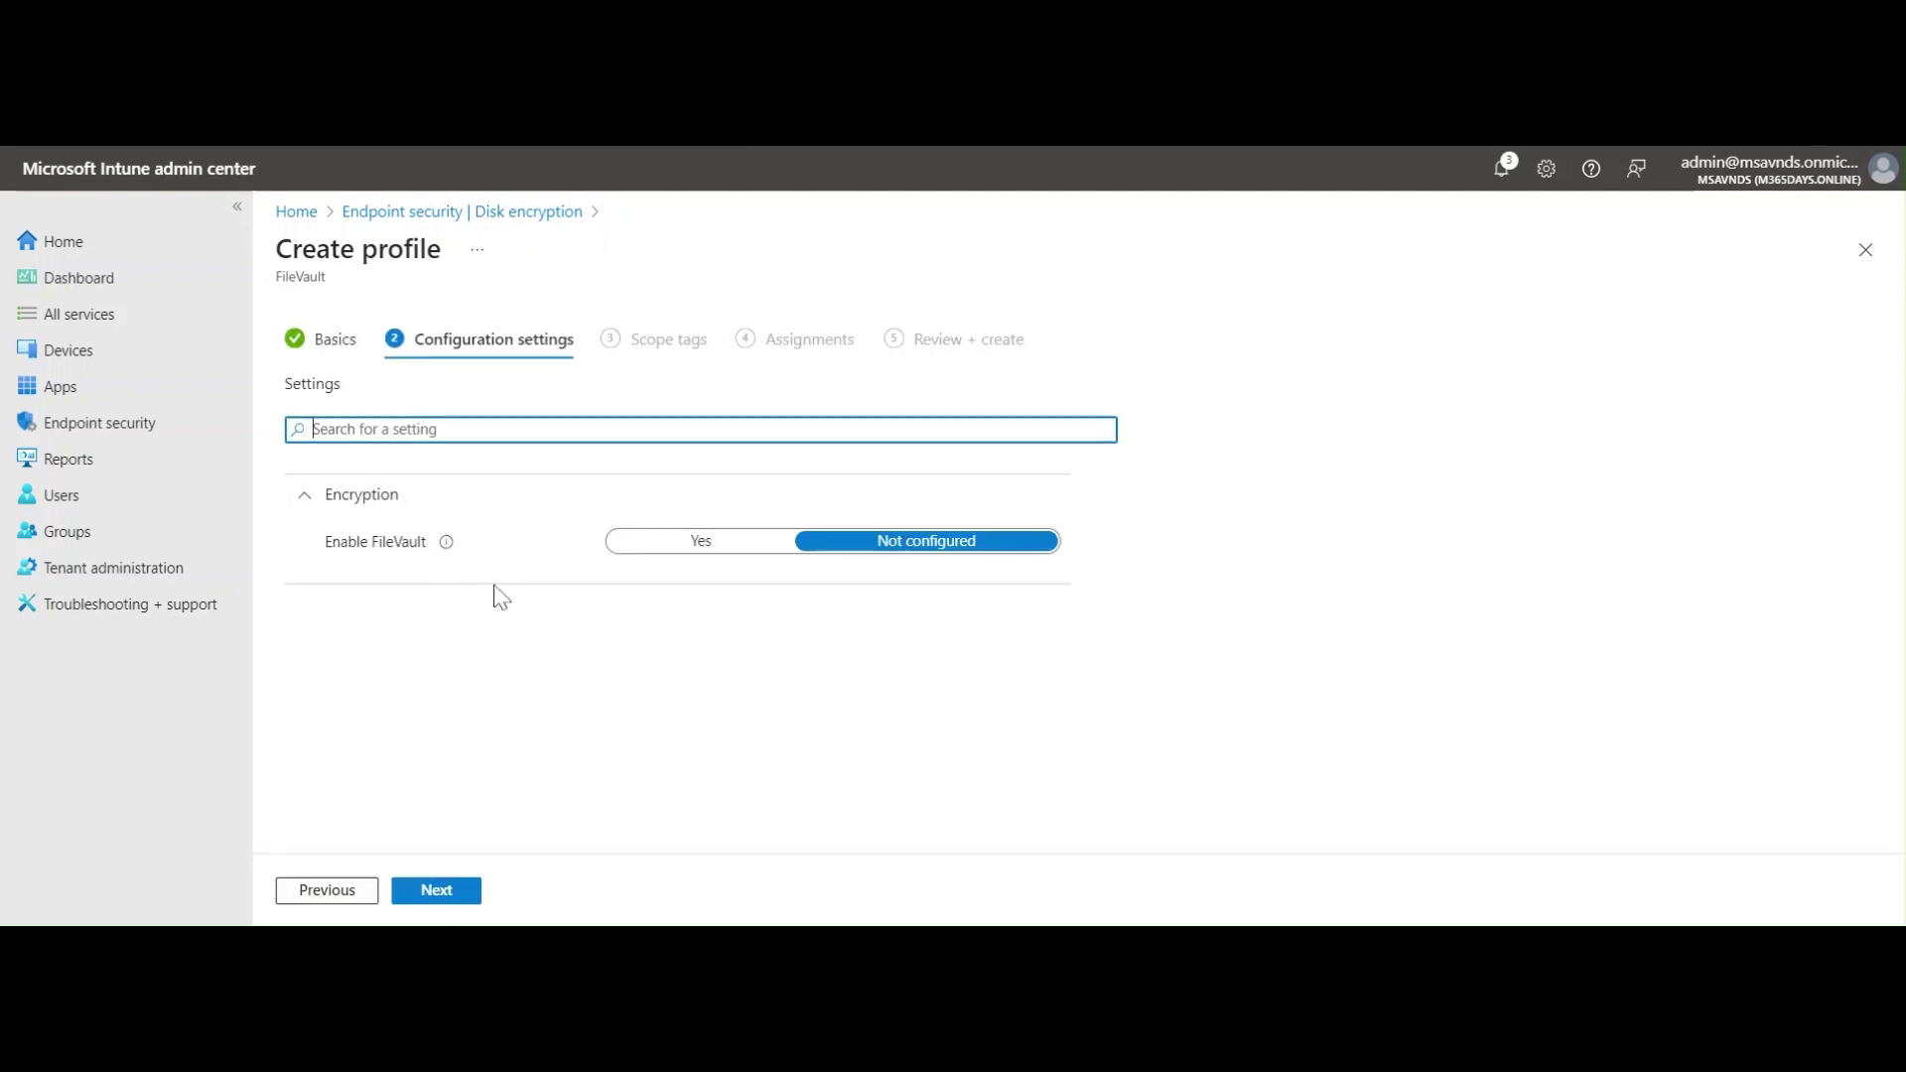
# Enable FileVault and set the personal recovery key rotation to 3 months.
pyautogui.click(707, 552)
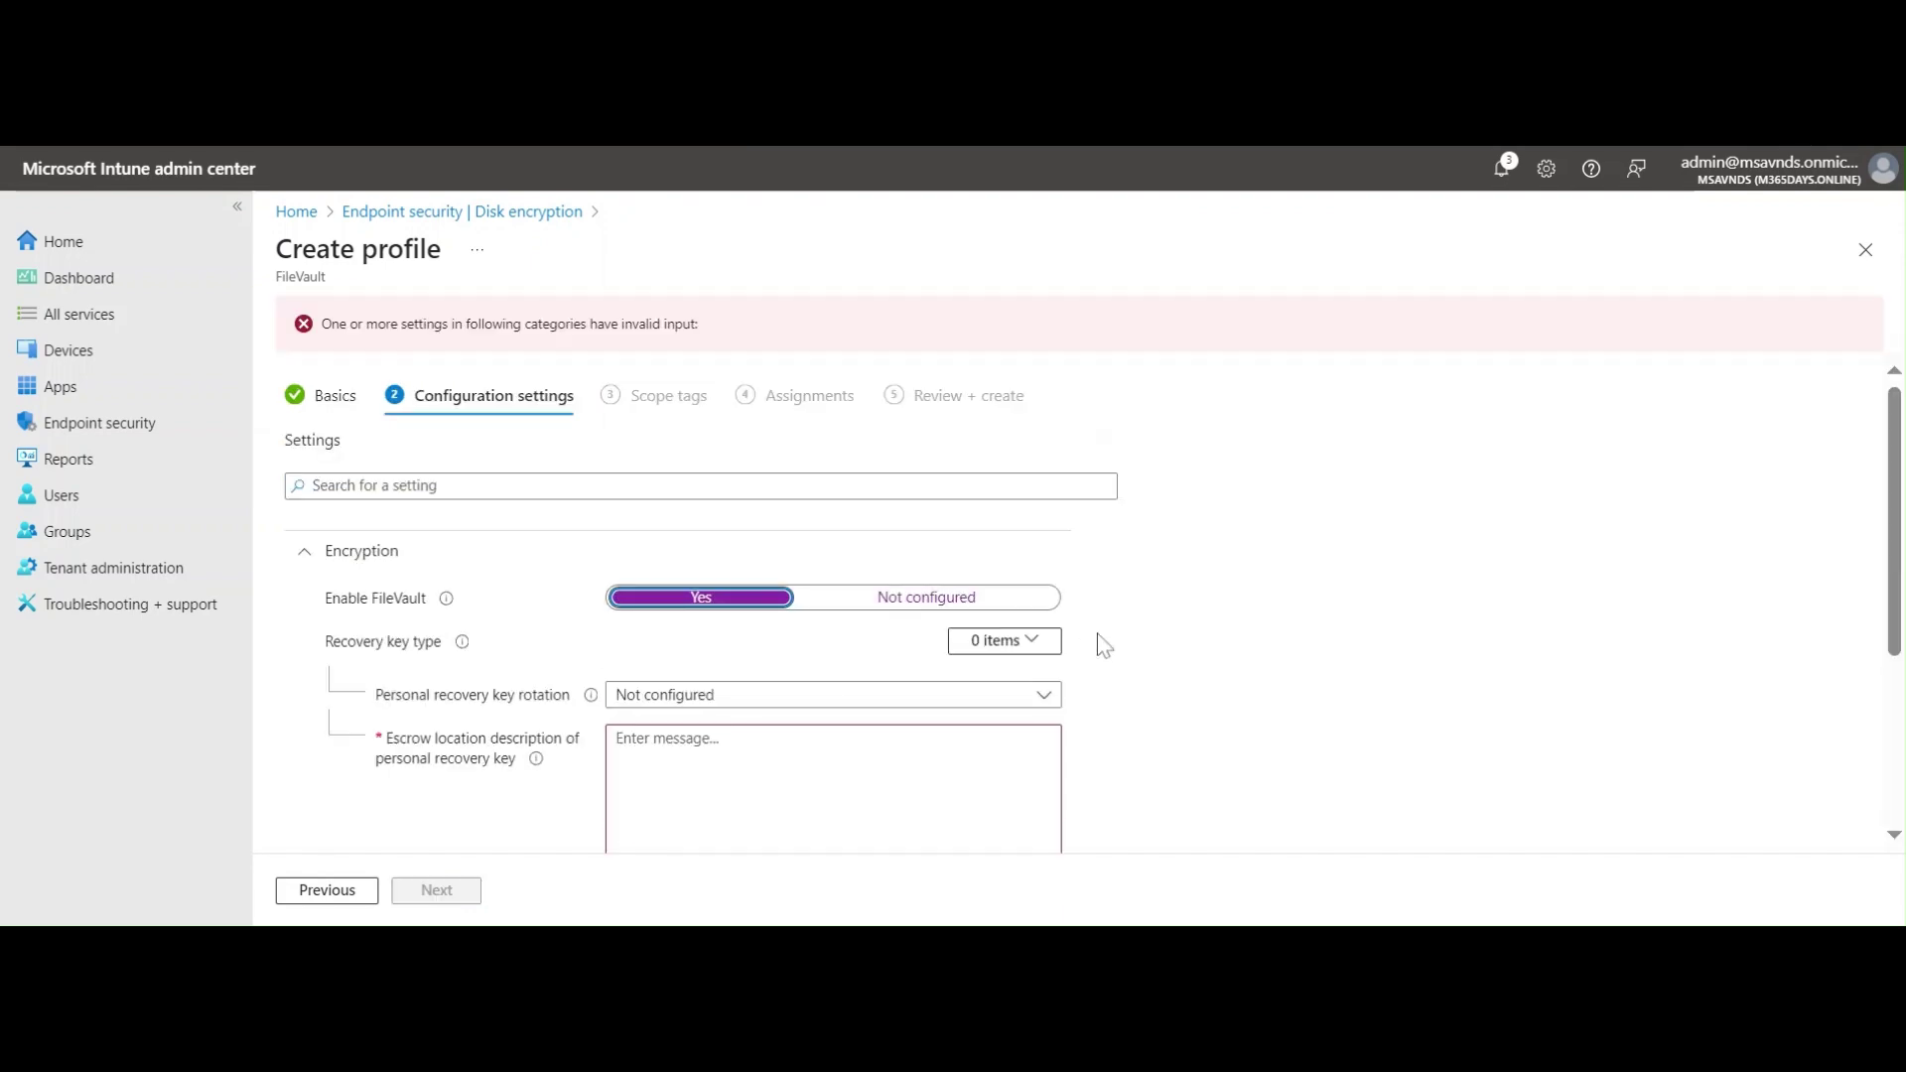
pyautogui.scroll(-2, 1335, 591)
pyautogui.scroll(-2, 1320, 625)
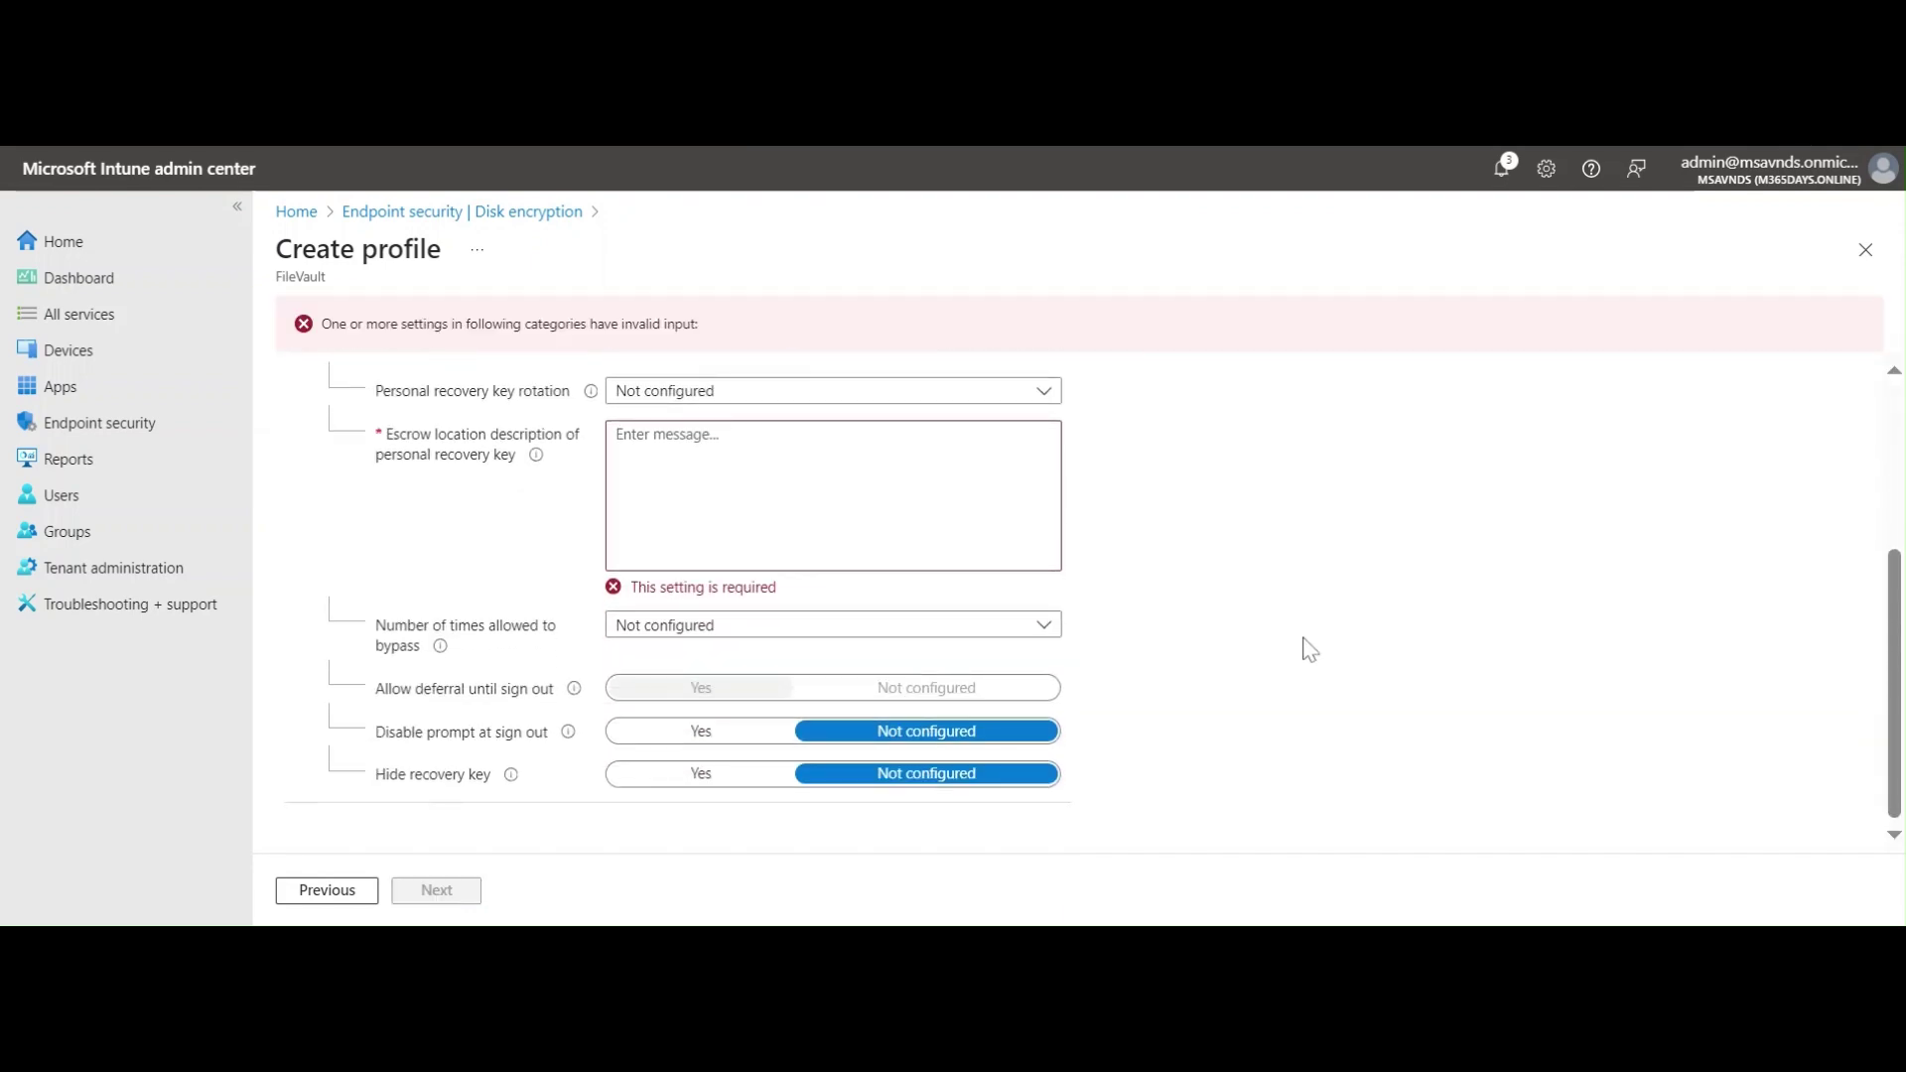
pyautogui.scroll(2, 1305, 644)
pyautogui.click(743, 554)
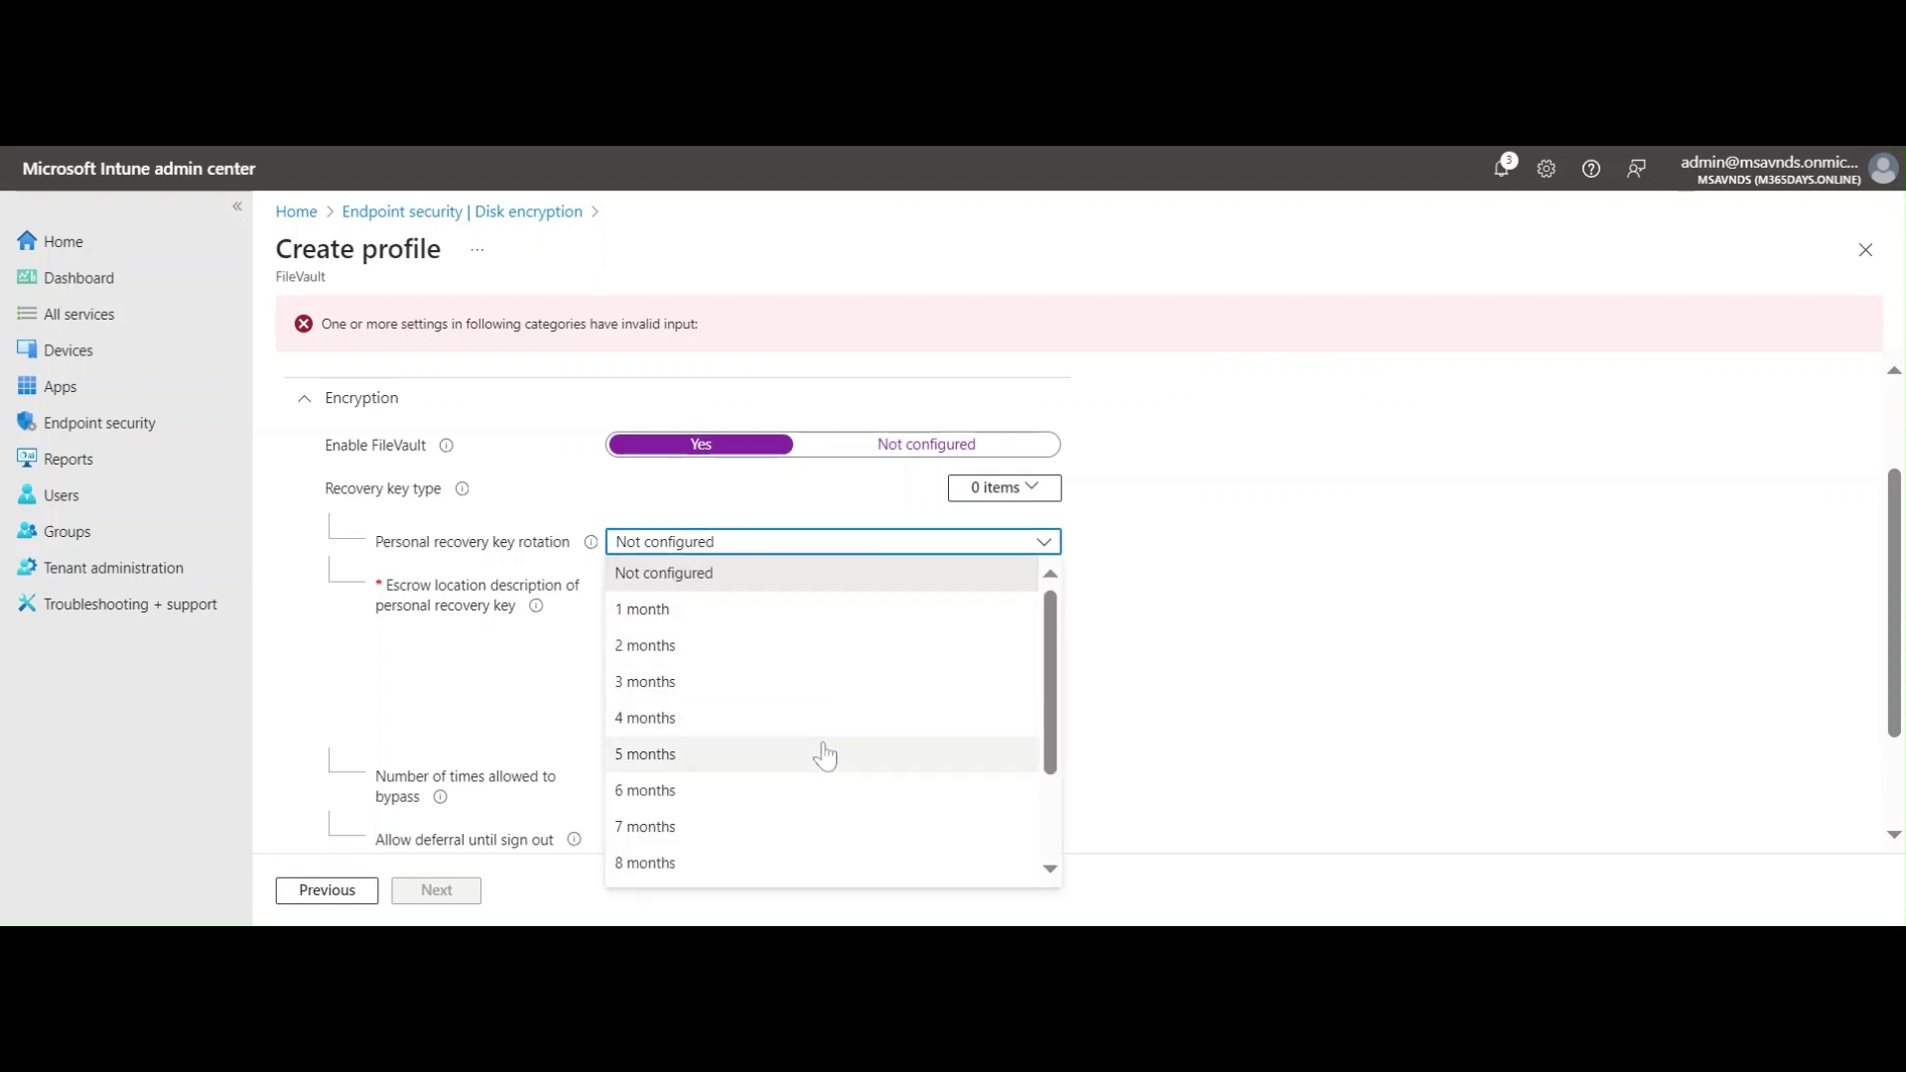
pyautogui.scroll(-3, 823, 757)
pyautogui.scroll(3, 823, 756)
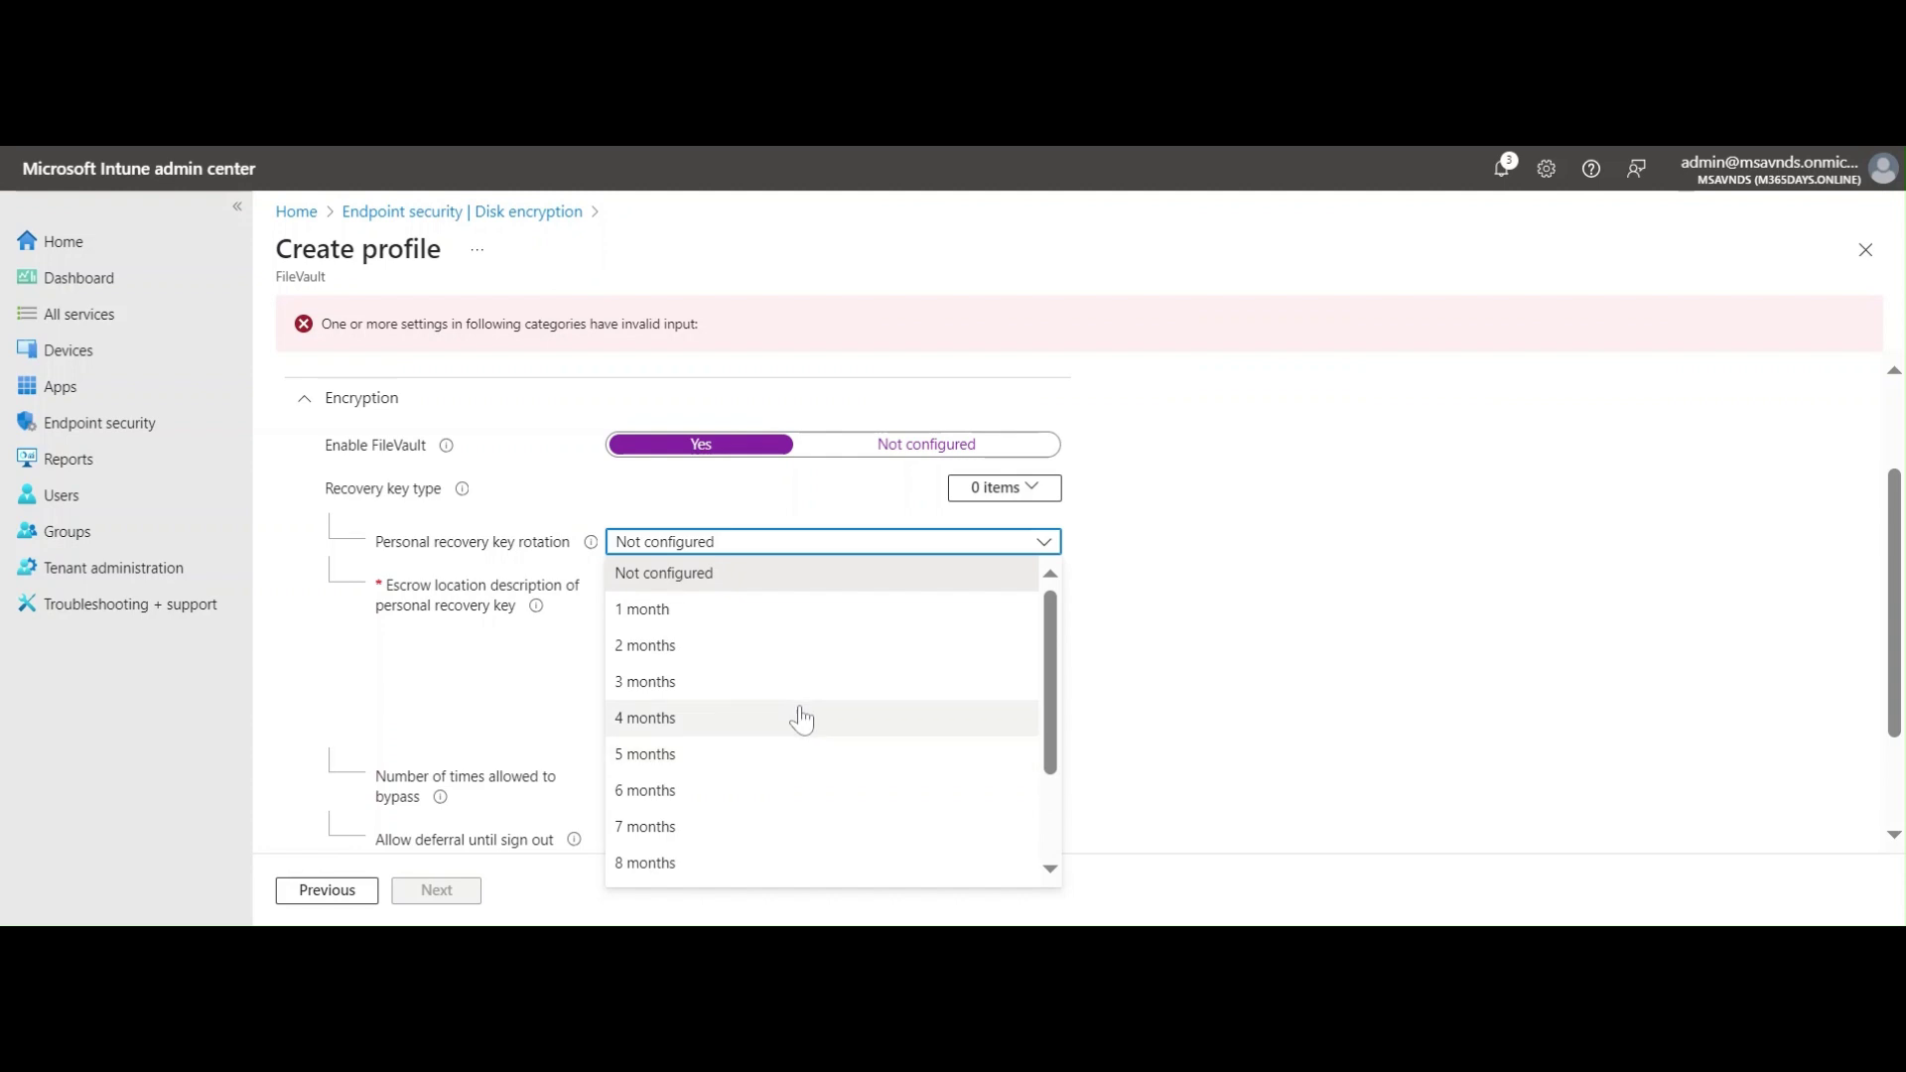
pyautogui.click(707, 693)
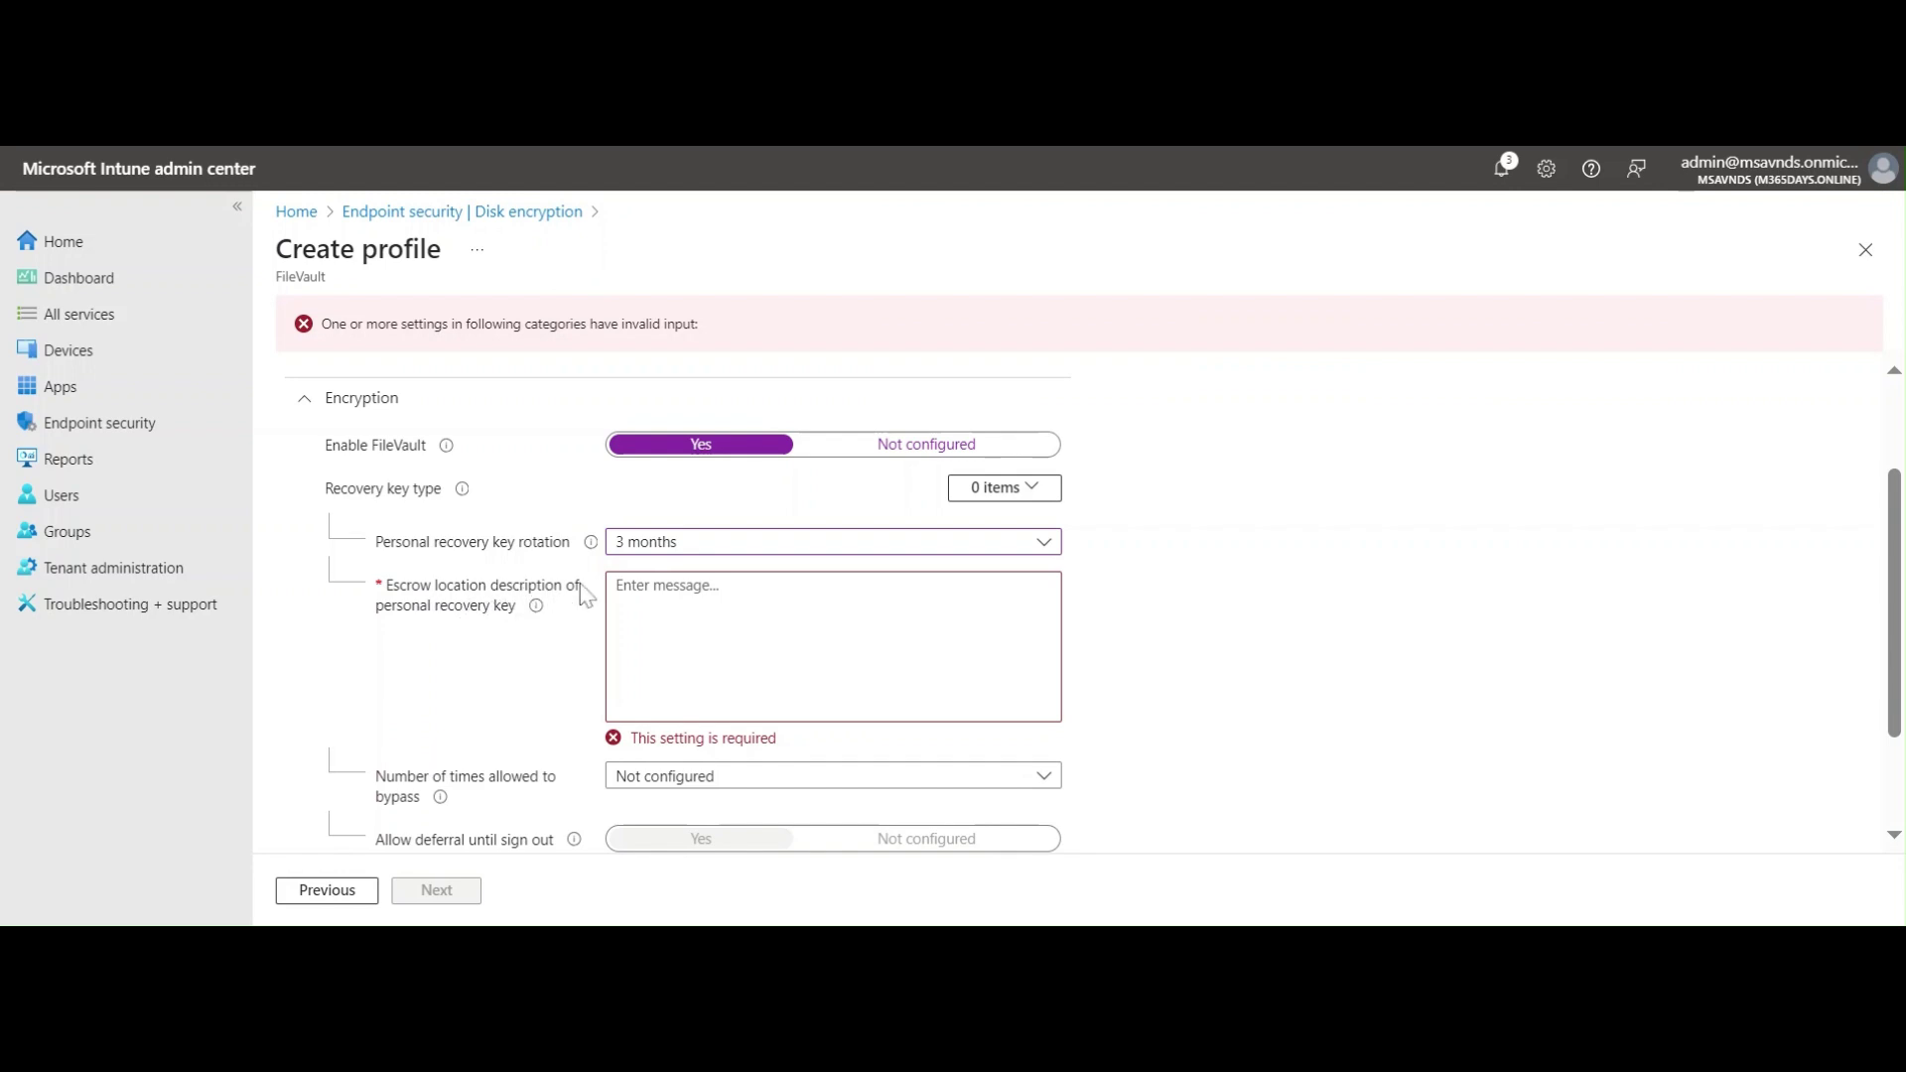
# Enter "FileVault on MacOS" as the escrow location description of the personal recovery key.
pyautogui.click(695, 636)
pyautogui.hotkey('ctrl', 'v')
pyautogui.click(1434, 641)
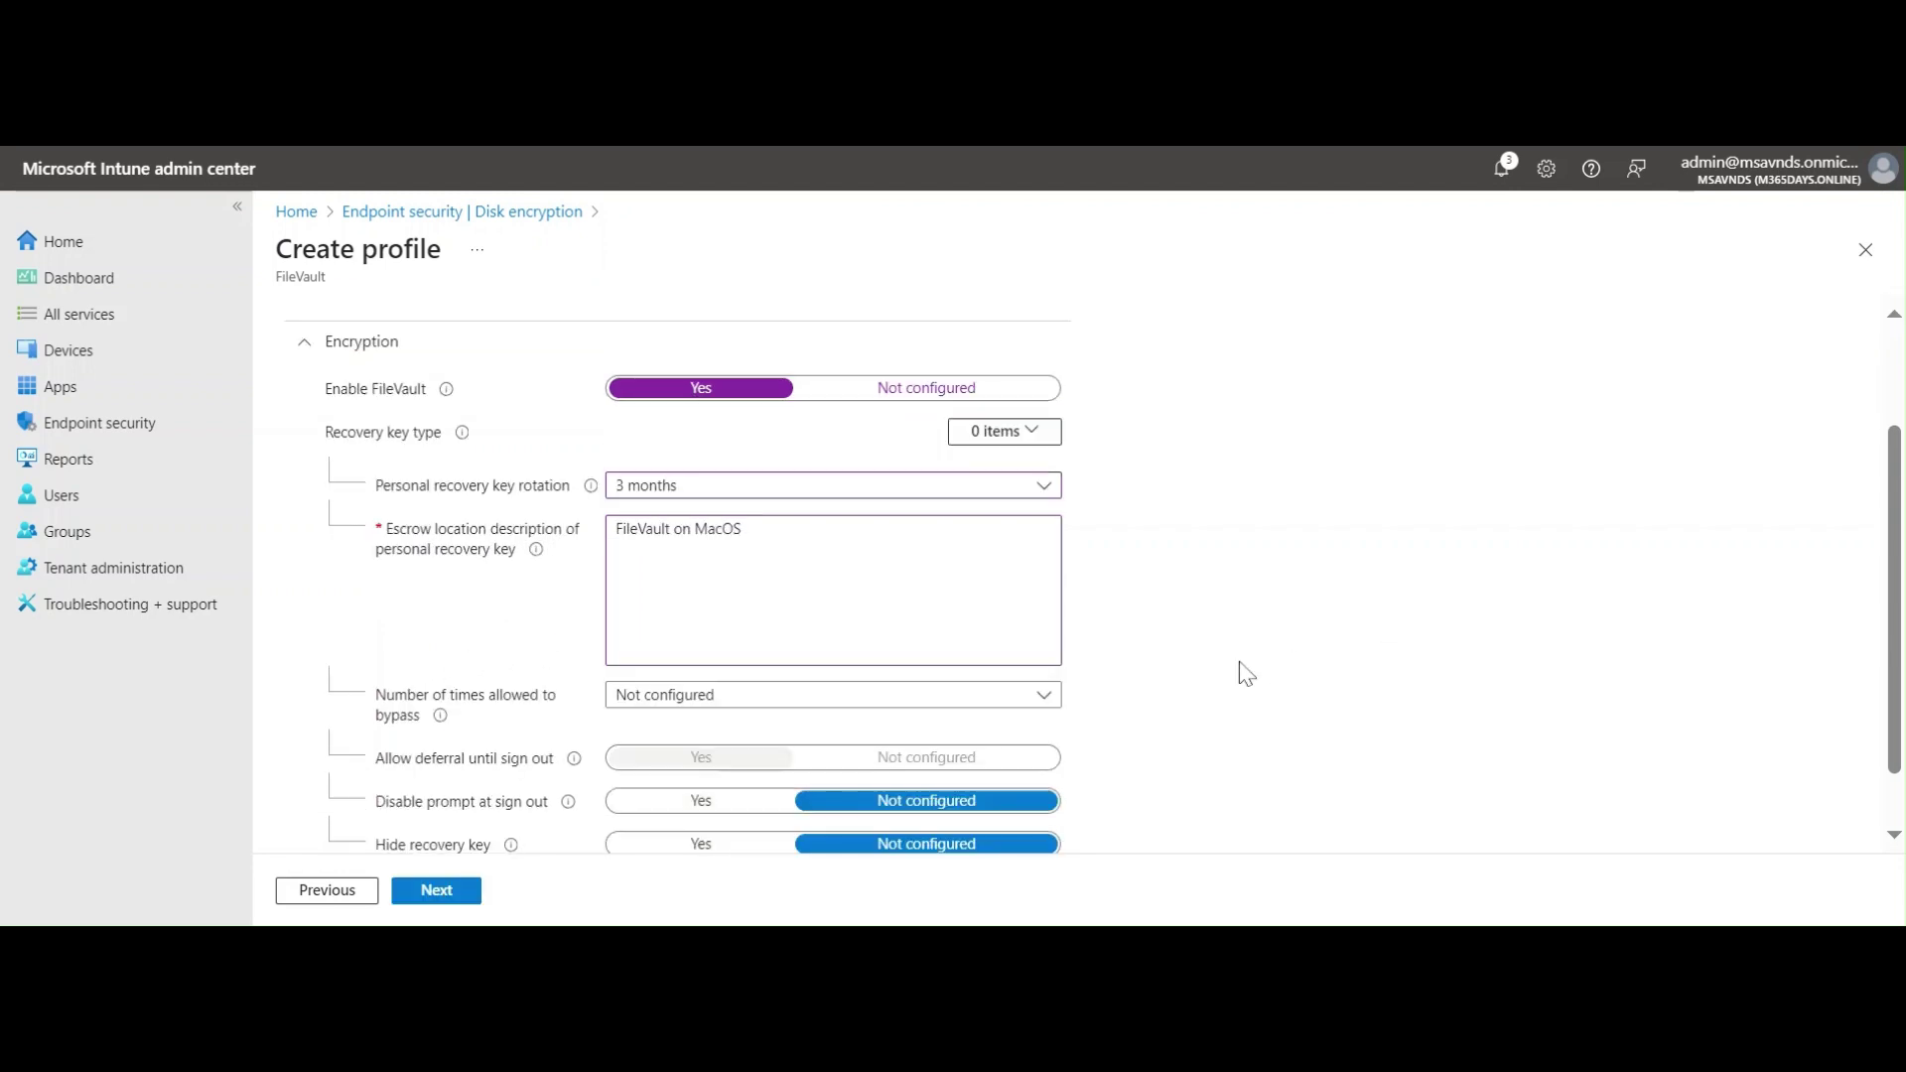
# Set the number of times allowed to bypass to 3.
pyautogui.scroll(-1, 1212, 639)
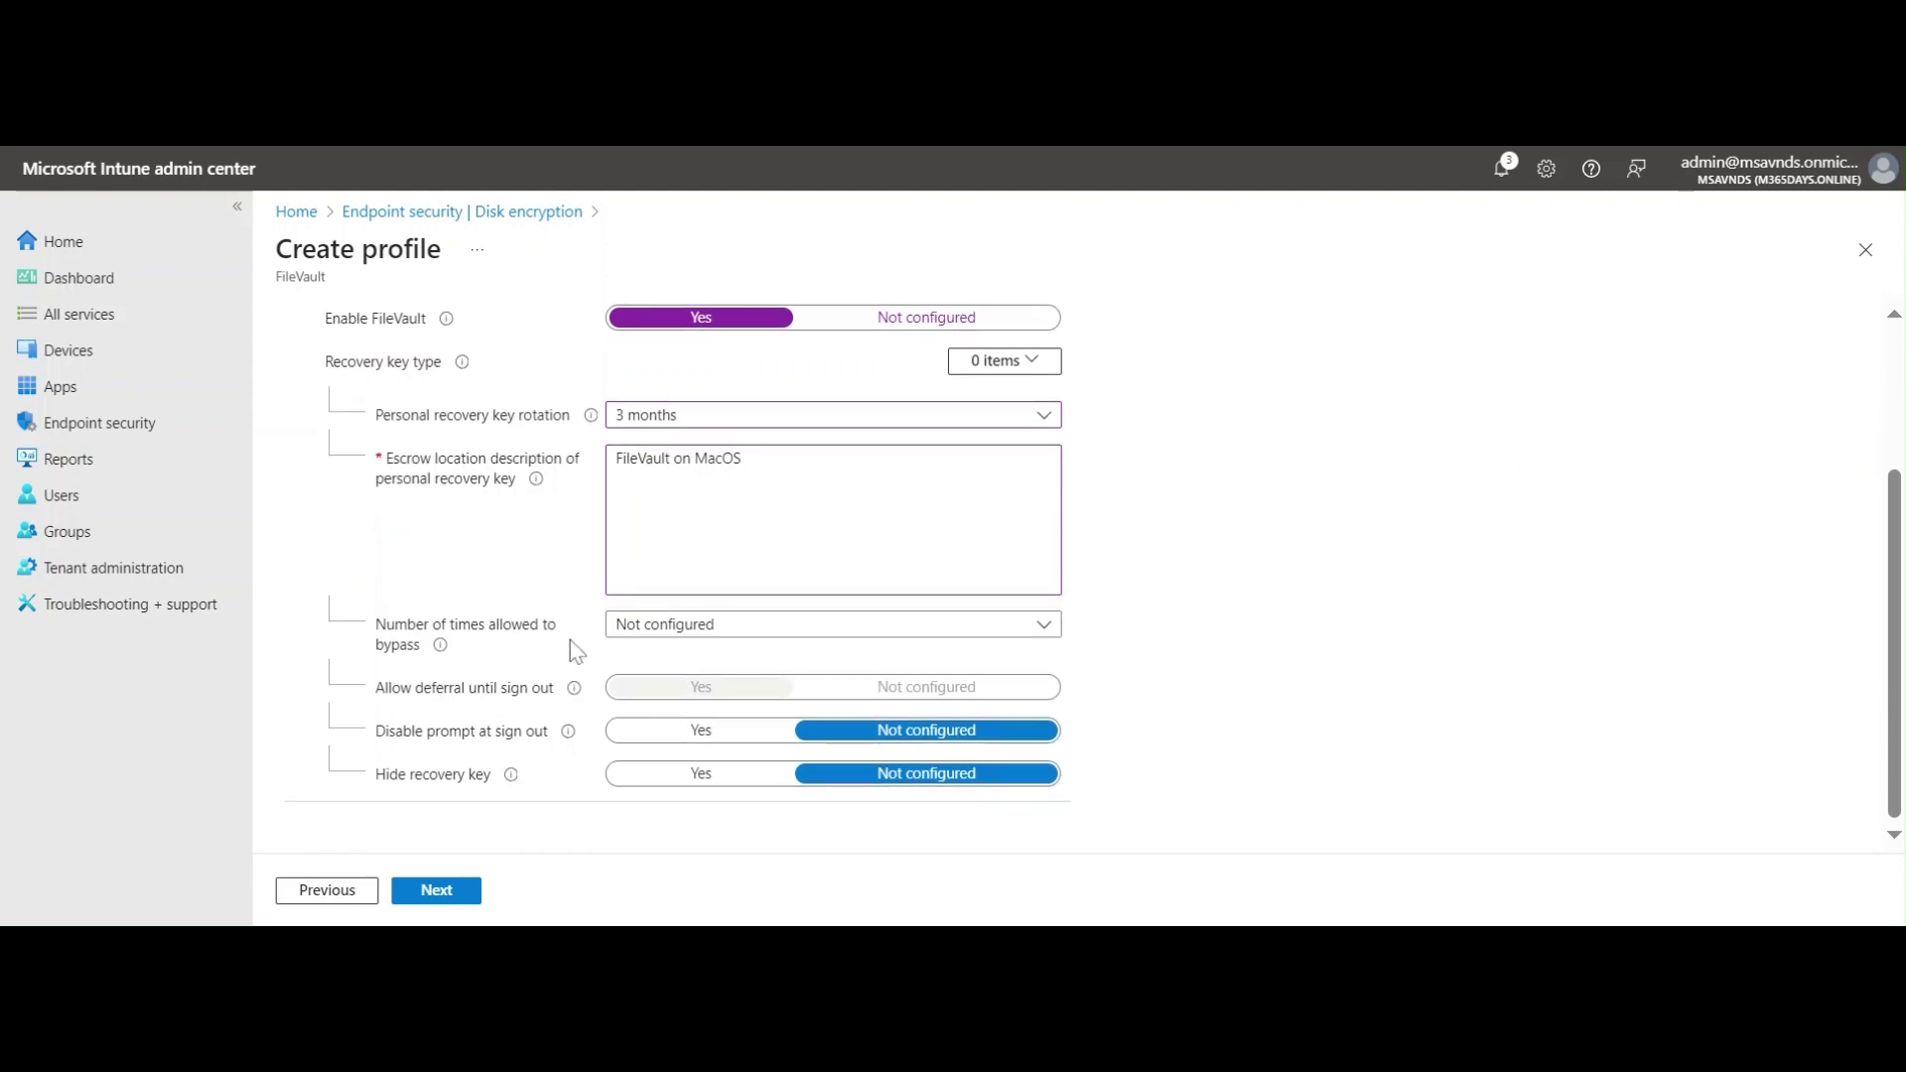
pyautogui.click(822, 625)
pyautogui.scroll(-1, 851, 481)
pyautogui.scroll(1, 851, 502)
pyautogui.click(742, 398)
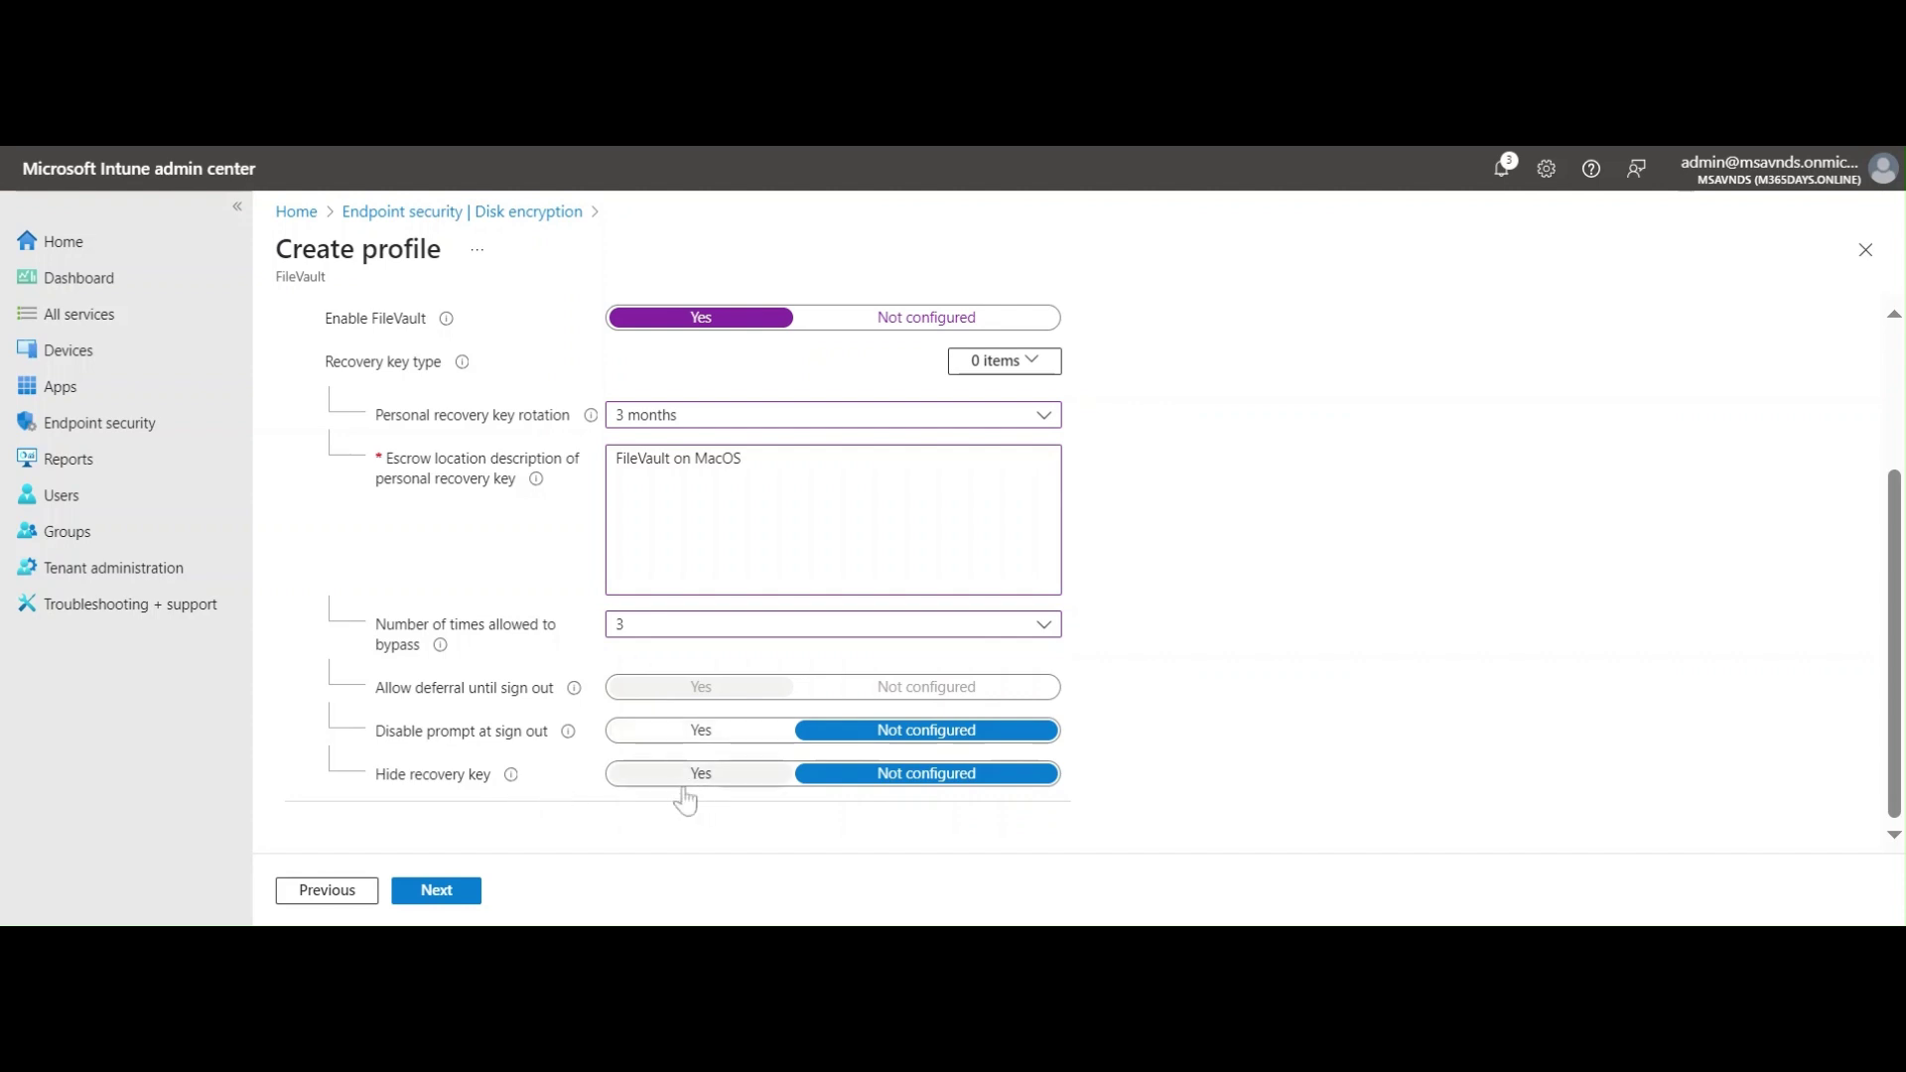
# Try Yes for Hide recovery key and Disable prompt at sign out, and return both to Not configured.
pyautogui.click(717, 780)
pyautogui.click(722, 735)
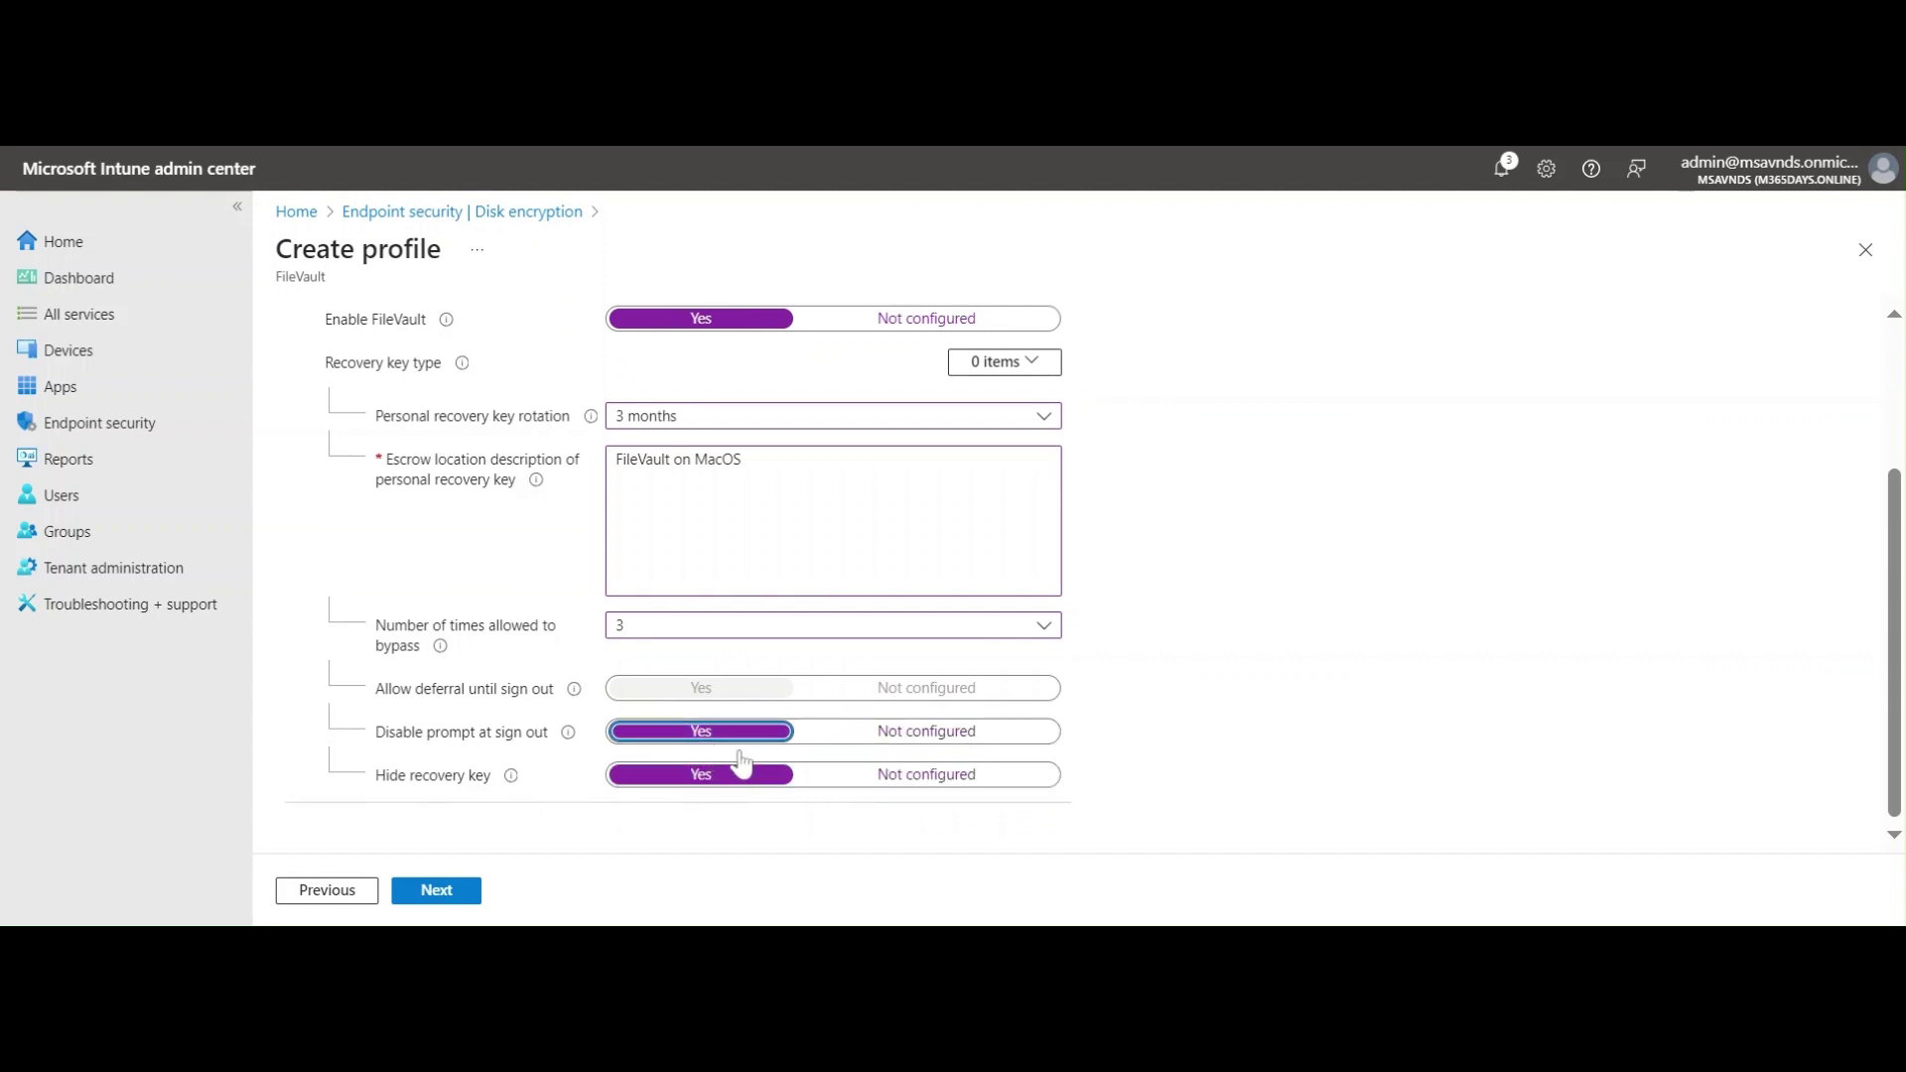
pyautogui.click(852, 735)
pyautogui.click(857, 779)
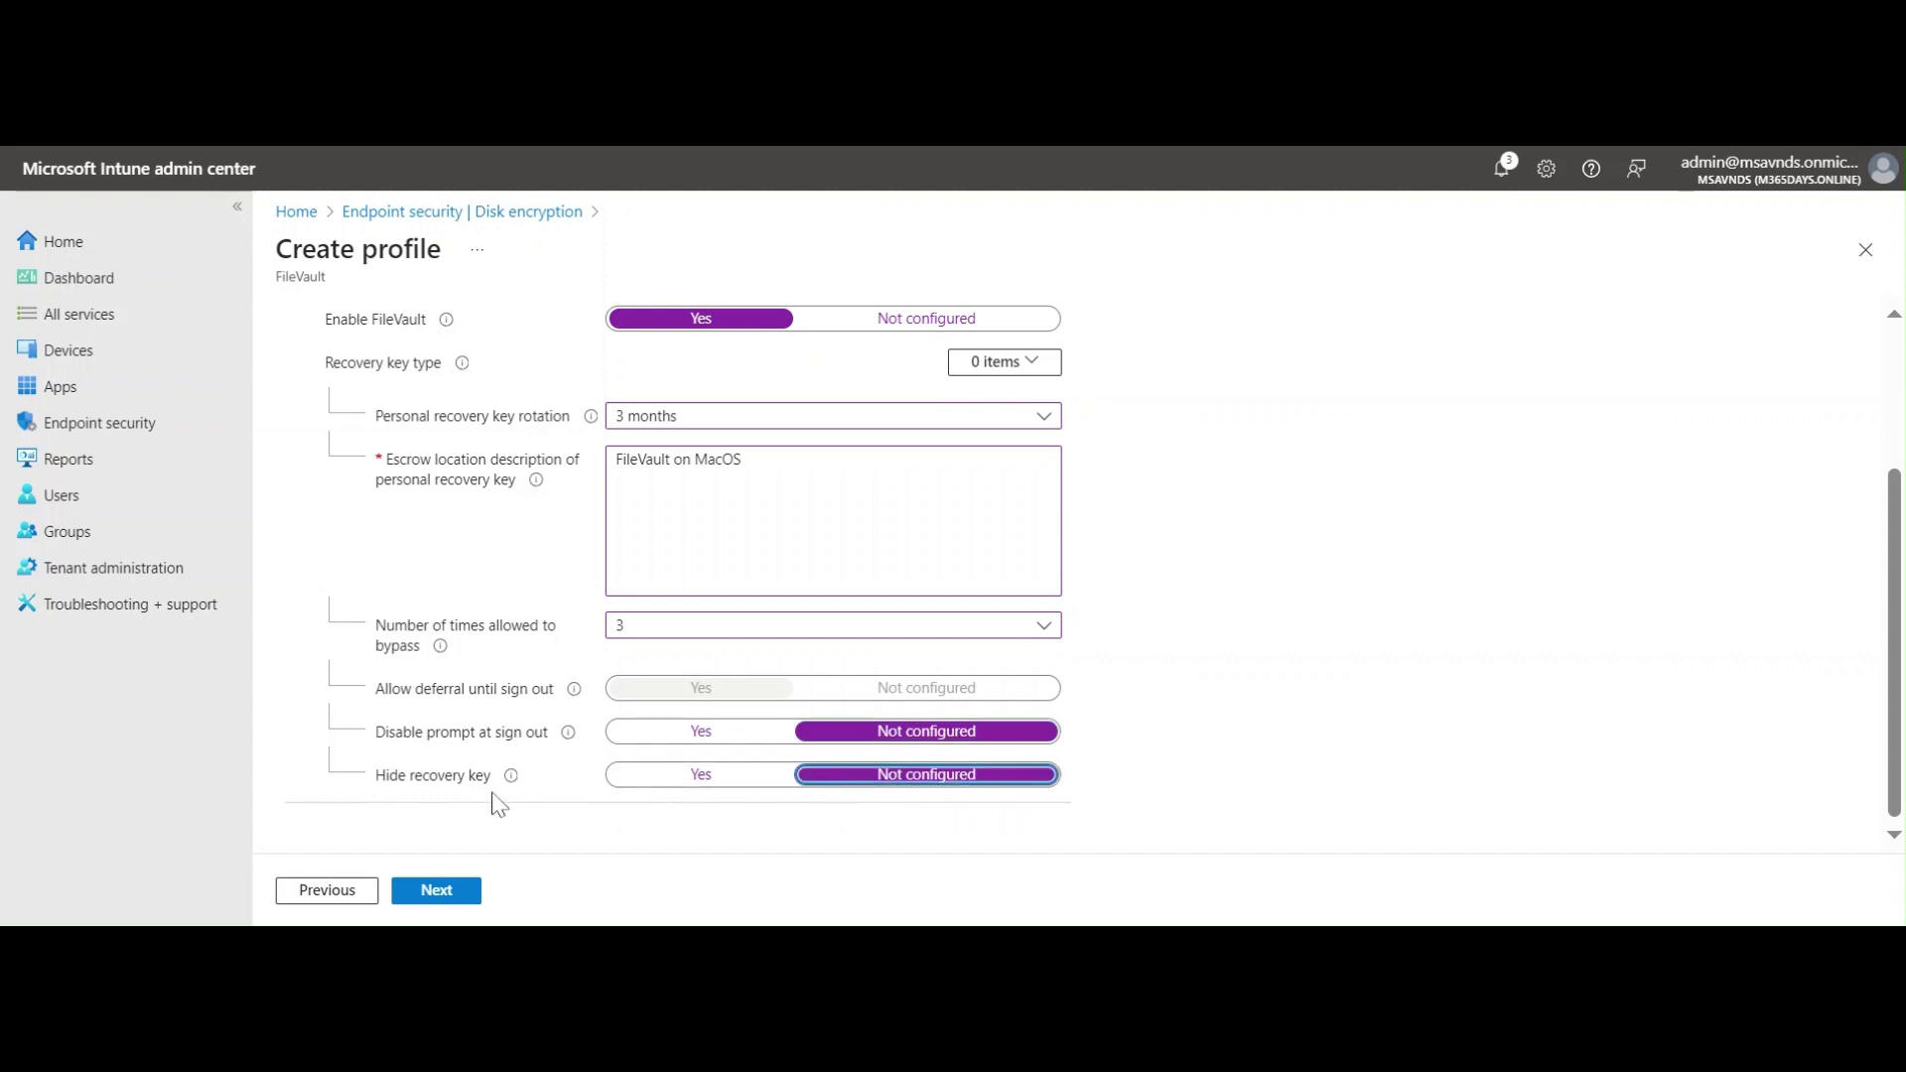
# Set the number of times allowed to bypass to "No limit, always prompt".
pyautogui.click(690, 635)
pyautogui.scroll(-3, 795, 533)
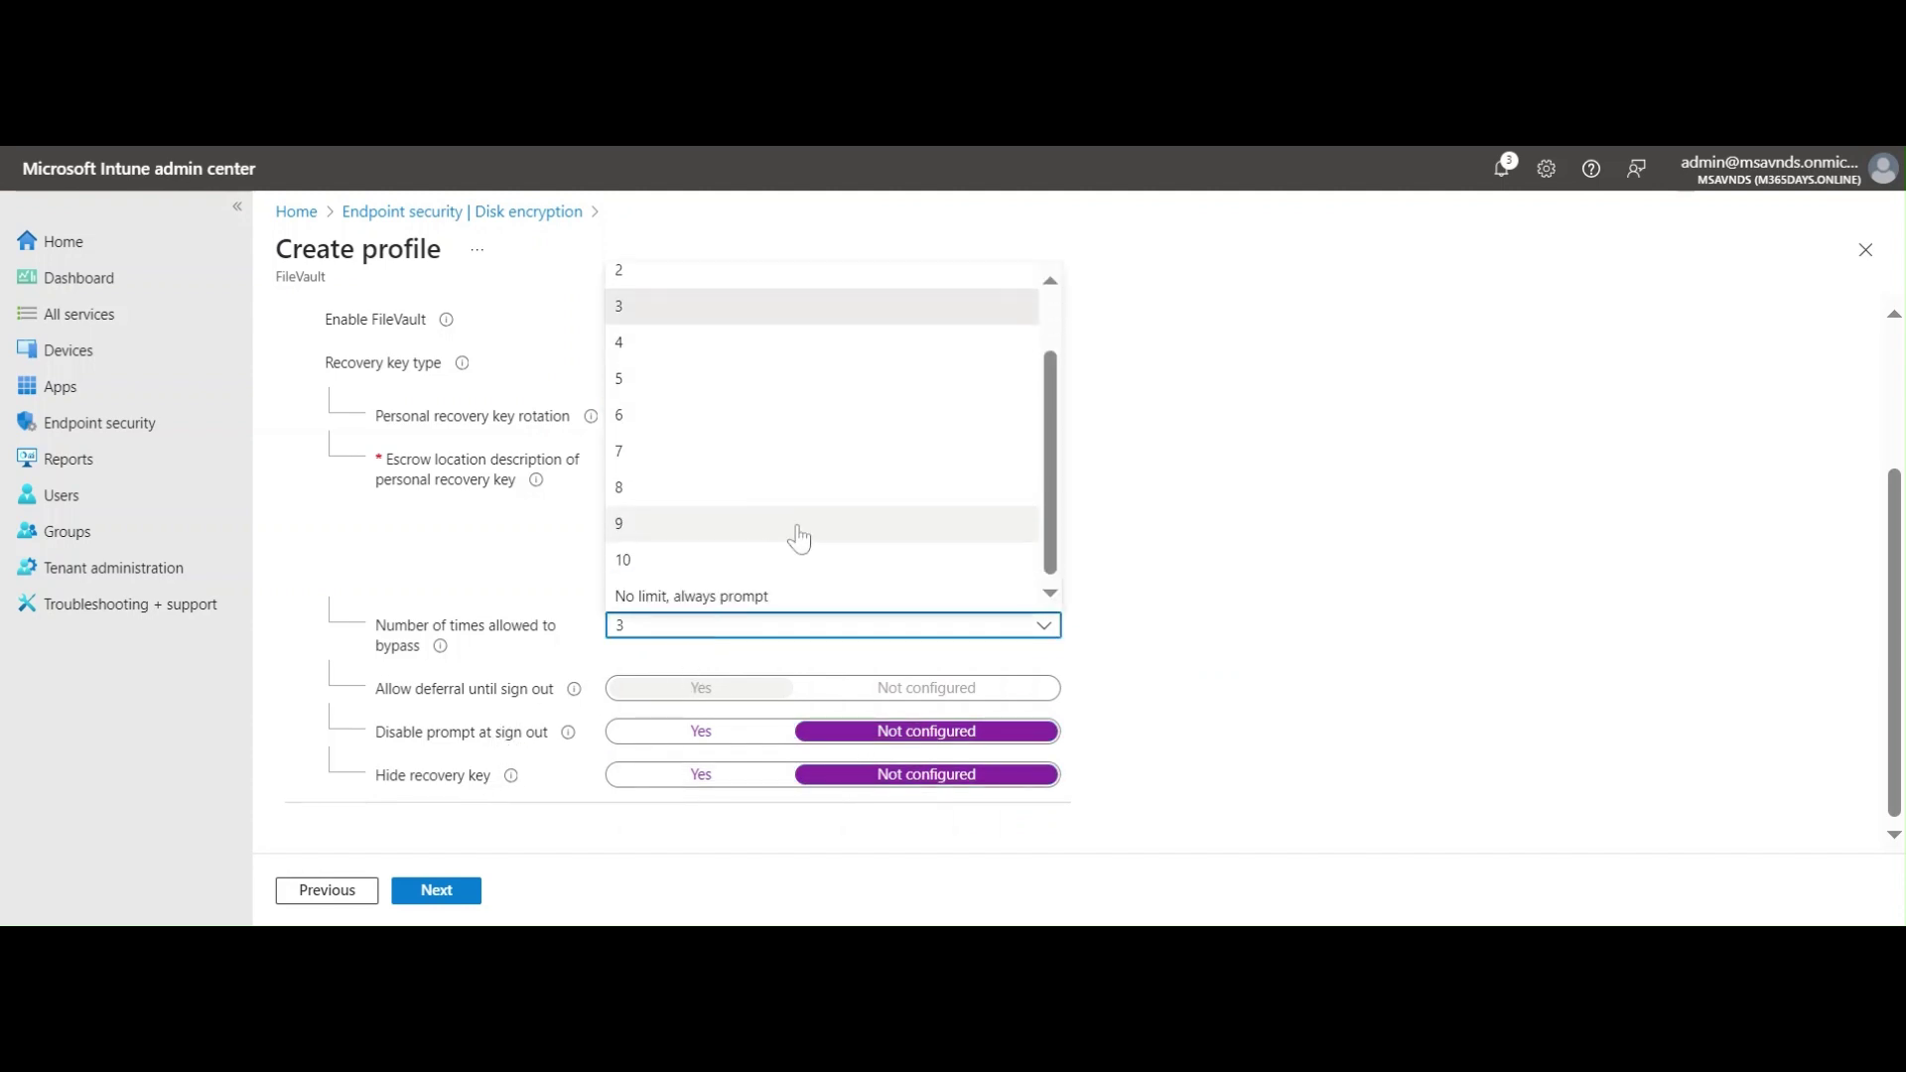
pyautogui.click(744, 599)
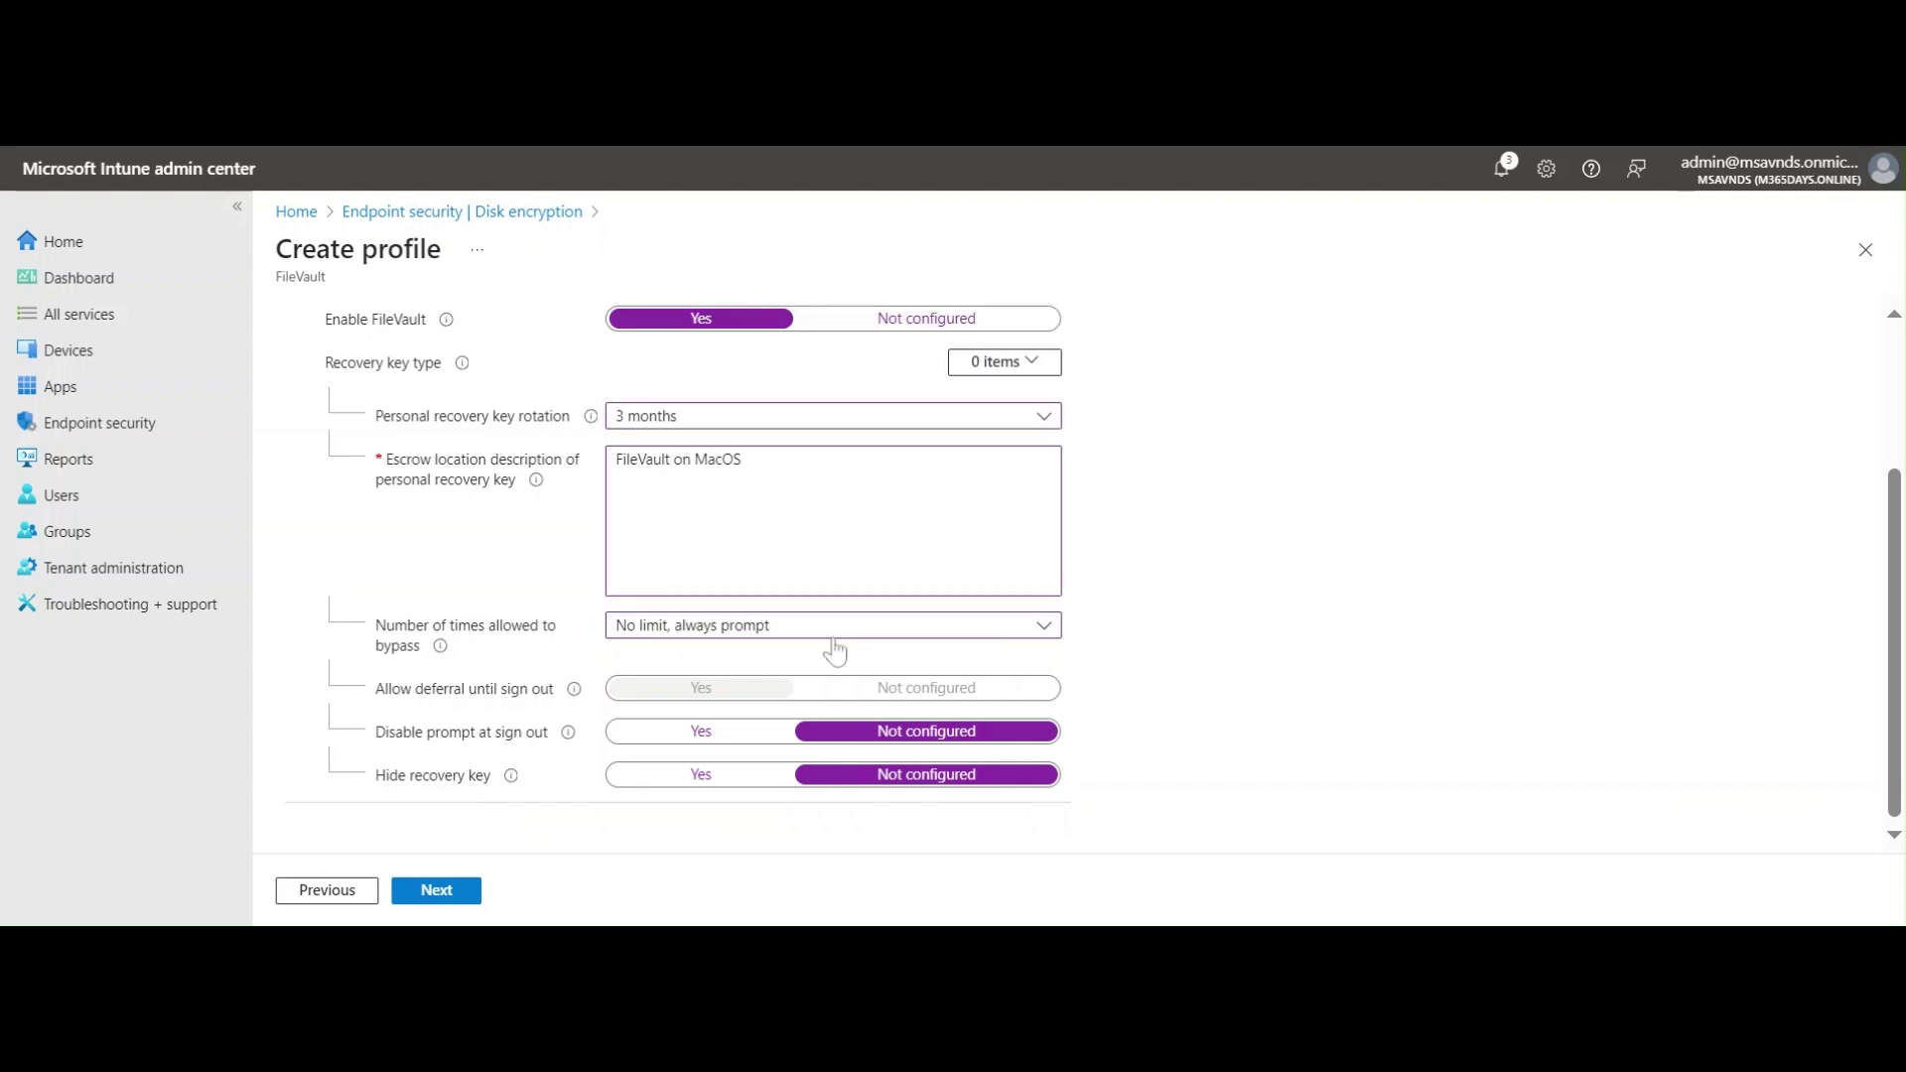
pyautogui.scroll(3, 915, 592)
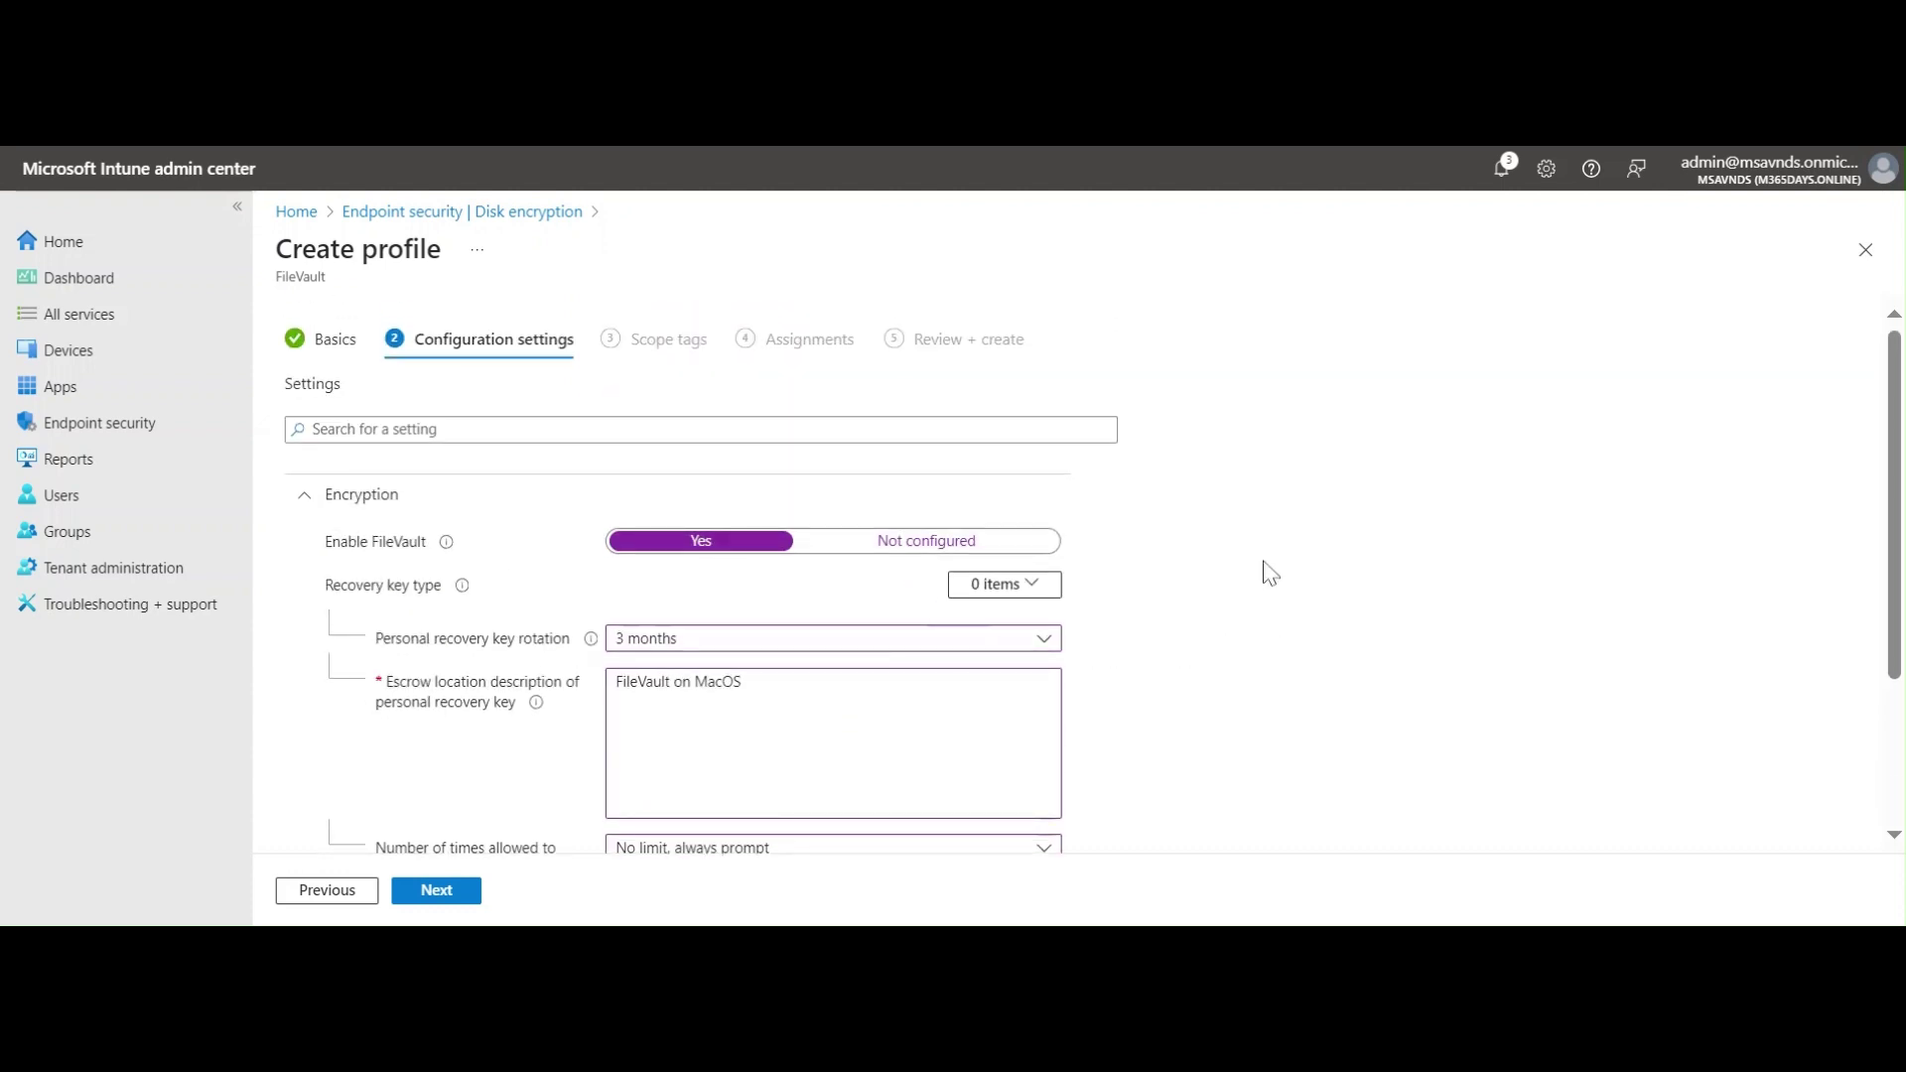
# Try Yes for Disable prompt at sign out and restore it to Not configured.
pyautogui.scroll(-3, 1250, 618)
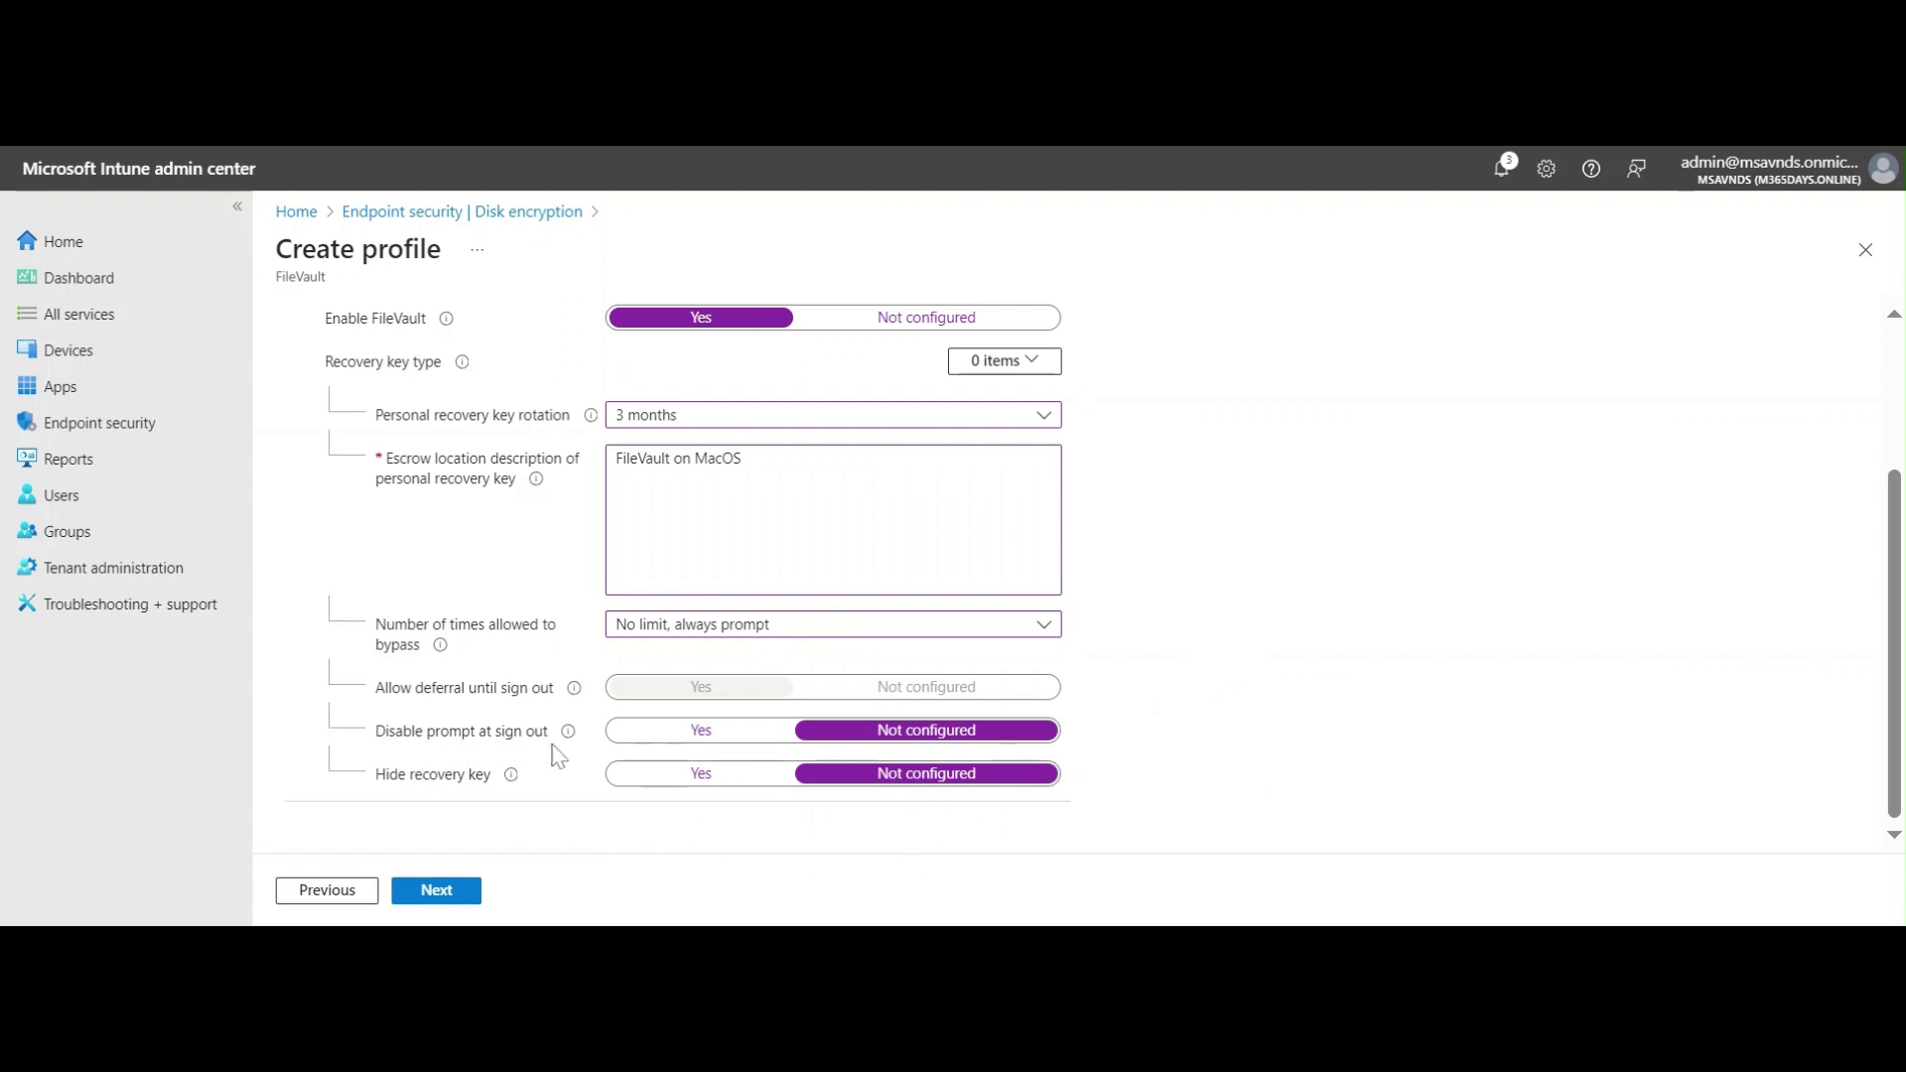
pyautogui.click(655, 734)
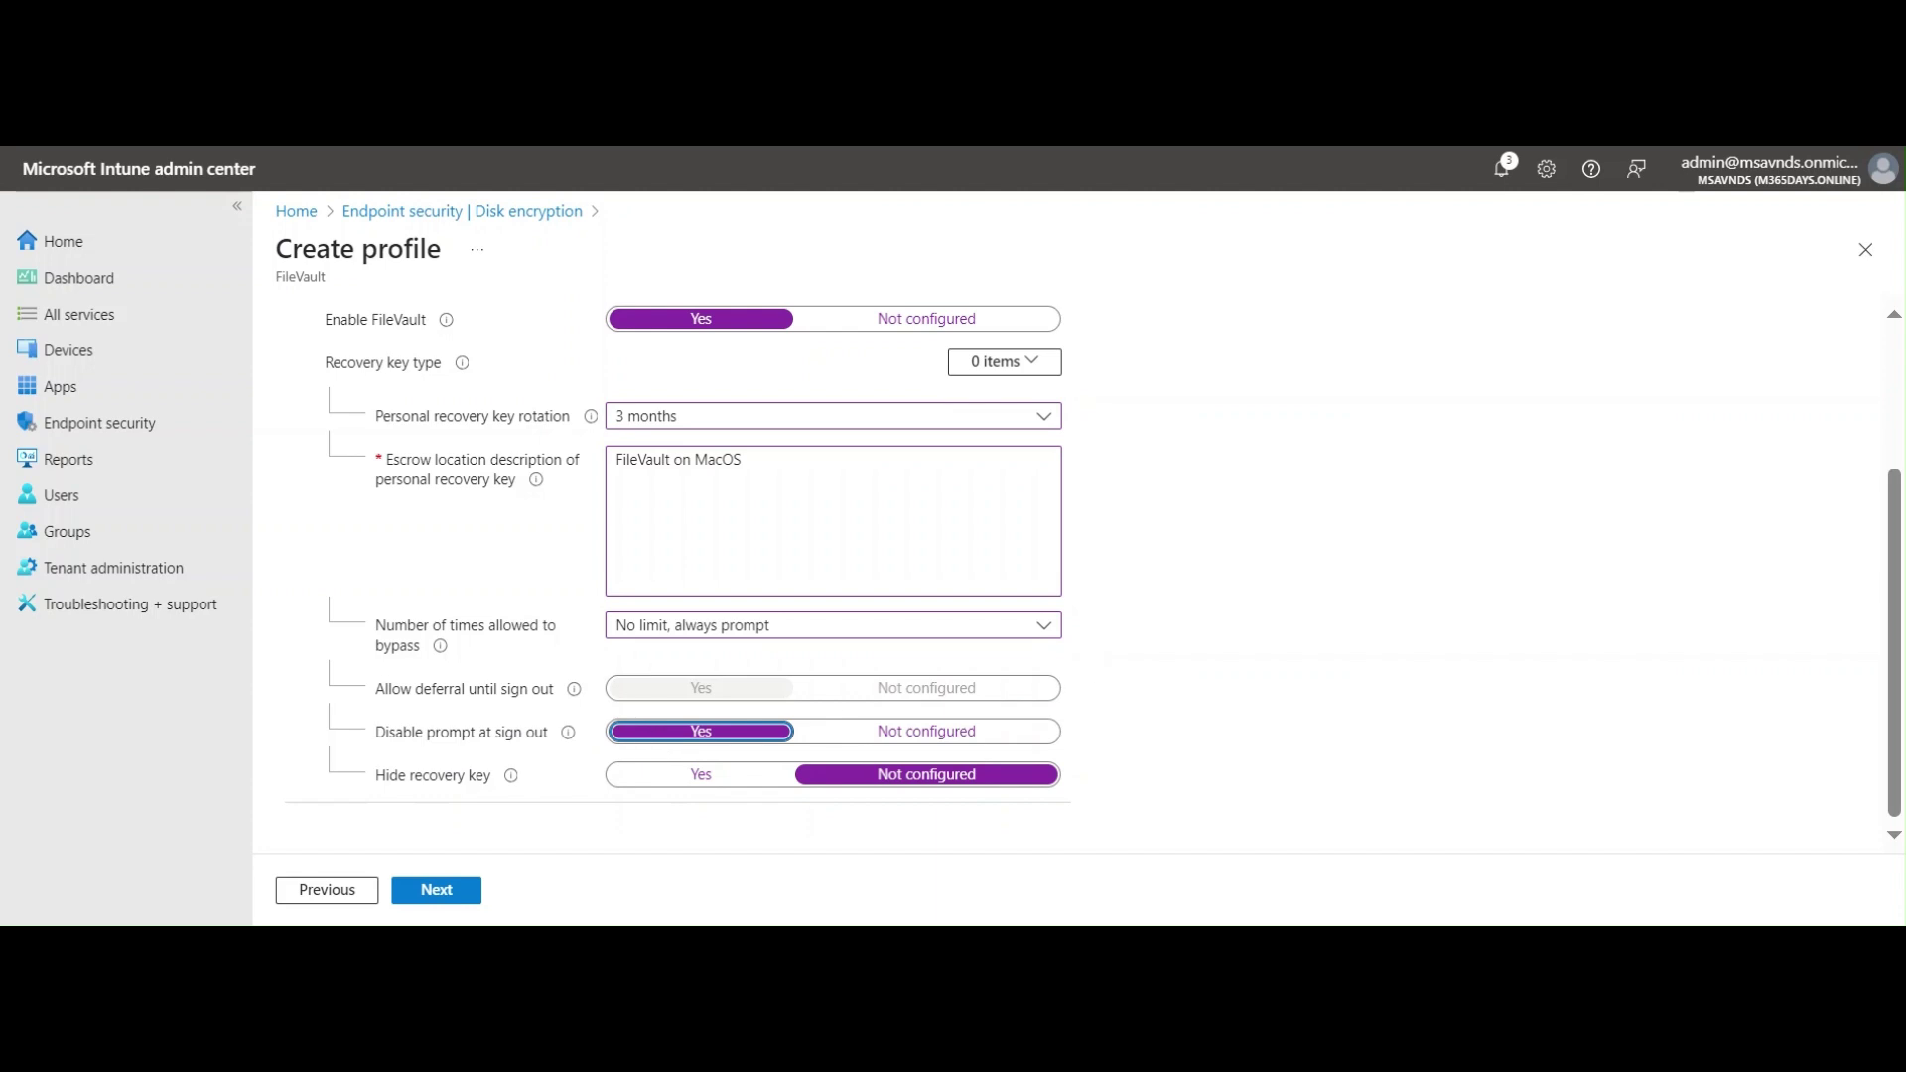
pyautogui.click(930, 734)
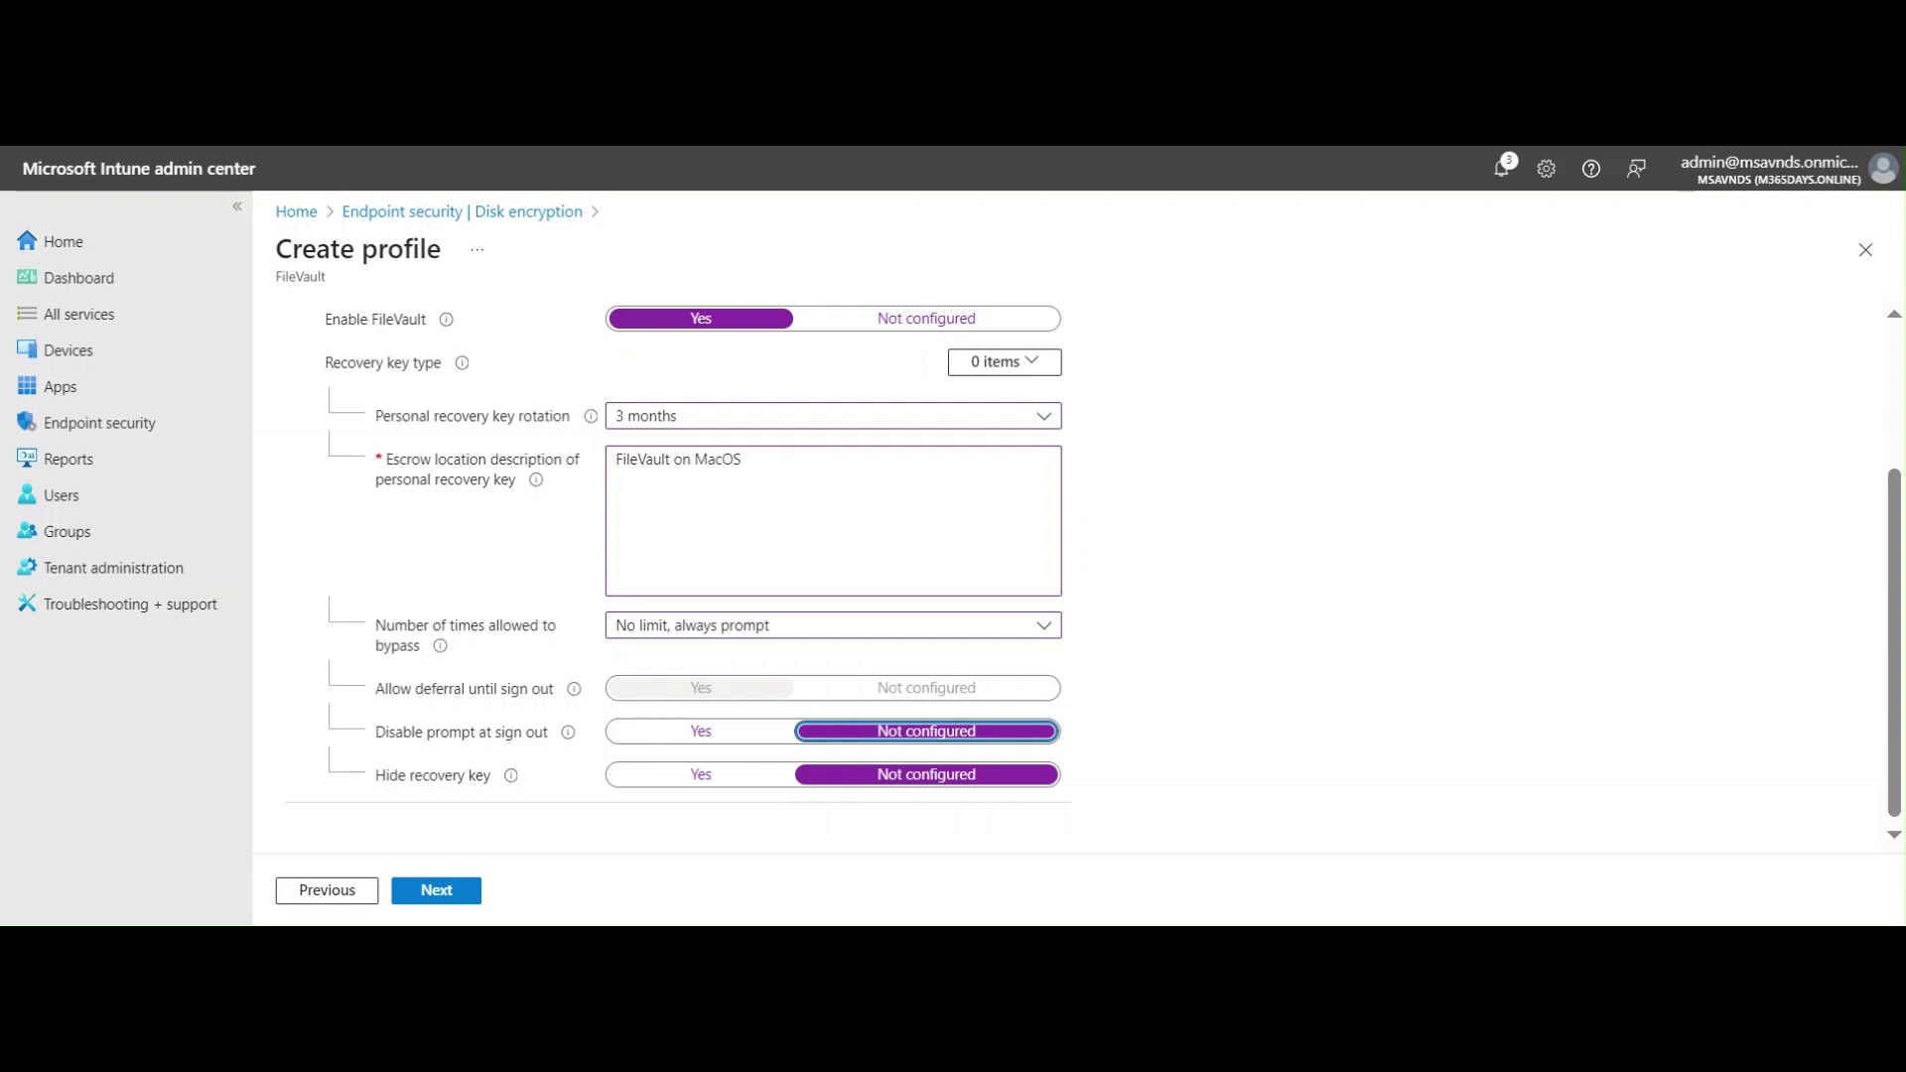
pyautogui.click(1268, 563)
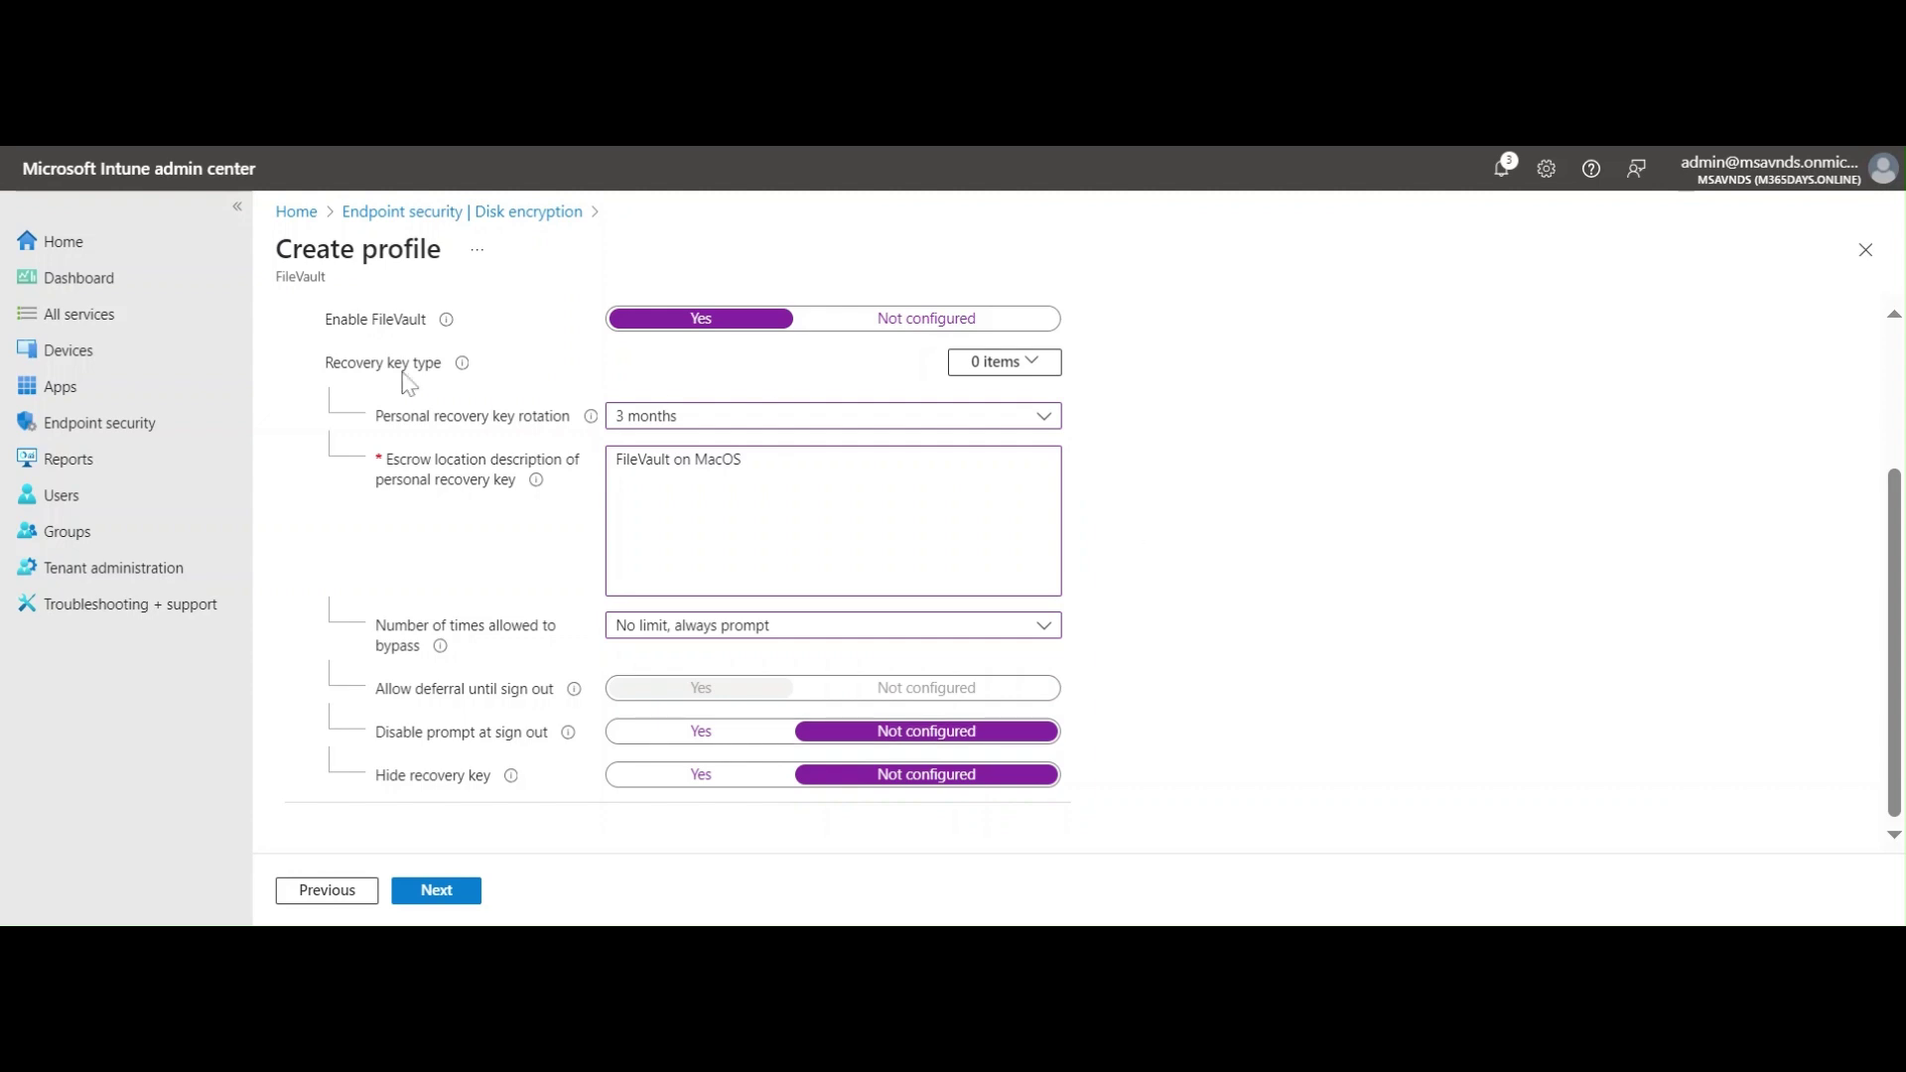
# Expand the recovery key type and look through the available personal recovery key rotation intervals.
pyautogui.click(1022, 363)
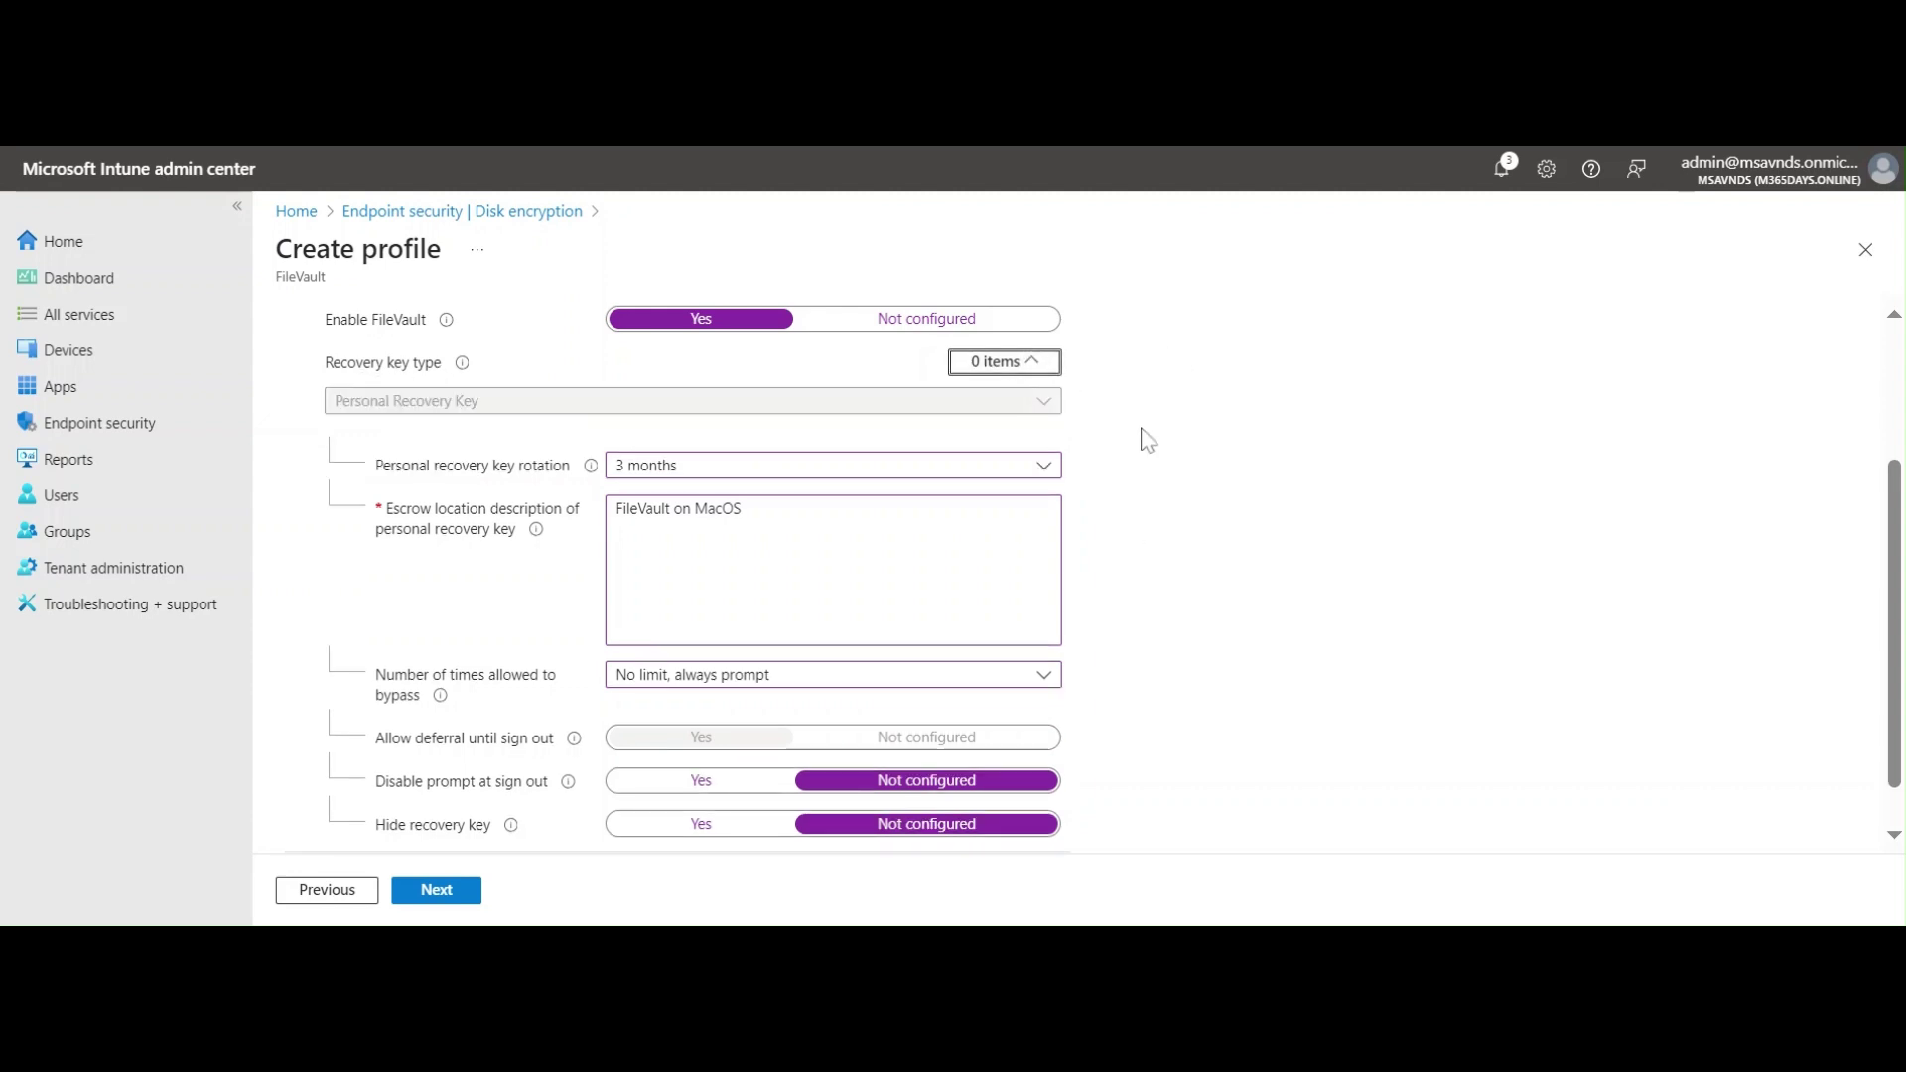
pyautogui.click(1256, 549)
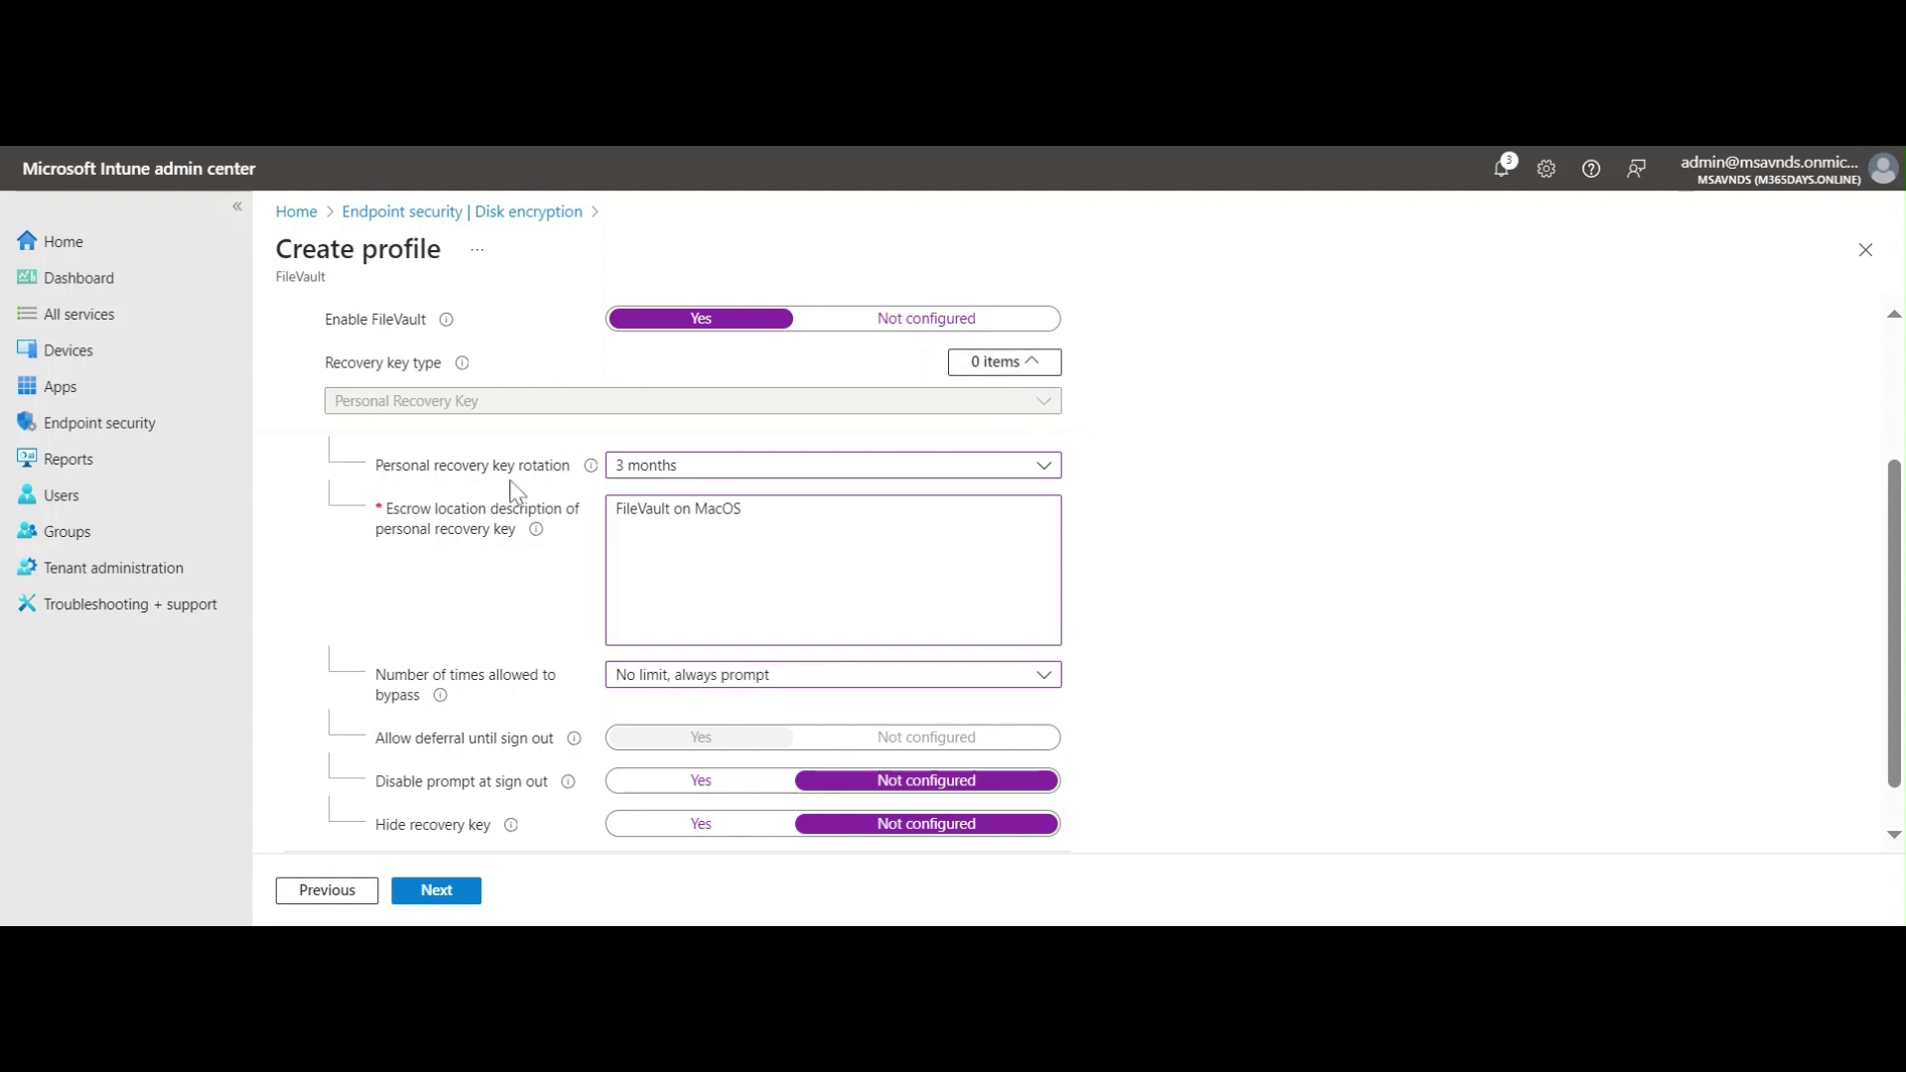
pyautogui.click(681, 469)
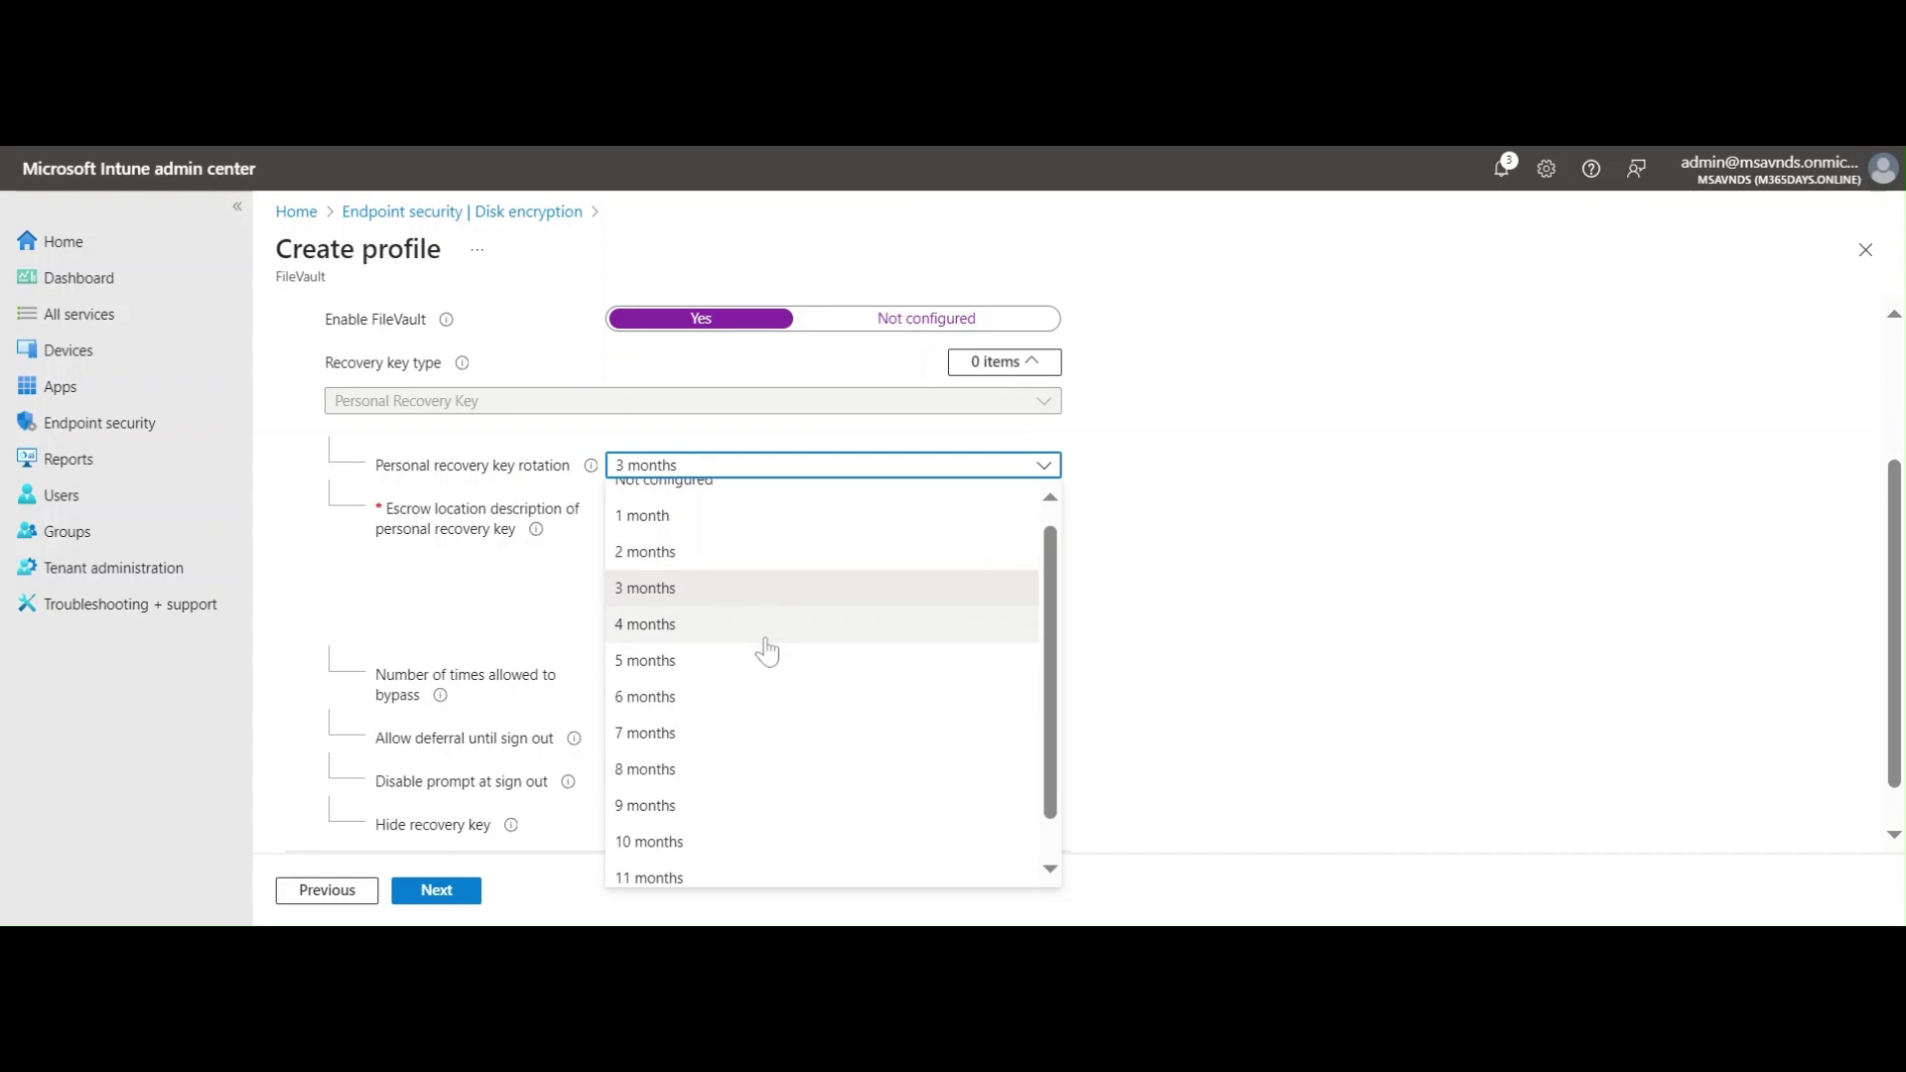
pyautogui.scroll(-1, 766, 650)
pyautogui.scroll(1, 770, 660)
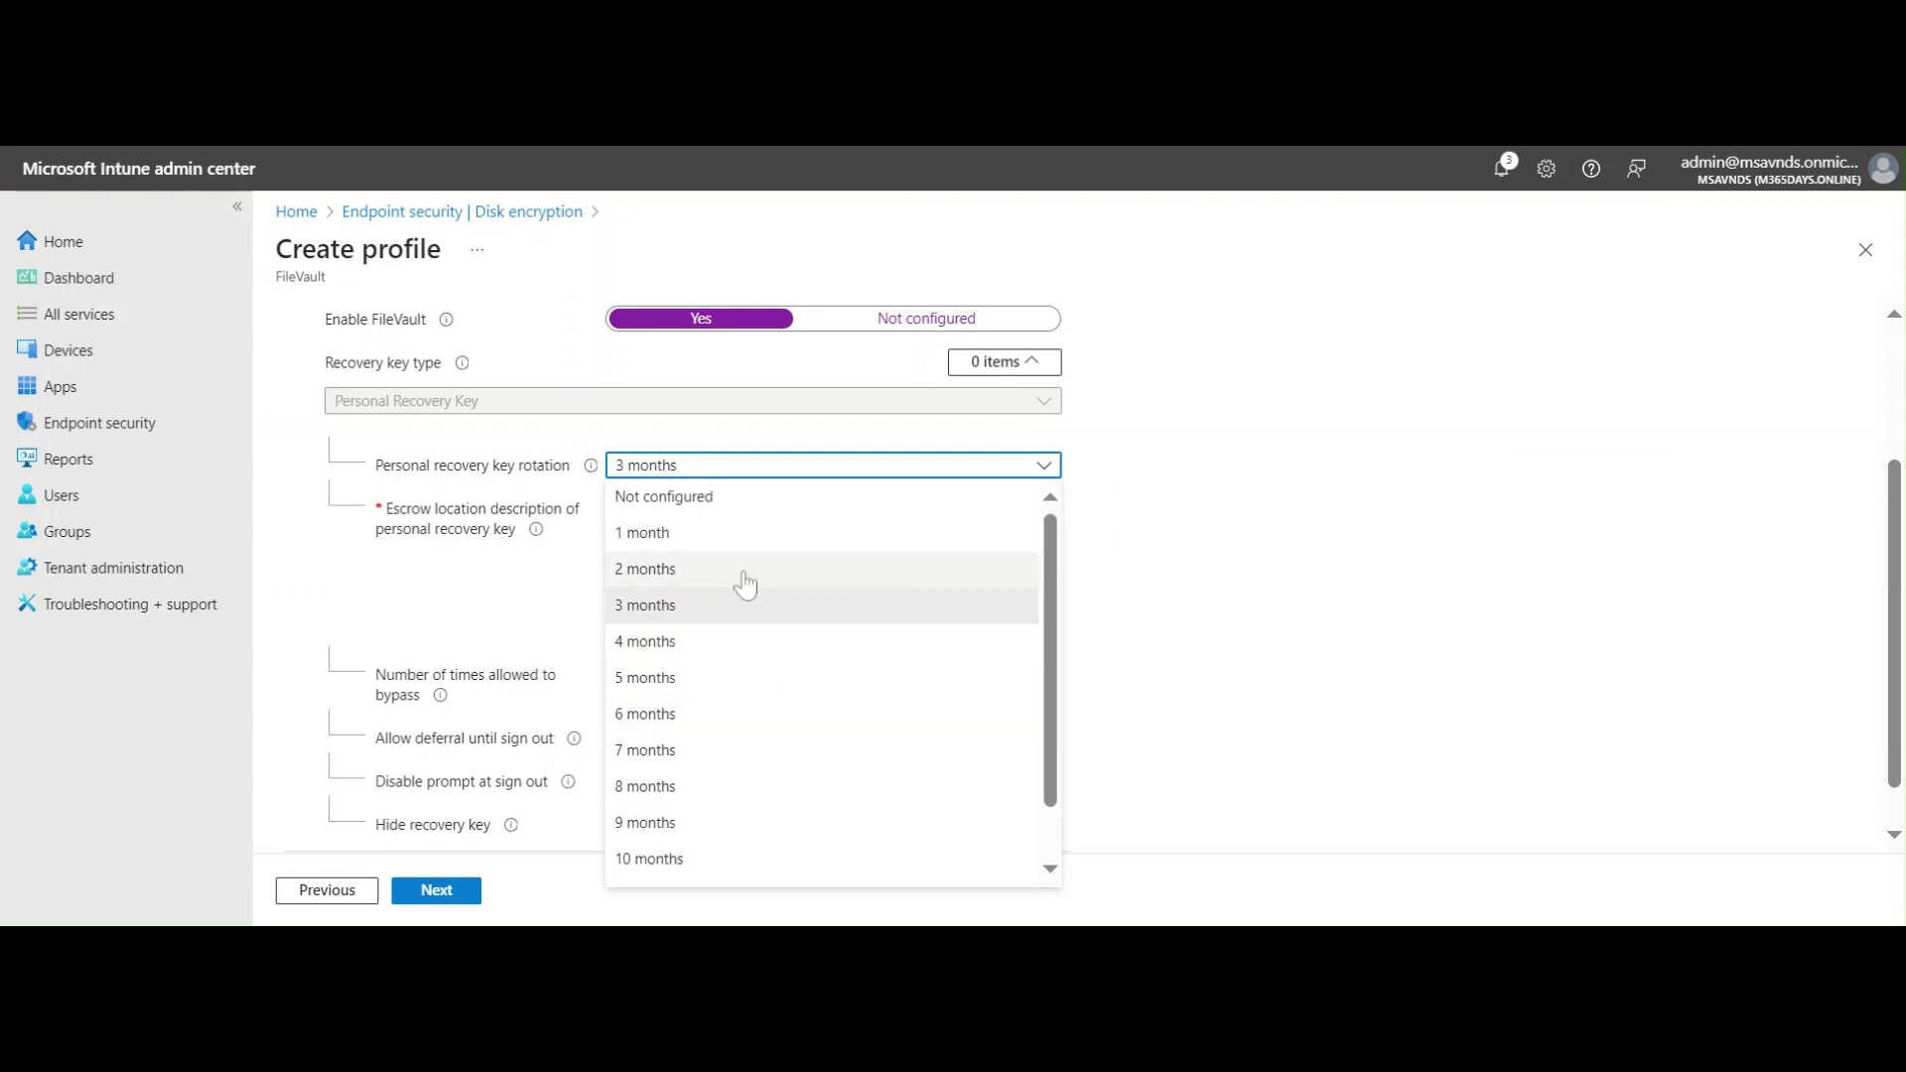
pyautogui.scroll(-1, 776, 827)
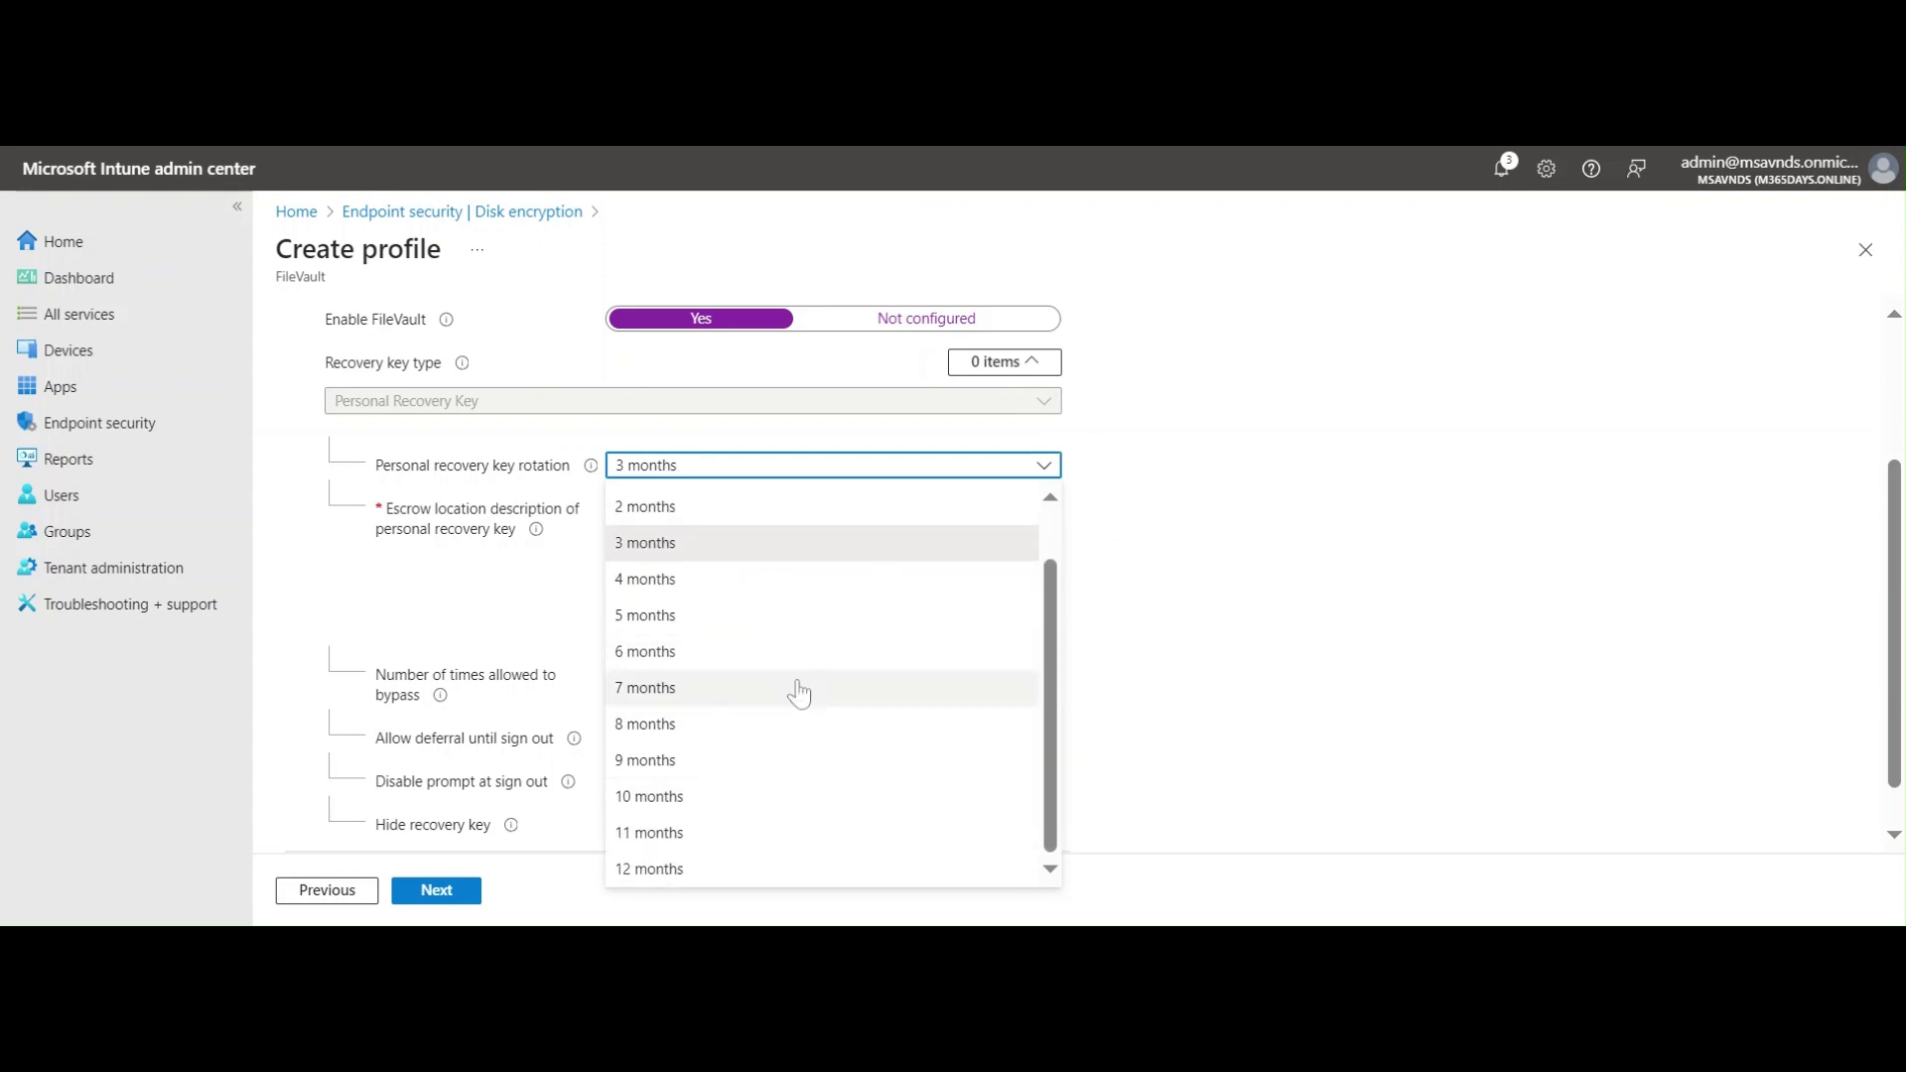
pyautogui.scroll(1, 778, 685)
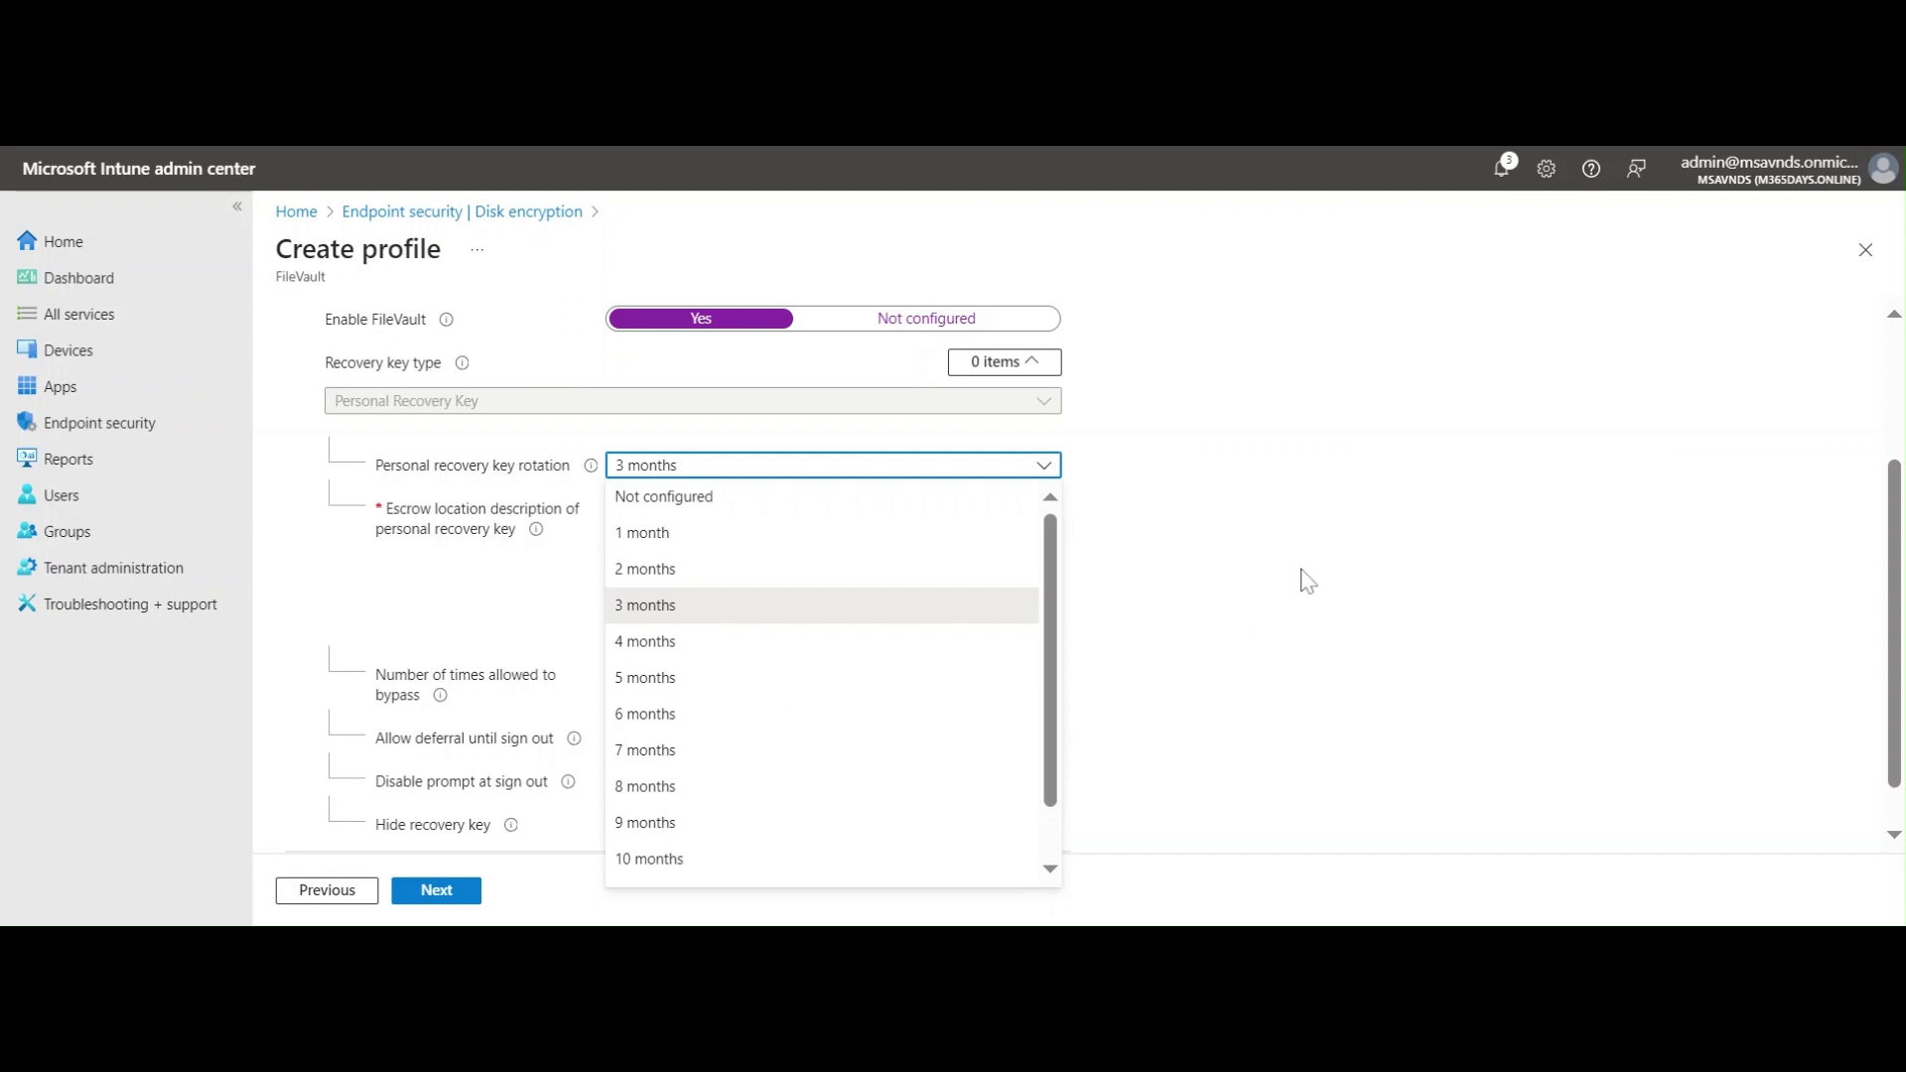
pyautogui.click(1220, 584)
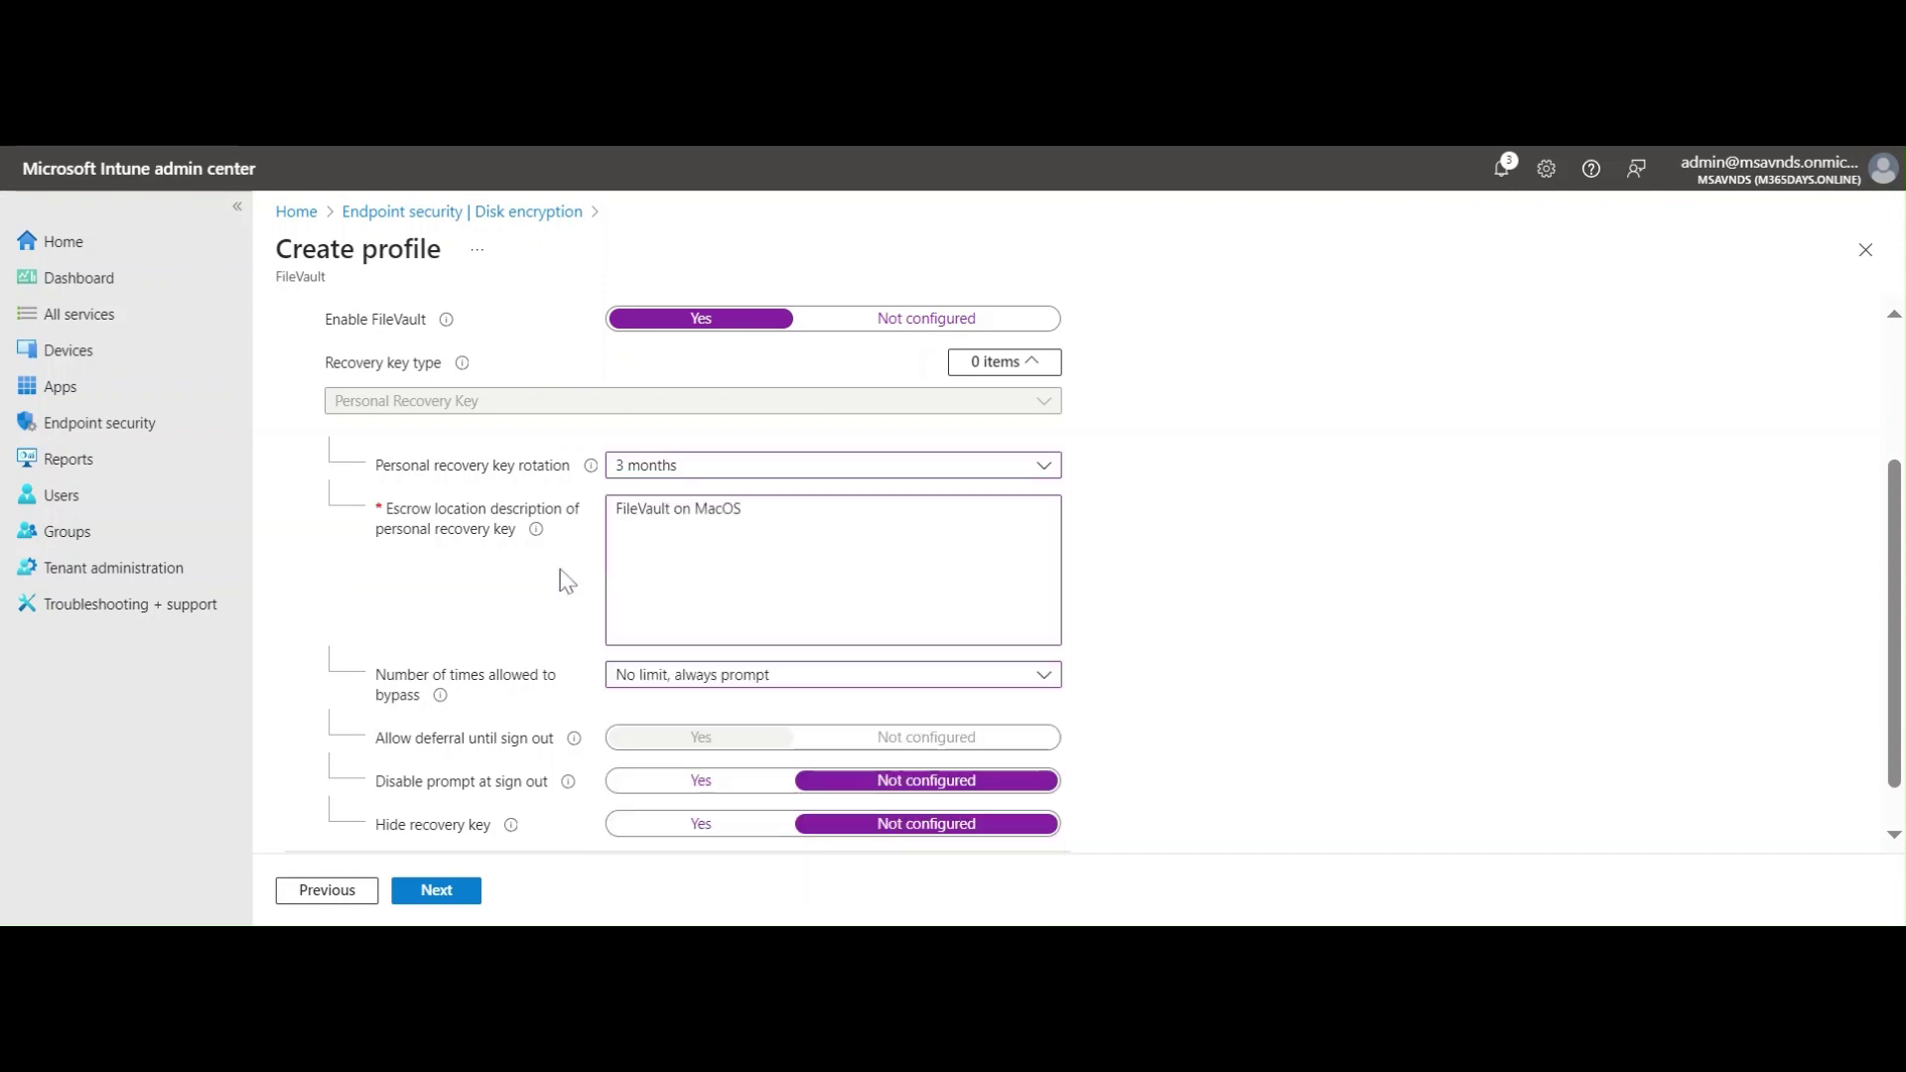
# Review the escrow location description of the personal recovery key and the other FileVault encryption settings.
pyautogui.moveTo(748, 509); pyautogui.dragTo(526, 518)
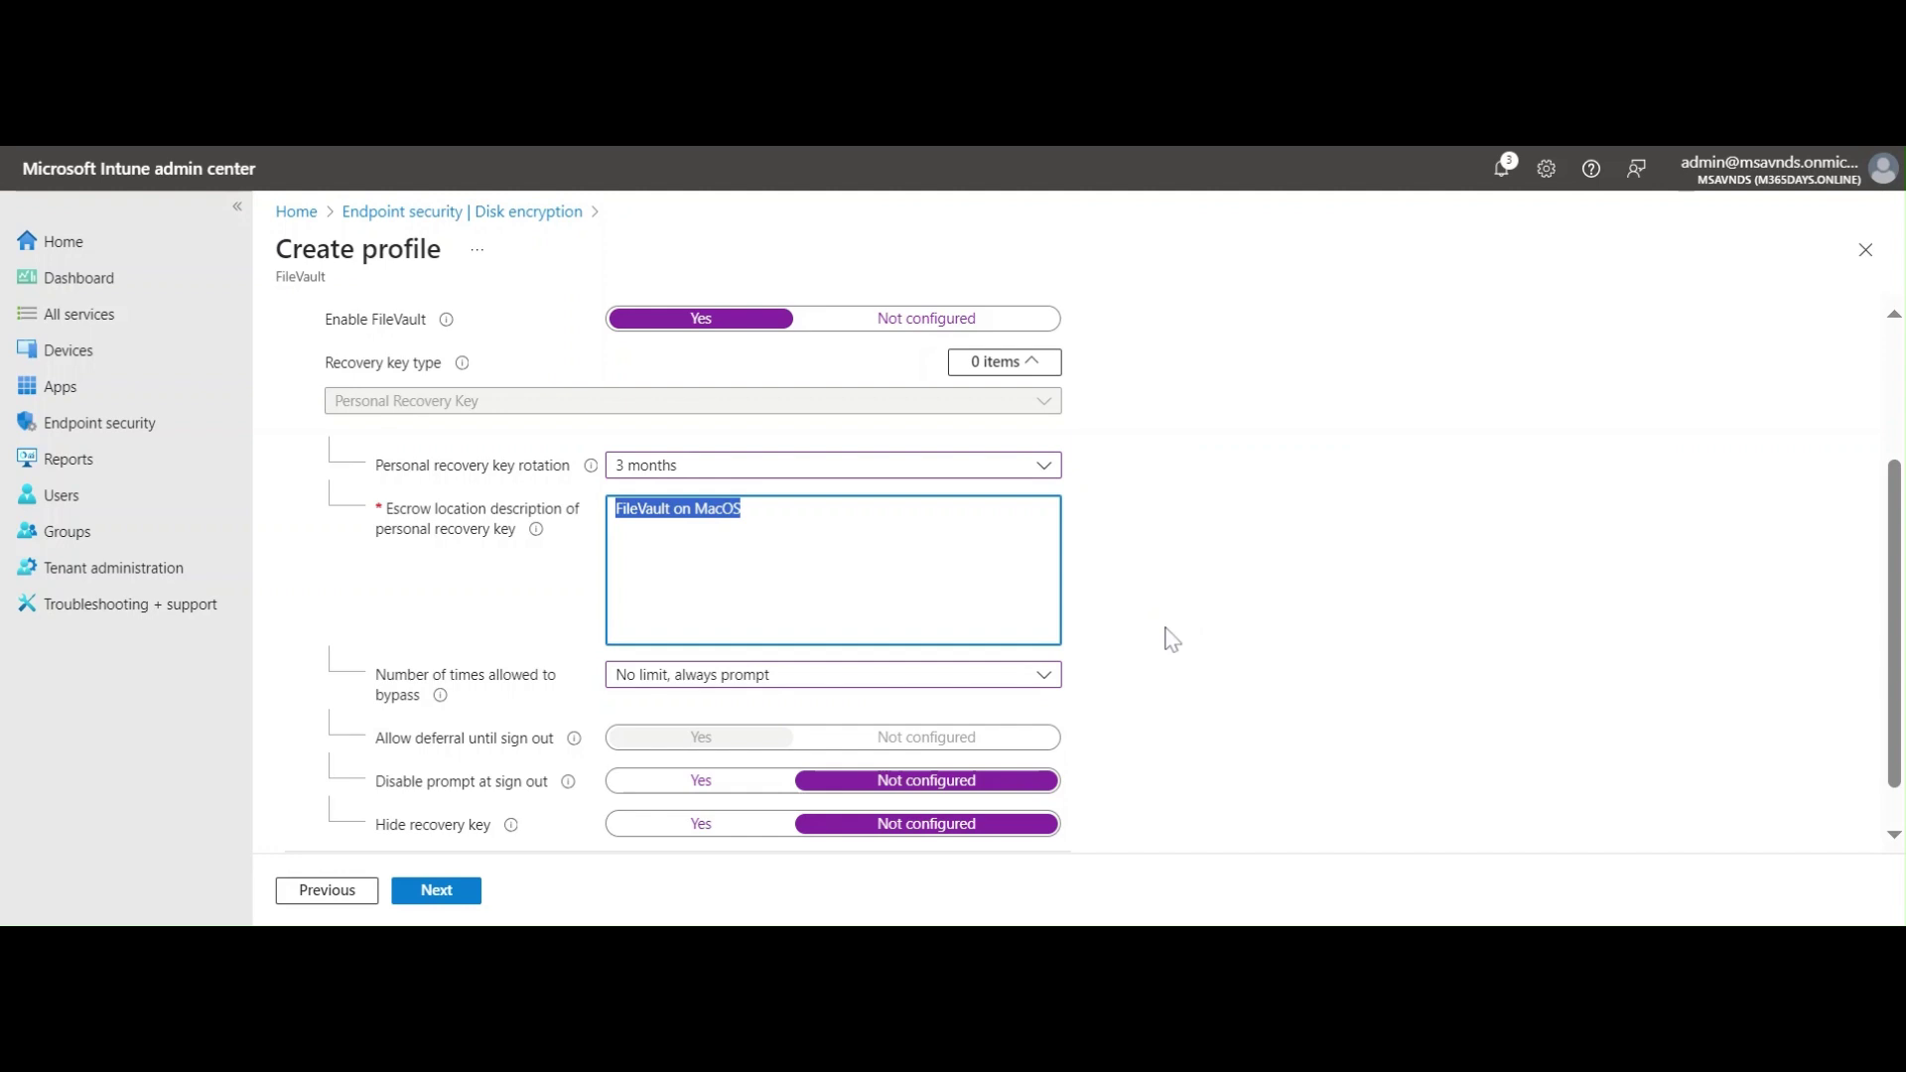
pyautogui.click(830, 157)
pyautogui.click(864, 556)
pyautogui.moveTo(742, 509); pyautogui.dragTo(611, 510)
pyautogui.click(1186, 572)
pyautogui.scroll(-1, 1296, 595)
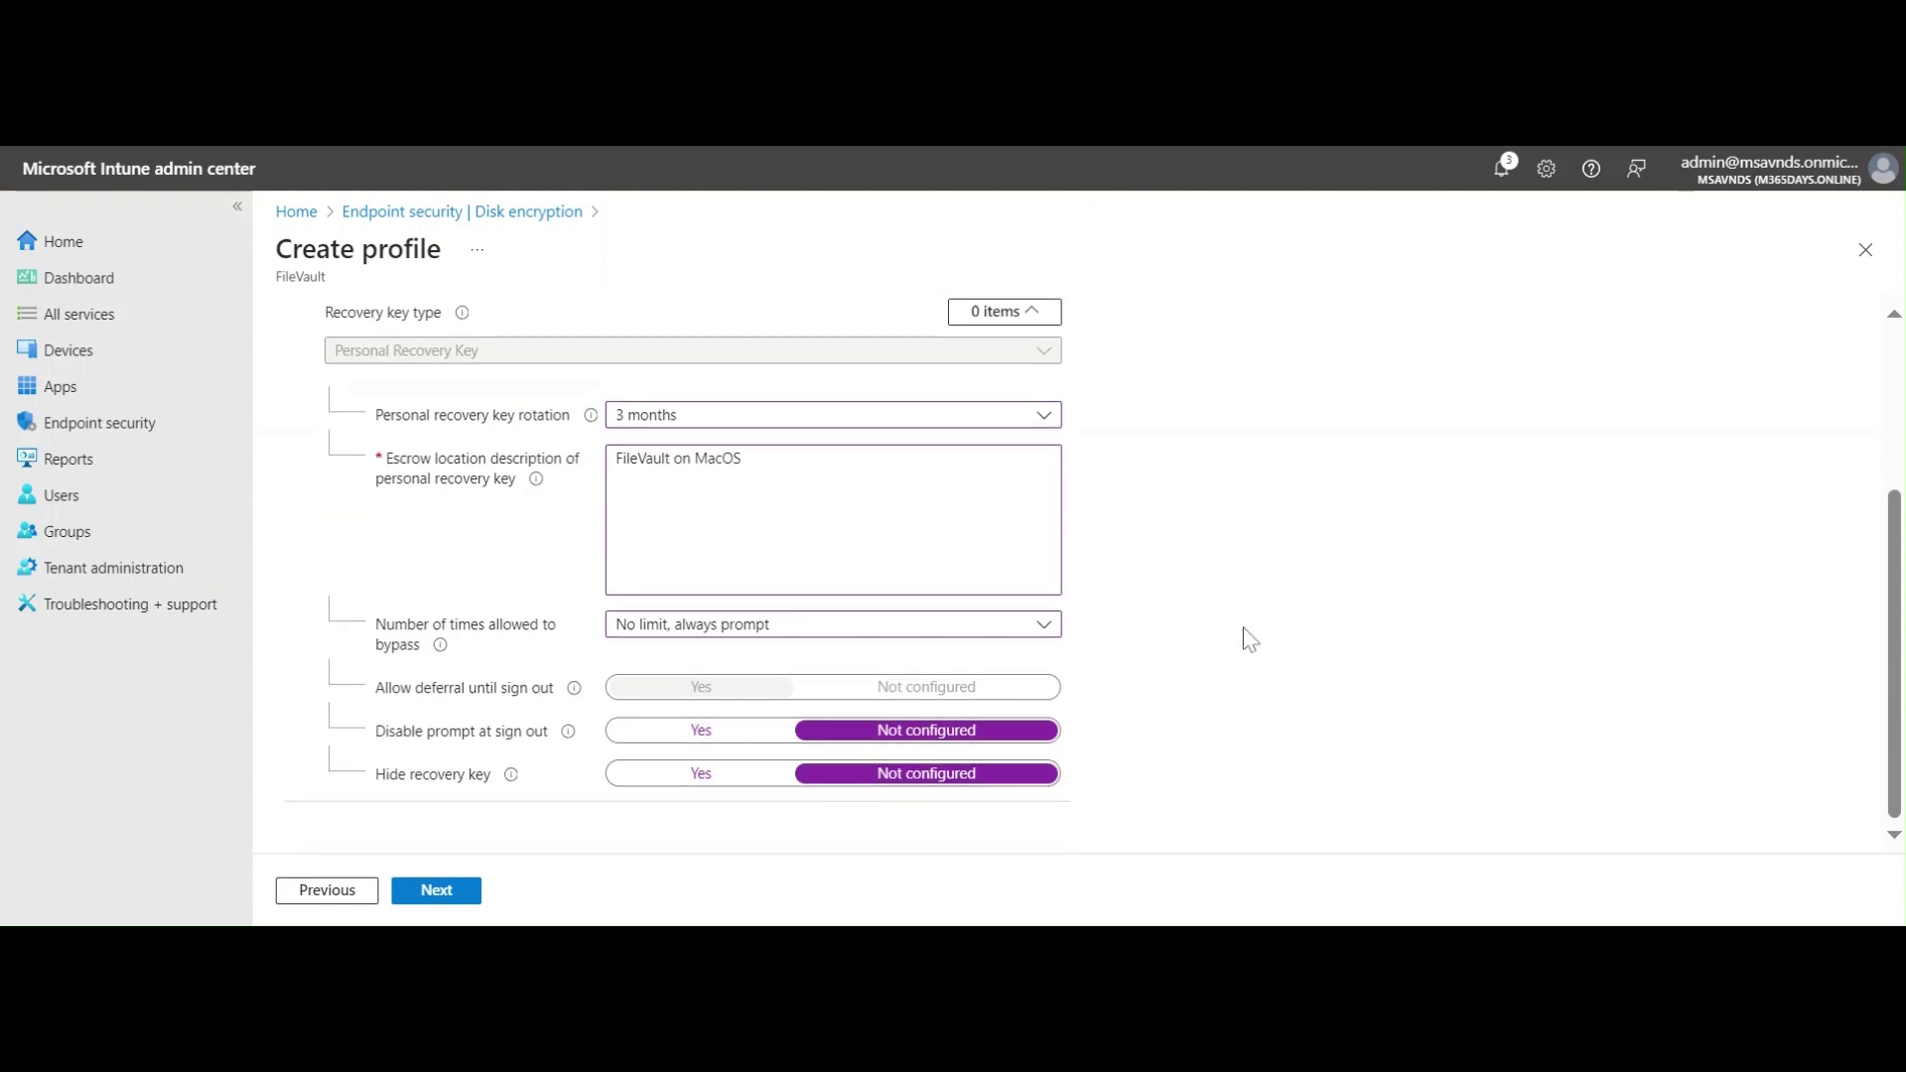
pyautogui.scroll(3, 1249, 638)
pyautogui.scroll(-2, 1249, 638)
pyautogui.scroll(-1, 1249, 639)
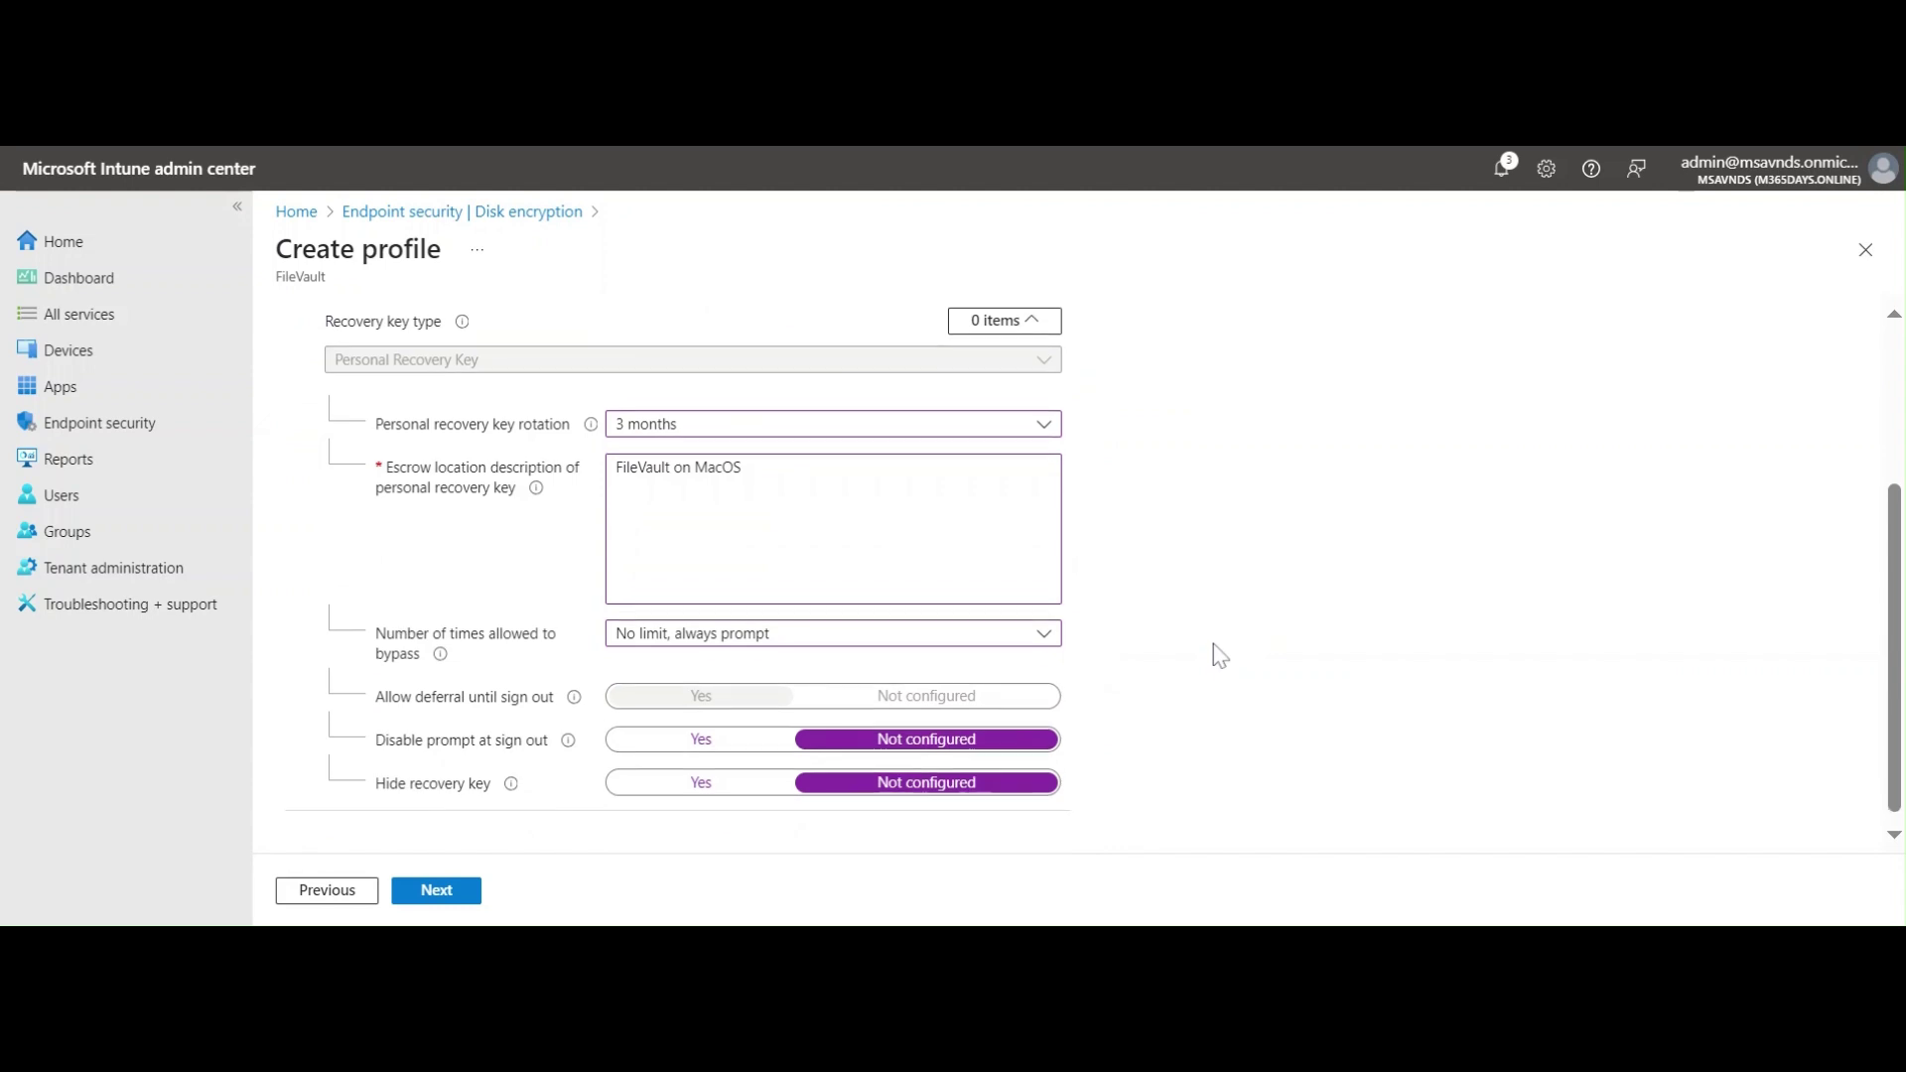
pyautogui.scroll(5, 1259, 602)
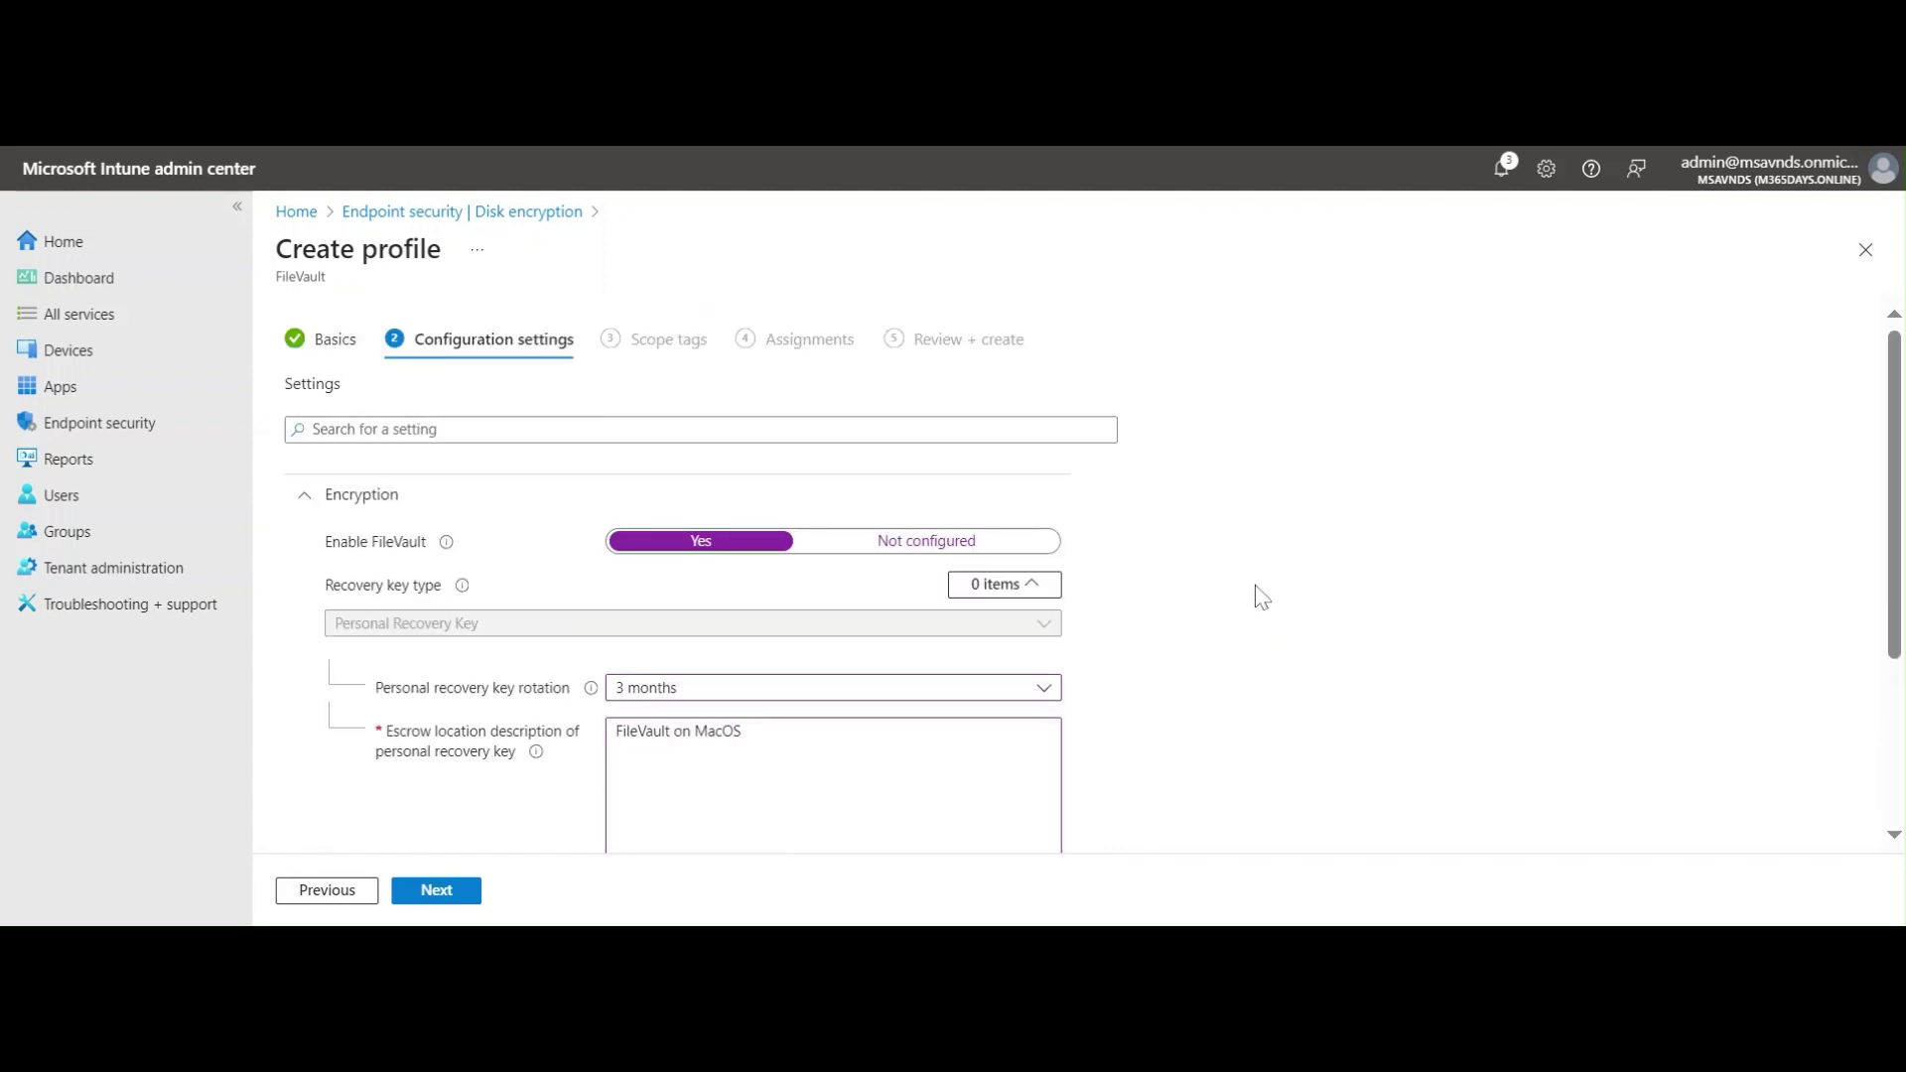
pyautogui.scroll(-5, 1257, 587)
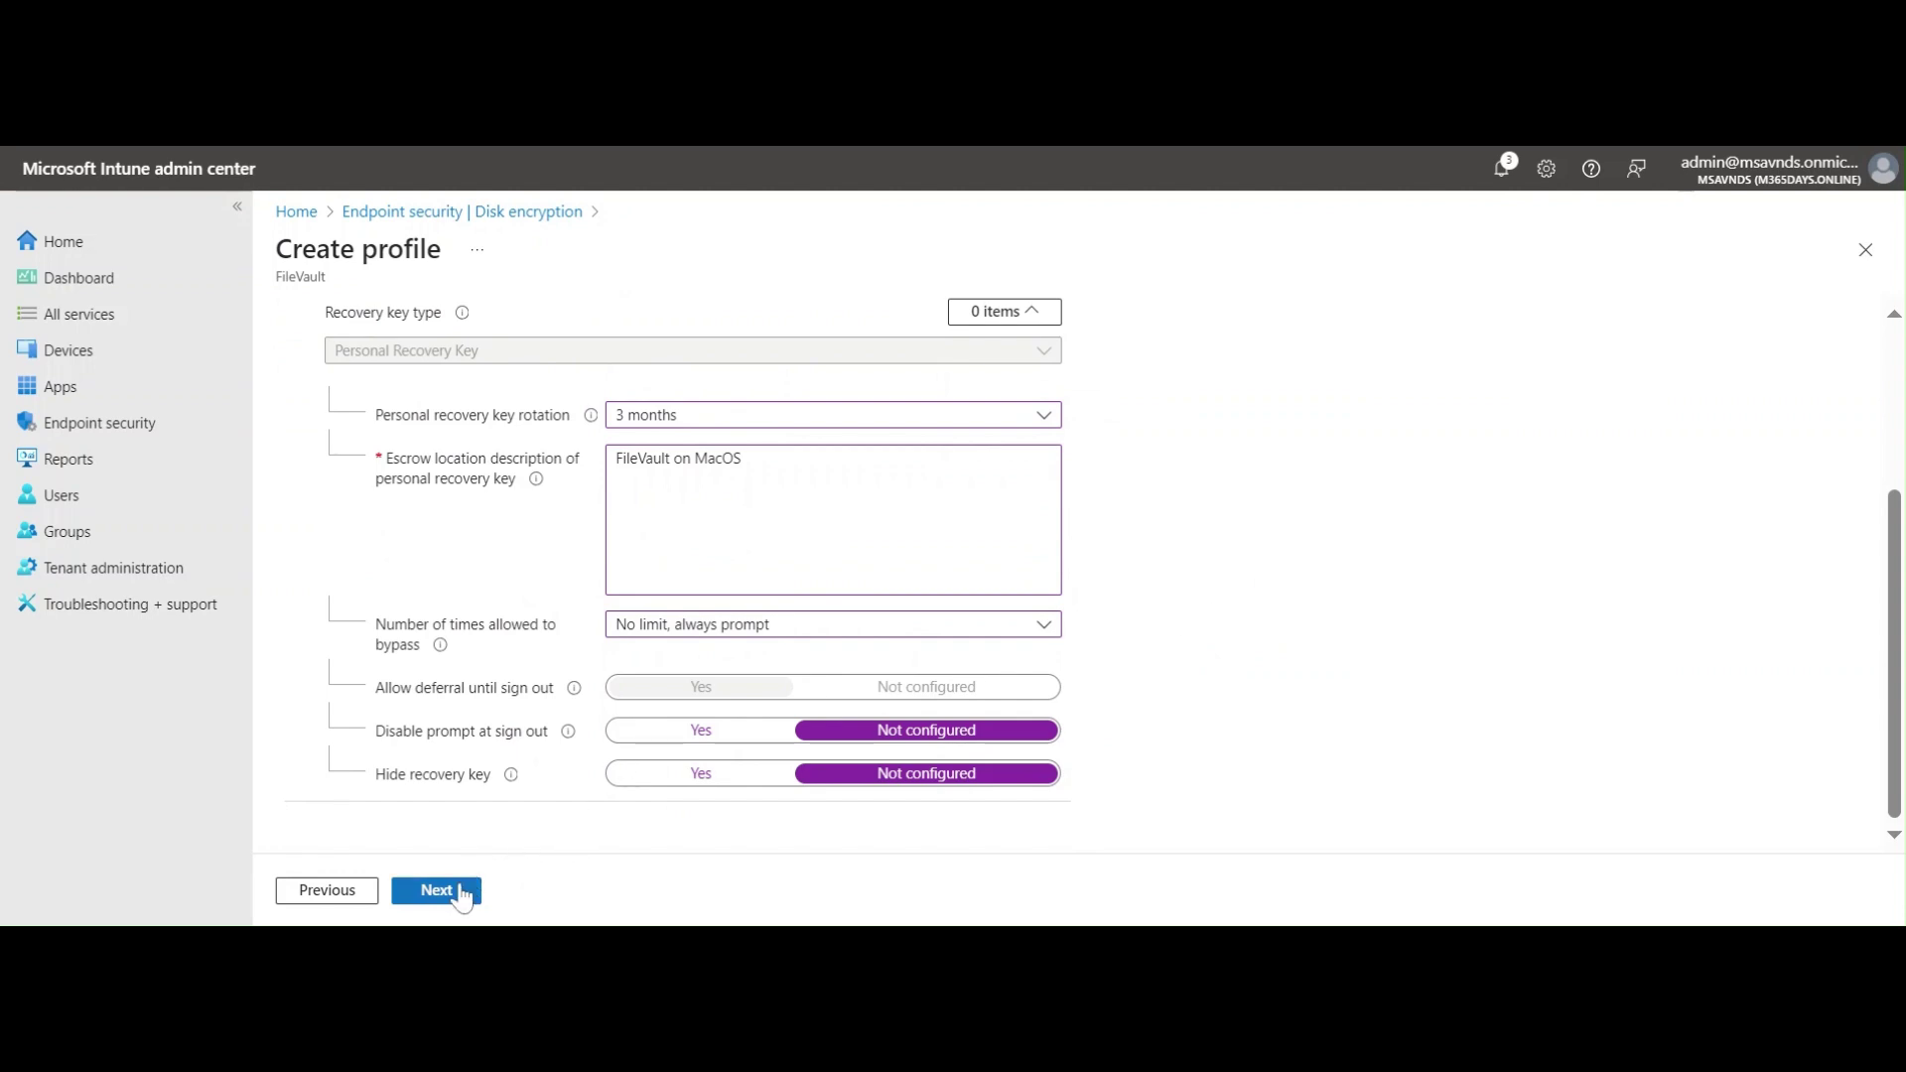
# Accept the FileVault configuration settings and proceed to the assignments with the Default scope tag.
pyautogui.scroll(5, 590, 834)
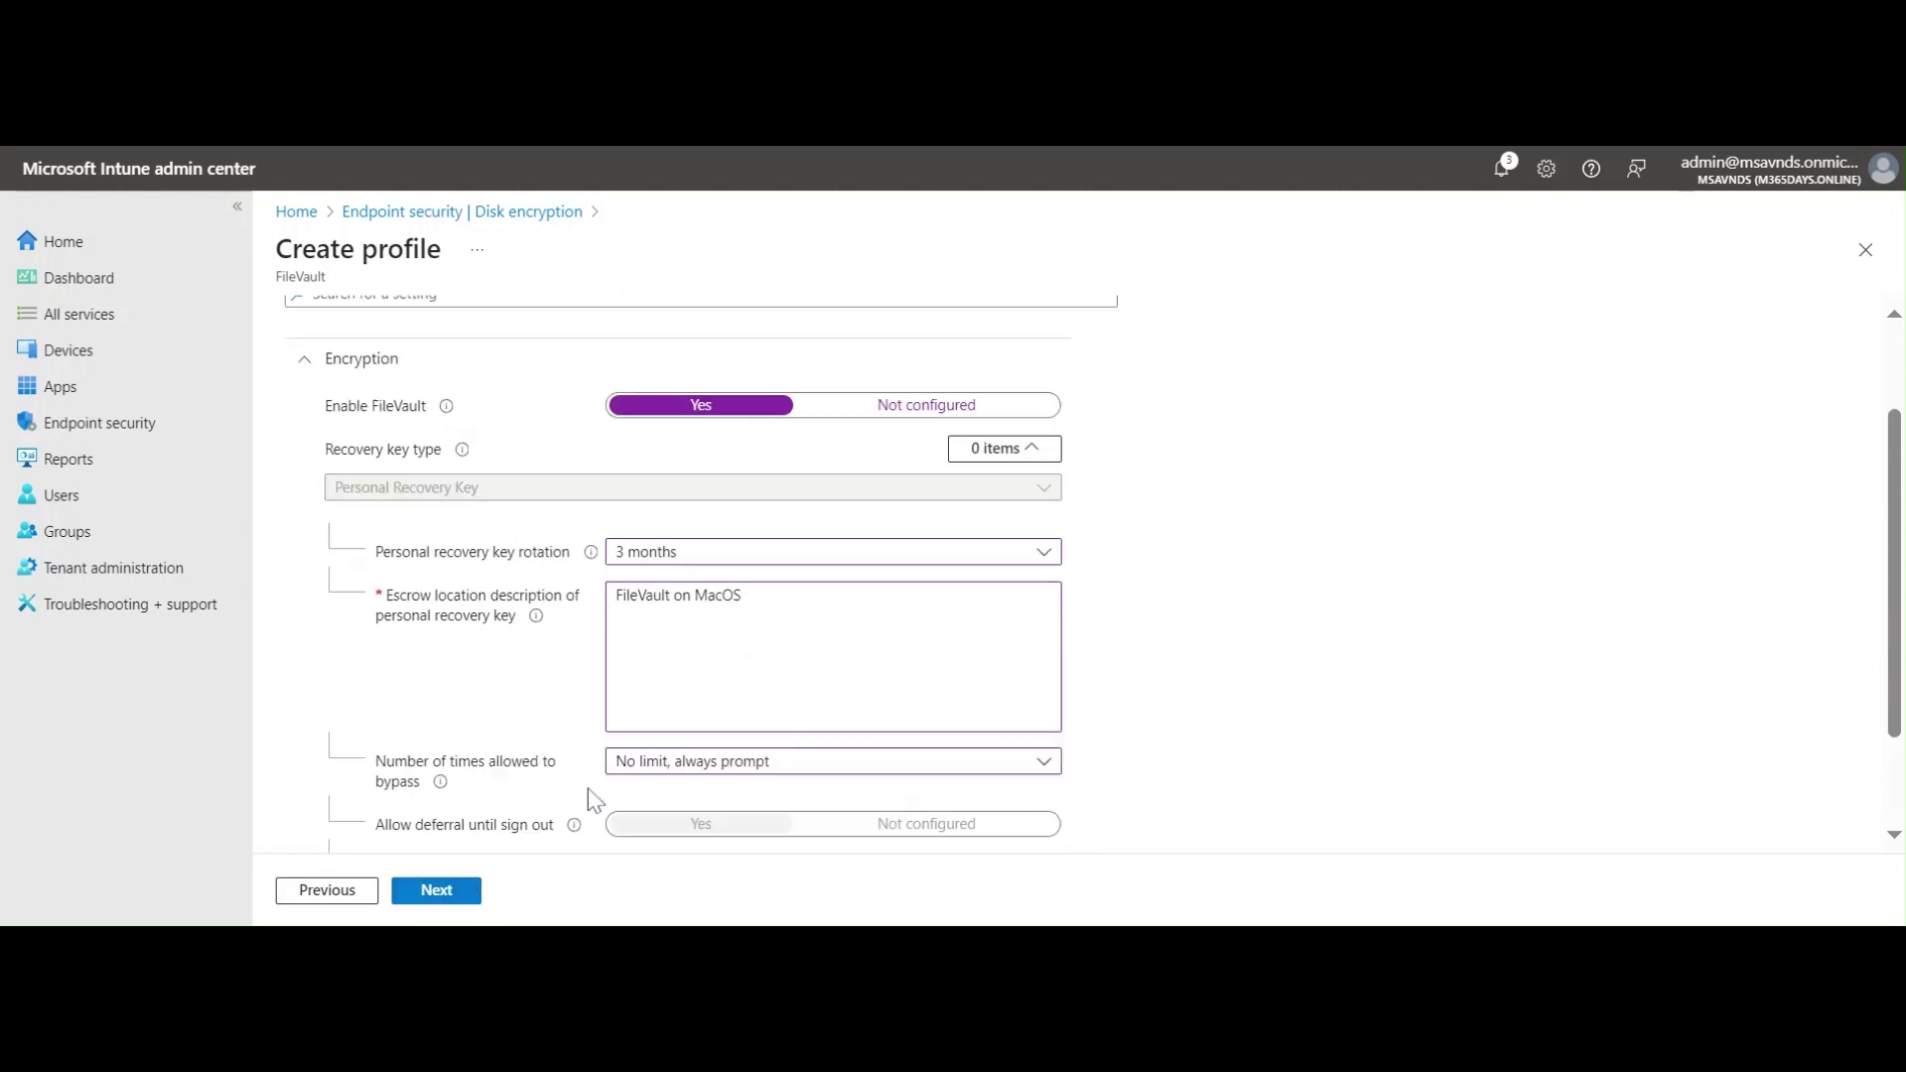
pyautogui.moveTo(593, 685)
pyautogui.scroll(-5, 1480, 740)
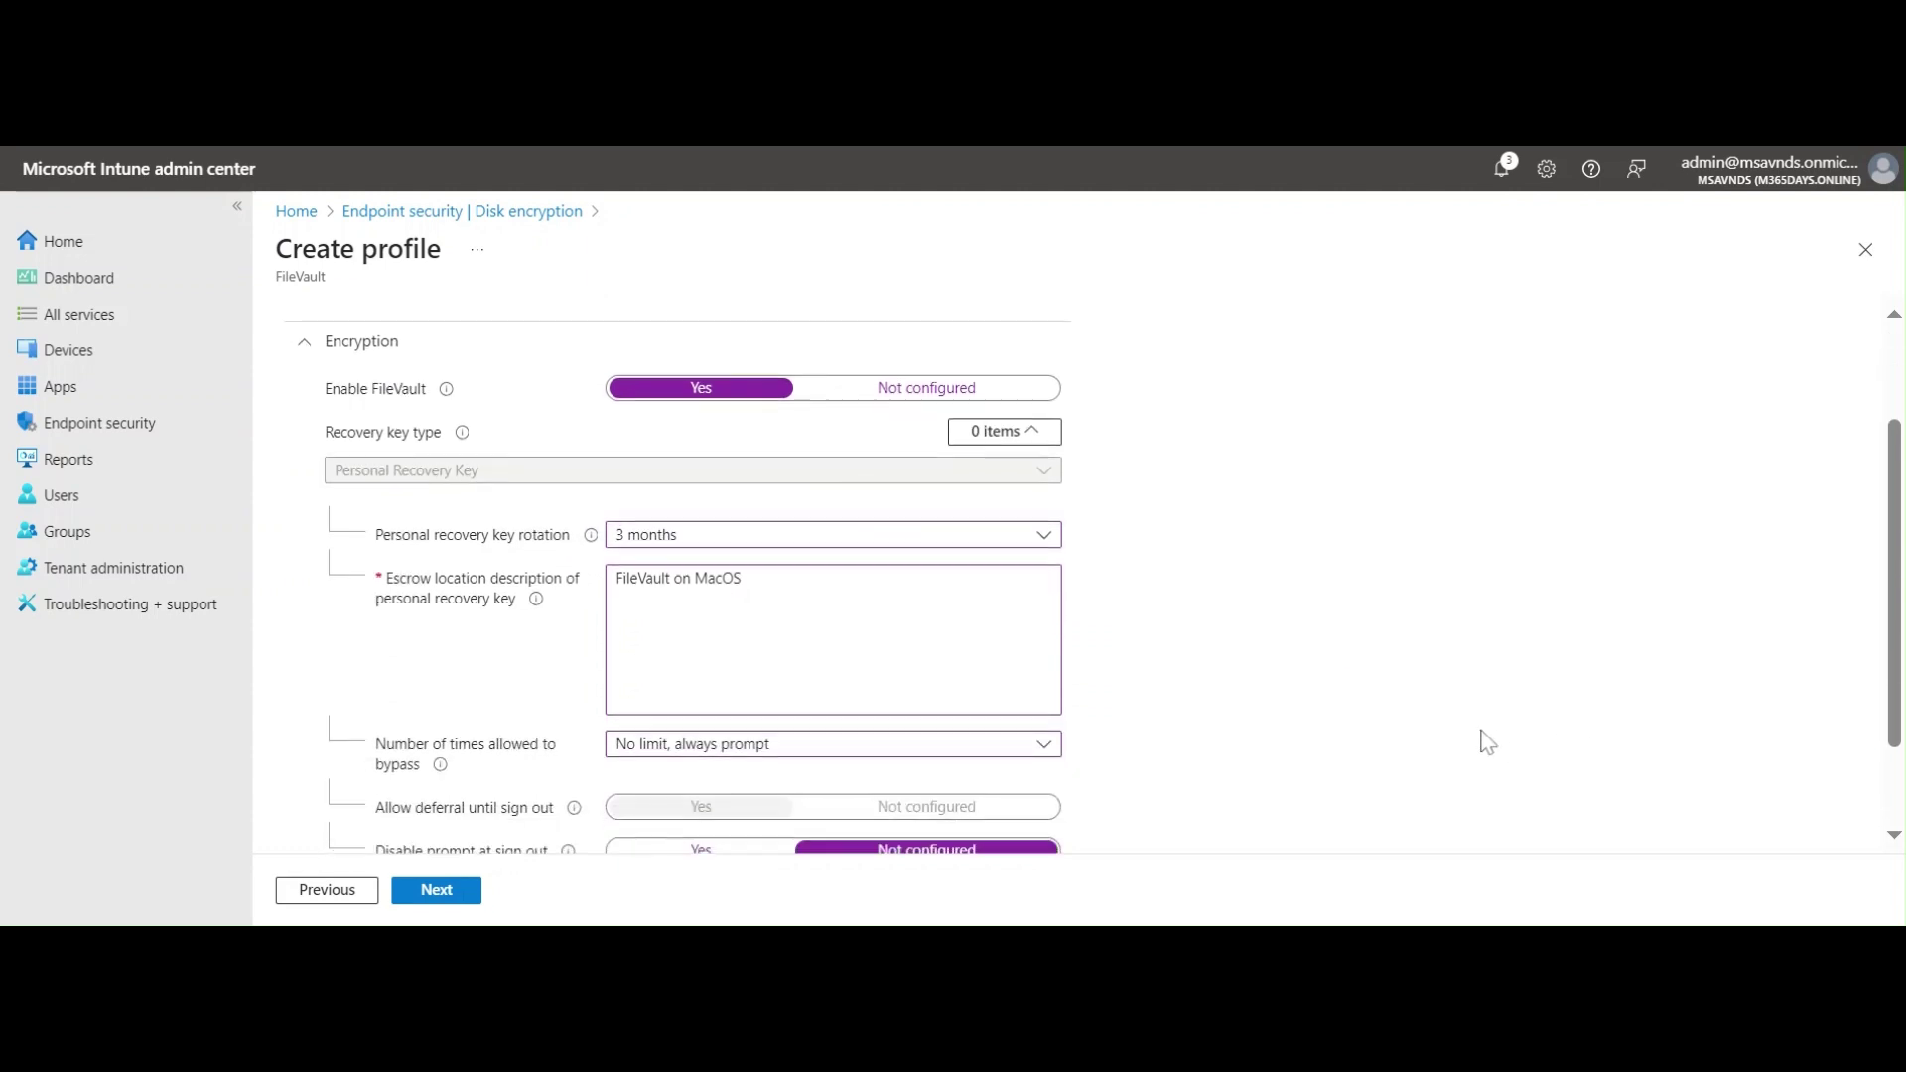
pyautogui.scroll(3, 1357, 719)
pyautogui.scroll(-2, 694, 770)
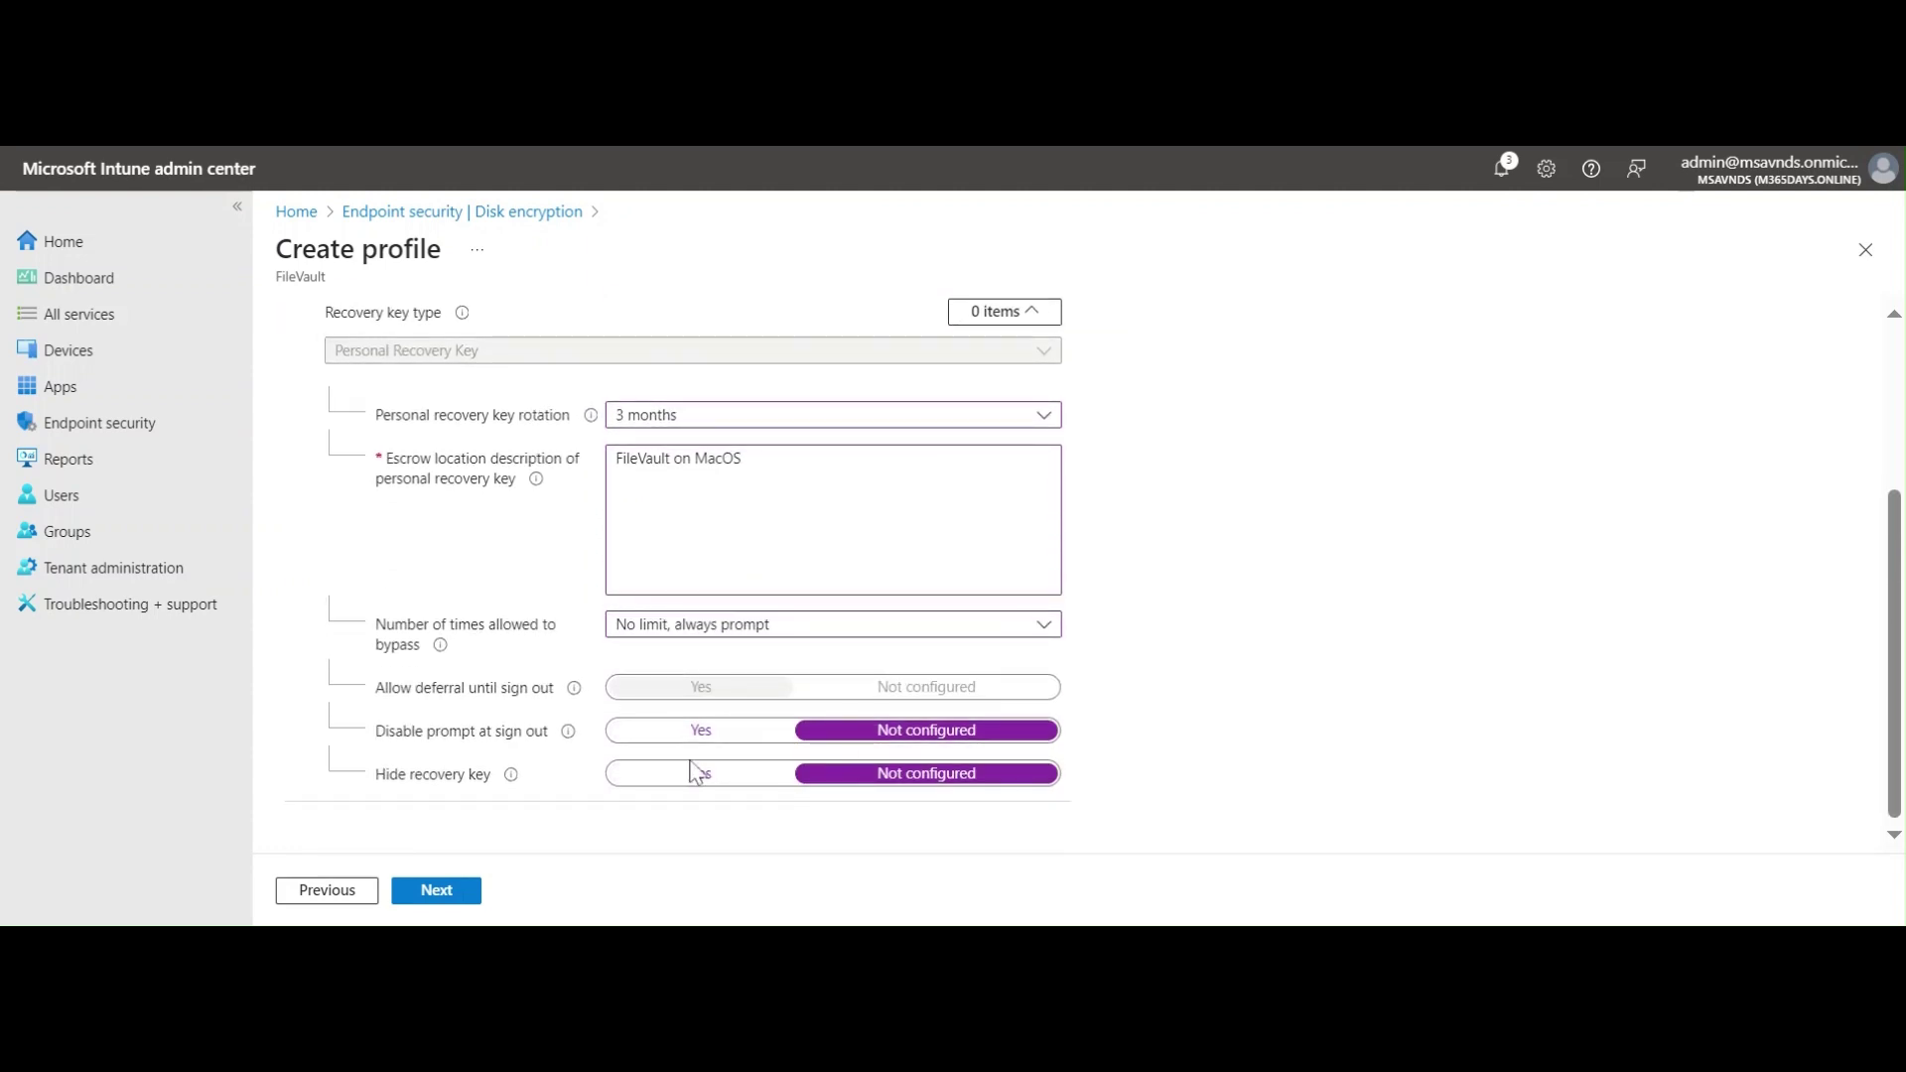
pyautogui.click(467, 894)
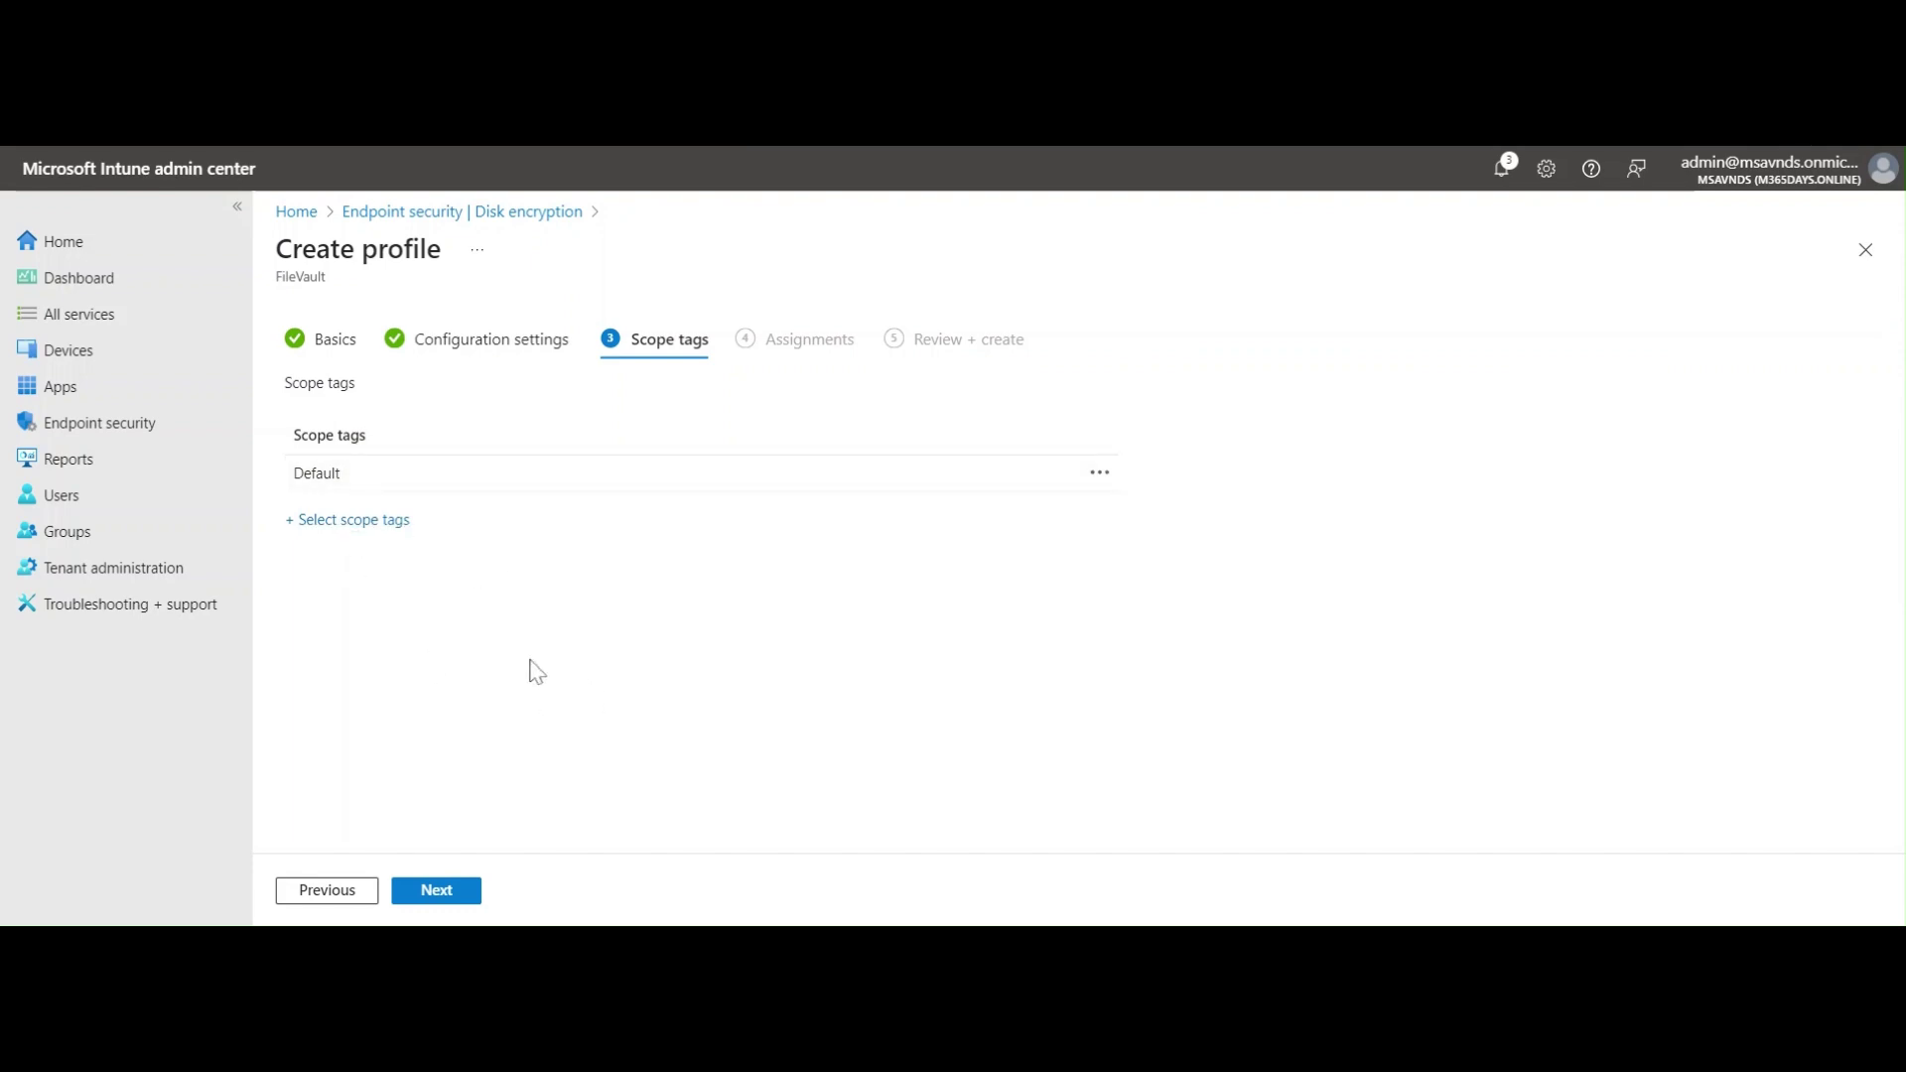
pyautogui.click(430, 895)
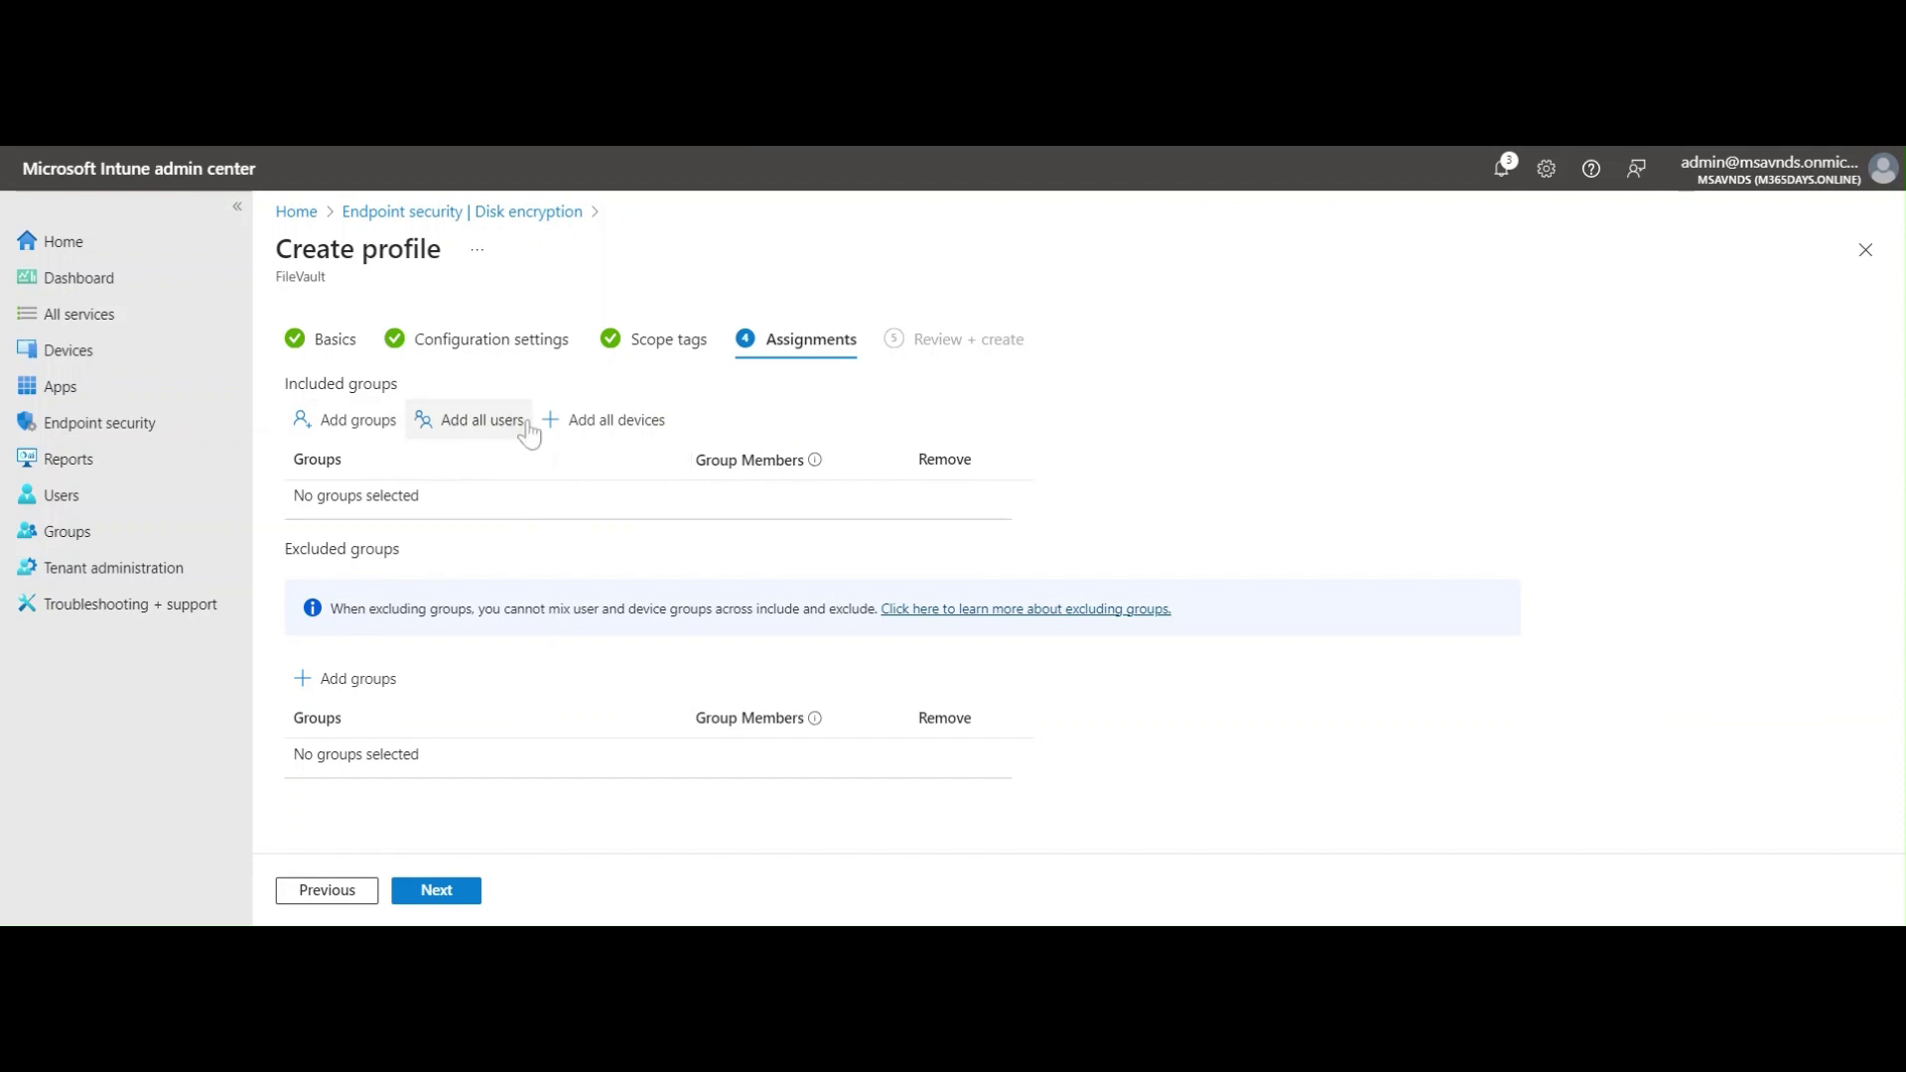
# Try All devices and All users as included groups, removing each, and view the group selection without choosing any.
pyautogui.click(619, 433)
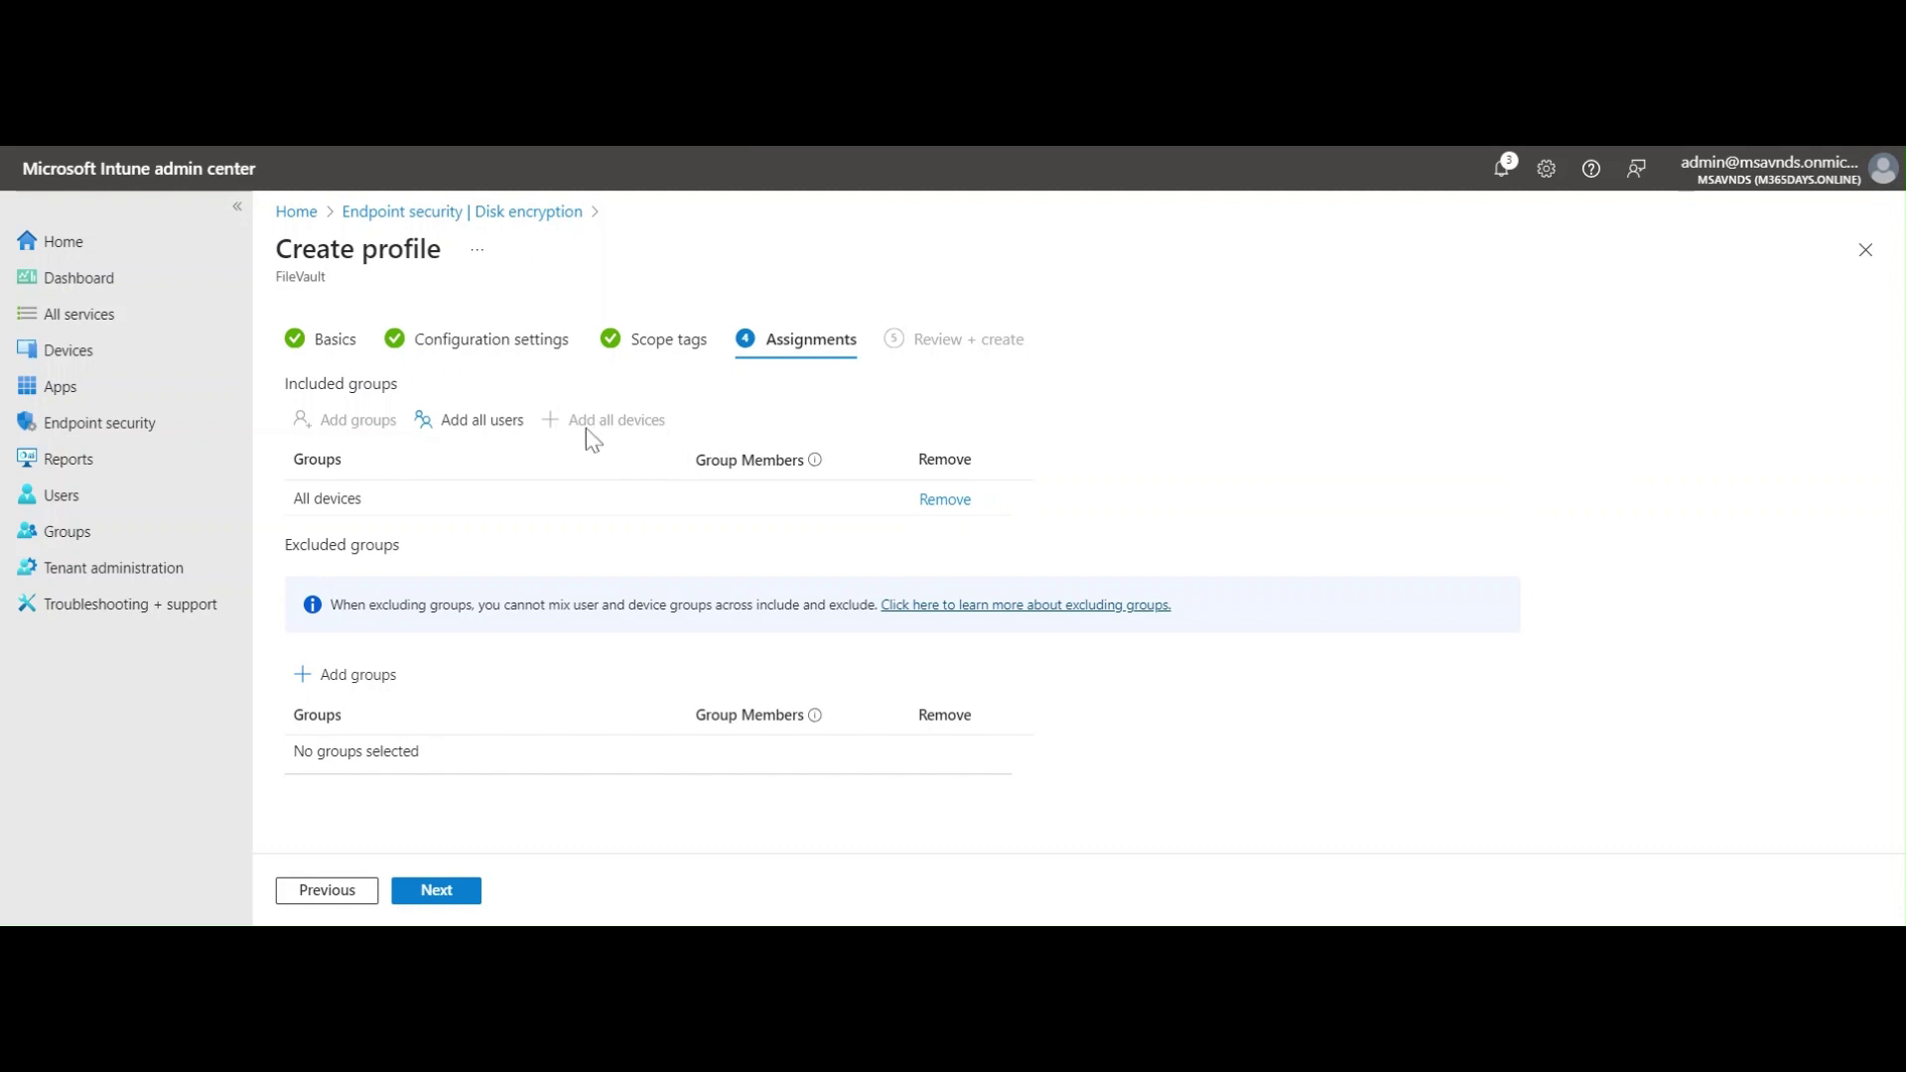
pyautogui.click(944, 500)
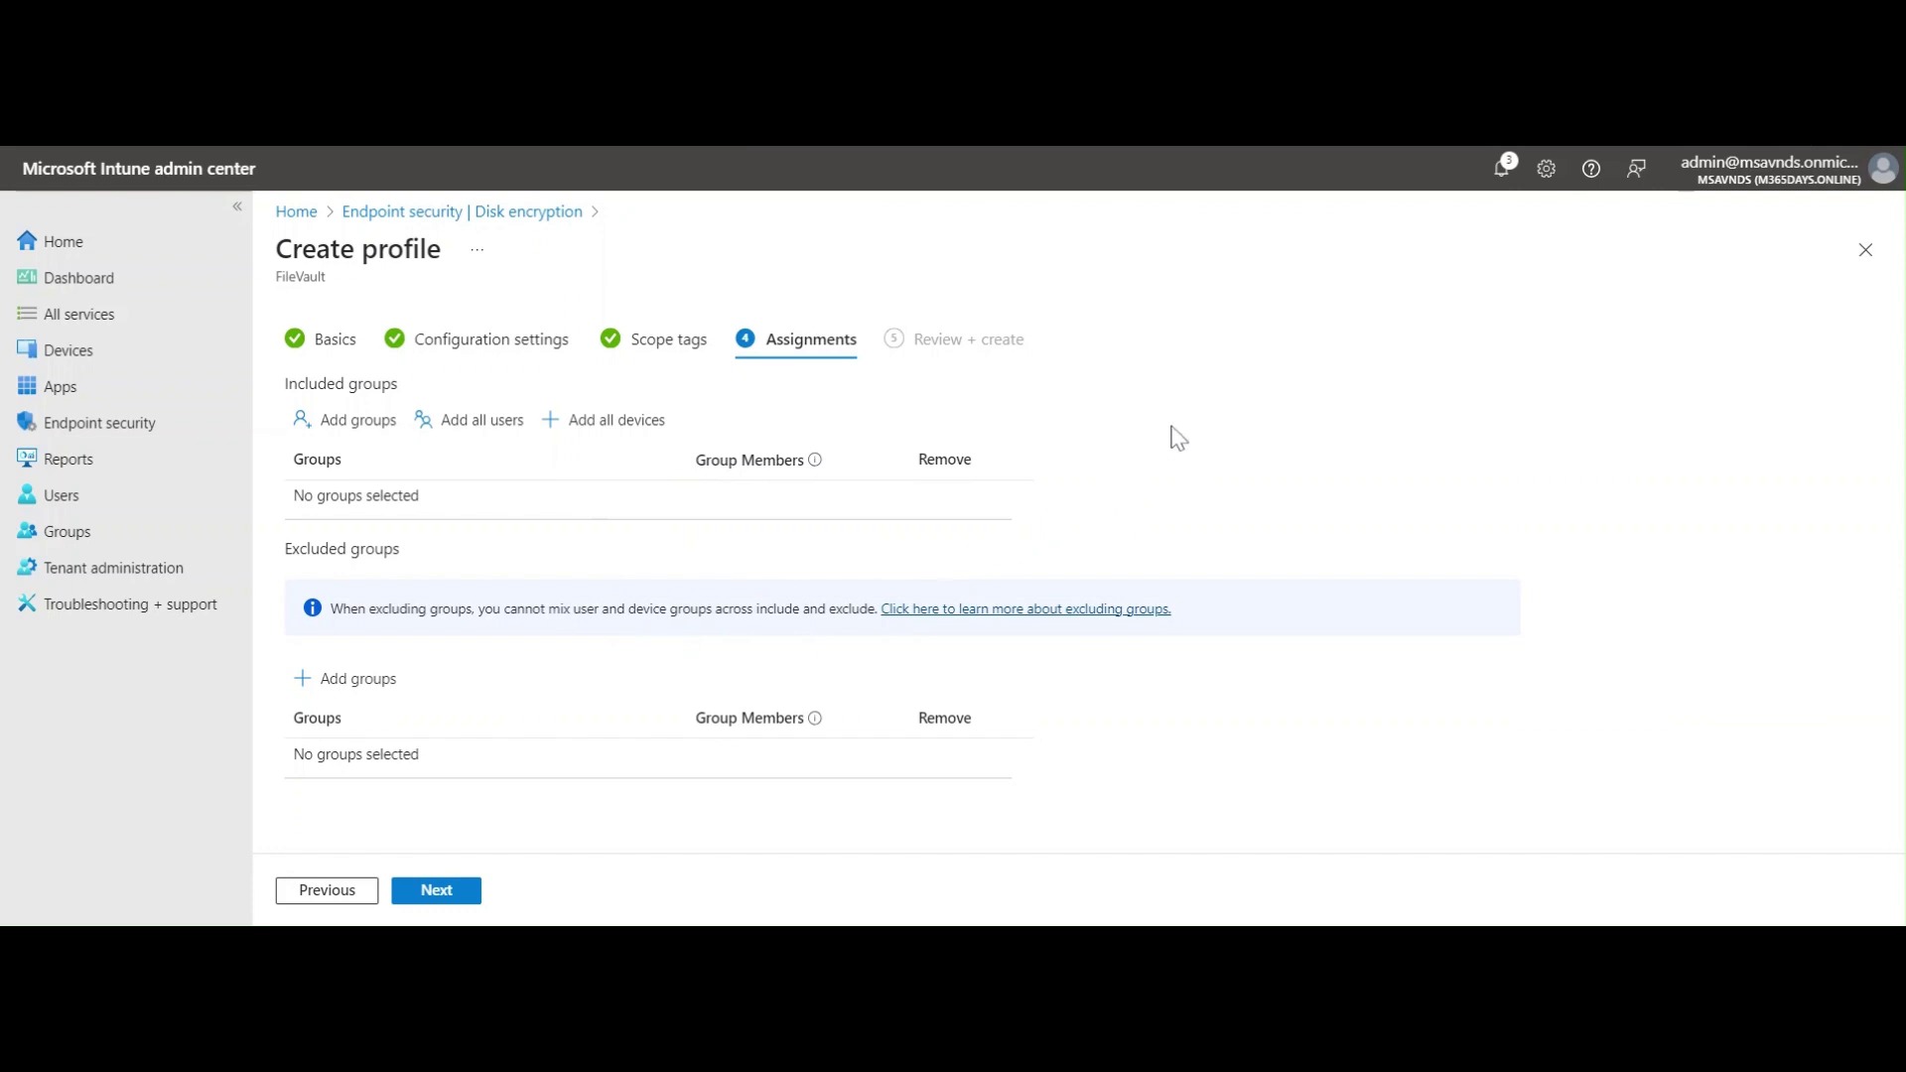
pyautogui.click(493, 430)
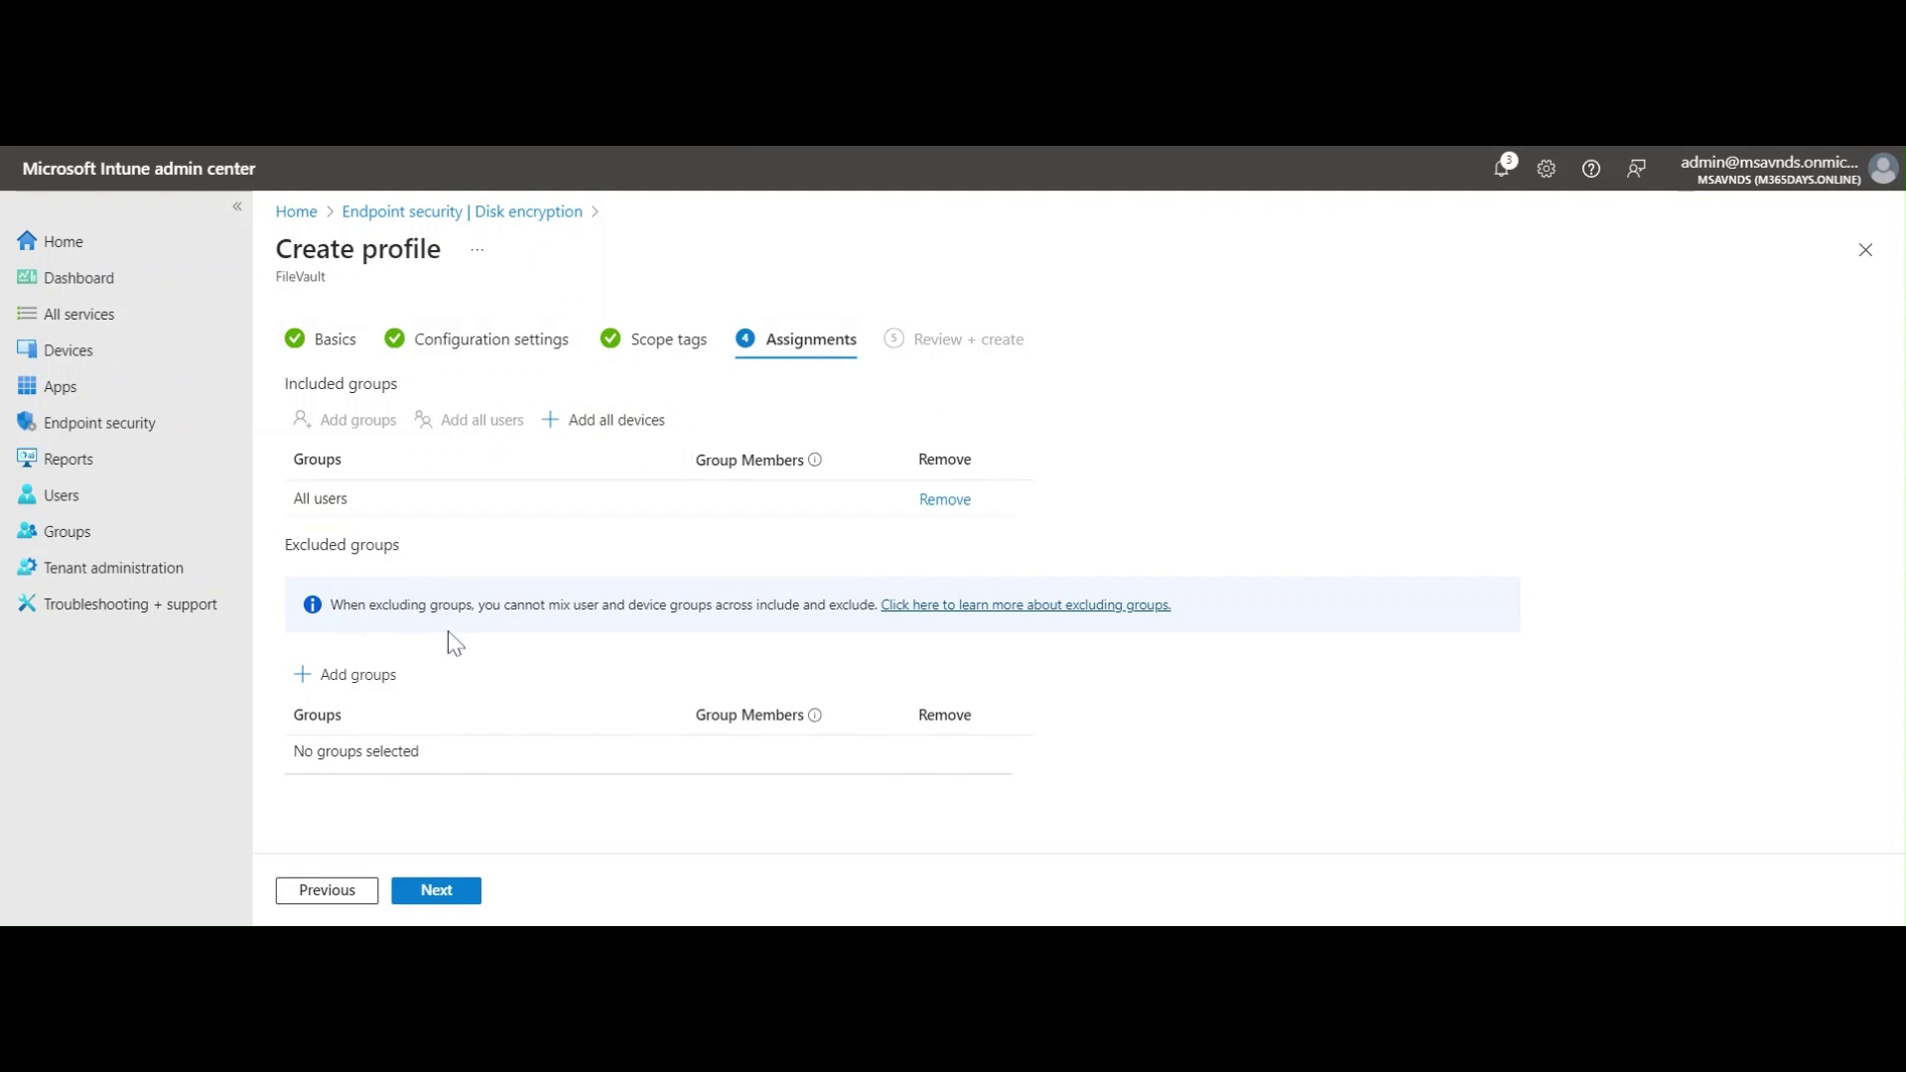
pyautogui.click(935, 500)
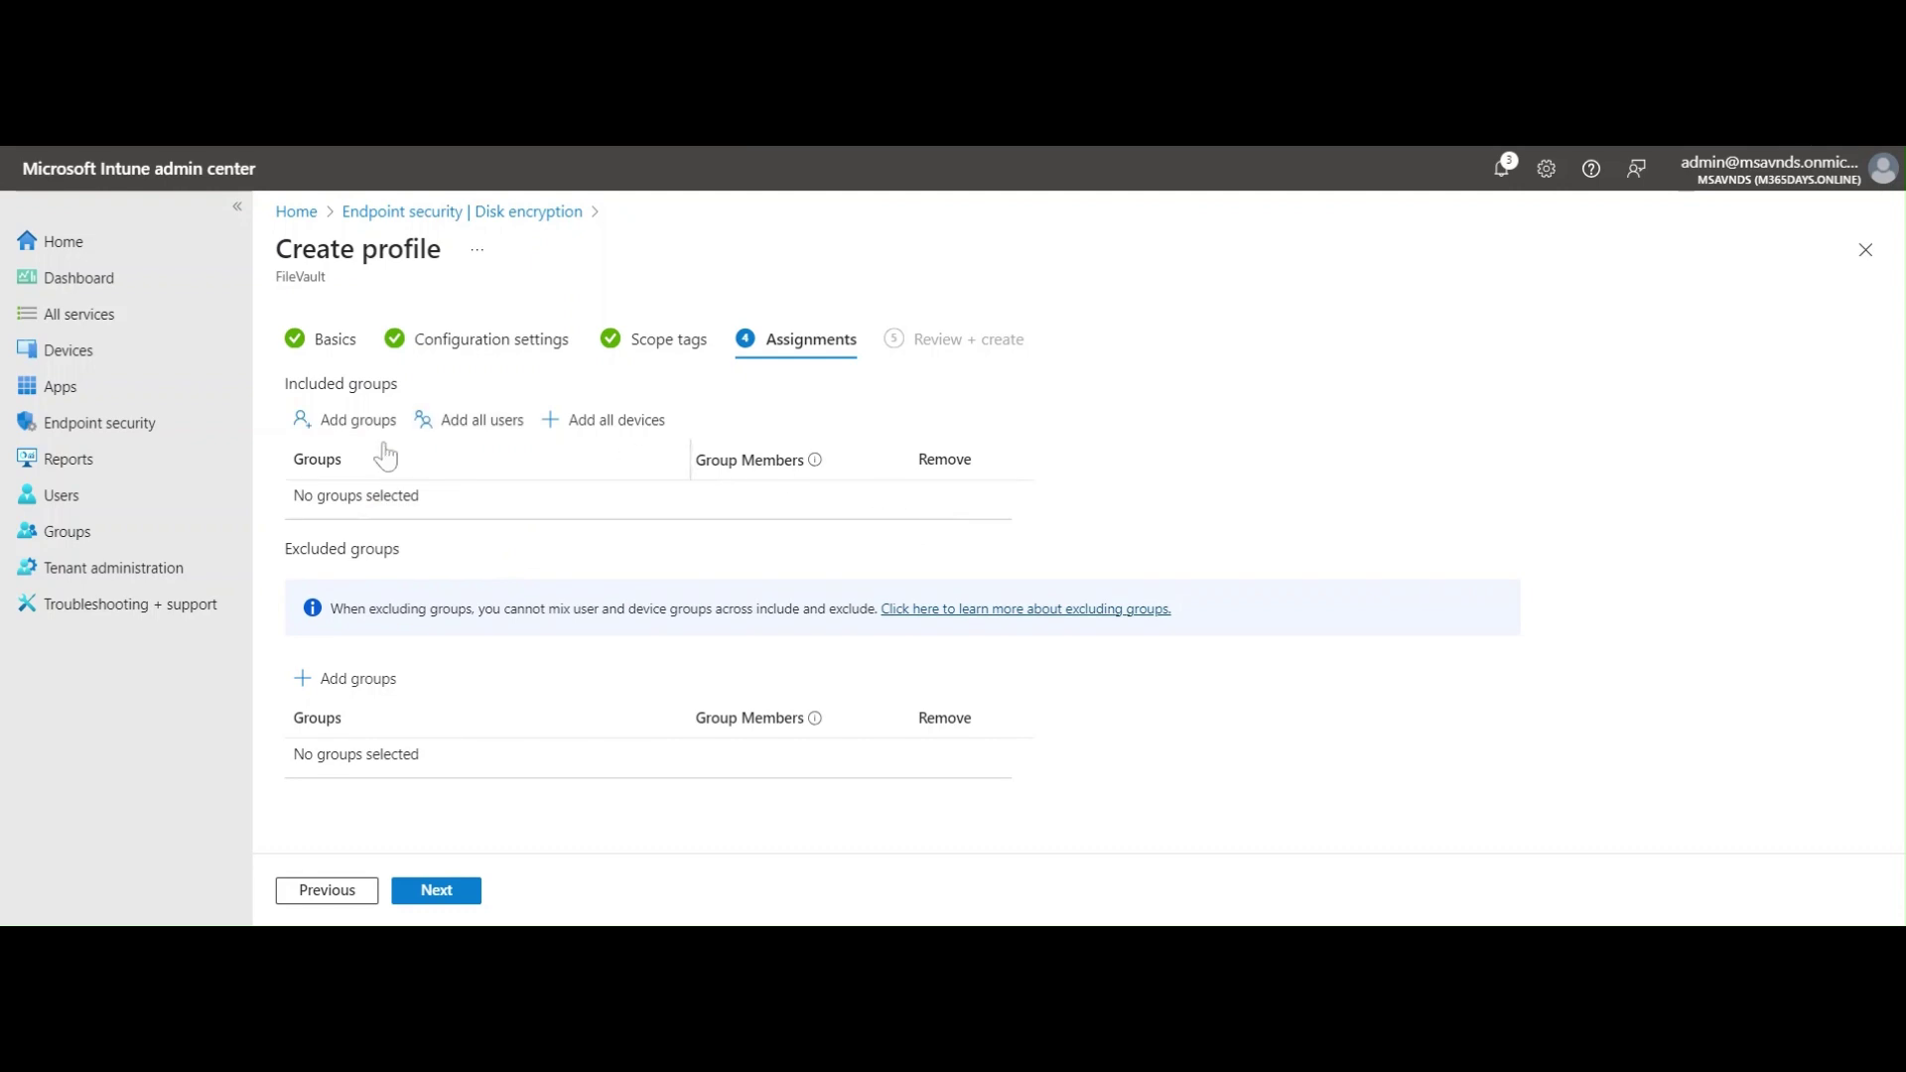
pyautogui.click(345, 420)
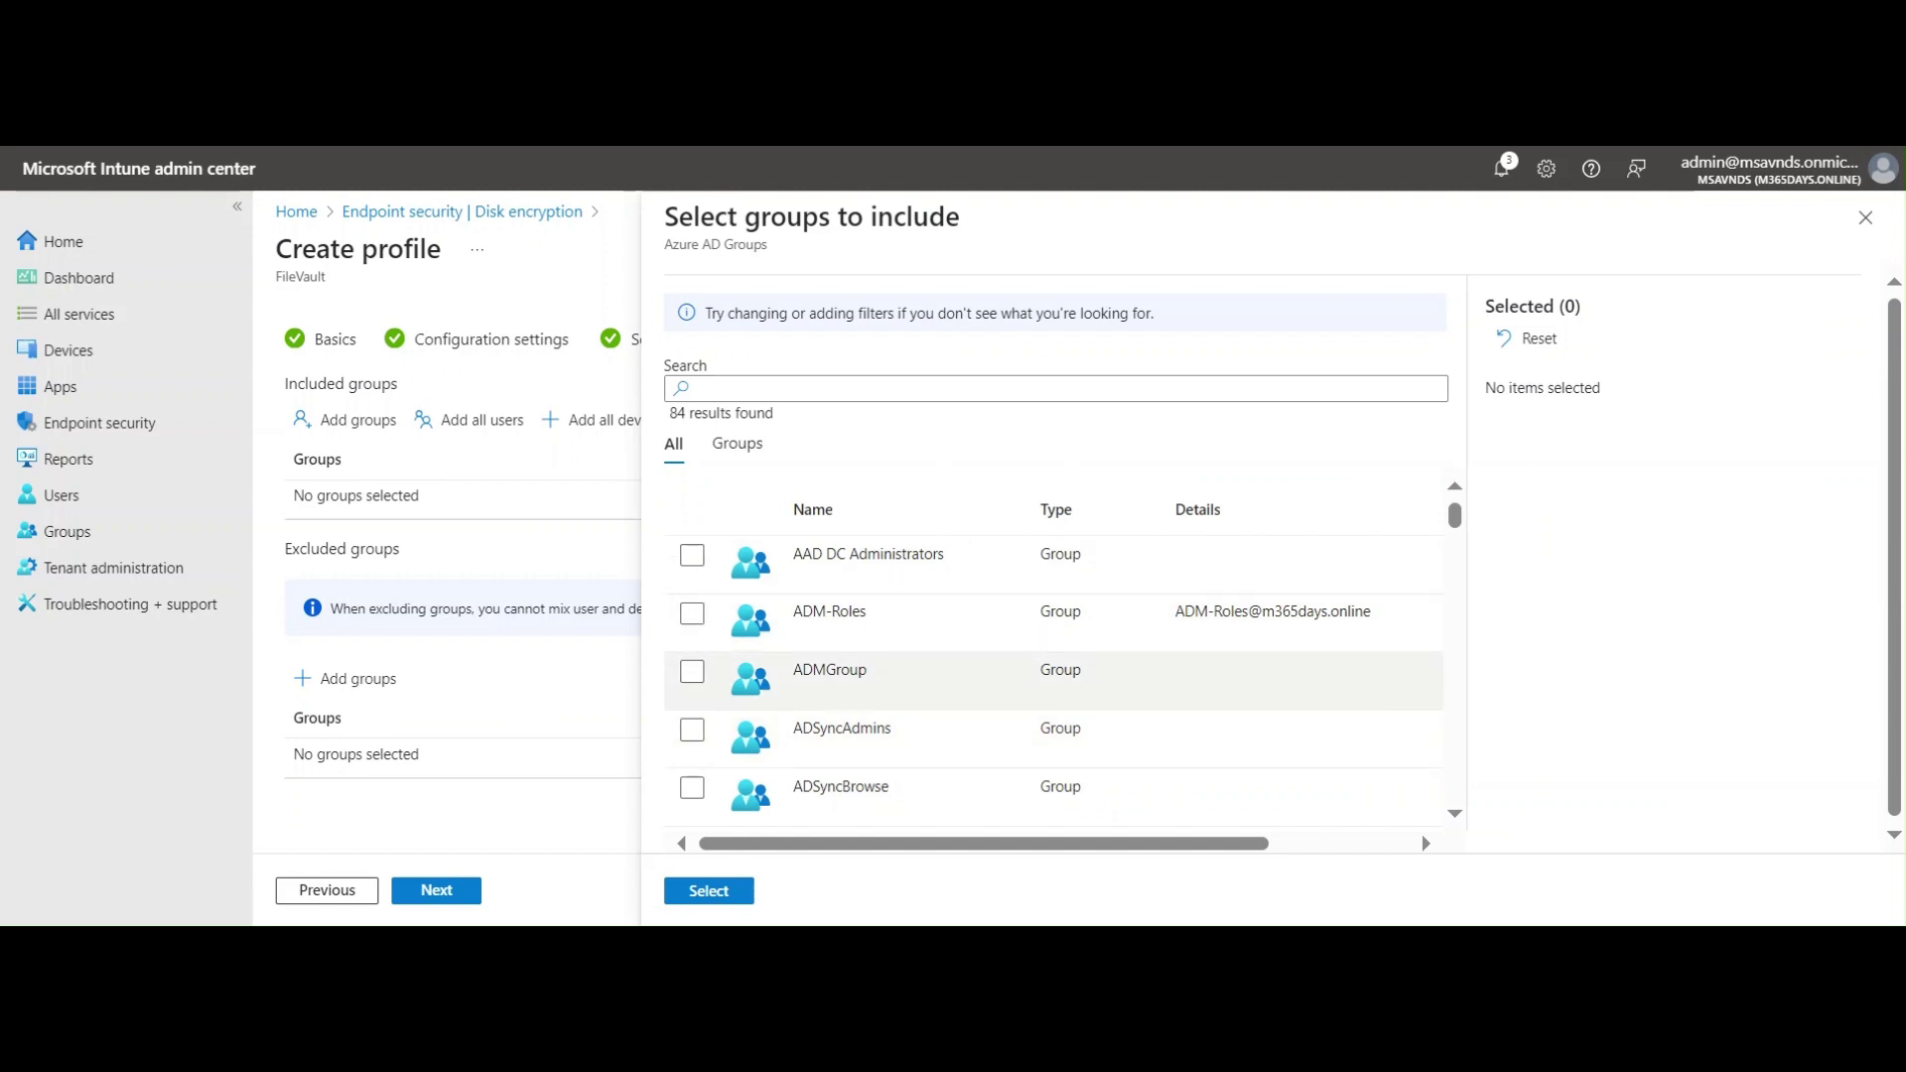
pyautogui.click(1866, 218)
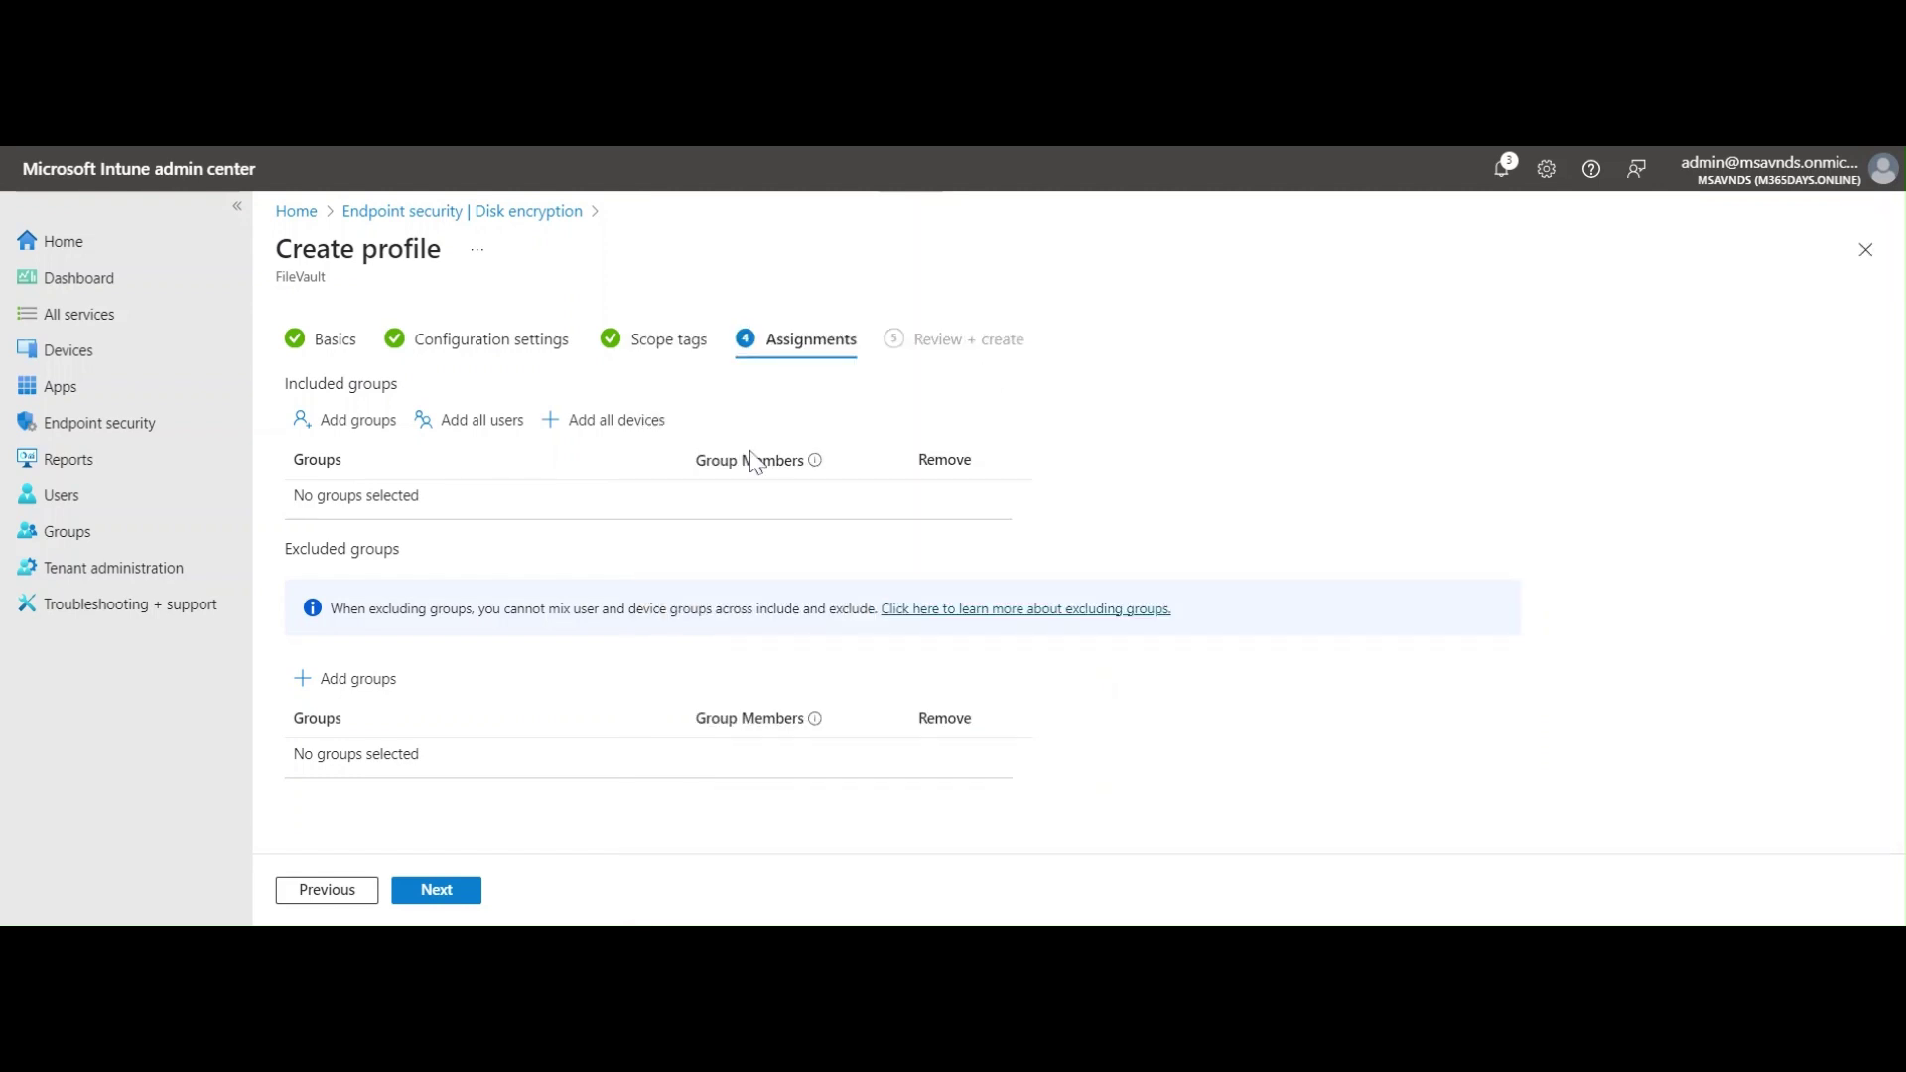
# Assign the FileVault profile to all devices and create it after reviewing the summary.
pyautogui.click(614, 425)
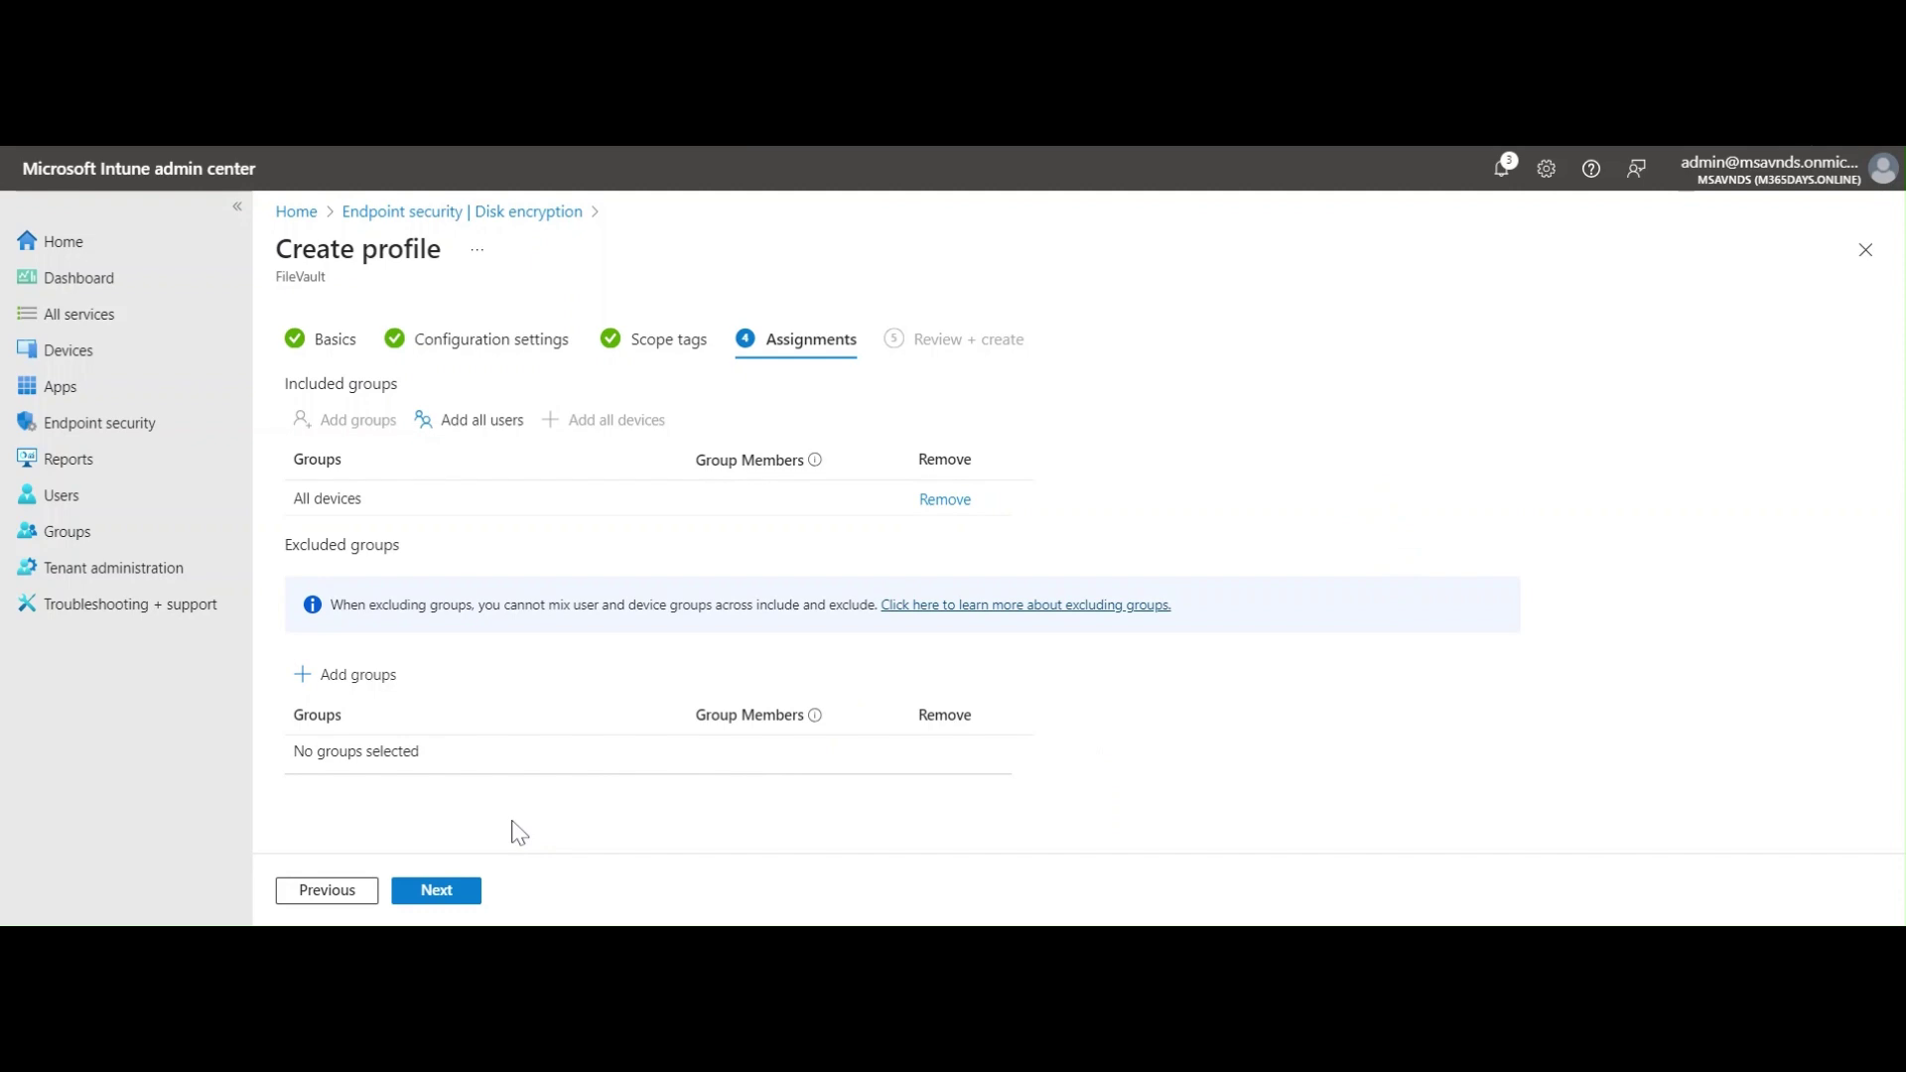
pyautogui.click(447, 890)
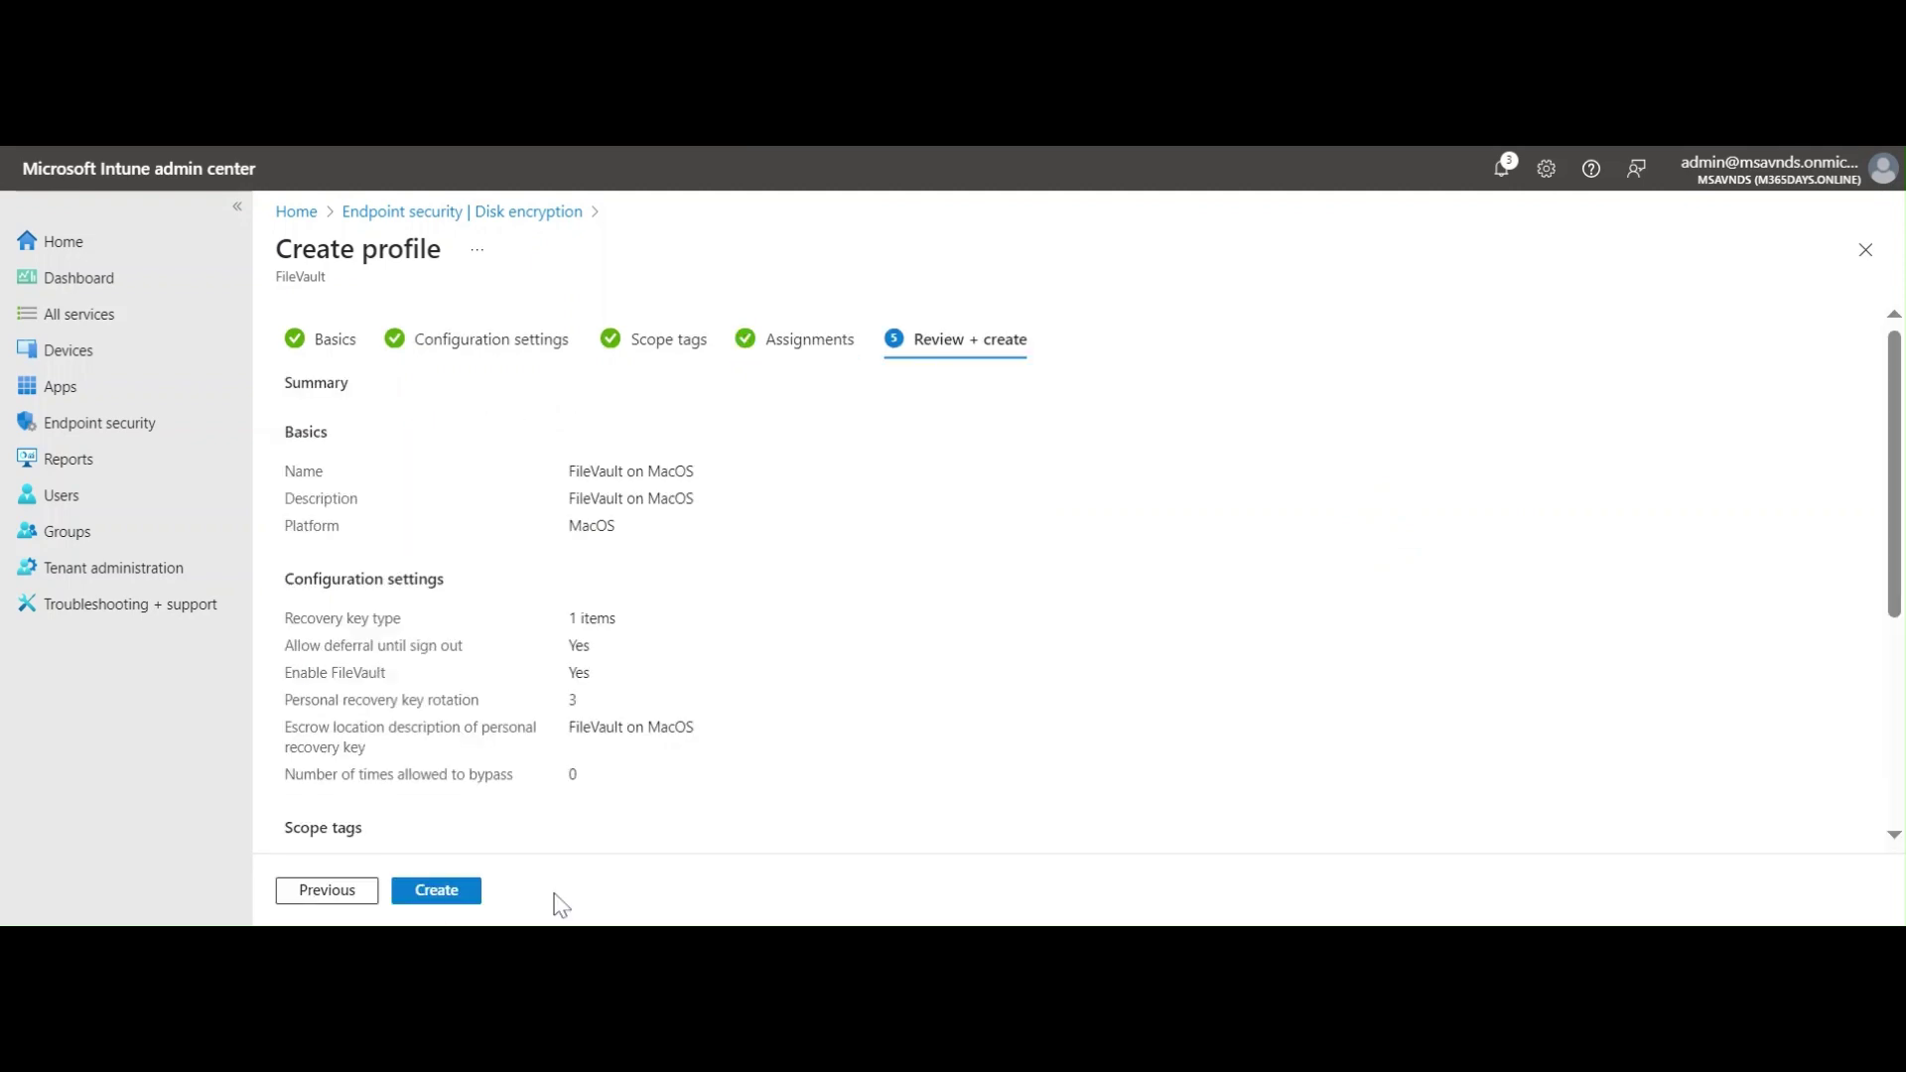
pyautogui.scroll(-4, 758, 634)
pyautogui.scroll(4, 1029, 605)
pyautogui.moveTo(275, 389); pyautogui.dragTo(394, 391)
pyautogui.scroll(-3, 636, 652)
pyautogui.scroll(-2, 638, 655)
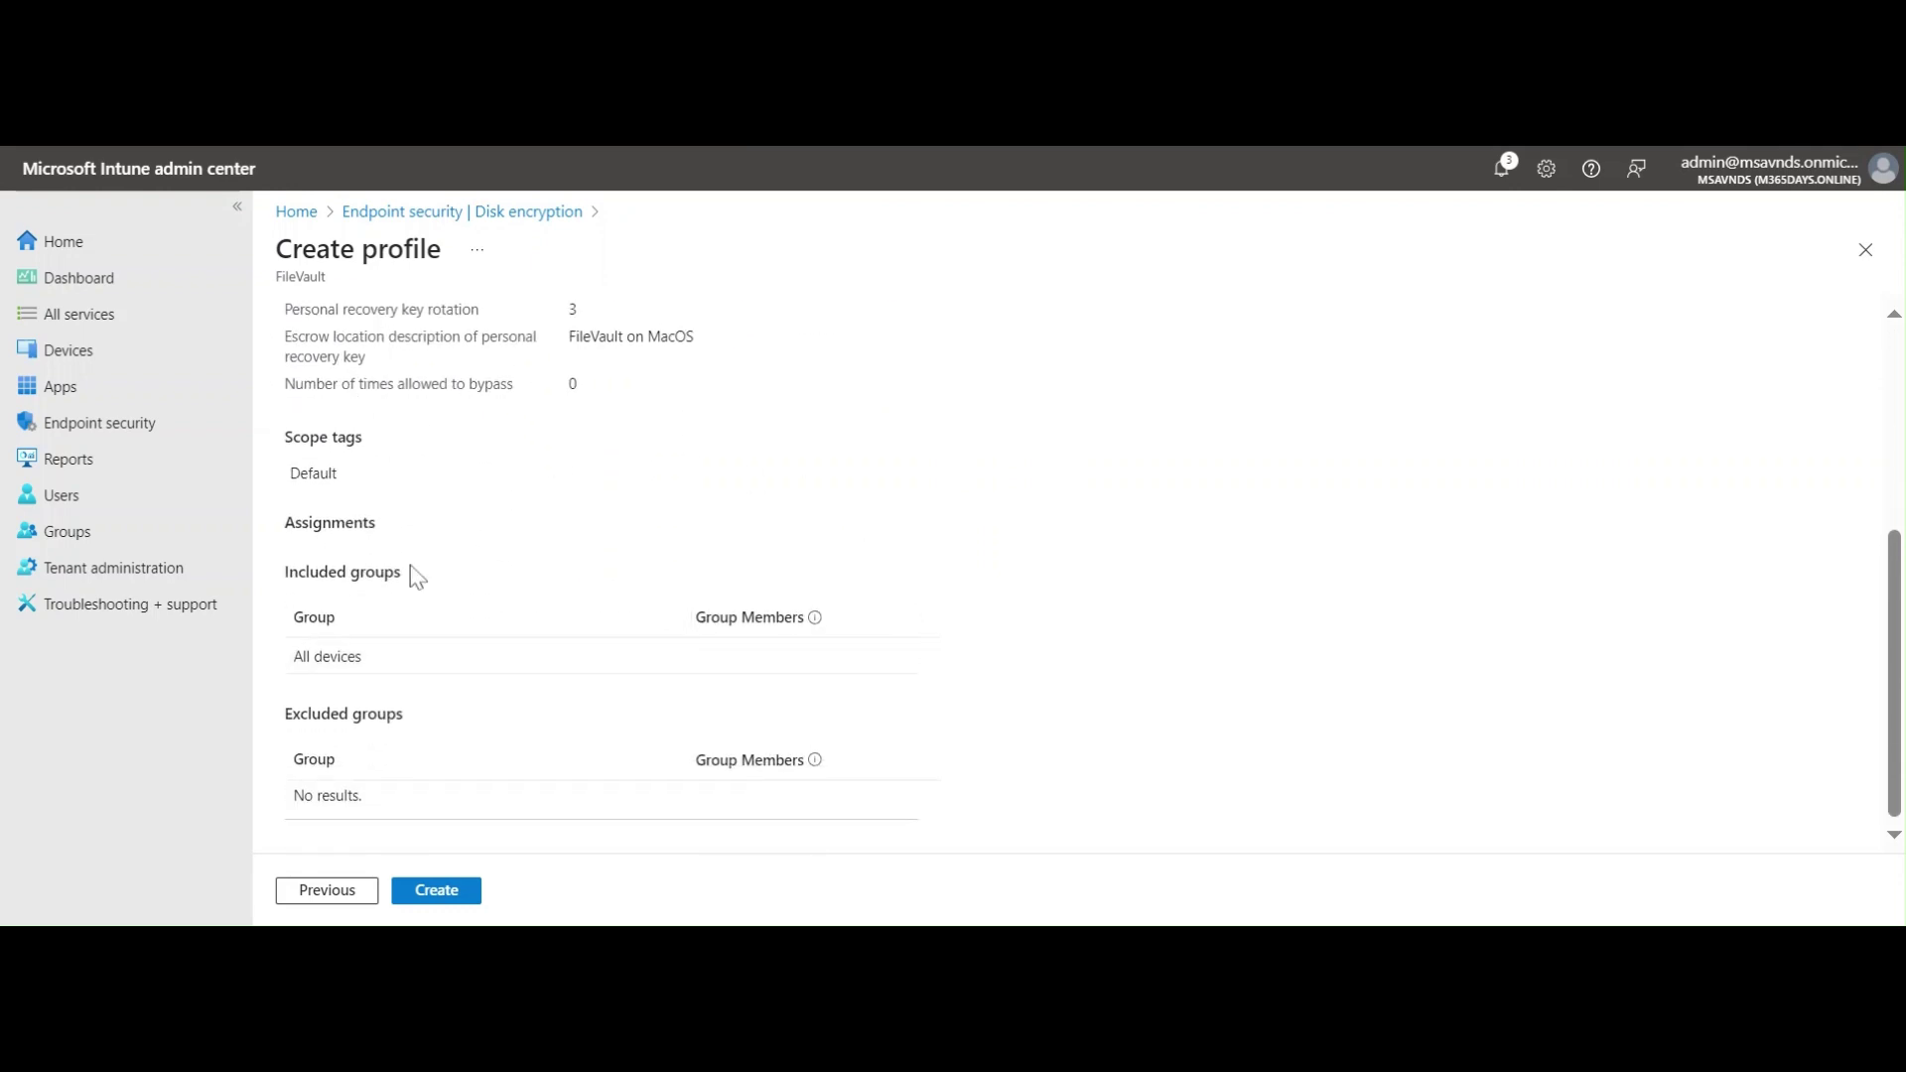
pyautogui.scroll(4, 665, 671)
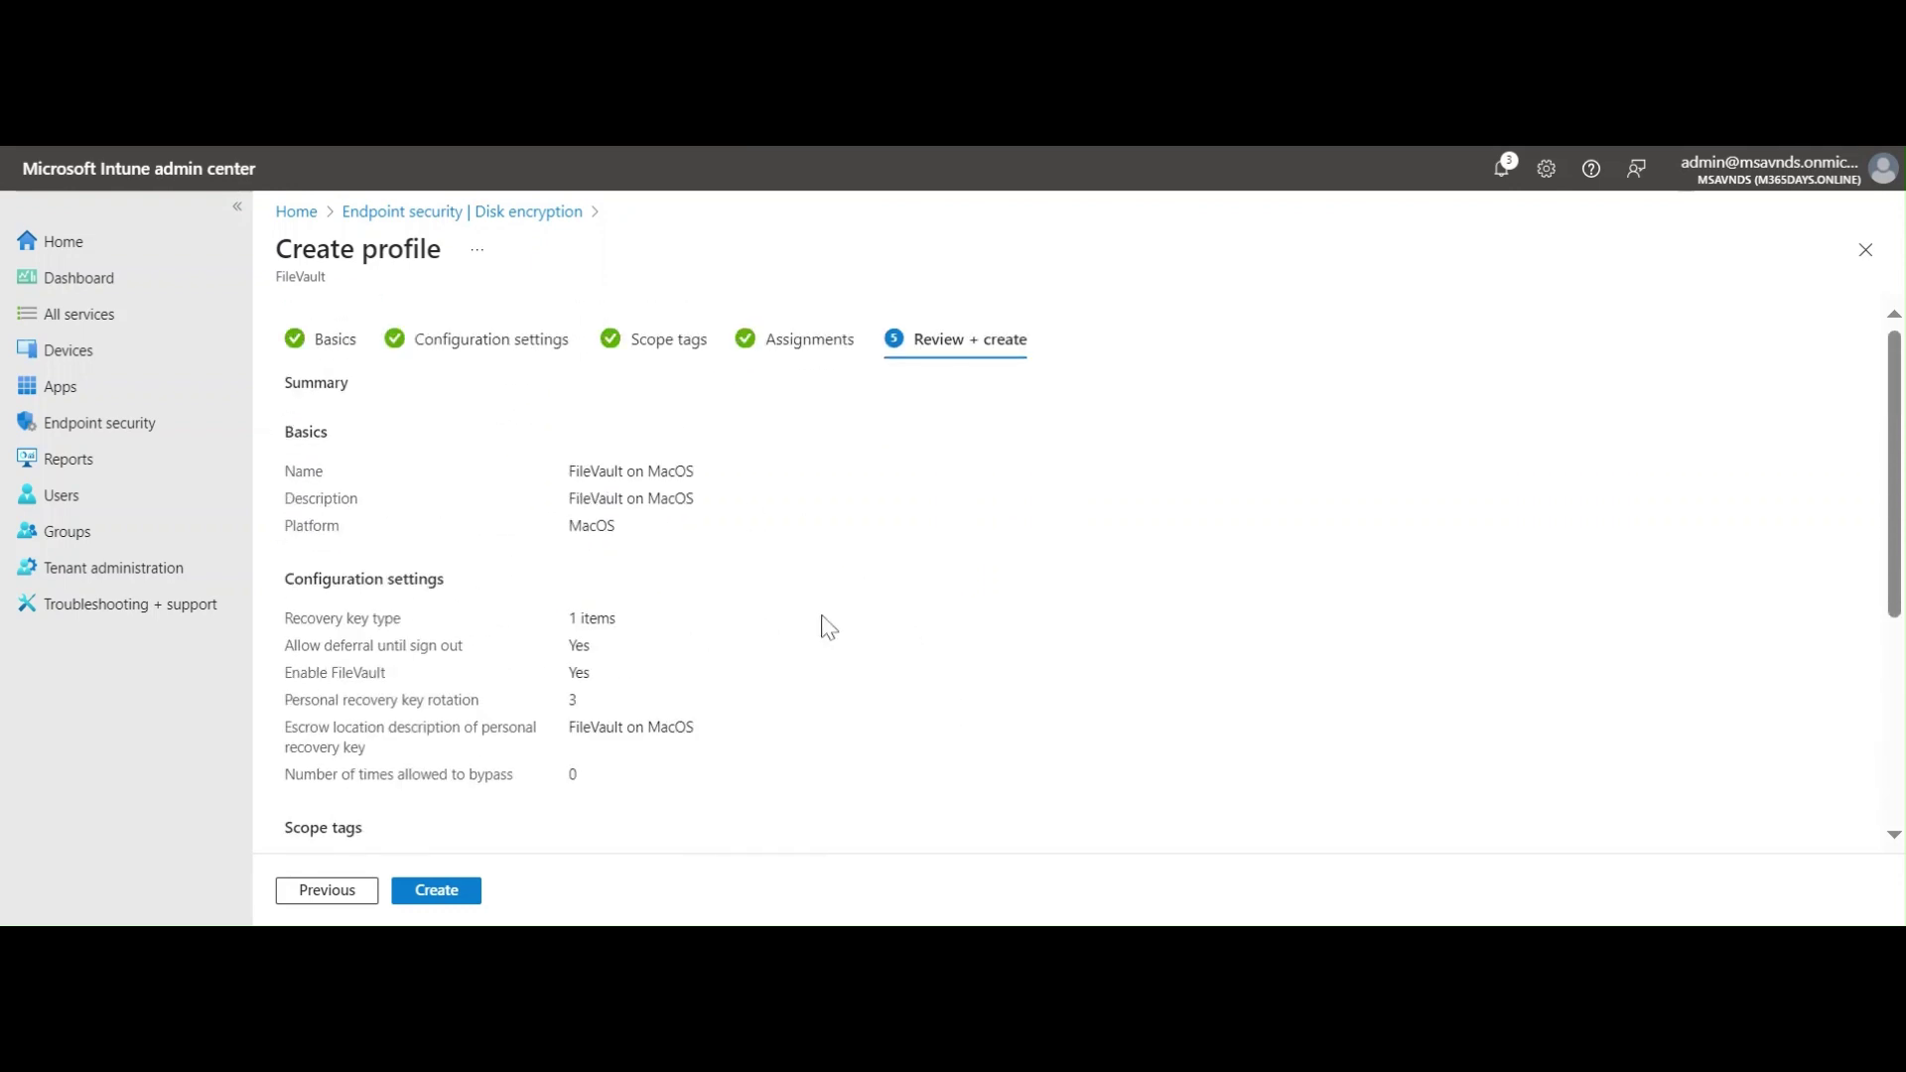
pyautogui.click(434, 901)
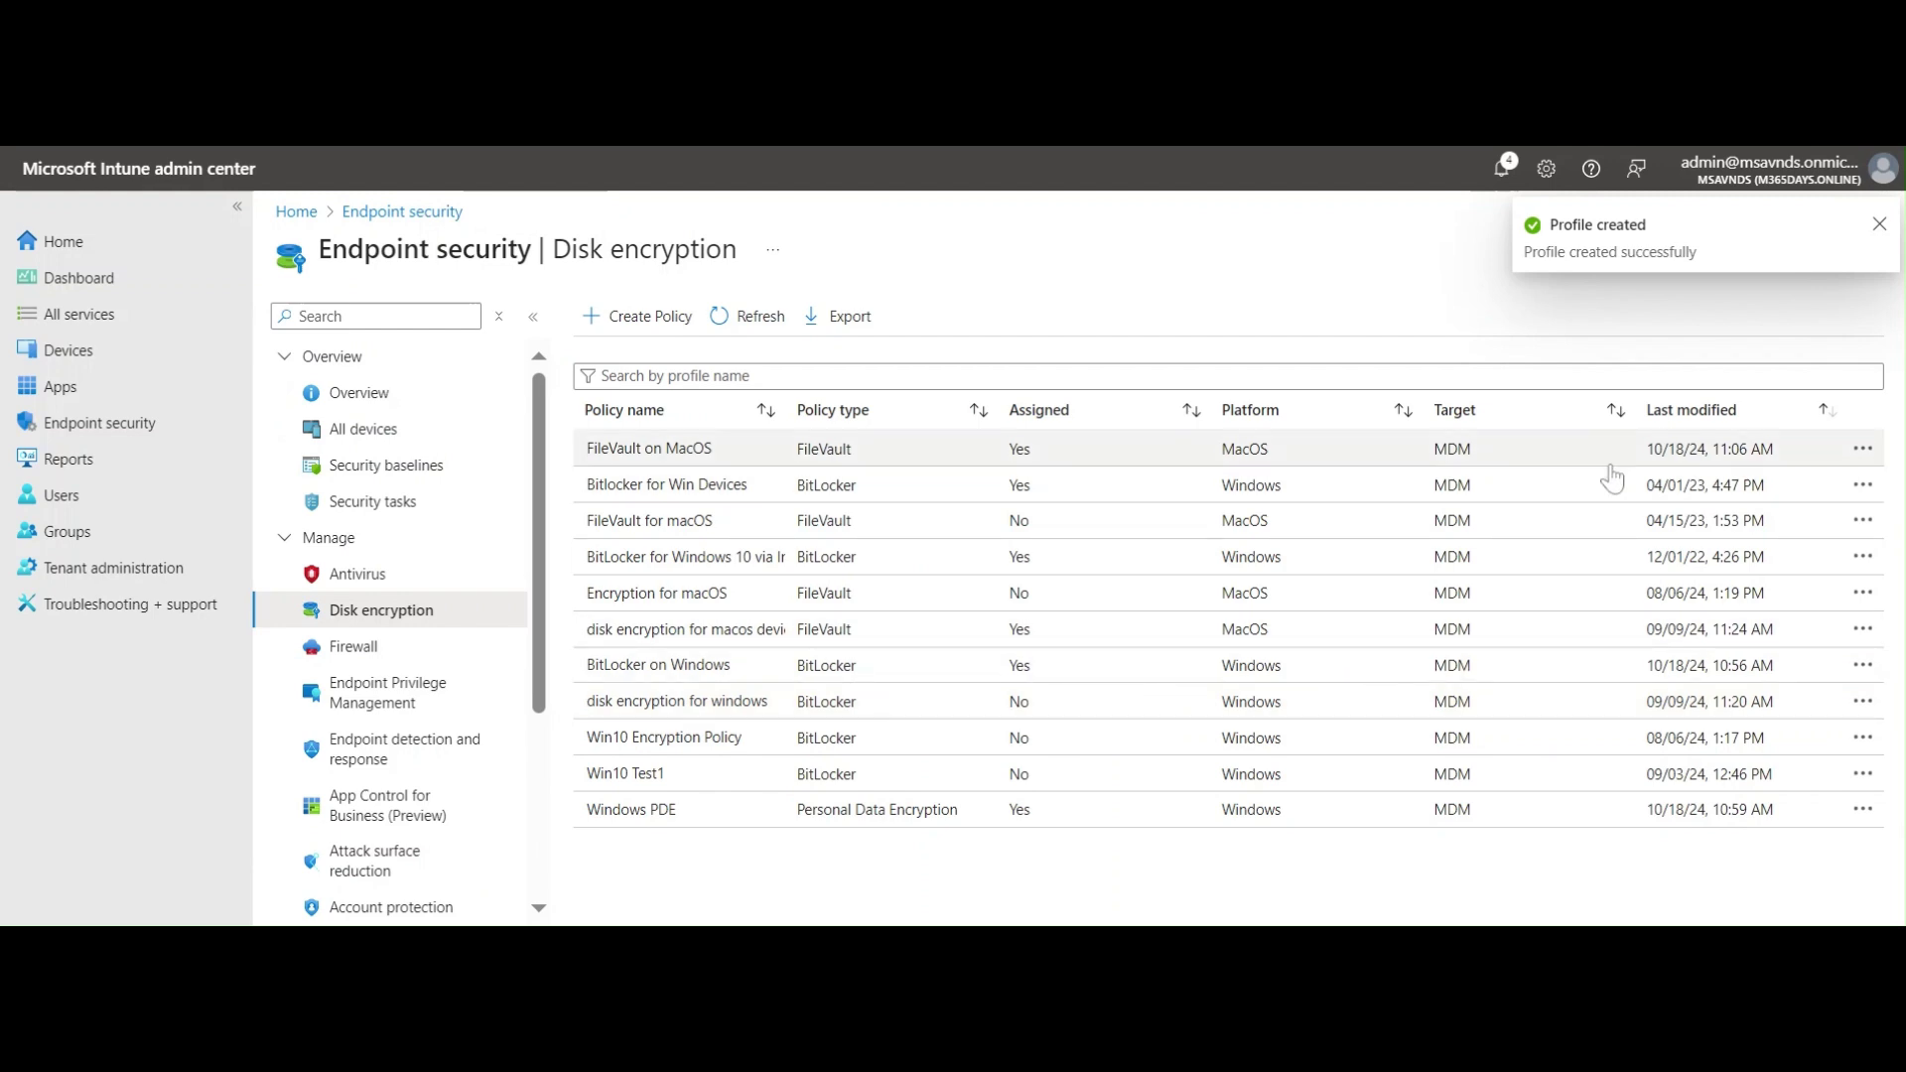
# Sort the policies by most recent modification and examine the assignment status of the FileVault on MacOS policy.
pyautogui.click(1668, 417)
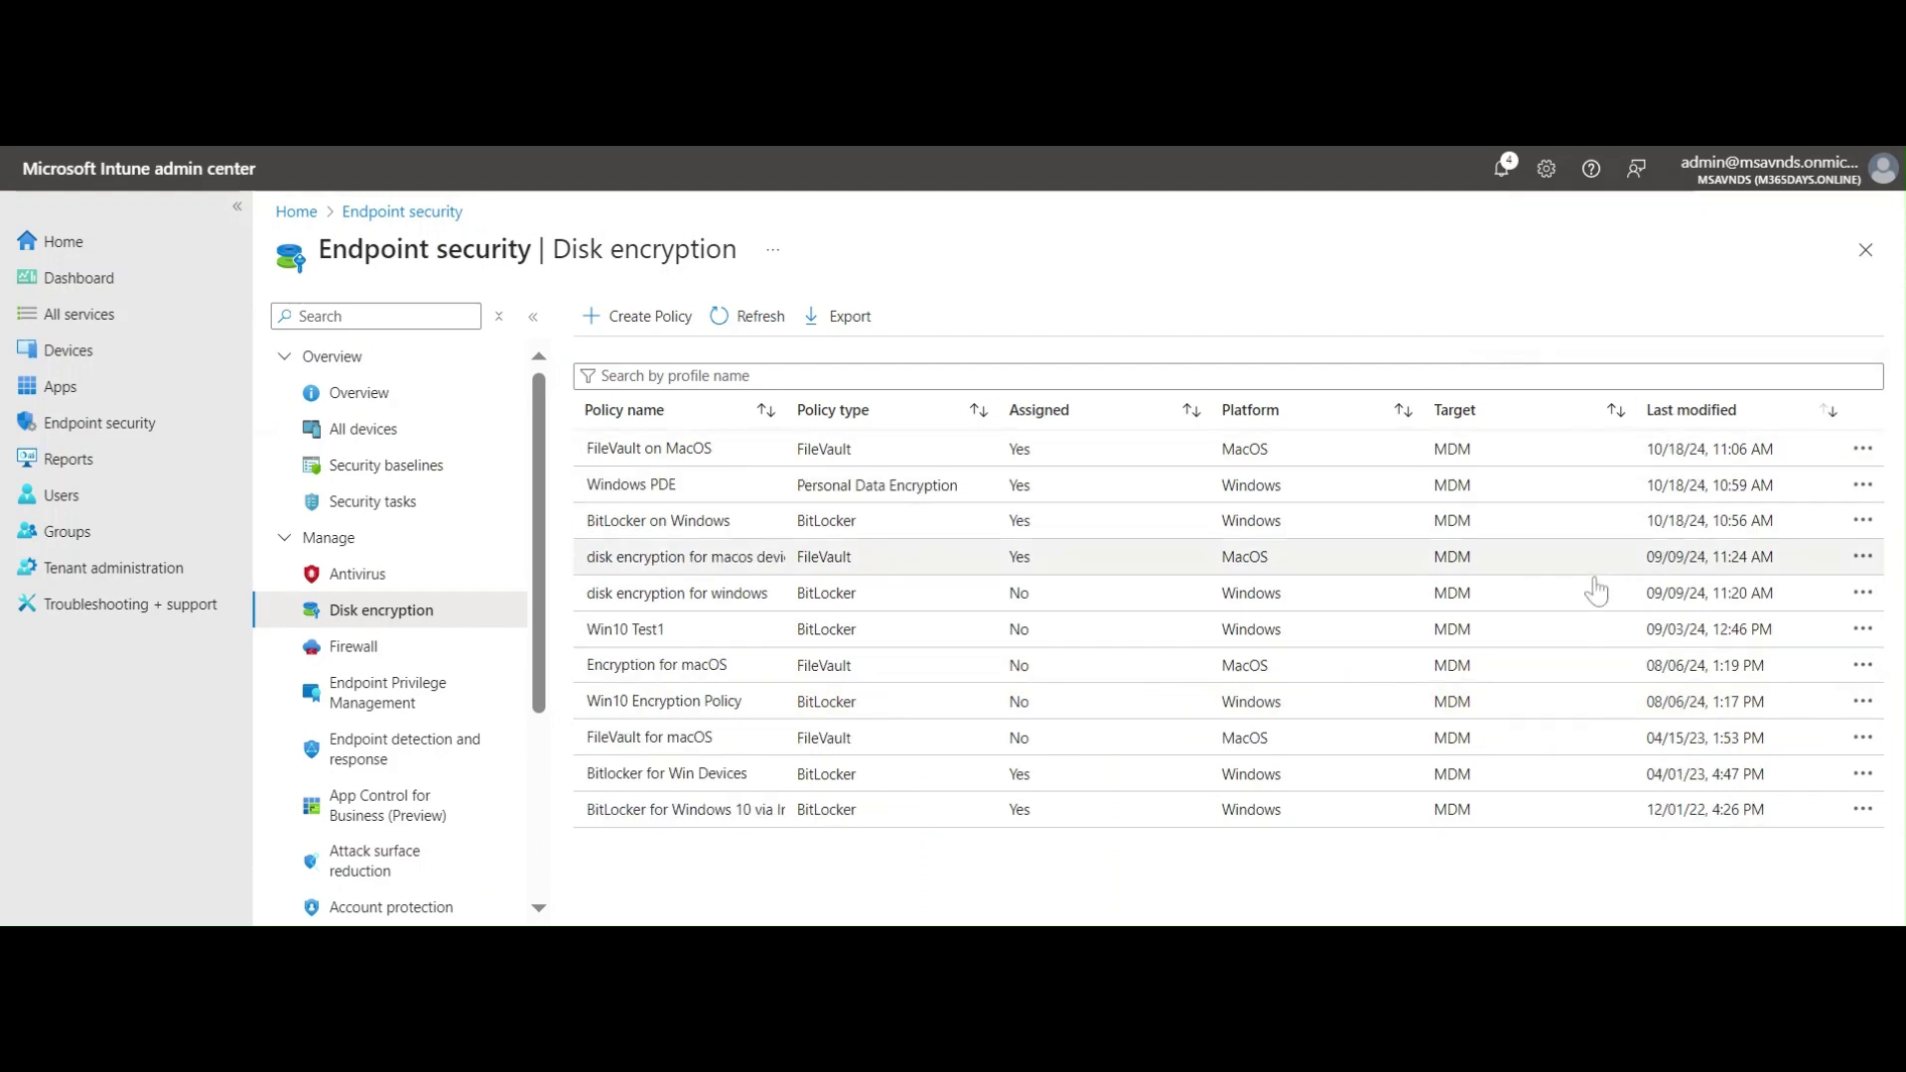
pyautogui.click(663, 450)
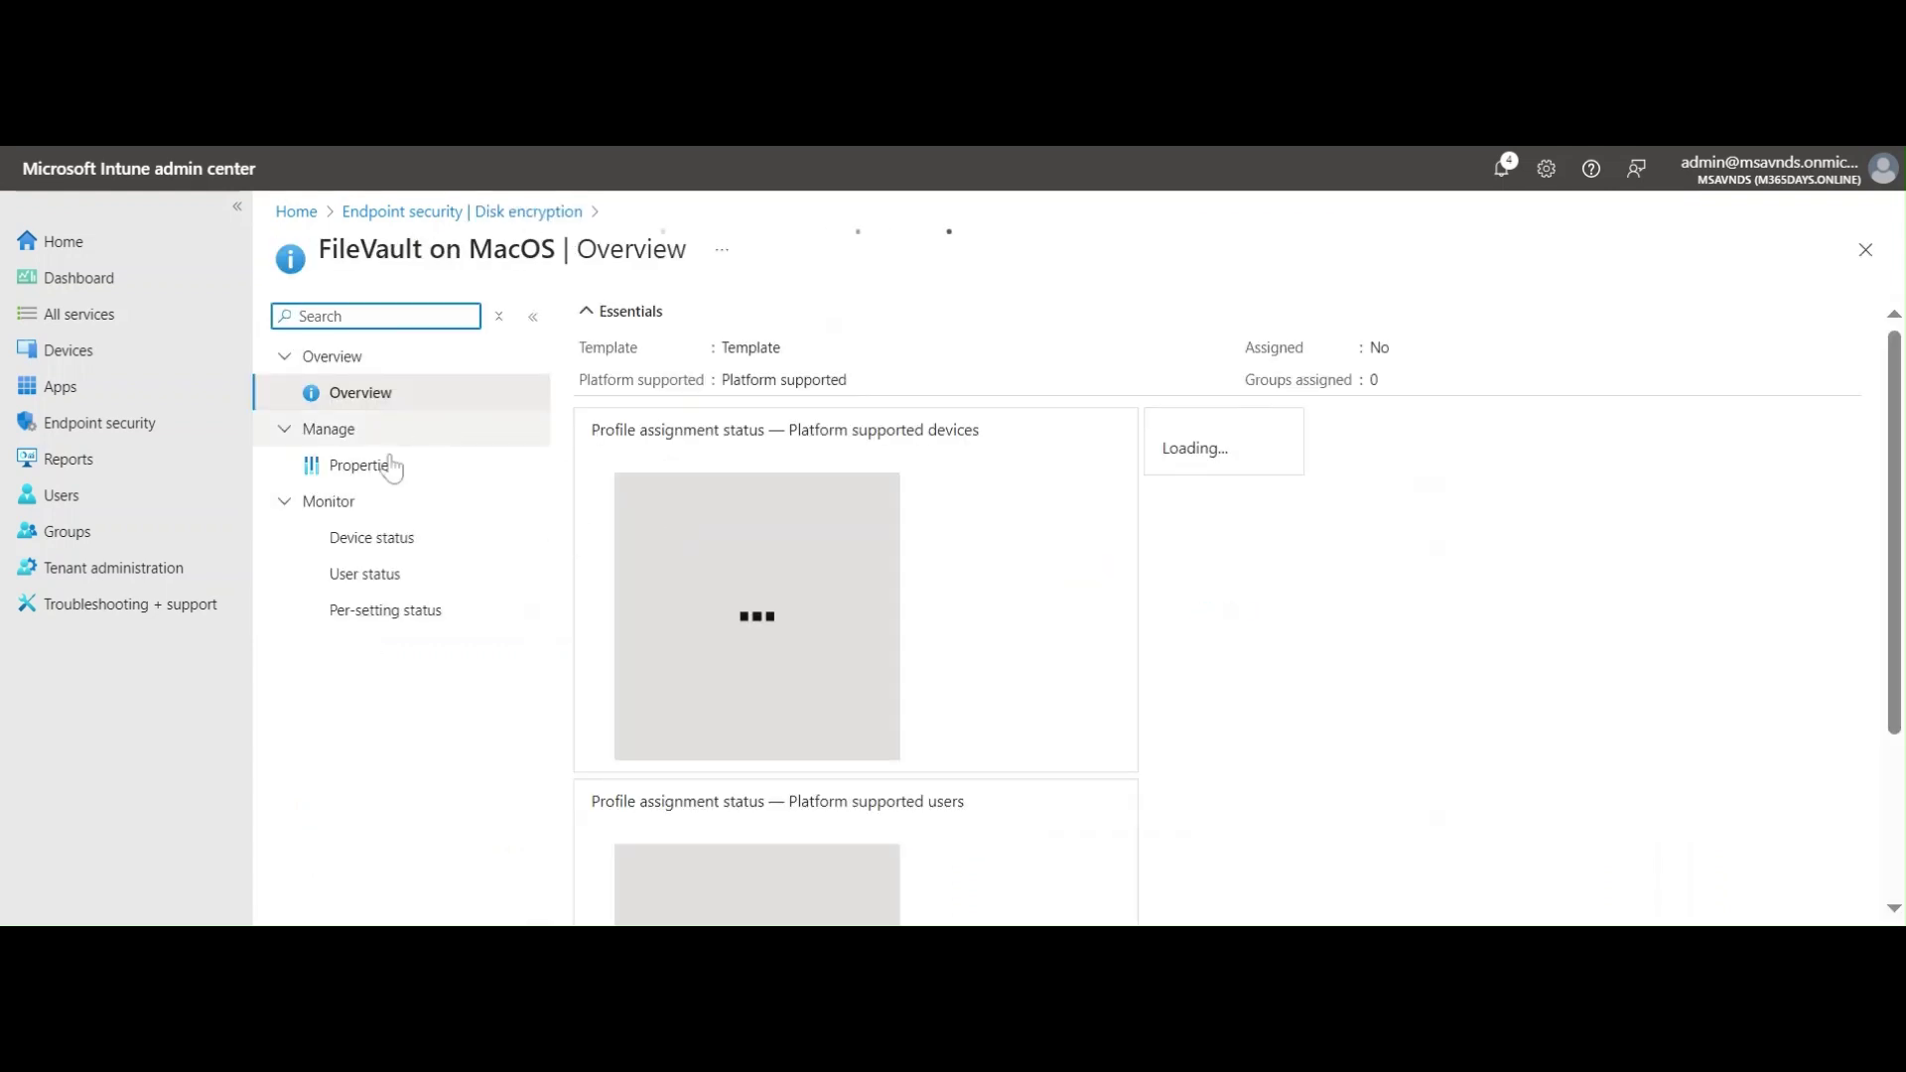
pyautogui.scroll(-3, 1434, 629)
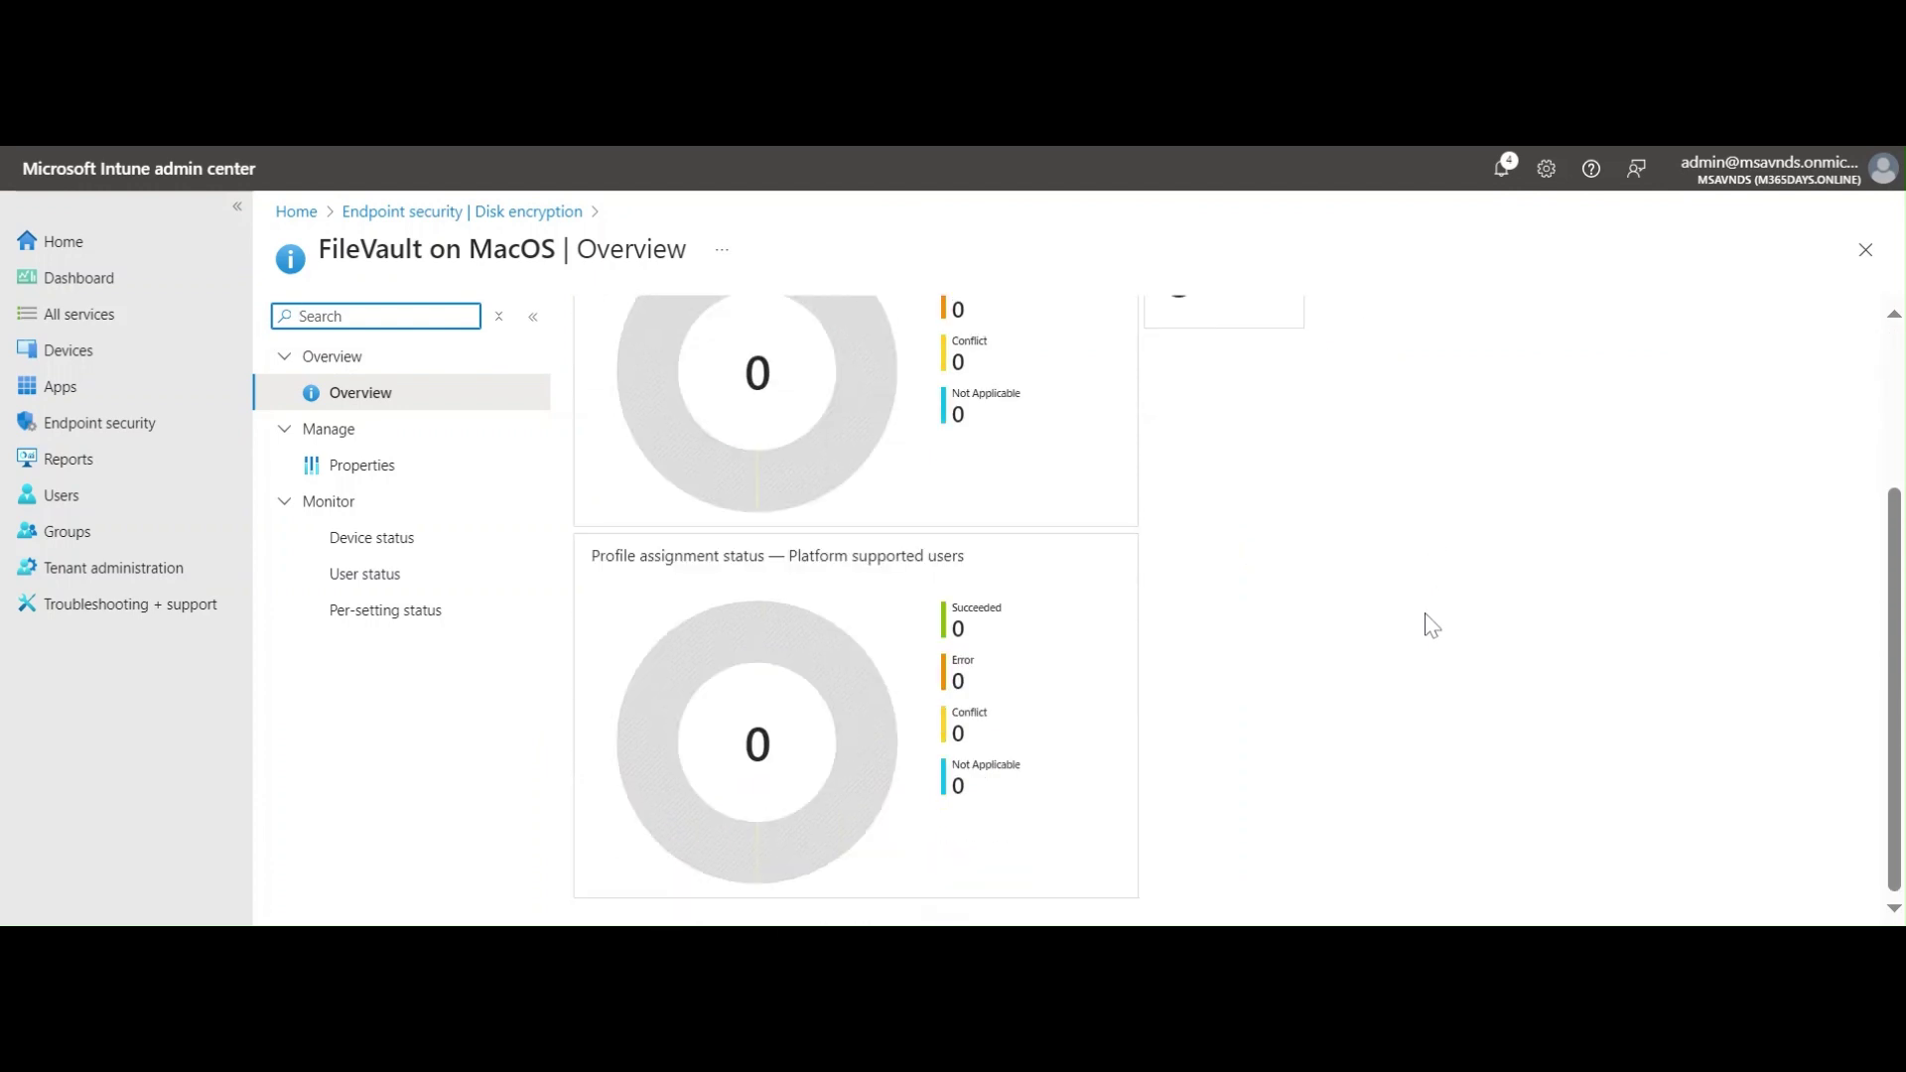
pyautogui.scroll(3, 1398, 653)
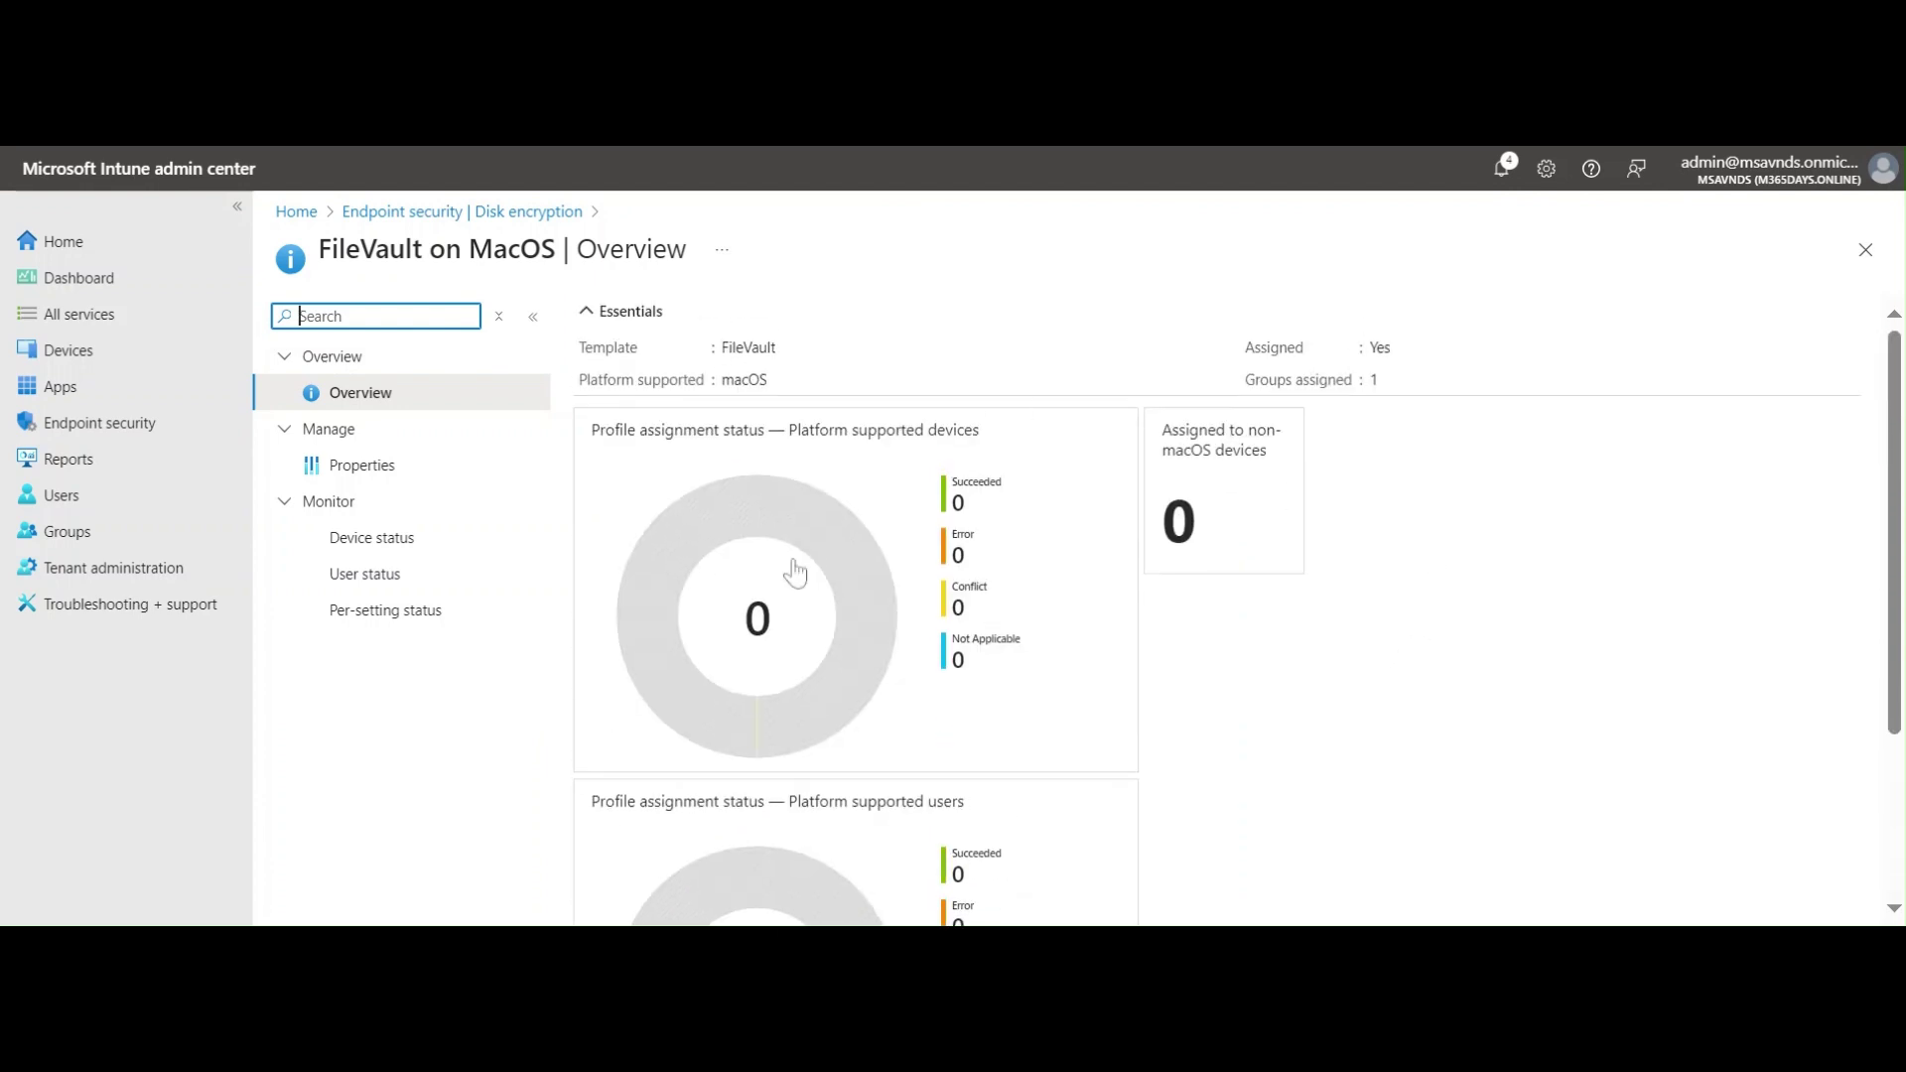
pyautogui.scroll(-3, 685, 546)
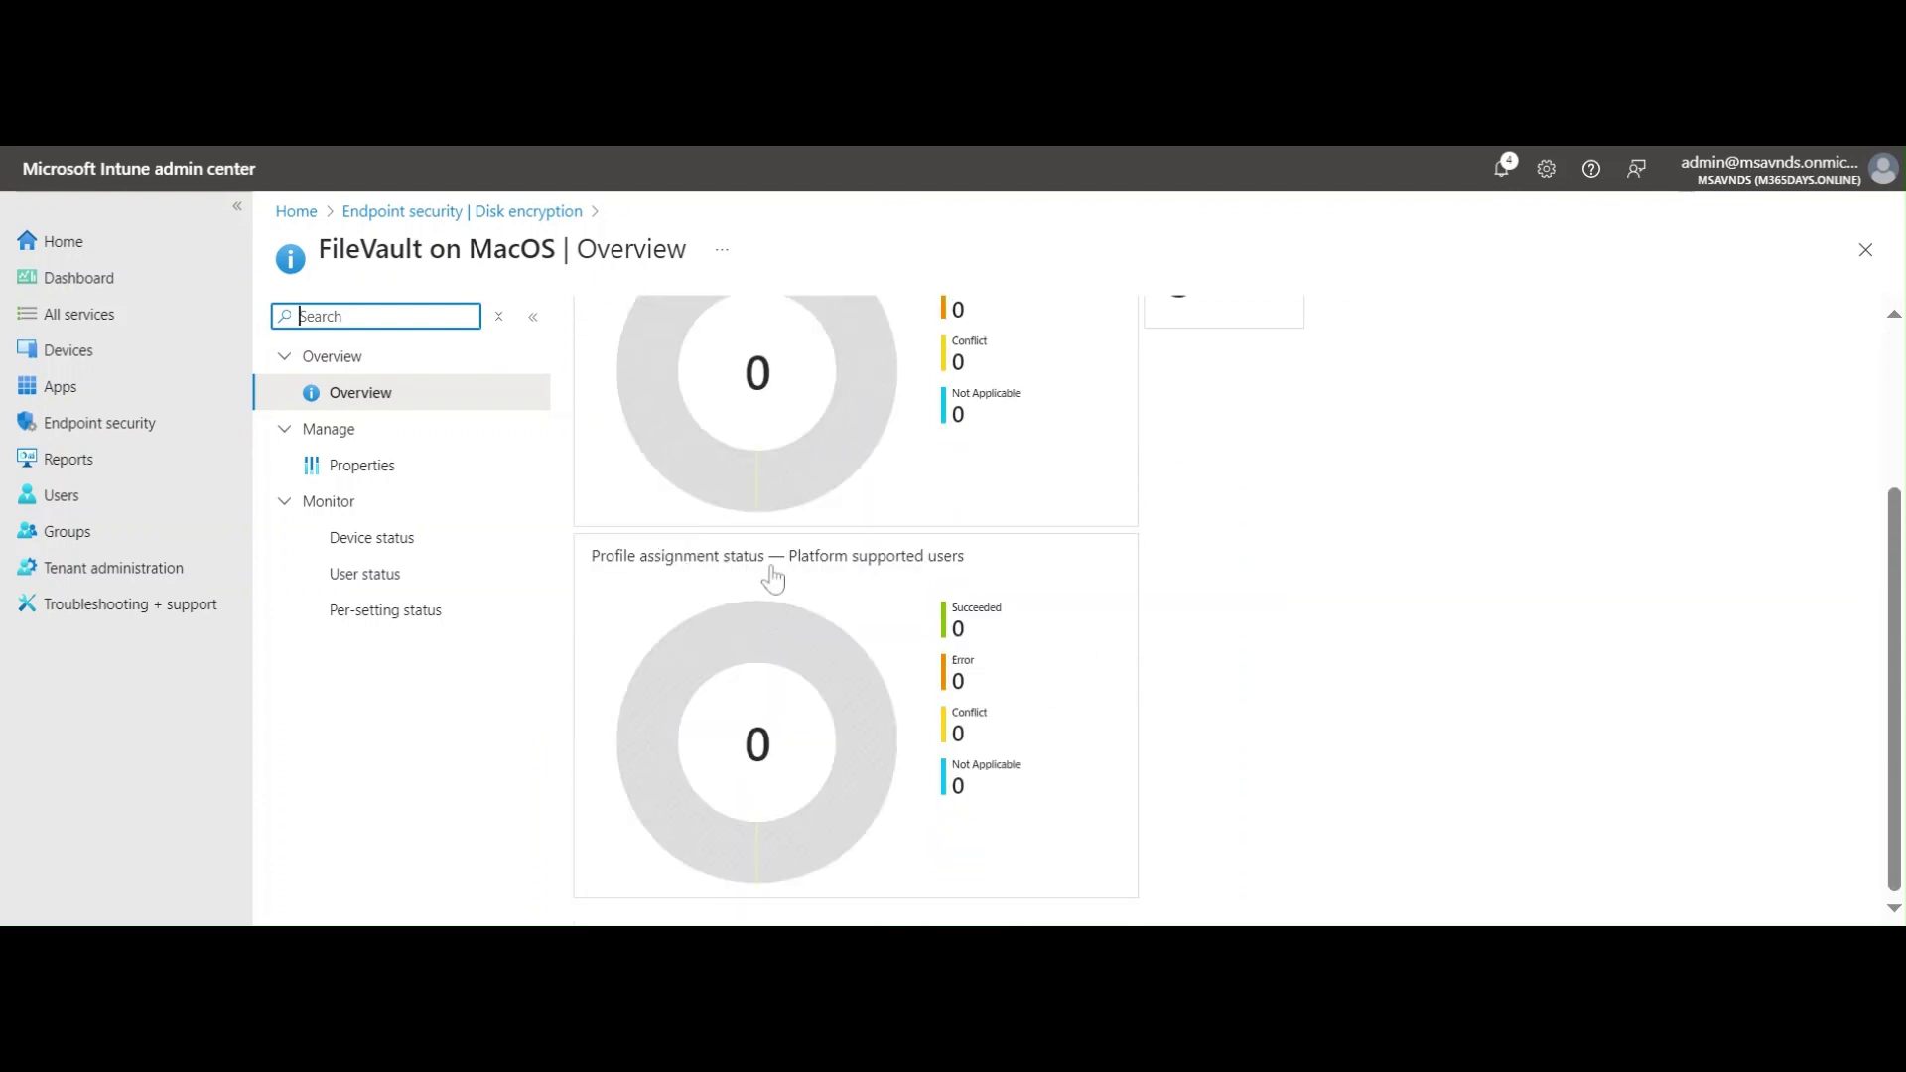
pyautogui.scroll(3, 1281, 629)
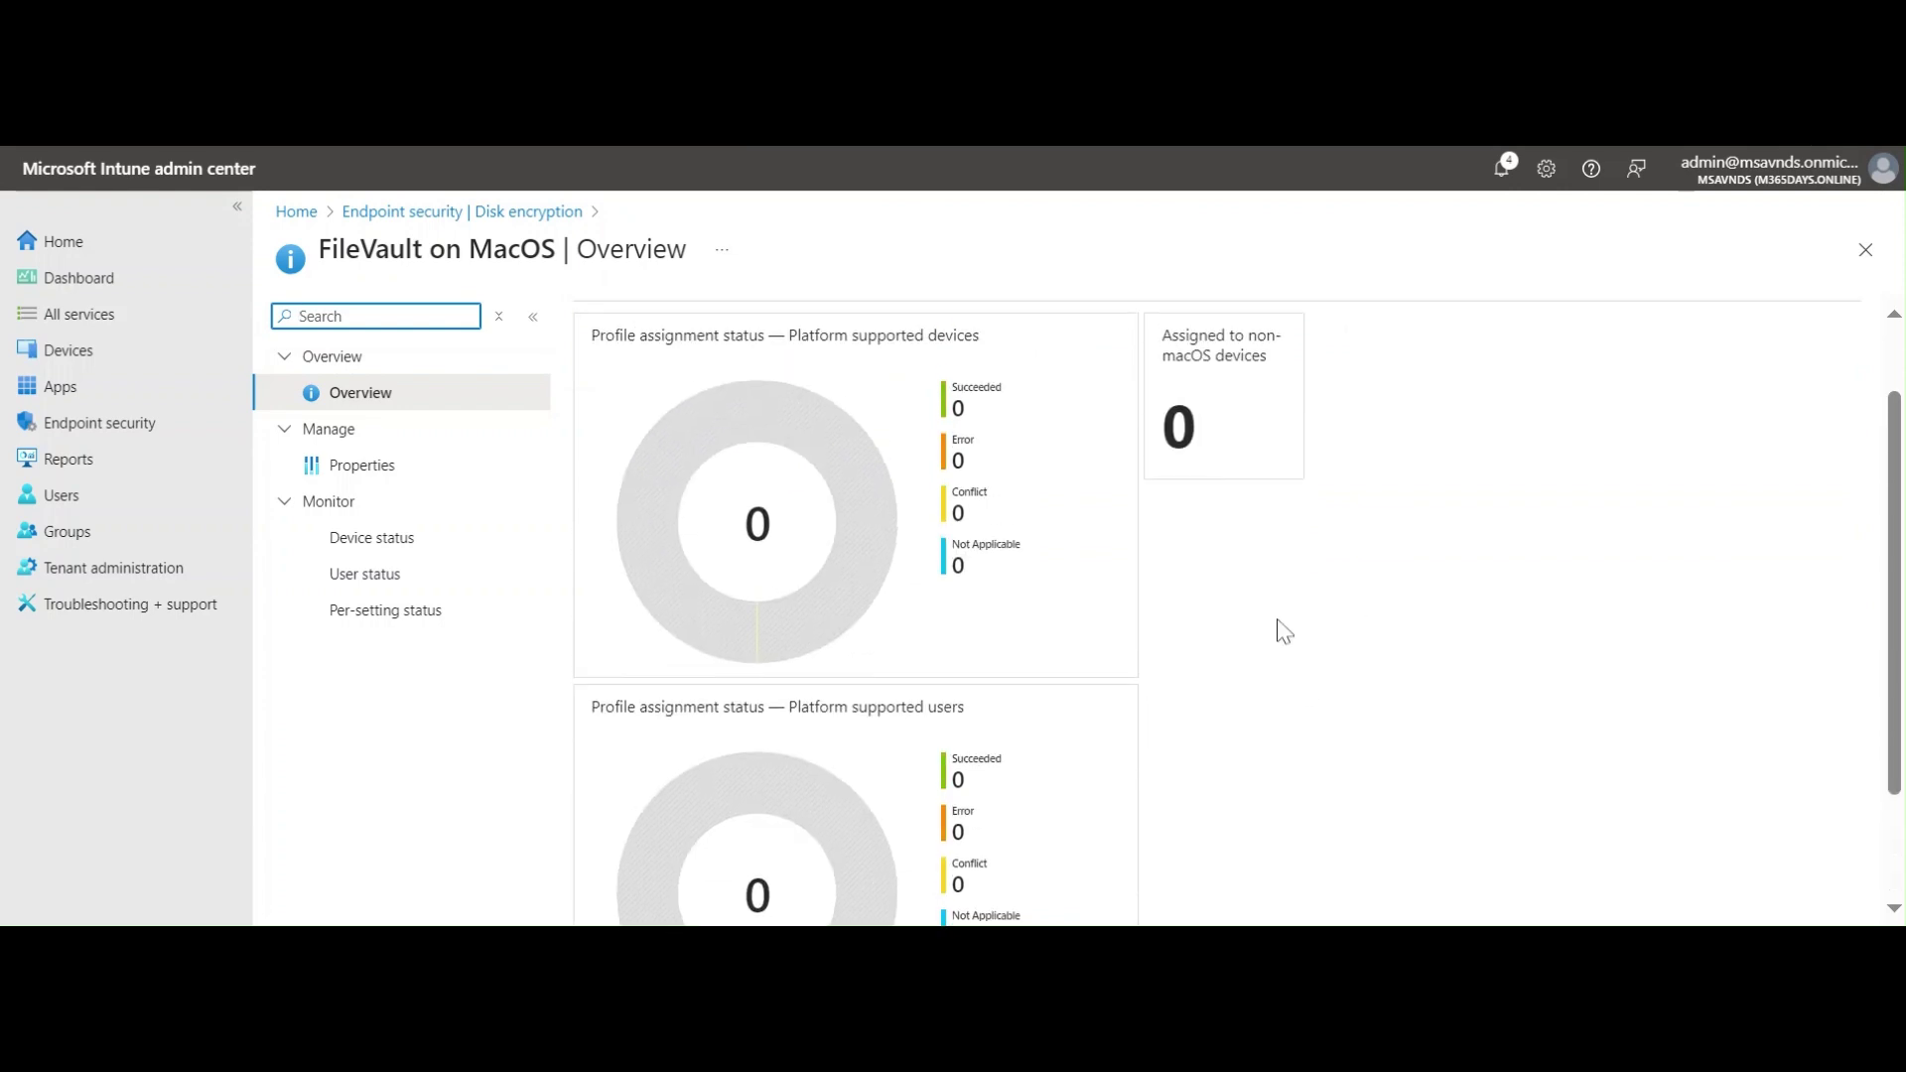
# Review the FileVault on MacOS policy's properties and encryption settings, and return to the disk encryption list with a refresh.
pyautogui.click(364, 464)
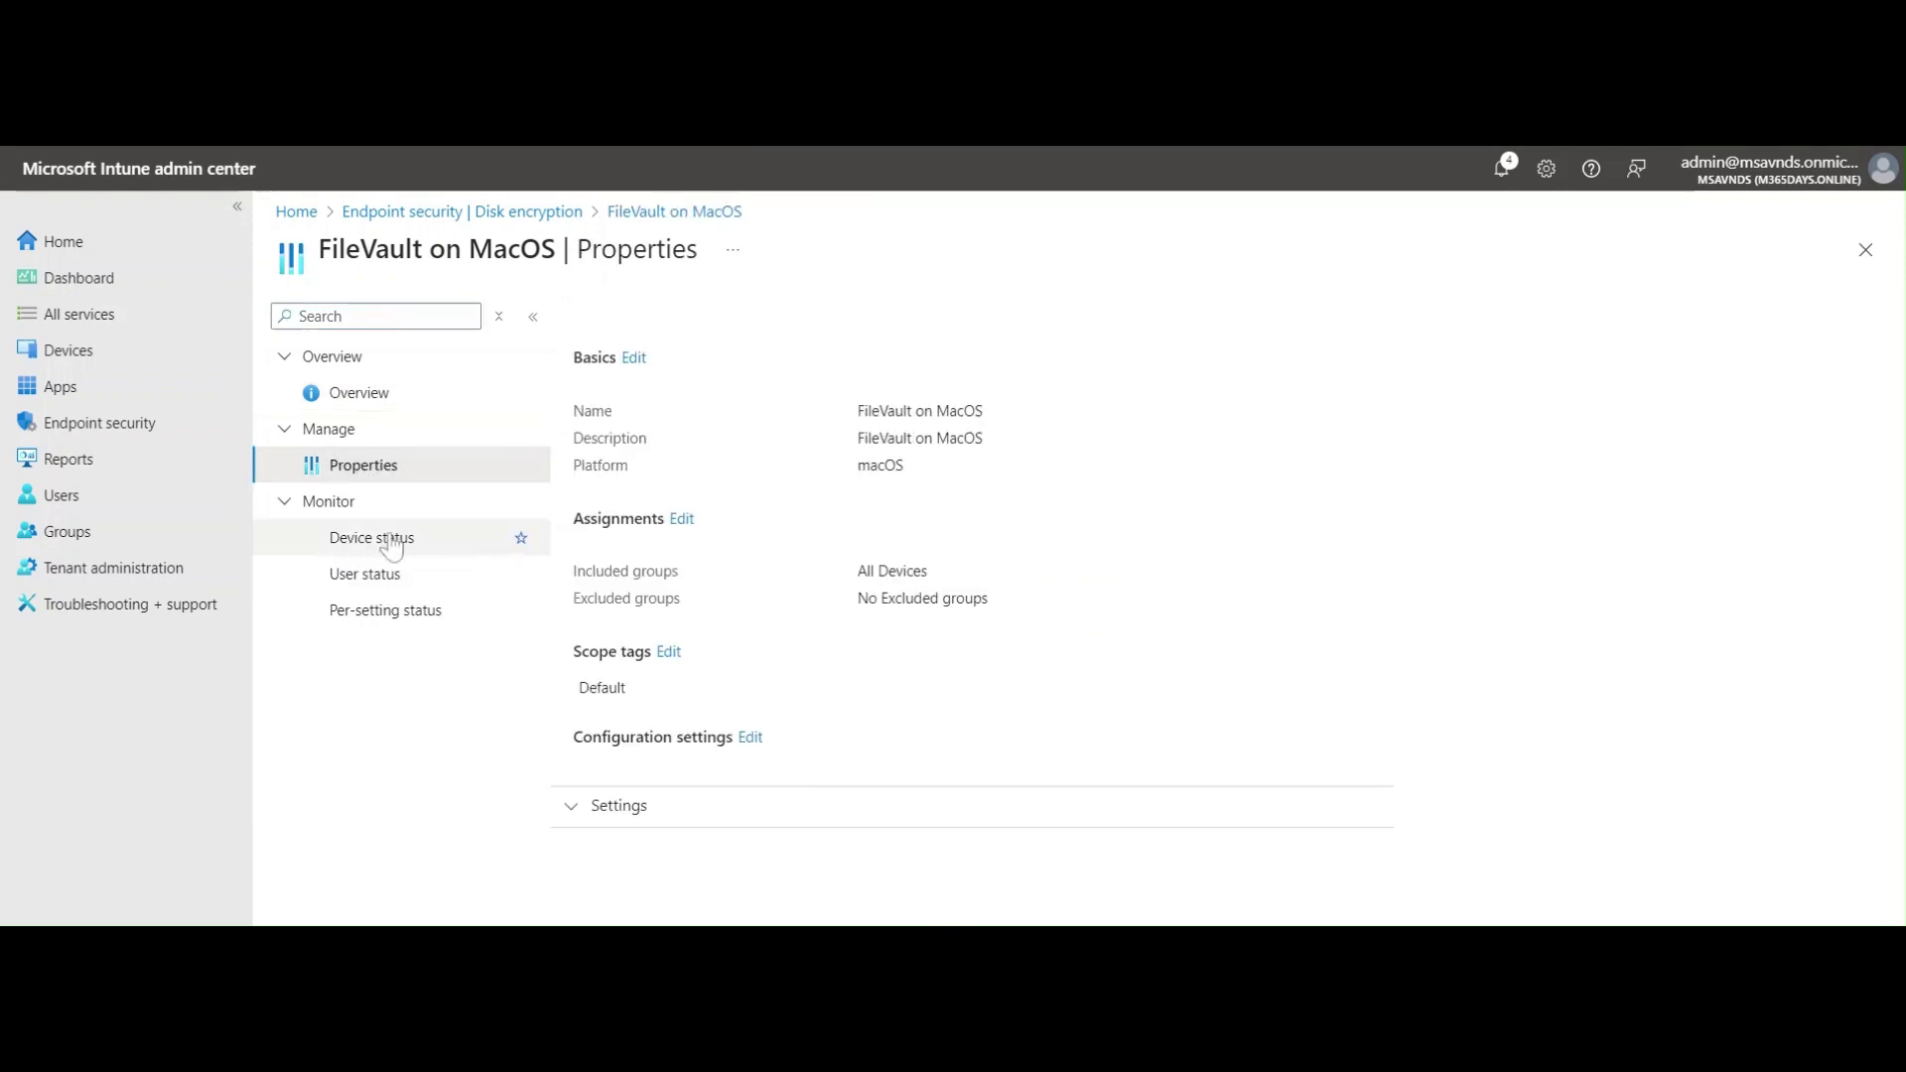
pyautogui.click(701, 806)
pyautogui.click(724, 859)
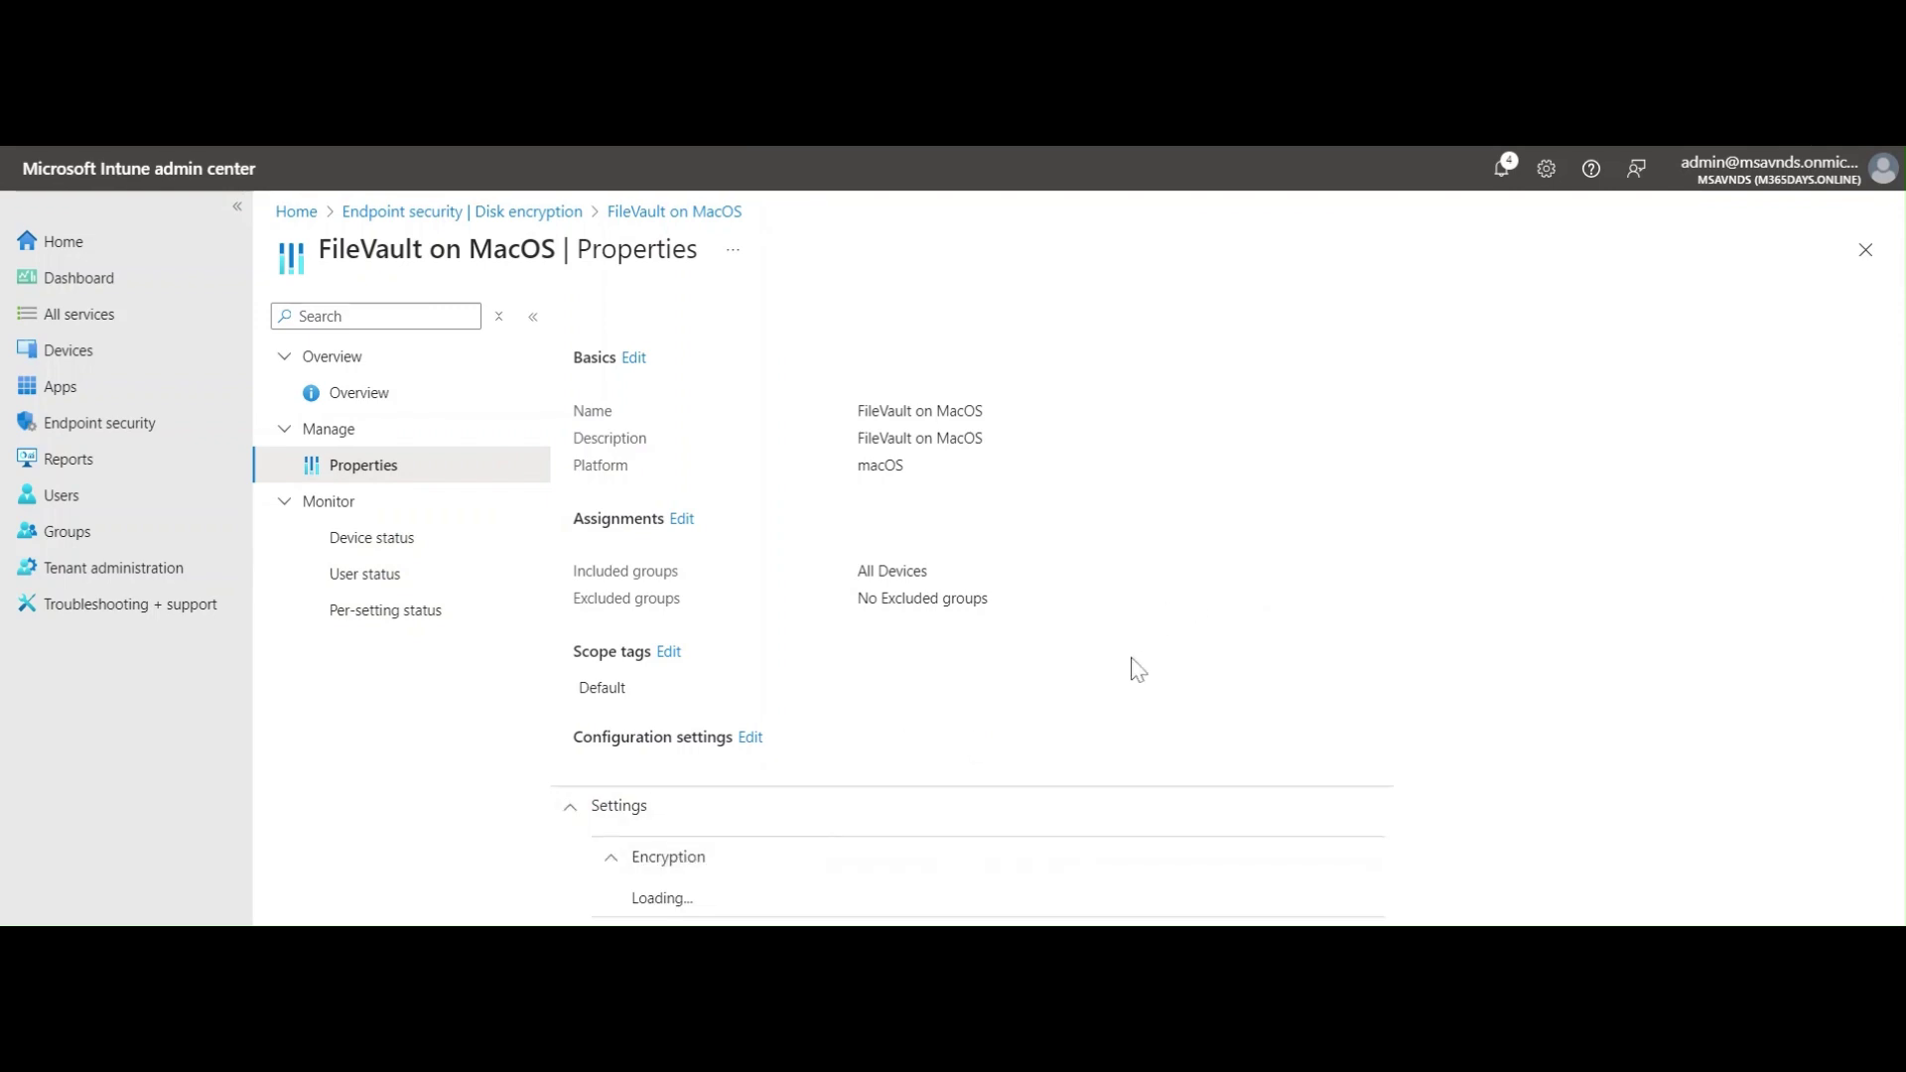
pyautogui.scroll(-6, 1144, 653)
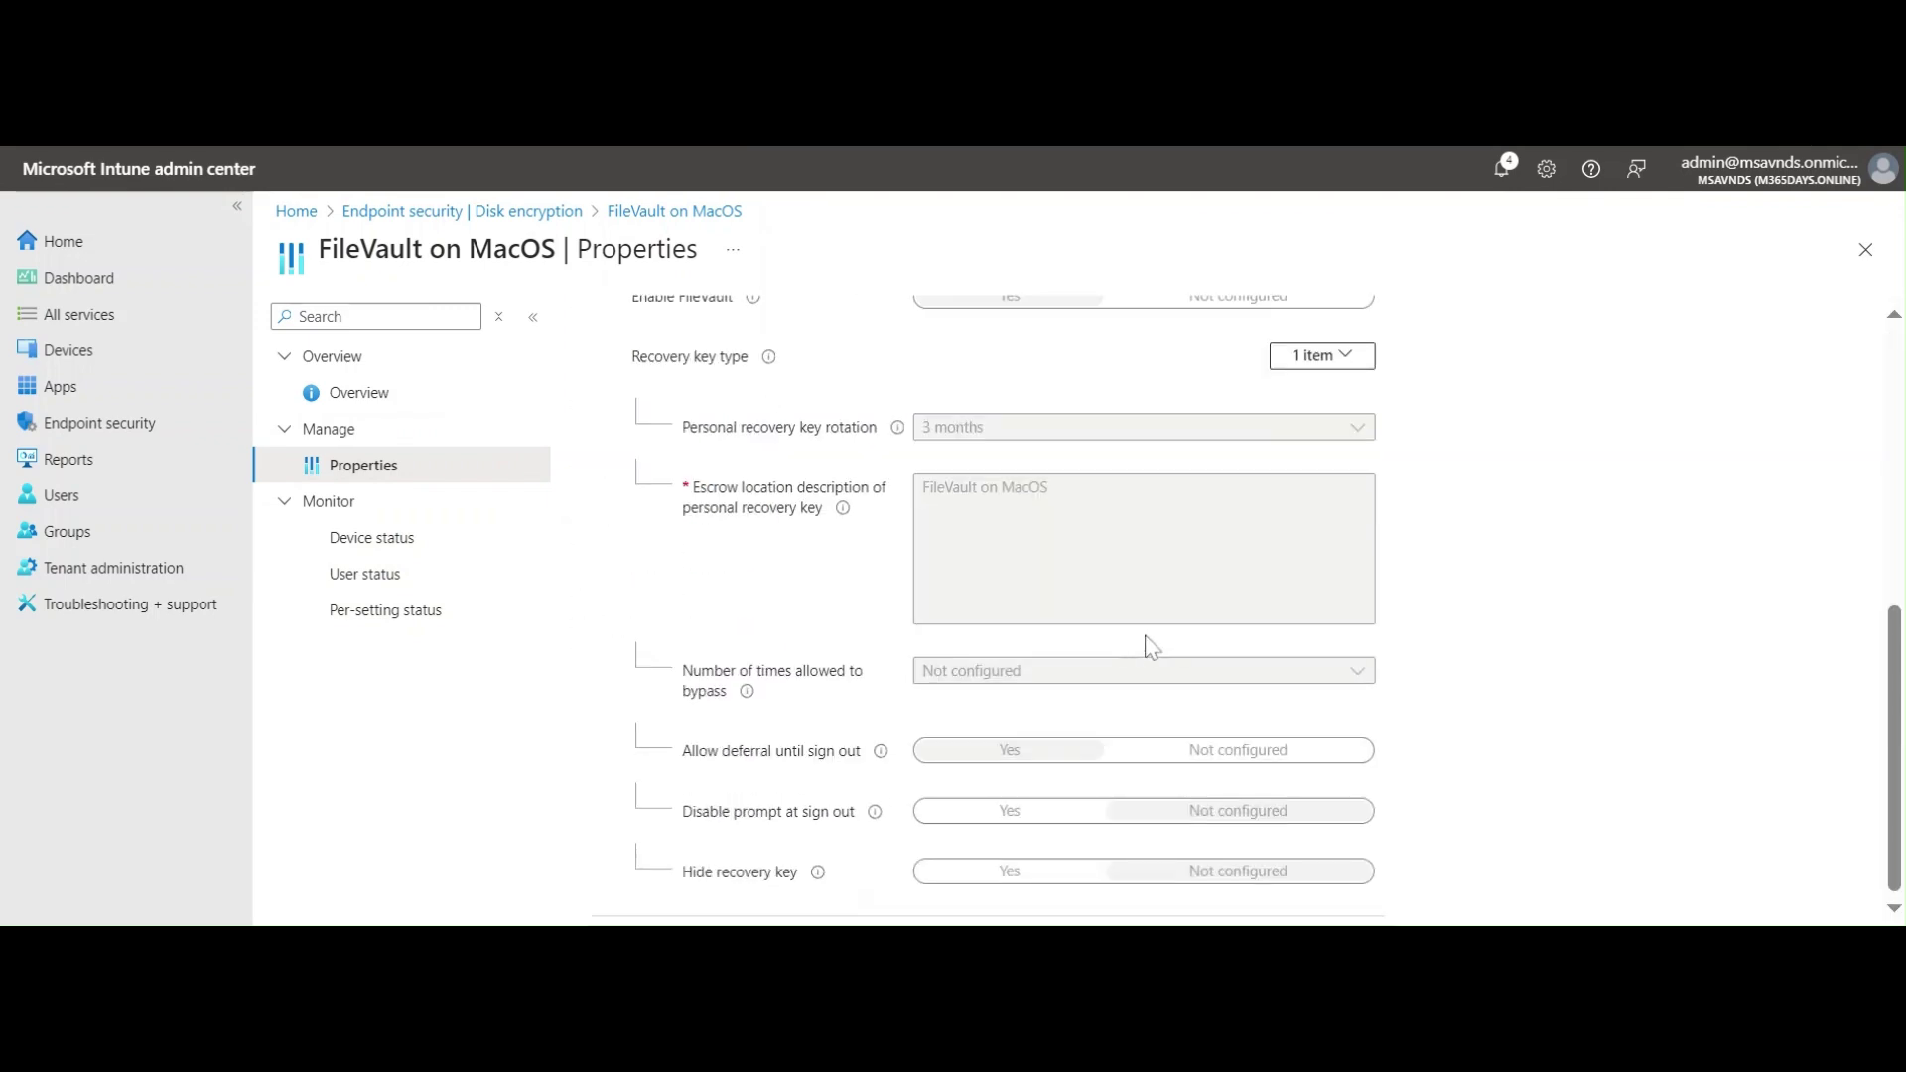
pyautogui.scroll(6, 1425, 584)
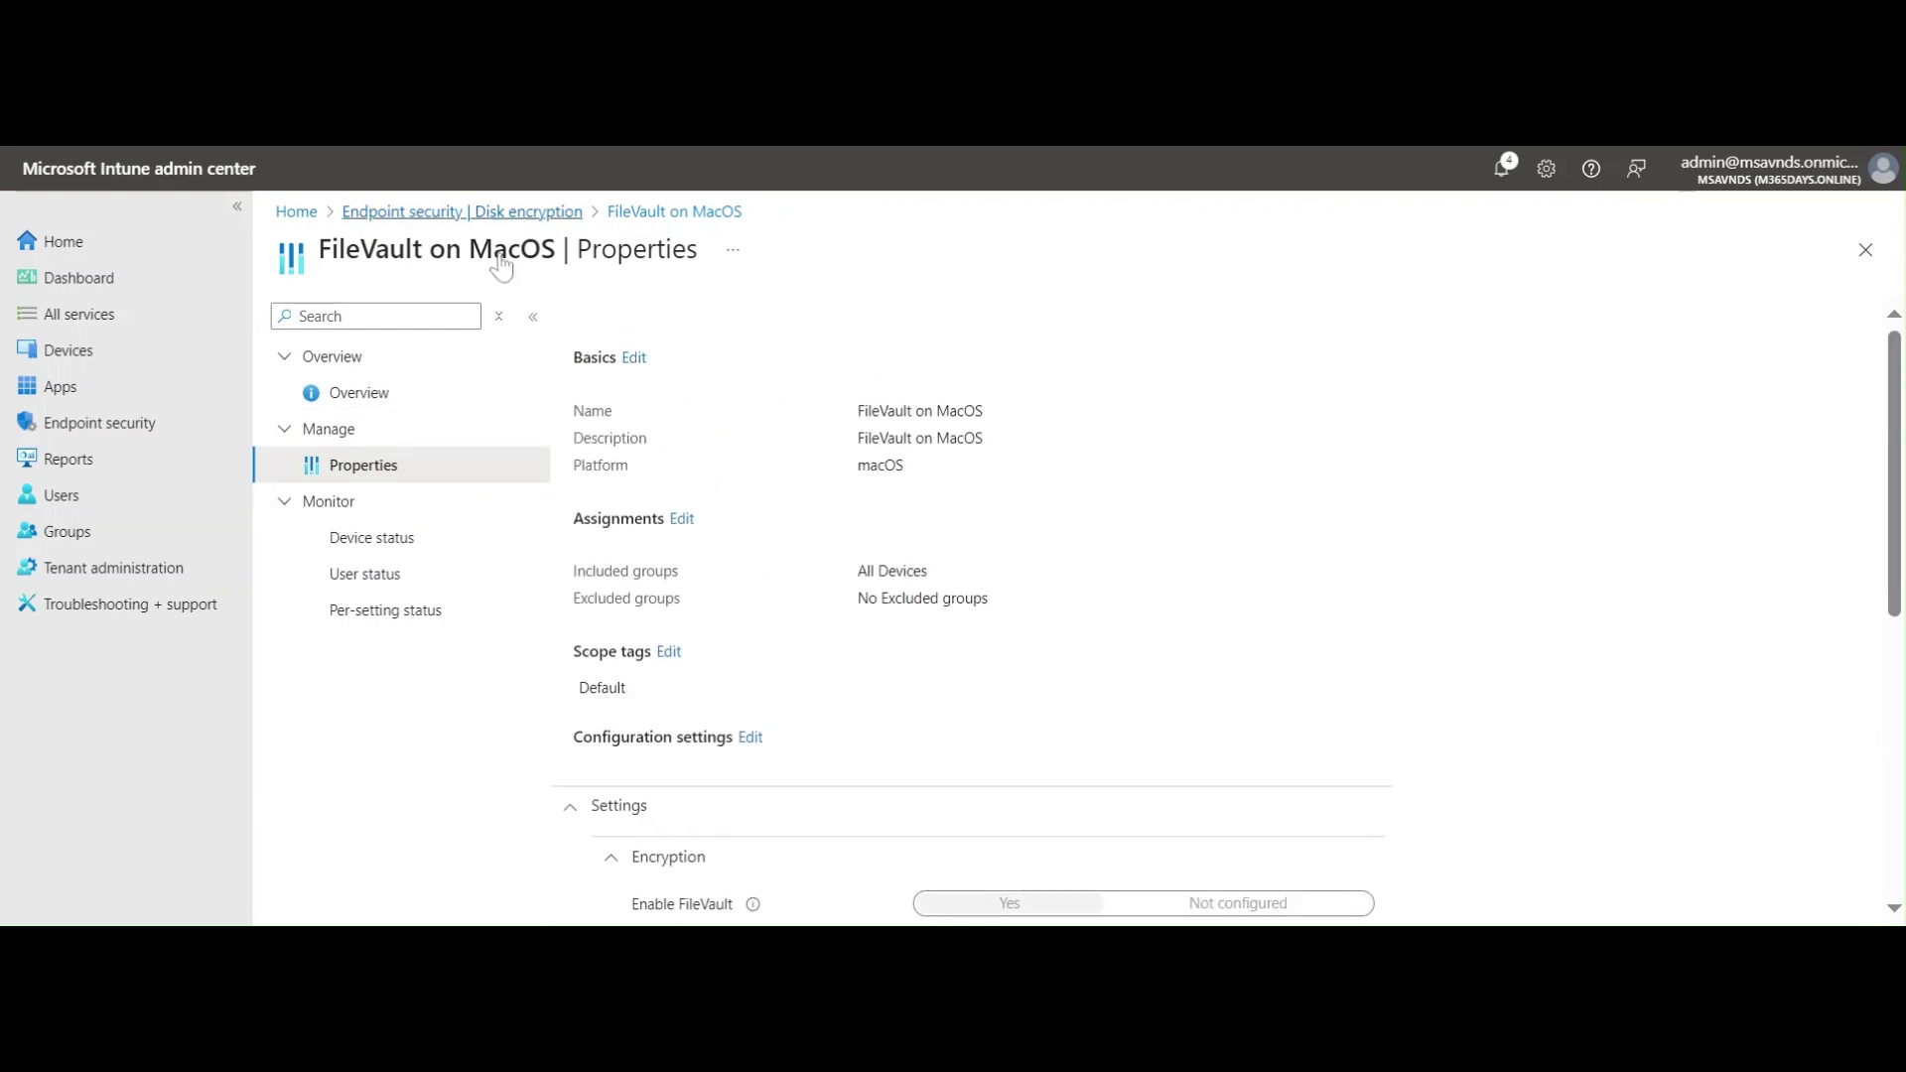
pyautogui.click(511, 212)
pyautogui.click(746, 316)
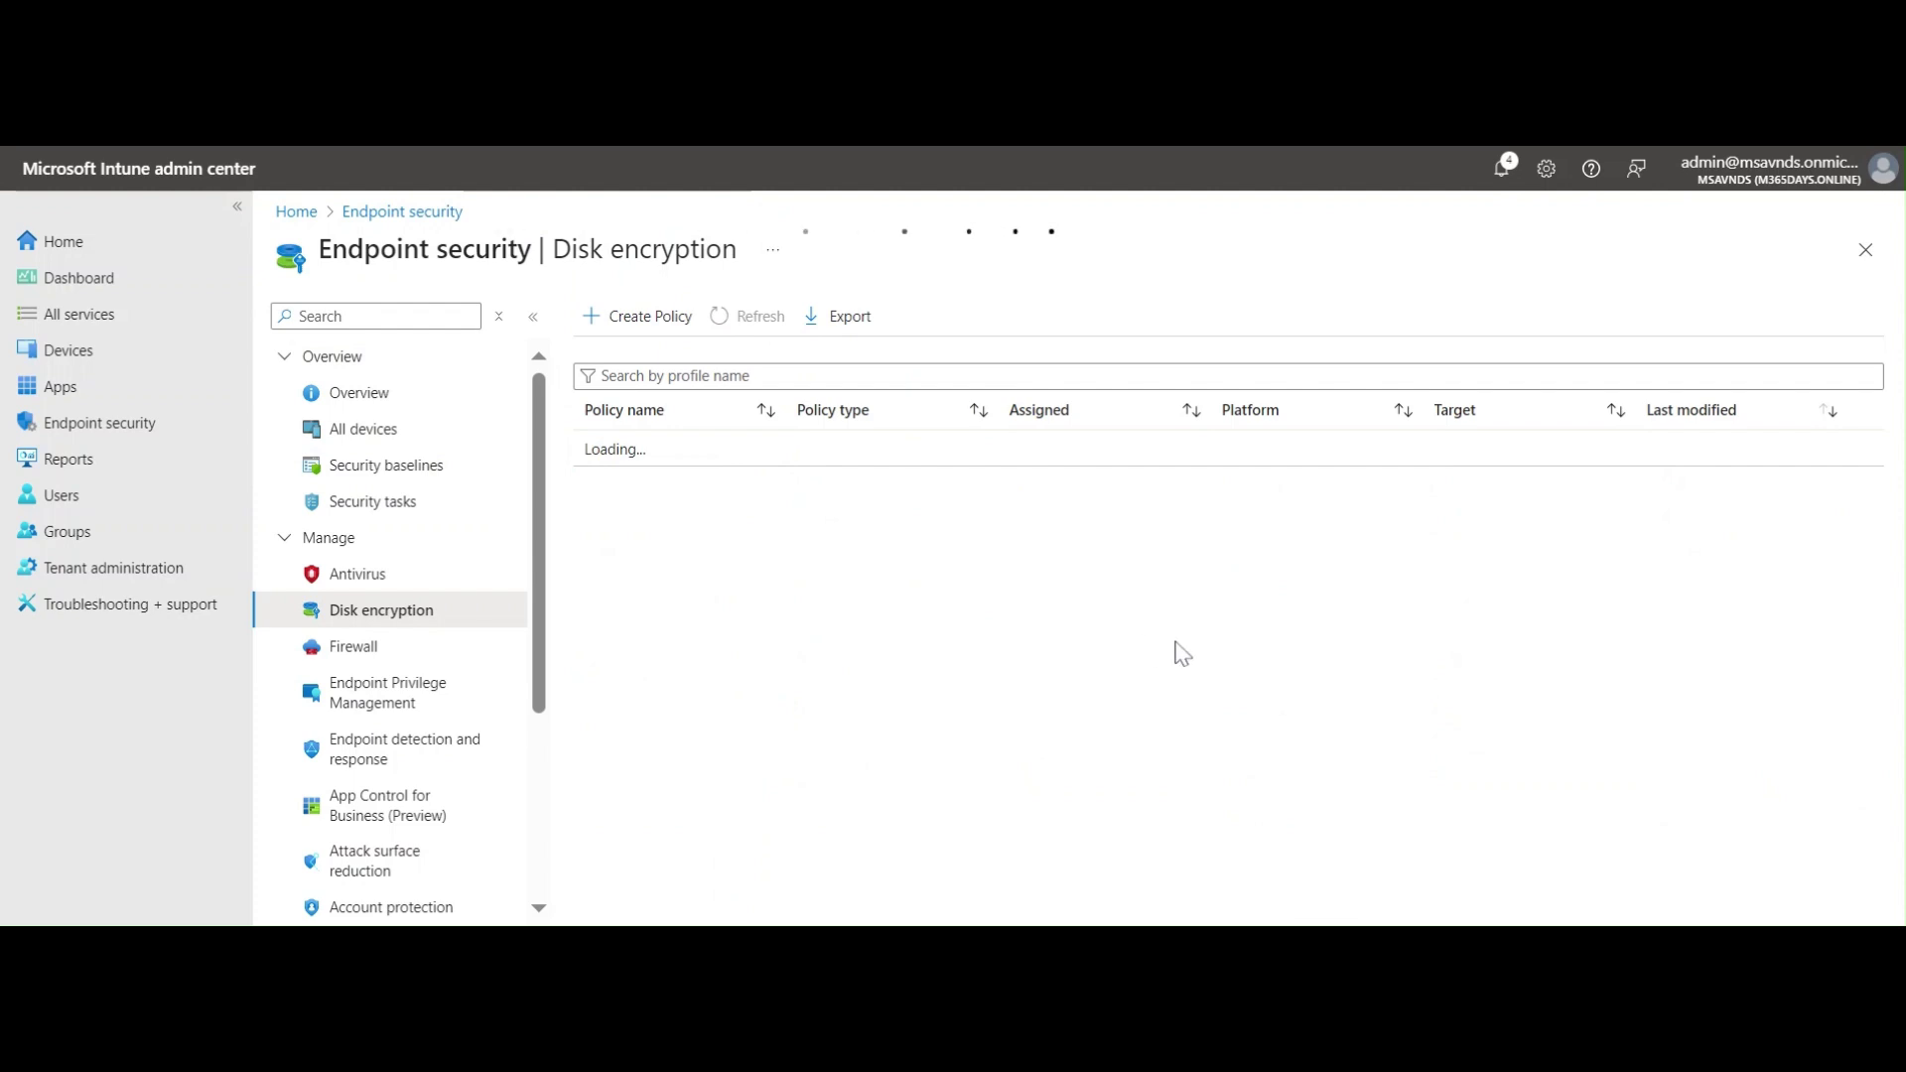